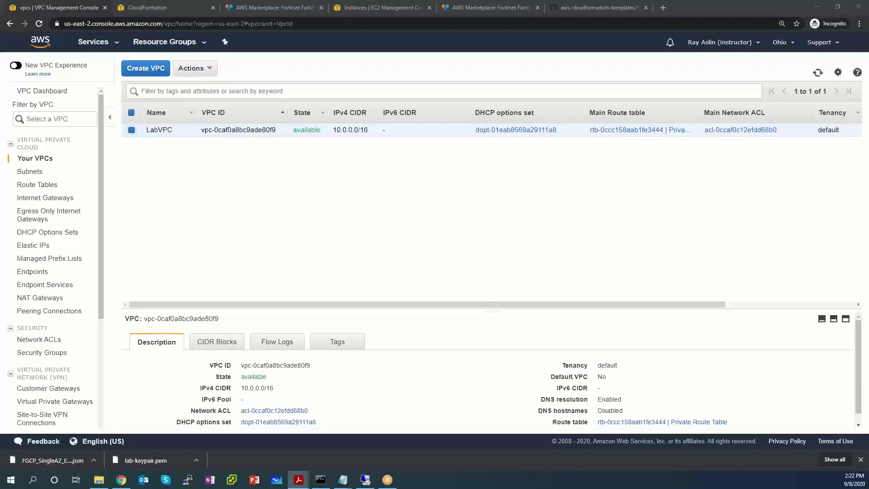
# Step: Bring the lab guide PDF, open at Lab 4, in front of the VPC list
pyautogui.click(299, 480)
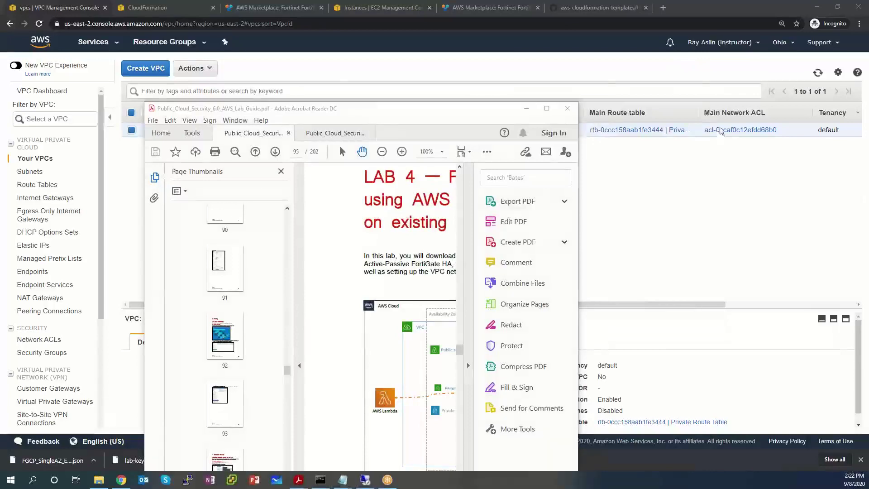
# Step: Maximize Acrobat, hide the page thumbnails, and zoom the Lab 4 diagram to 150%
pyautogui.click(548, 109)
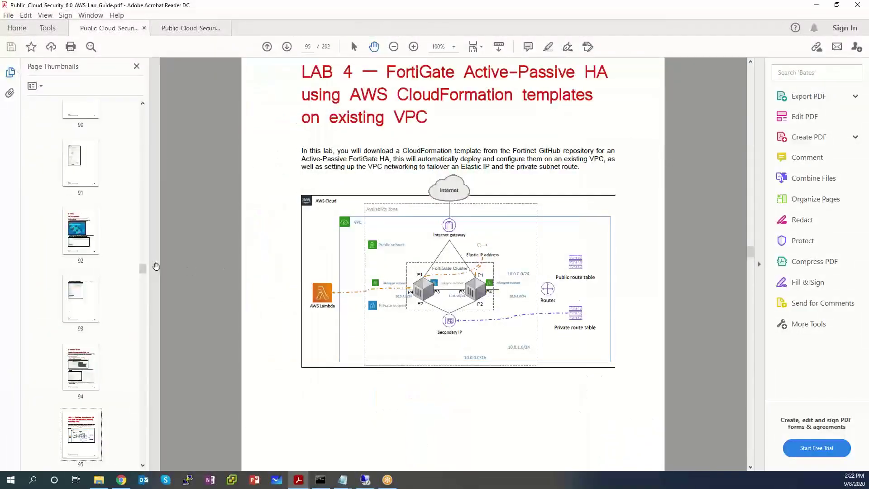
pyautogui.click(154, 265)
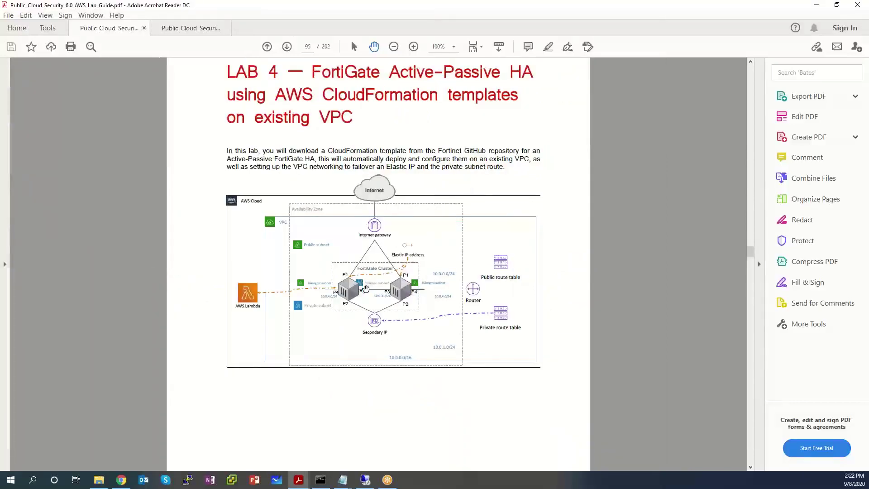
pyautogui.hotkey('ctrl', '=')
pyautogui.hotkey('ctrl', '=')
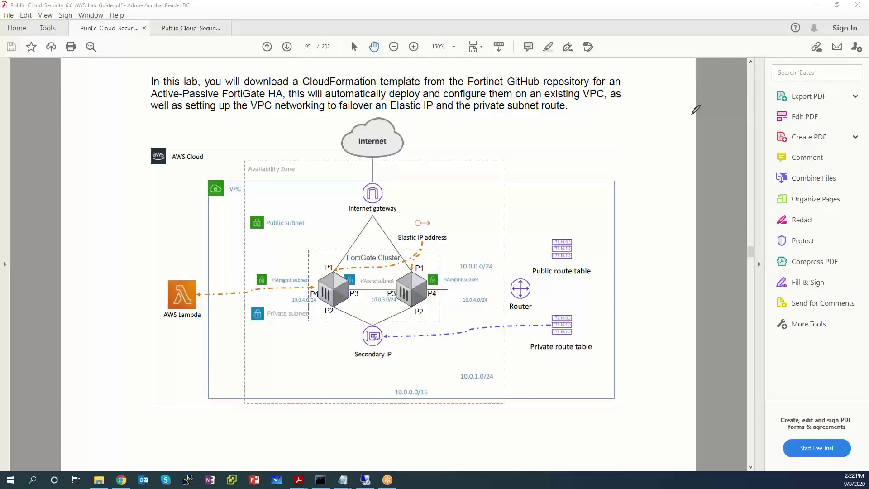
# Step: Outline the VPC and 10.0.0.0/16 in brown, and circle the public subnet red and the private subnet blue
pyautogui.moveTo(211, 185)
pyautogui.mouseDown()
pyautogui.moveTo(213, 409)
pyautogui.moveTo(611, 398)
pyautogui.moveTo(616, 182)
pyautogui.moveTo(223, 182)
pyautogui.mouseUp()
pyautogui.moveTo(433, 388); pyautogui.dragTo(445, 394)
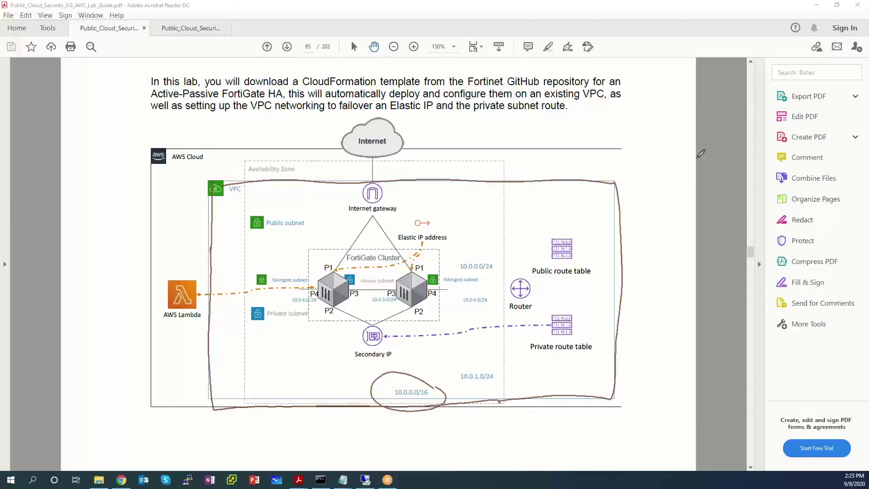
pyautogui.moveTo(441, 210)
pyautogui.mouseDown()
pyautogui.moveTo(334, 194)
pyautogui.moveTo(473, 223)
pyautogui.mouseUp()
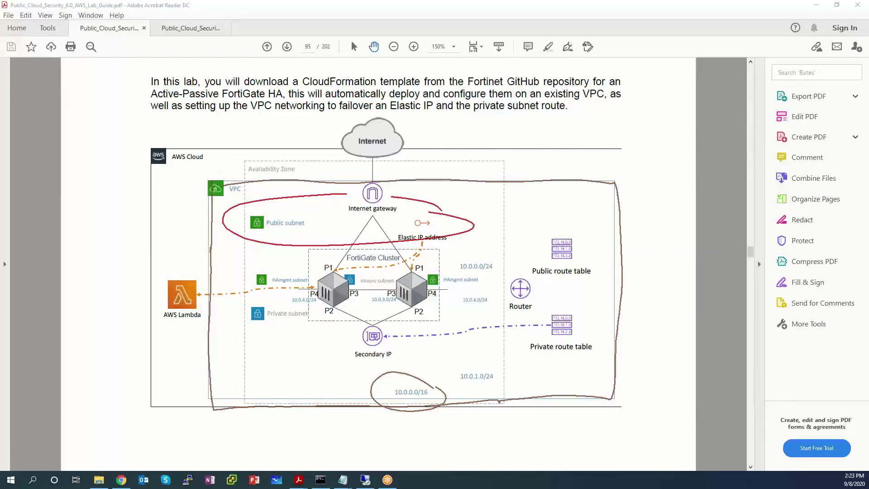
pyautogui.moveTo(460, 314); pyautogui.dragTo(453, 320)
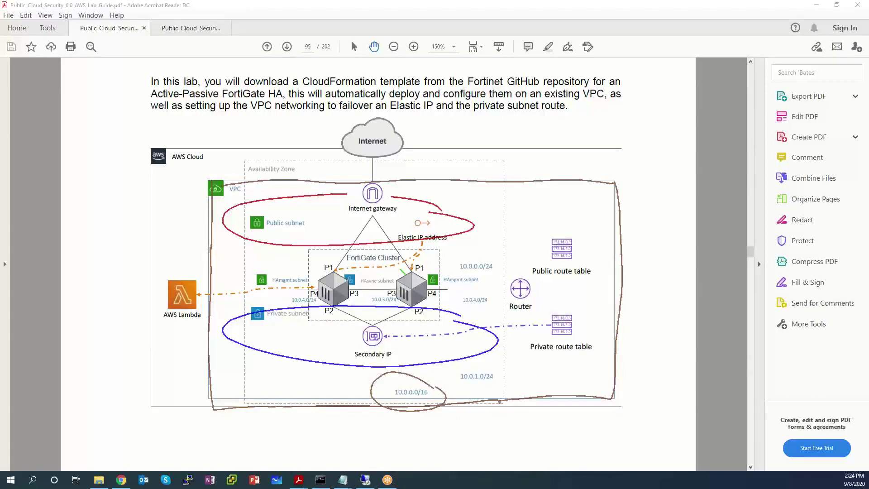
# Step: Draw a green circle around the HAsync subnet between the two FortiGate units
pyautogui.moveTo(400, 270)
pyautogui.mouseDown()
pyautogui.moveTo(343, 271)
pyautogui.moveTo(413, 273)
pyautogui.mouseUp()
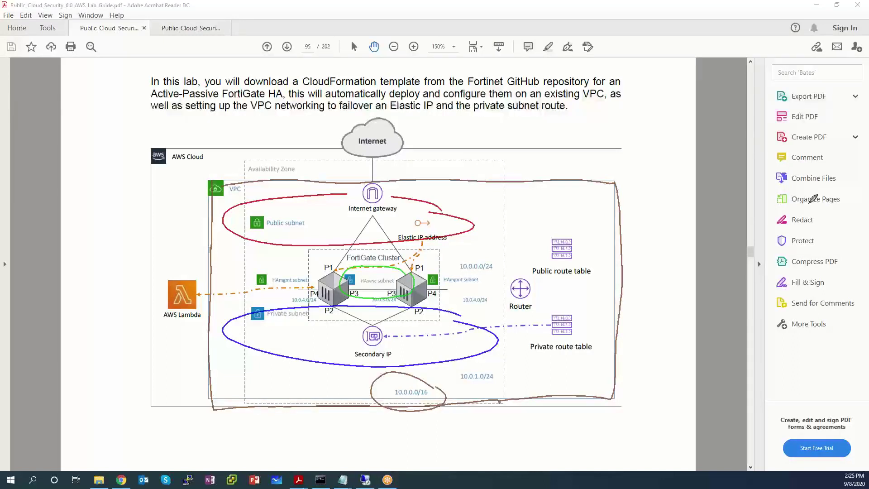
# Step: Draw purple ellipses around the right and left HAmgmt subnets
pyautogui.moveTo(498, 277)
pyautogui.mouseDown()
pyautogui.moveTo(449, 267)
pyautogui.moveTo(424, 294)
pyautogui.moveTo(482, 303)
pyautogui.moveTo(499, 276)
pyautogui.mouseUp()
pyautogui.moveTo(322, 284)
pyautogui.mouseDown()
pyautogui.moveTo(295, 266)
pyautogui.moveTo(230, 277)
pyautogui.moveTo(261, 306)
pyautogui.moveTo(321, 301)
pyautogui.mouseUp()
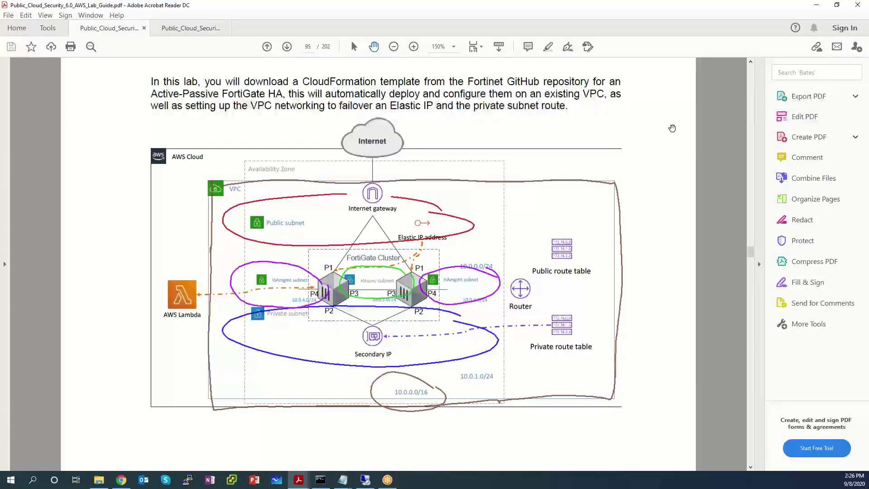
# Step: Clear the stray text selection and draw a purple arrow from the right HAmgmt subnet to AWS Cloud
pyautogui.moveTo(591, 270); pyautogui.dragTo(480, 301)
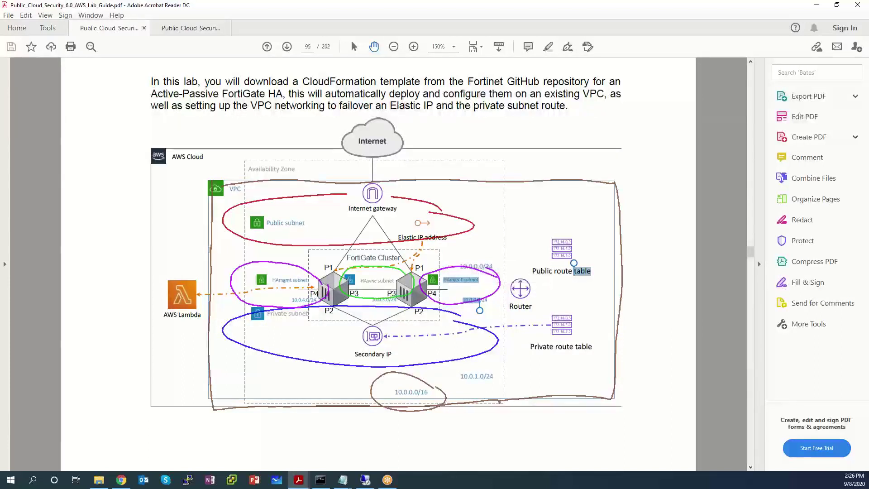
pyautogui.click(536, 233)
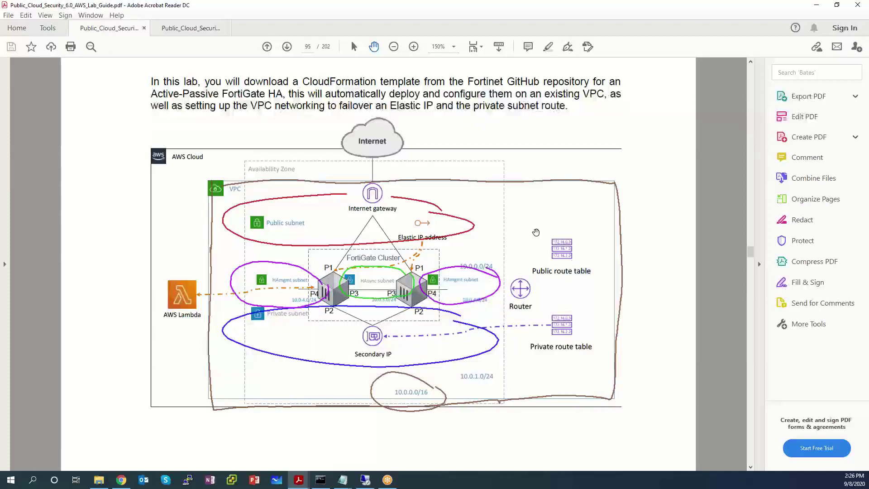
pyautogui.rightClick(640, 311)
pyautogui.click(643, 317)
pyautogui.moveTo(435, 285)
pyautogui.mouseDown()
pyautogui.moveTo(566, 267)
pyautogui.moveTo(588, 156)
pyautogui.moveTo(418, 96)
pyautogui.moveTo(211, 150)
pyautogui.moveTo(216, 126)
pyautogui.mouseUp()
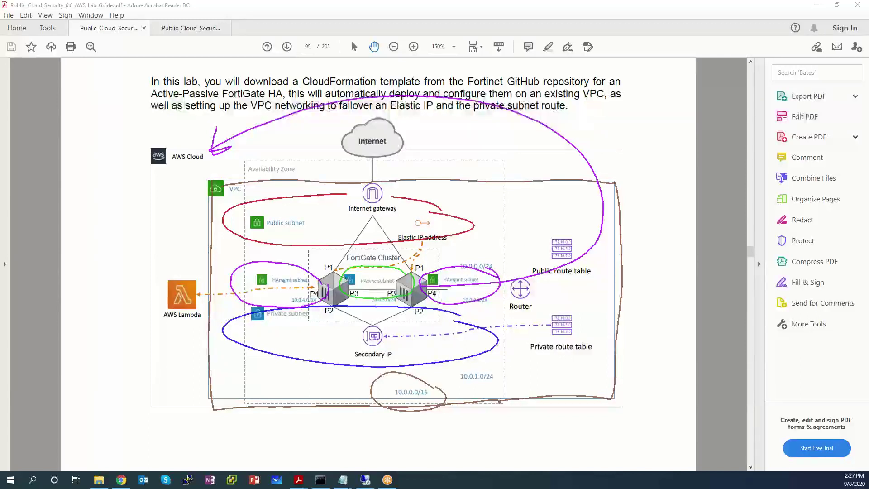
# Step: Circle the Private route table and handwrite EIP beside the Elastic IP address
pyautogui.moveTo(598, 319); pyautogui.dragTo(603, 330)
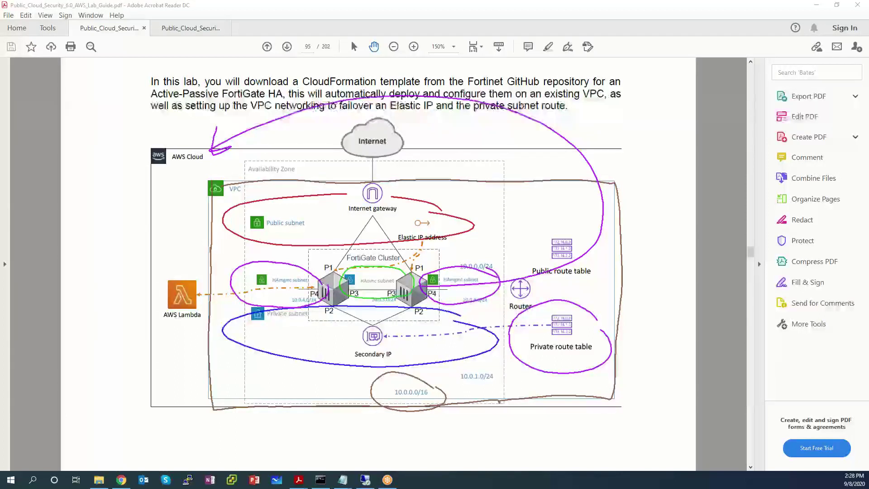
pyautogui.moveTo(482, 242)
pyautogui.mouseDown()
pyautogui.moveTo(482, 257)
pyautogui.moveTo(494, 248)
pyautogui.mouseUp()
pyautogui.moveTo(477, 257); pyautogui.dragTo(504, 257)
pyautogui.moveTo(494, 247)
pyautogui.mouseDown()
pyautogui.moveTo(513, 240)
pyautogui.moveTo(514, 255)
pyautogui.moveTo(522, 244)
pyautogui.moveTo(468, 239)
pyautogui.moveTo(438, 275)
pyautogui.mouseUp()
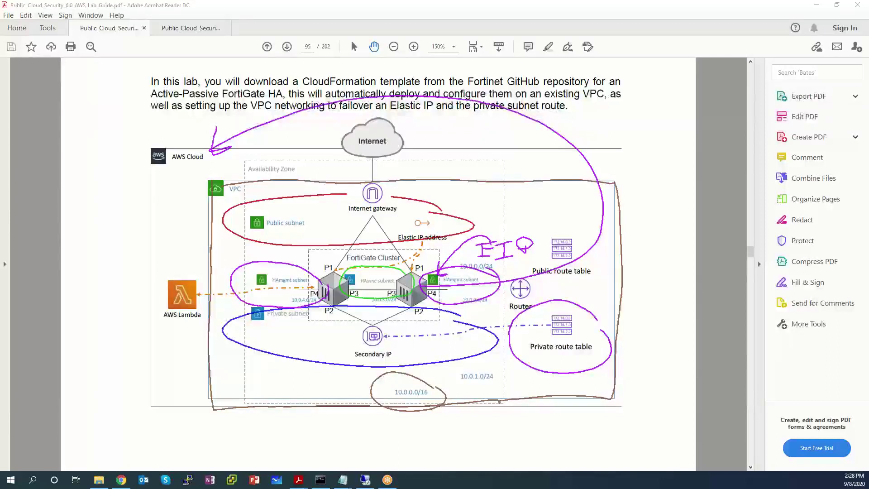
pyautogui.moveTo(524, 252); pyautogui.dragTo(525, 261)
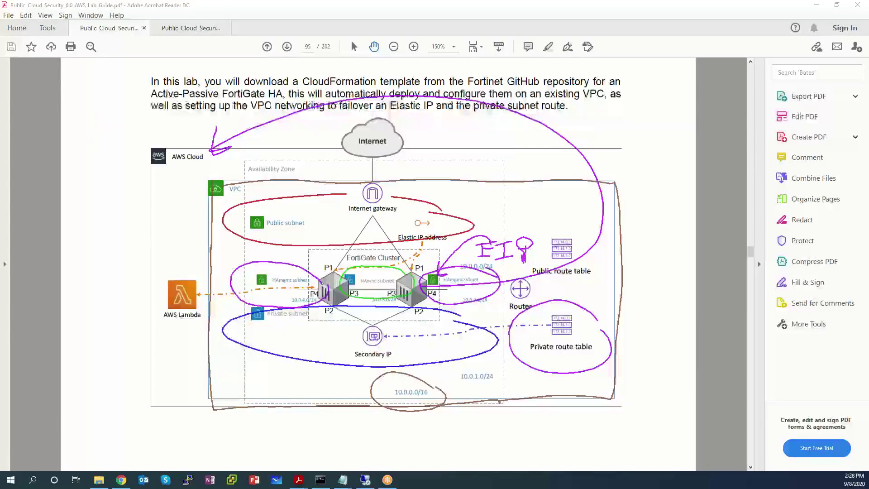
pyautogui.moveTo(482, 247)
pyautogui.mouseDown()
pyautogui.moveTo(525, 248)
pyautogui.moveTo(486, 244)
pyautogui.moveTo(525, 252)
pyautogui.moveTo(484, 257)
pyautogui.moveTo(525, 264)
pyautogui.mouseUp()
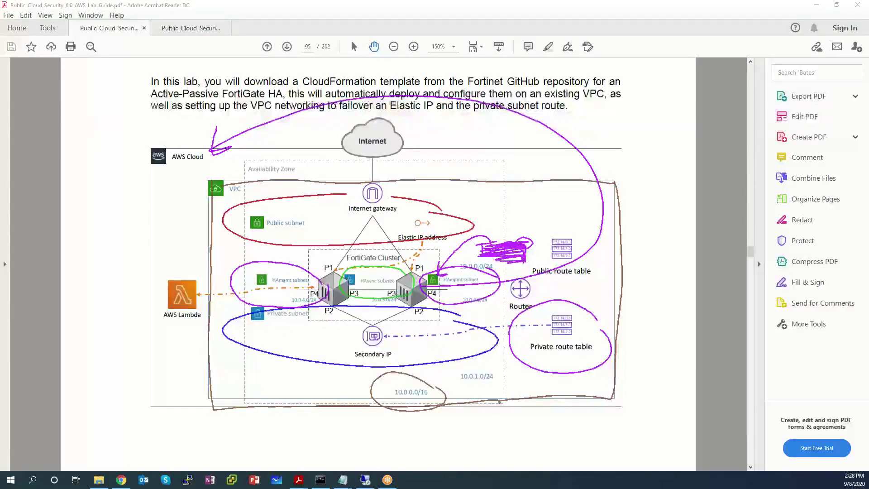
pyautogui.moveTo(484, 211)
pyautogui.mouseDown()
pyautogui.moveTo(482, 232)
pyautogui.moveTo(495, 212)
pyautogui.moveTo(500, 231)
pyautogui.moveTo(509, 233)
pyautogui.moveTo(519, 212)
pyautogui.moveTo(514, 232)
pyautogui.moveTo(531, 222)
pyautogui.mouseUp()
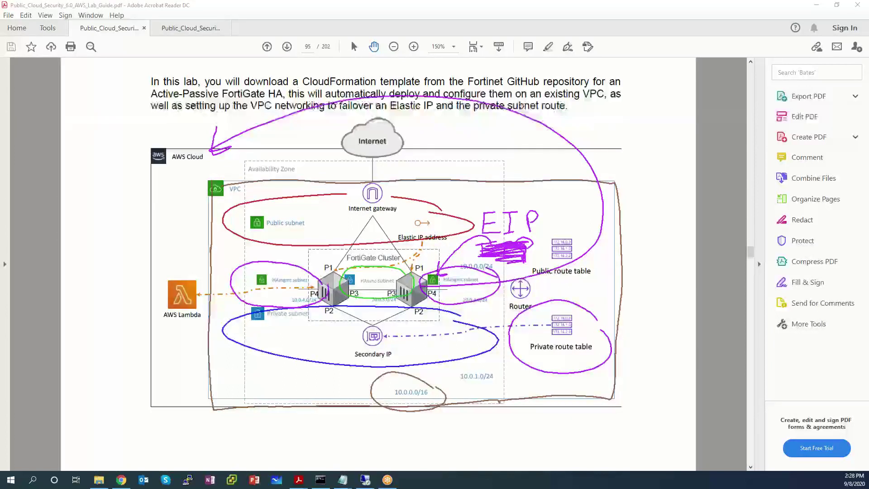
# Step: Draw an arrow and a handwritten label around the left HAmgmt subnet
pyautogui.moveTo(244, 250); pyautogui.dragTo(302, 277)
pyautogui.moveTo(214, 267)
pyautogui.mouseDown()
pyautogui.moveTo(221, 280)
pyautogui.moveTo(220, 270)
pyautogui.moveTo(232, 277)
pyautogui.mouseUp()
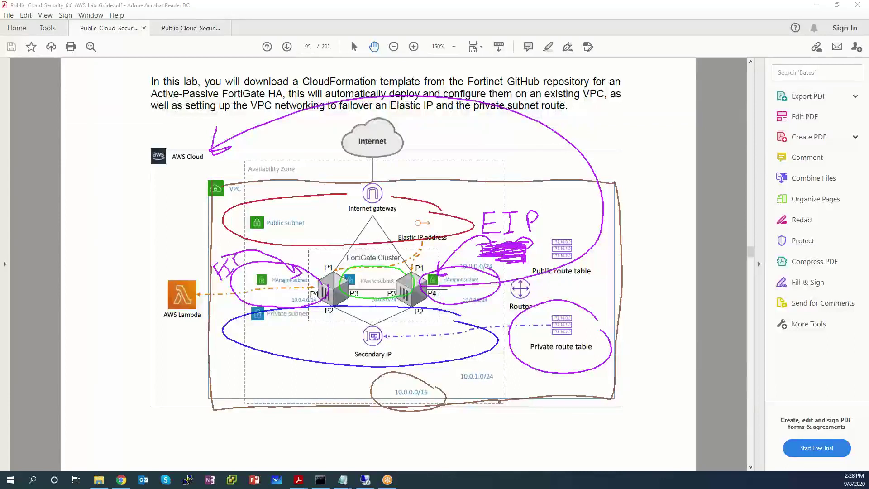
pyautogui.moveTo(223, 275); pyautogui.dragTo(224, 288)
# Step: Erase the diagram ink, check LabVPC with 10.0.0.0/16, then return to the lab guide
pyautogui.press('Escape')
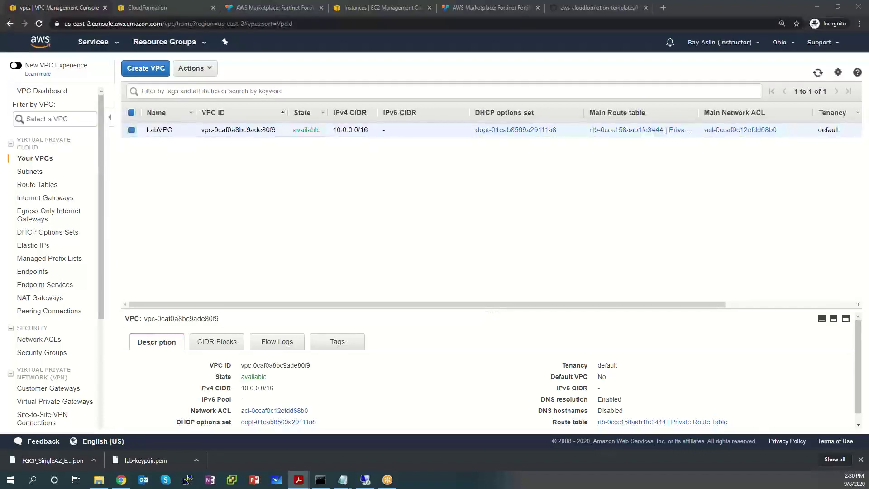
pyautogui.hotkey('alt', 'Tab')
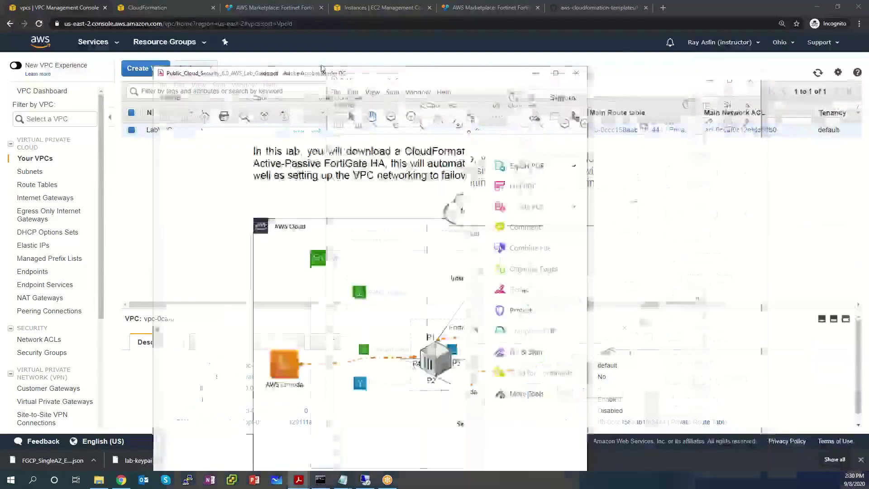
# Step: Review the unmarked Lab 4 diagram full-screen, then move the guide aside to reveal the VPC console
pyautogui.doubleClick(246, 55)
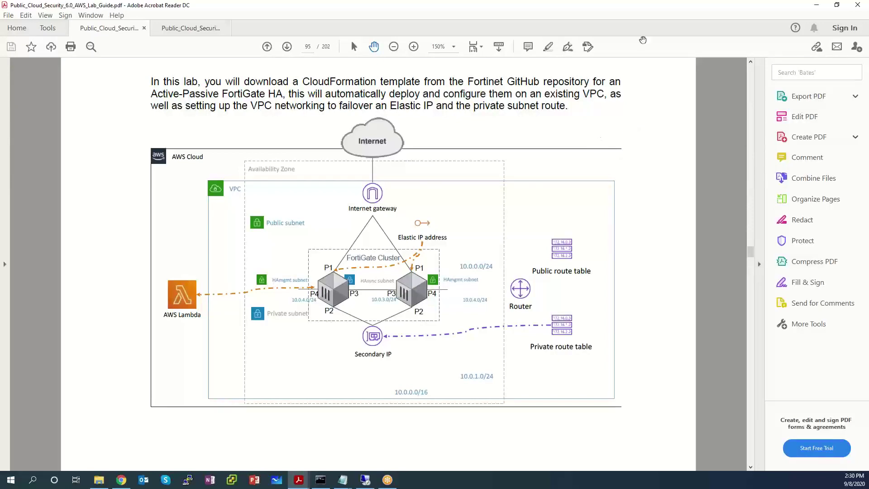
pyautogui.moveTo(650, 4); pyautogui.dragTo(569, 68)
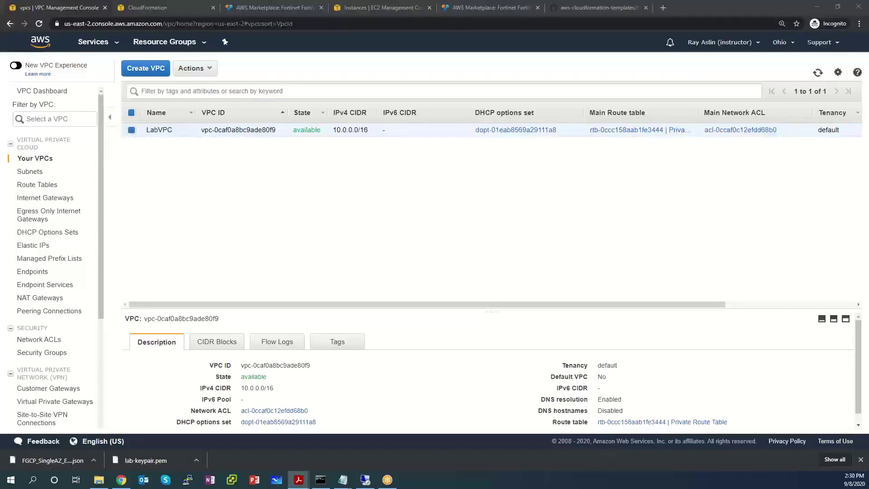
# Step: Go to S3 from the Services menu, note there are no buckets, and begin a new bucket
pyautogui.click(113, 47)
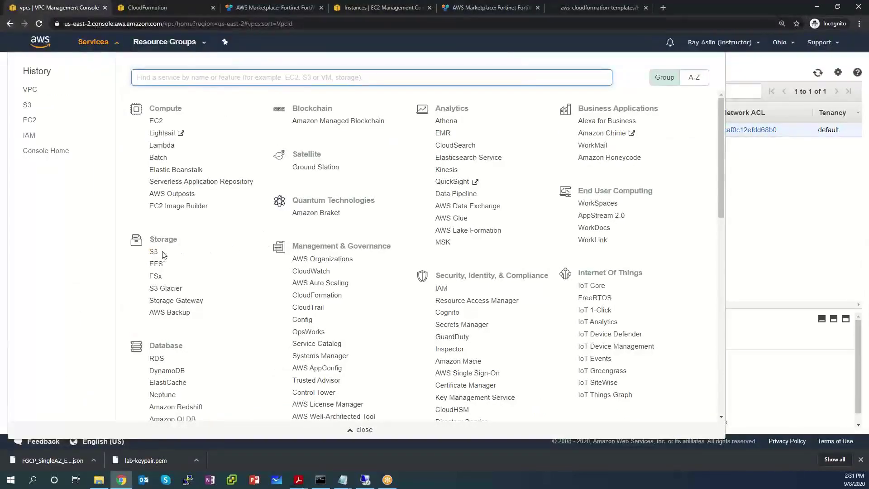
pyautogui.click(153, 251)
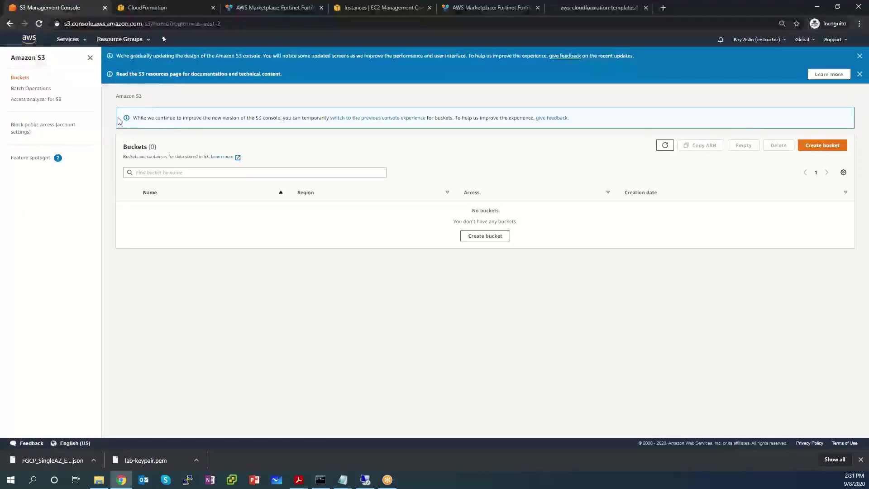
pyautogui.moveTo(133, 118); pyautogui.dragTo(425, 127)
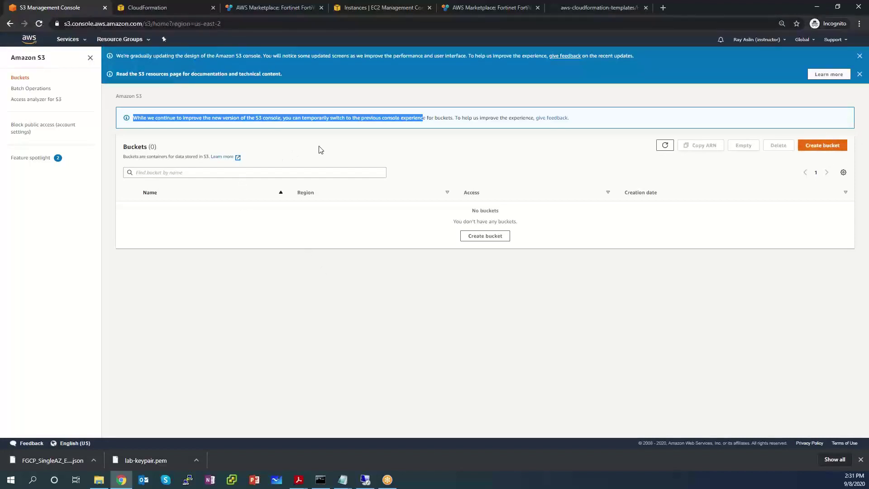
pyautogui.click(164, 137)
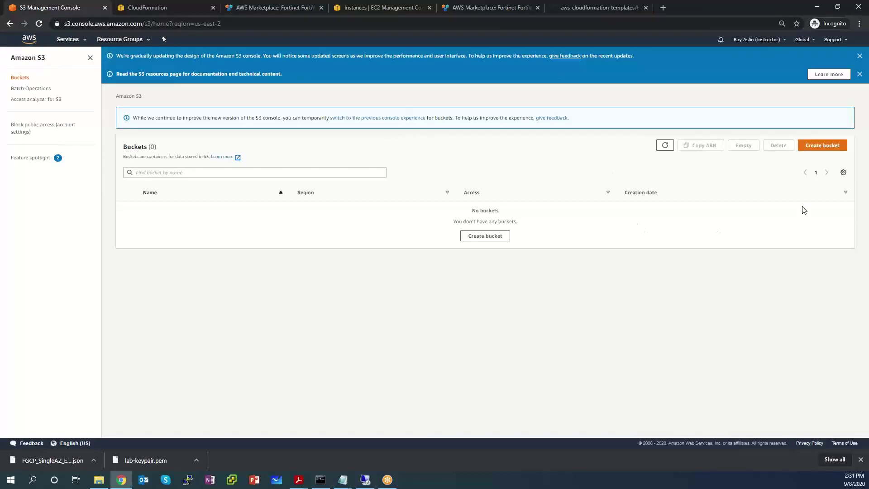
pyautogui.click(817, 150)
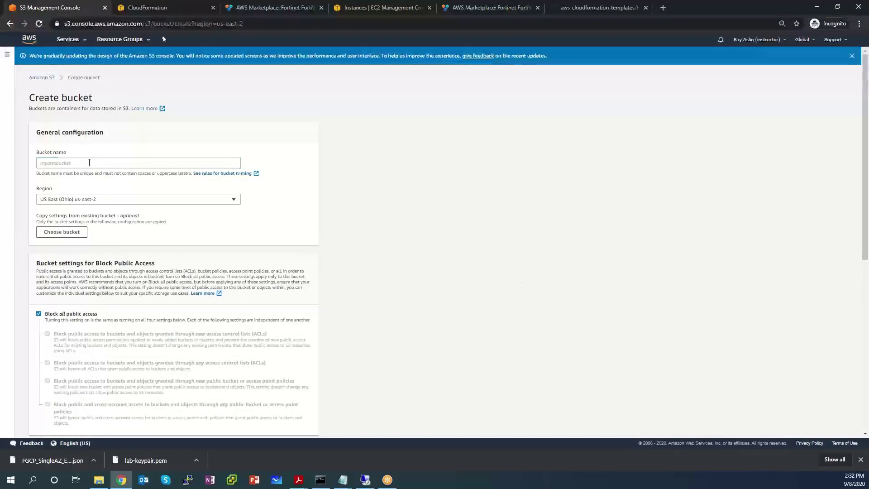
# Step: Enter a unique bucket name and review the defaults, leaving all public access blocked
pyautogui.click(89, 162)
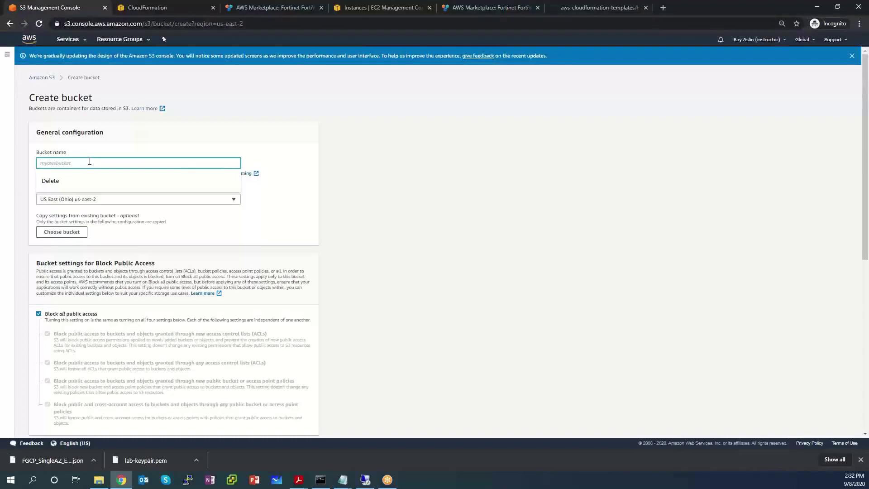
pyautogui.write('r-aslin-')
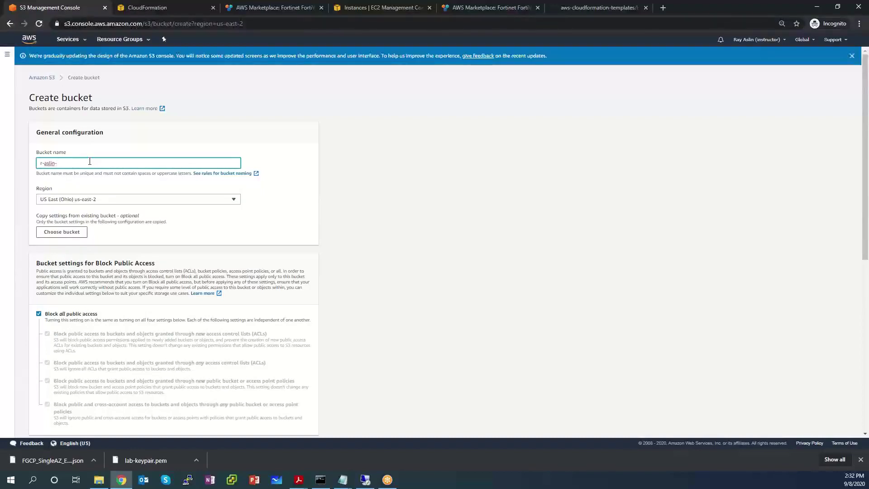
pyautogui.write('09082020')
pyautogui.scroll(-7, 393, 181)
pyautogui.scroll(4, 363, 174)
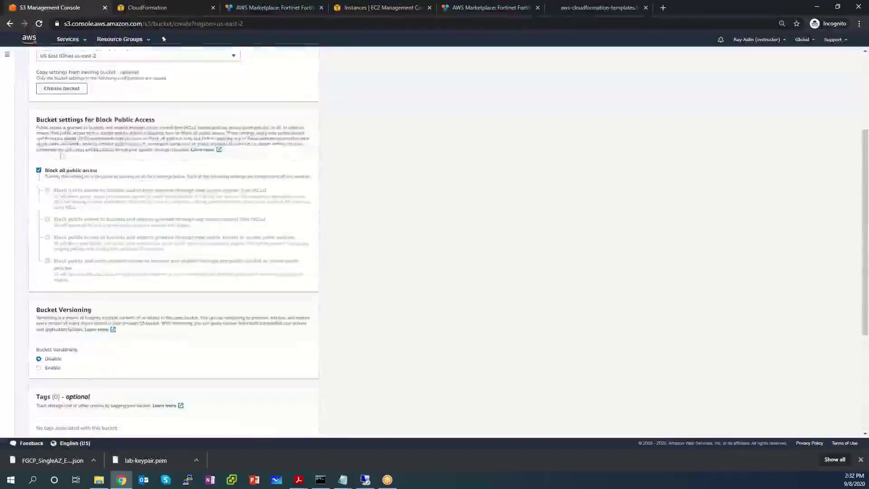
pyautogui.scroll(4, 95, 139)
pyautogui.scroll(-8, 97, 145)
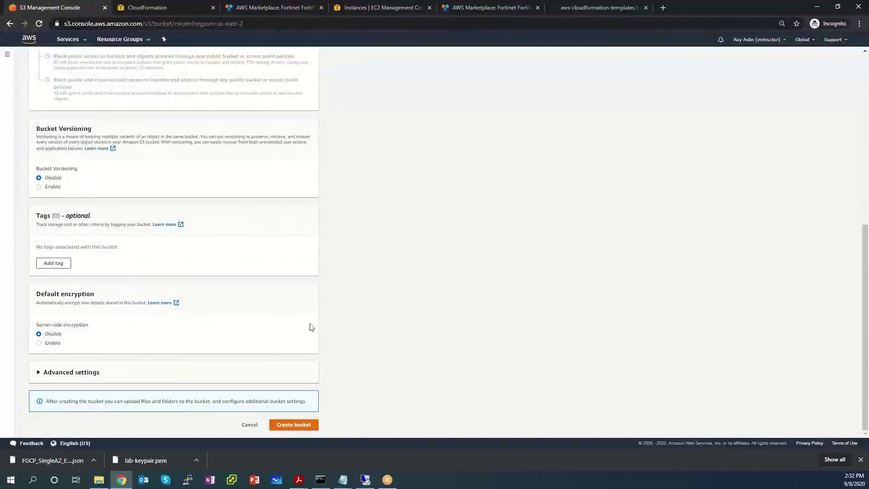
pyautogui.scroll(10, 337, 259)
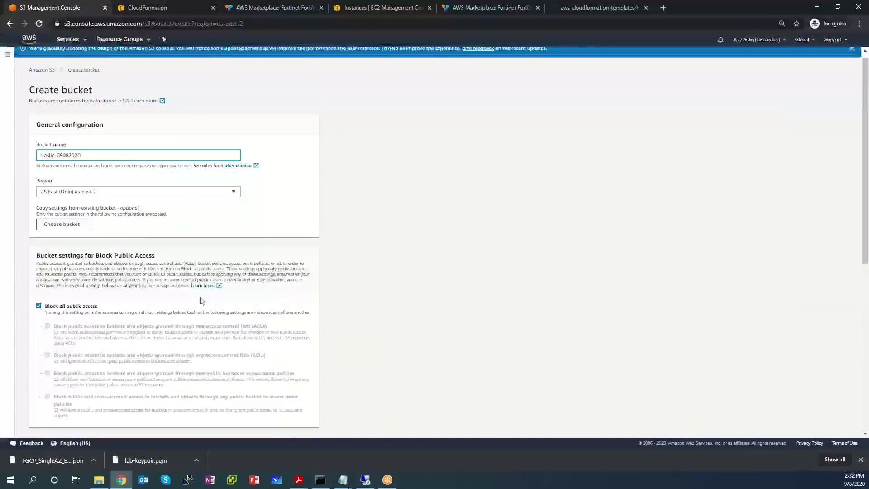
pyautogui.scroll(-7, 267, 298)
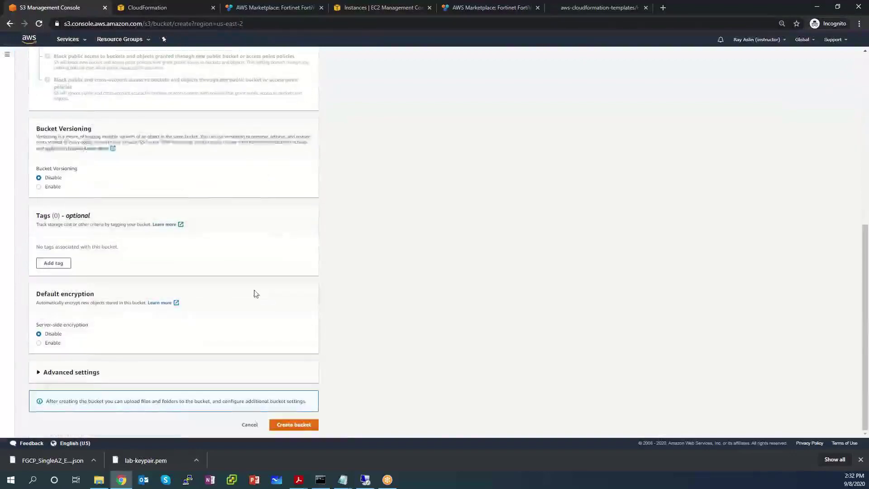
# Step: Create the bucket and select its name in the Buckets list
pyautogui.click(298, 427)
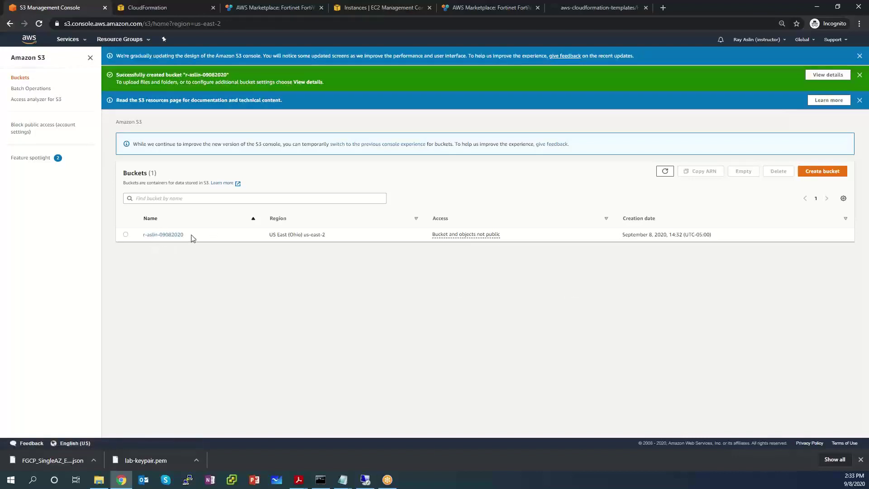
pyautogui.moveTo(191, 237); pyautogui.dragTo(142, 235)
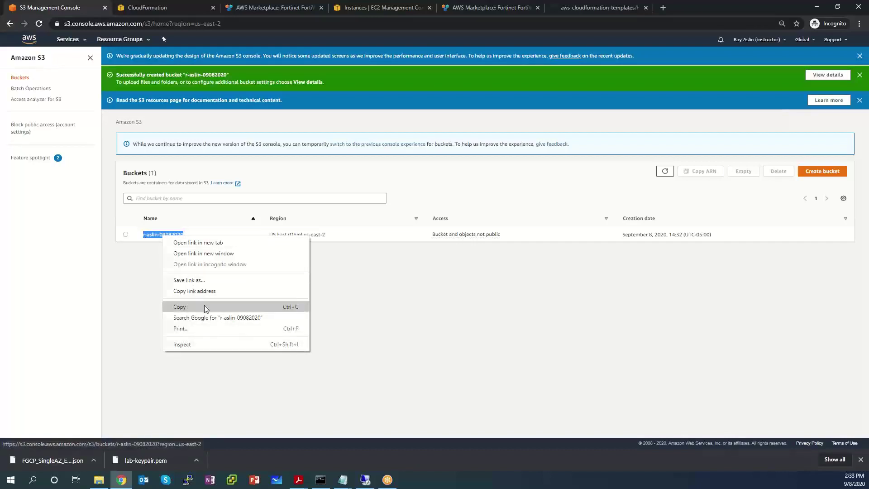
# Step: Copy the bucket name onto a new line in Notepad, then return to the S3 bucket list
pyautogui.click(204, 306)
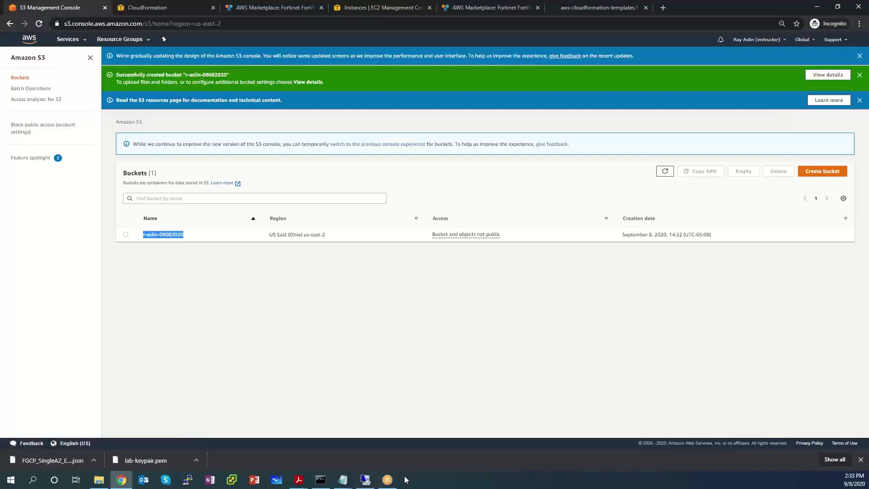
pyautogui.moveTo(343, 479)
pyautogui.click(274, 458)
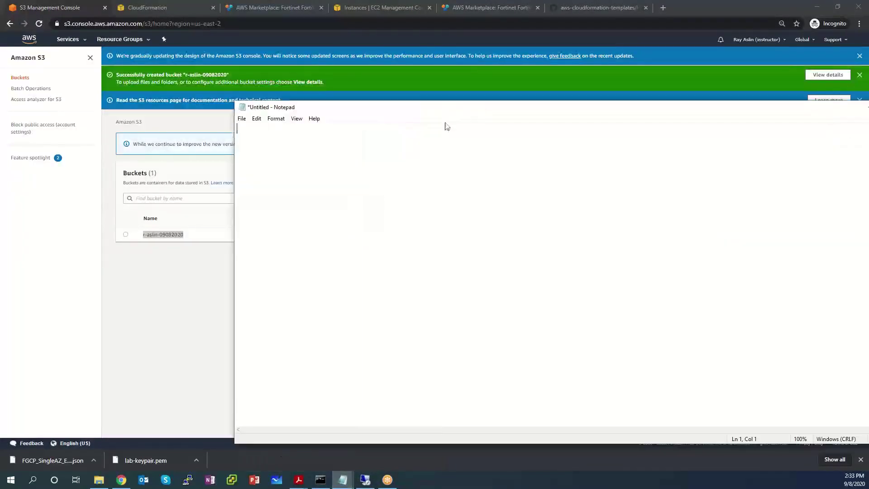
pyautogui.press('Return')
pyautogui.hotkey('ctrl', 'v')
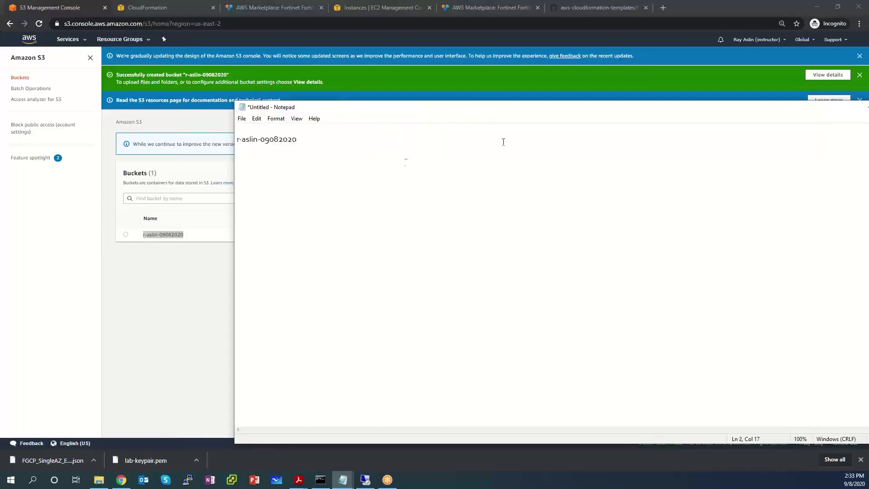
pyautogui.moveTo(300, 108); pyautogui.dragTo(180, 127)
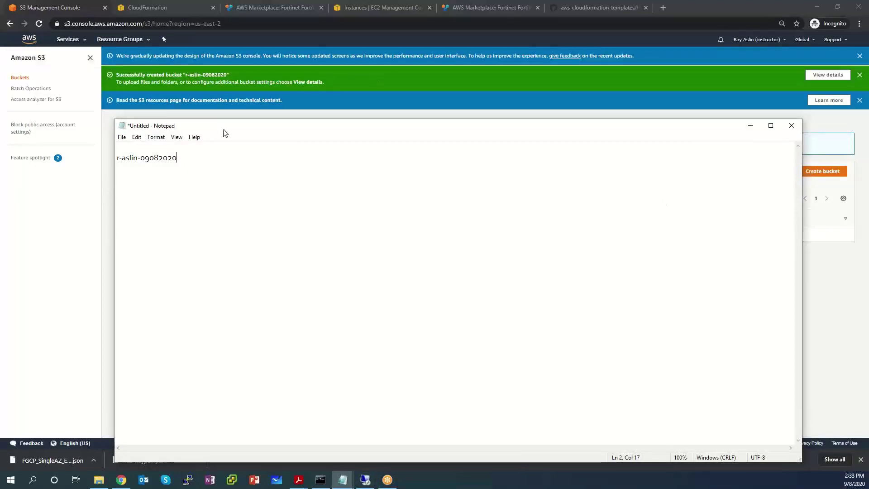
pyautogui.hotkey('alt', 'Tab')
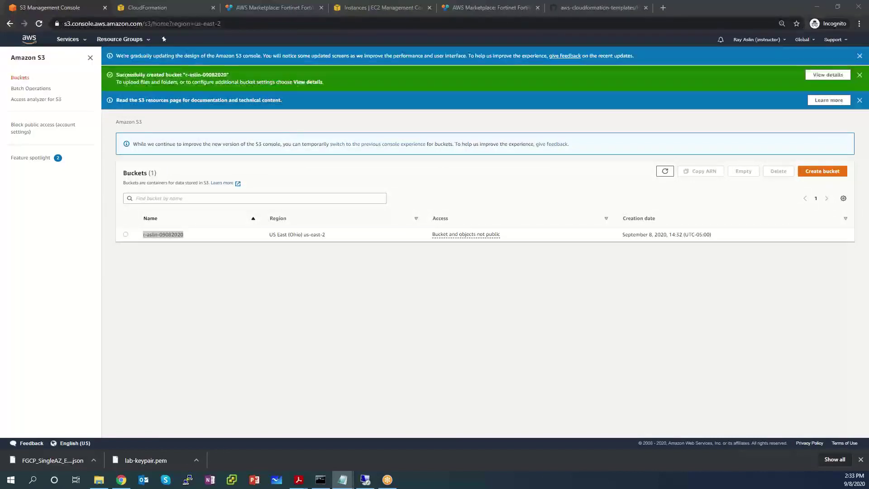
pyautogui.hotkey('alt', 'Tab')
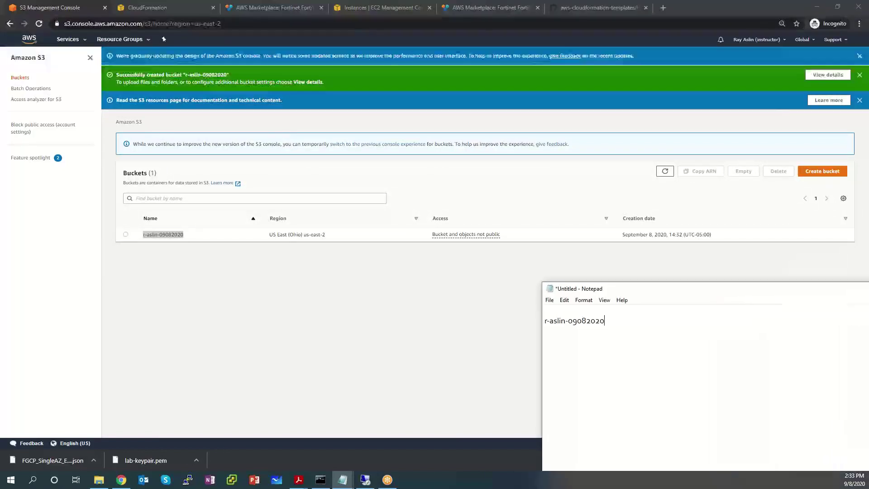
pyautogui.hotkey('alt', 'Tab')
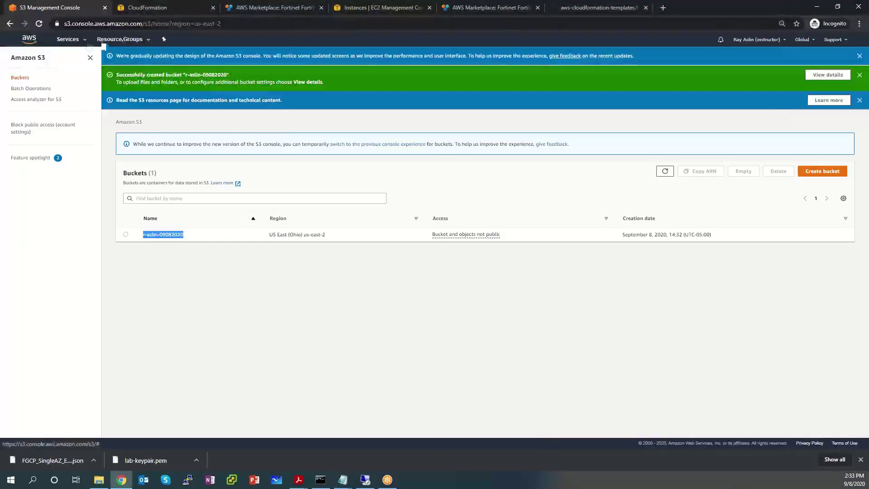
# Step: Go to the VPC service from the Services history and show its Subnets list
pyautogui.click(71, 40)
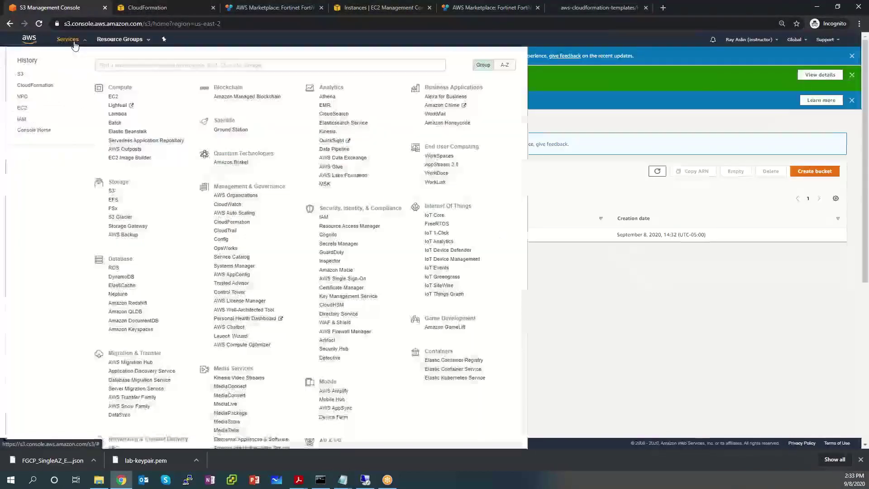
pyautogui.click(21, 99)
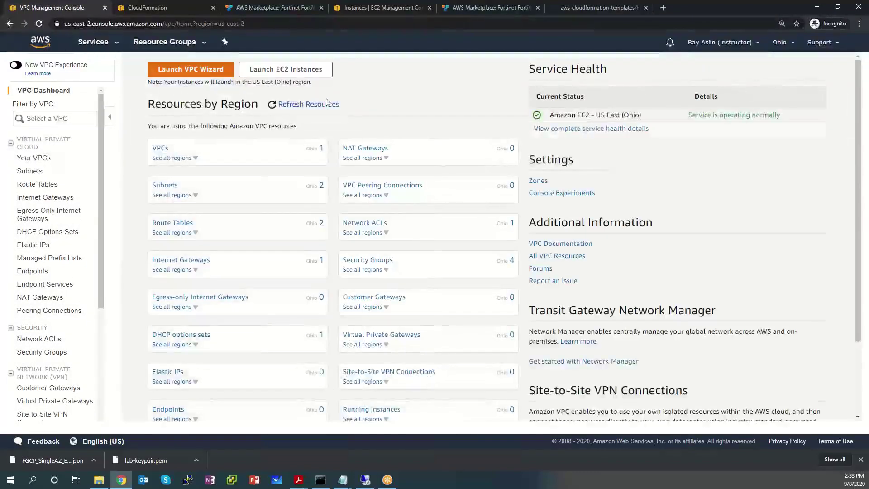
pyautogui.click(26, 171)
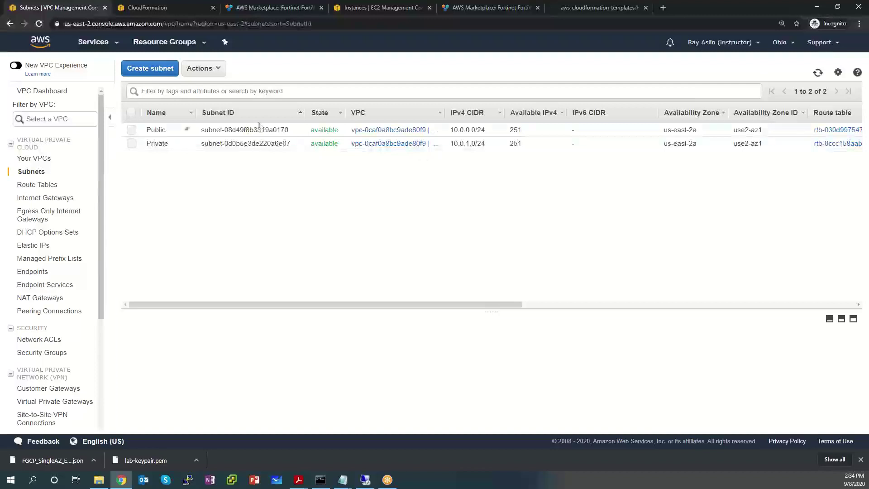
# Step: Confirm the Public subnet's zone is us-east-2a (use2-az1), then start a new subnet
pyautogui.click(173, 133)
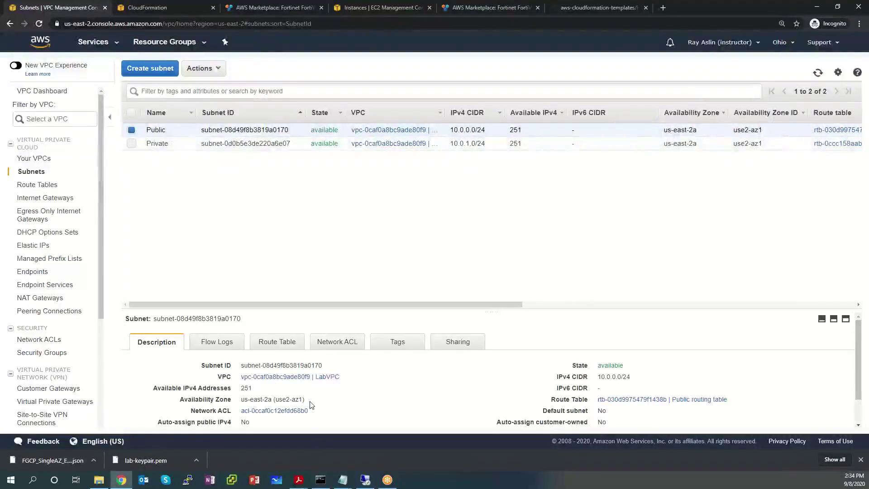
pyautogui.moveTo(306, 400); pyautogui.dragTo(242, 400)
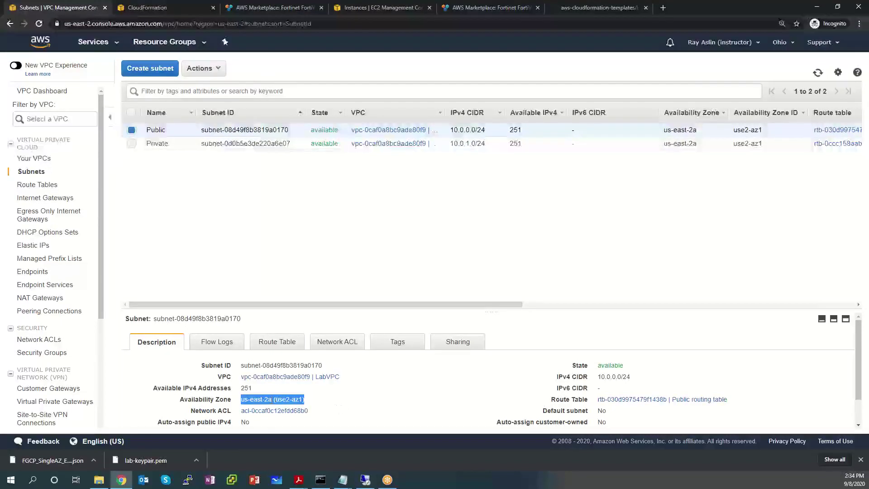
pyautogui.click(310, 404)
pyautogui.moveTo(291, 399)
pyautogui.mouseDown()
pyautogui.moveTo(274, 399)
pyautogui.moveTo(304, 399)
pyautogui.mouseUp()
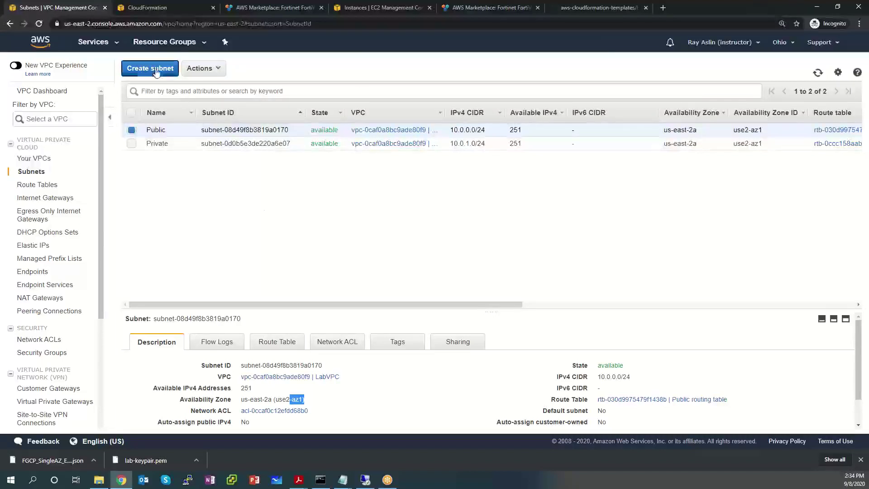
pyautogui.click(156, 71)
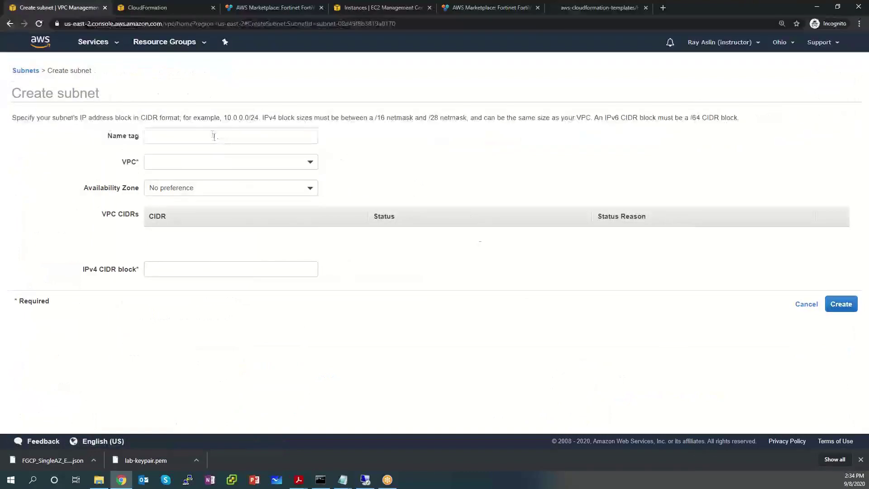
# Step: Create subnet HAsync in LabVPC, zone us-east-2a, with IPv4 CIDR 10.0.3.0/24
pyautogui.click(214, 137)
pyautogui.write('HA')
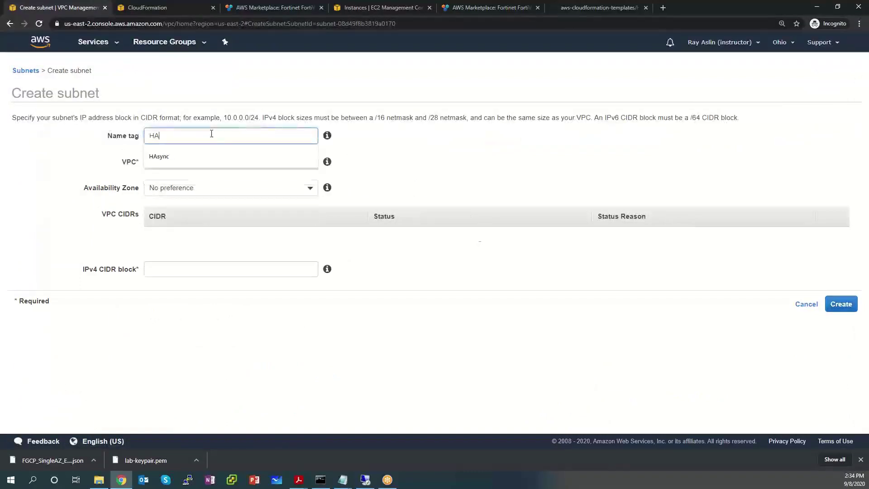
pyautogui.write('sync')
pyautogui.press('Tab')
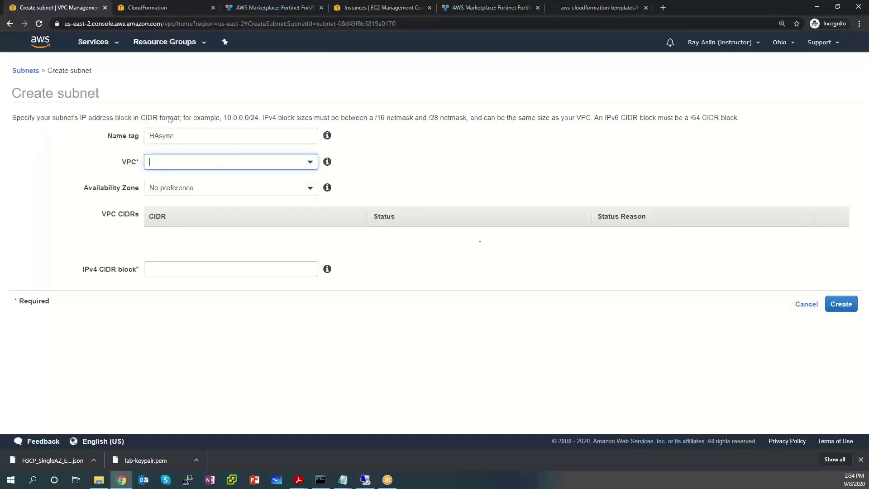
pyautogui.click(309, 163)
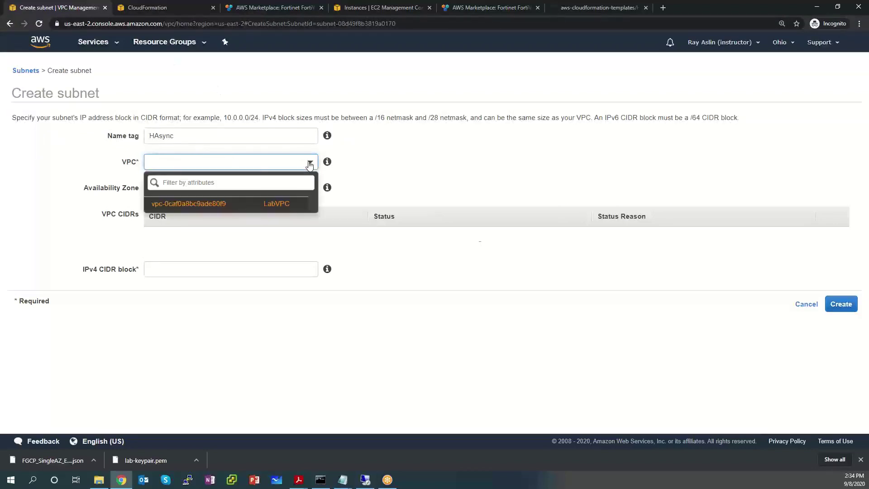
pyautogui.click(258, 204)
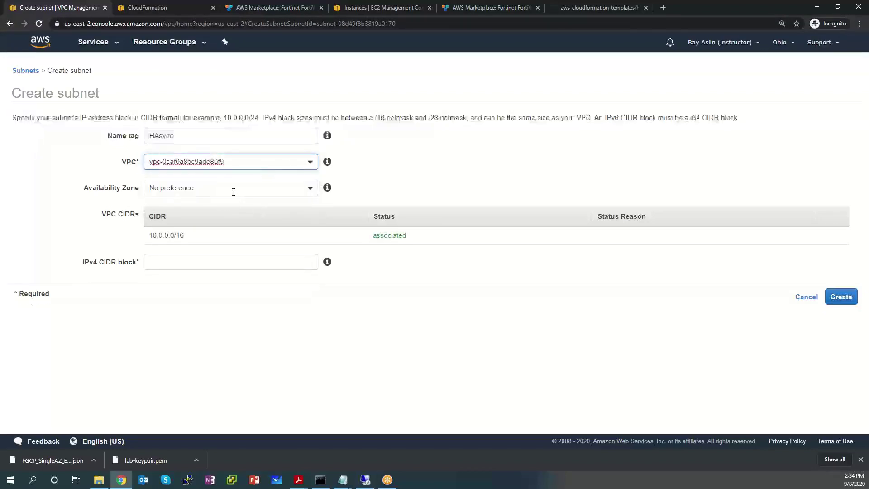
pyautogui.click(234, 191)
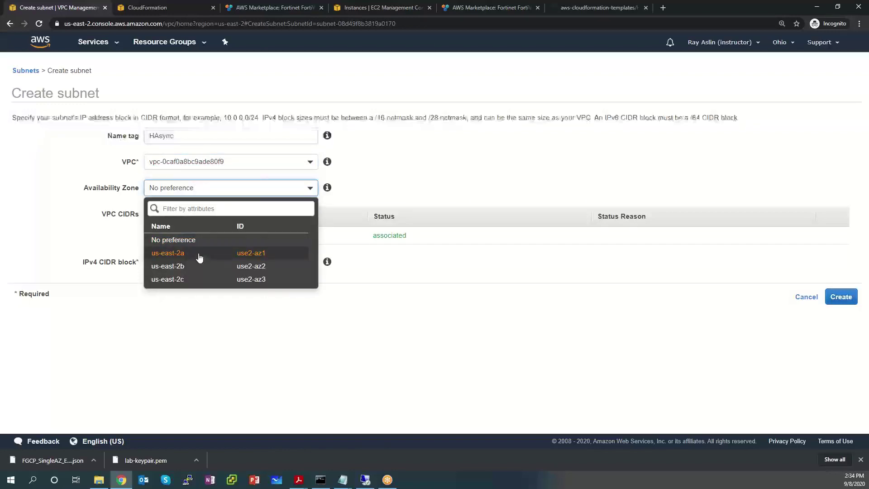
pyautogui.click(199, 256)
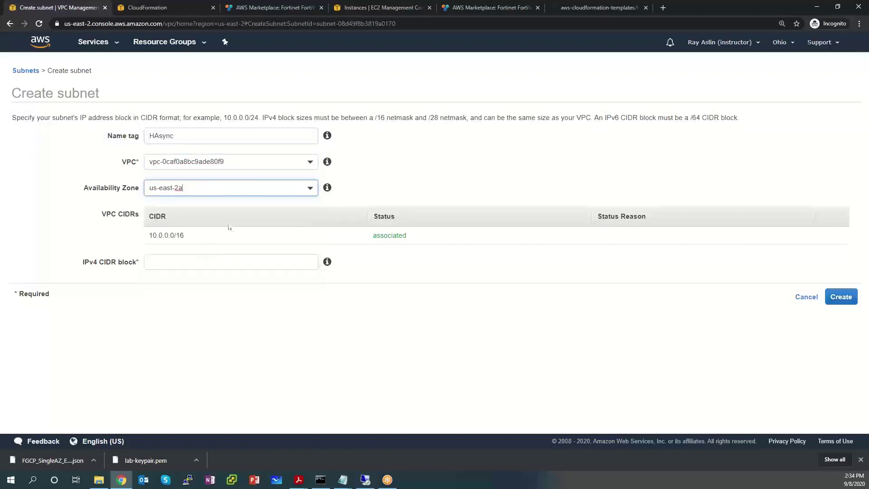
pyautogui.click(214, 261)
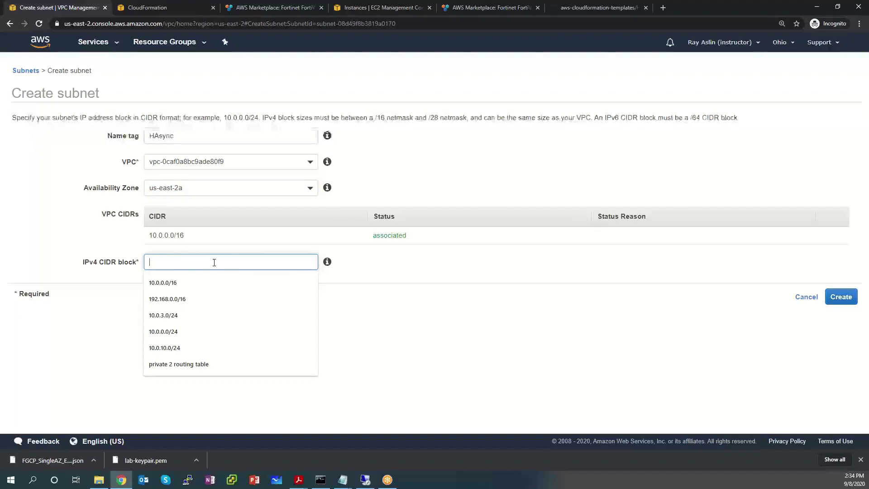
pyautogui.write('10.0.3.0/24')
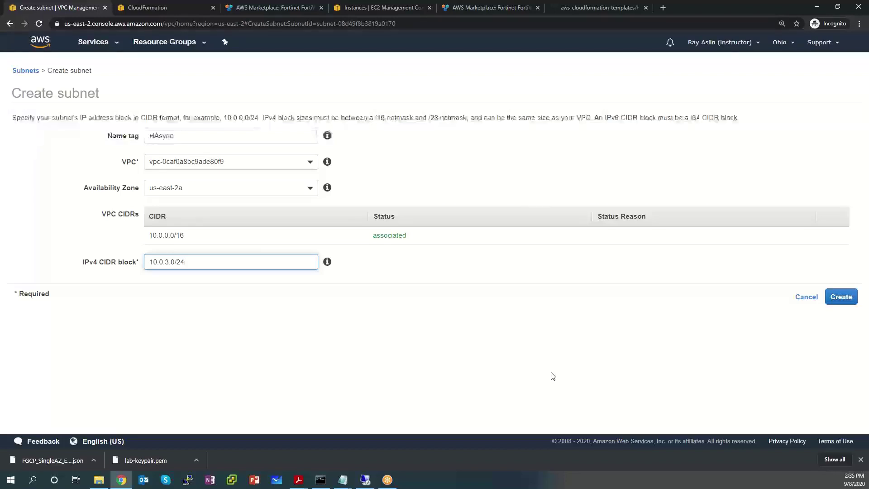
pyautogui.click(841, 297)
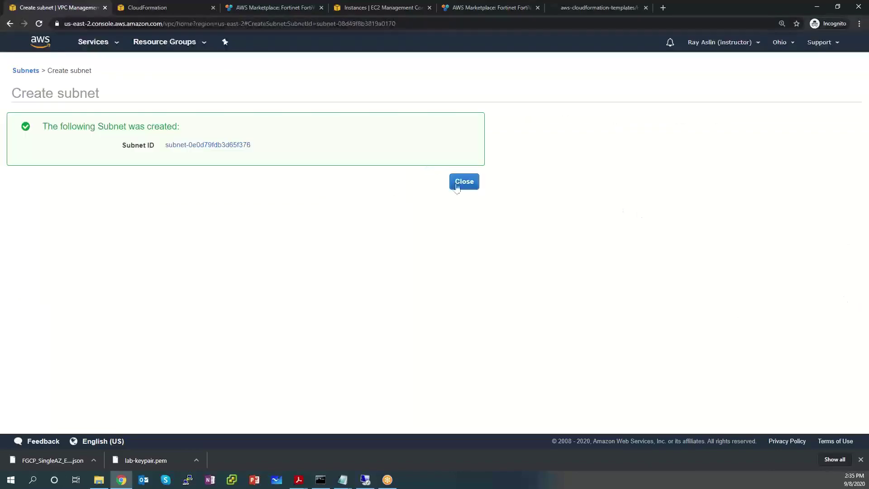
pyautogui.click(460, 188)
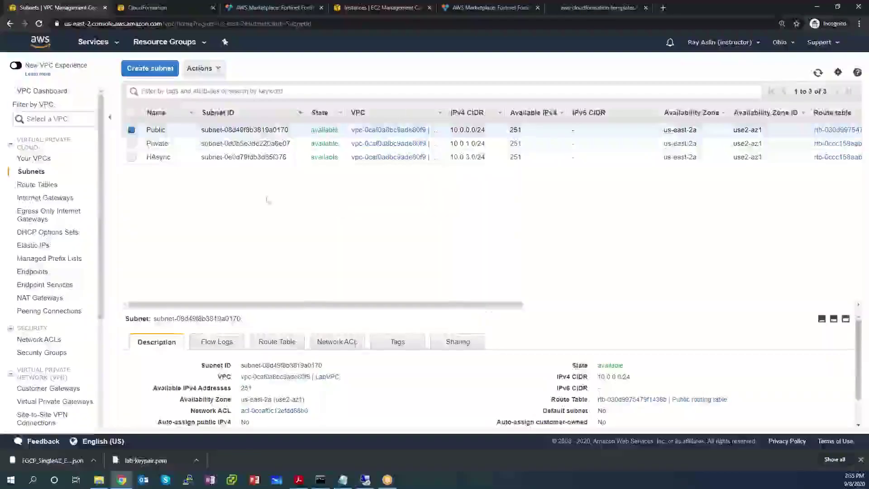
# Step: Create subnet HAmgmt in vpc-0caf0a8bc9ade80f9, zone us-east-2a, with CIDR 10.0.4.0/24
pyautogui.click(152, 69)
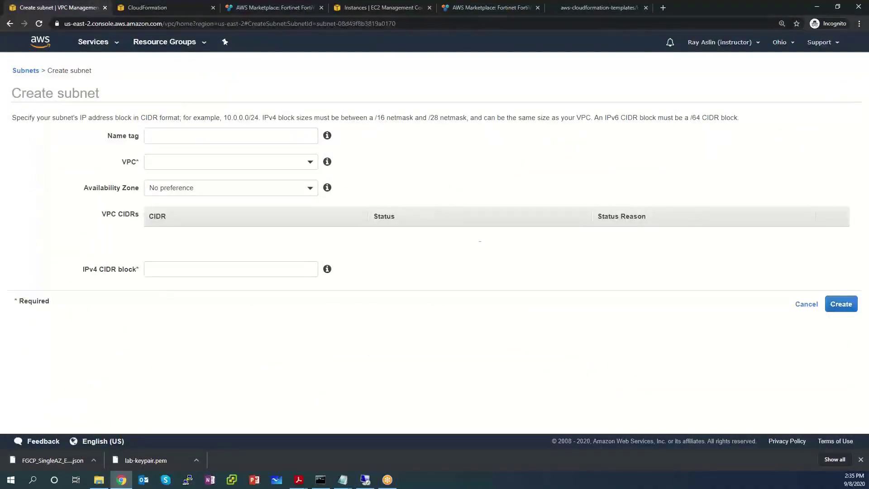
pyautogui.click(191, 135)
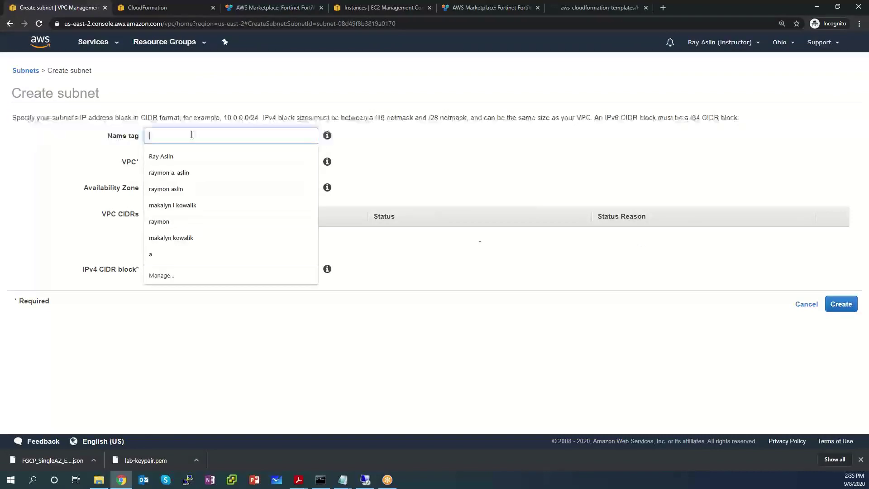
pyautogui.write('HAmgmt')
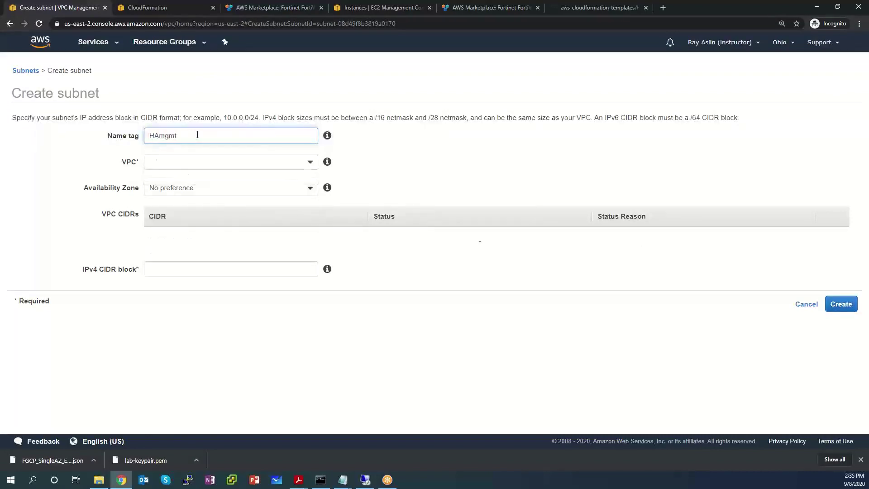
pyautogui.click(294, 162)
pyautogui.click(256, 205)
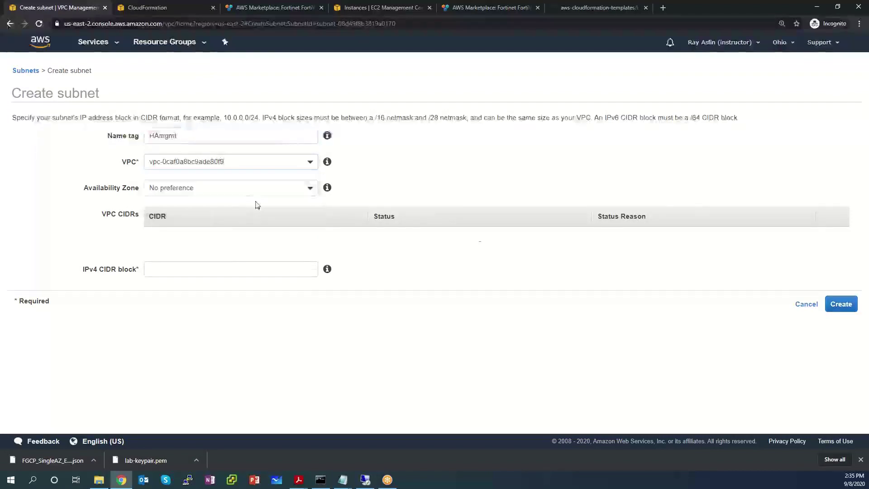
pyautogui.click(229, 187)
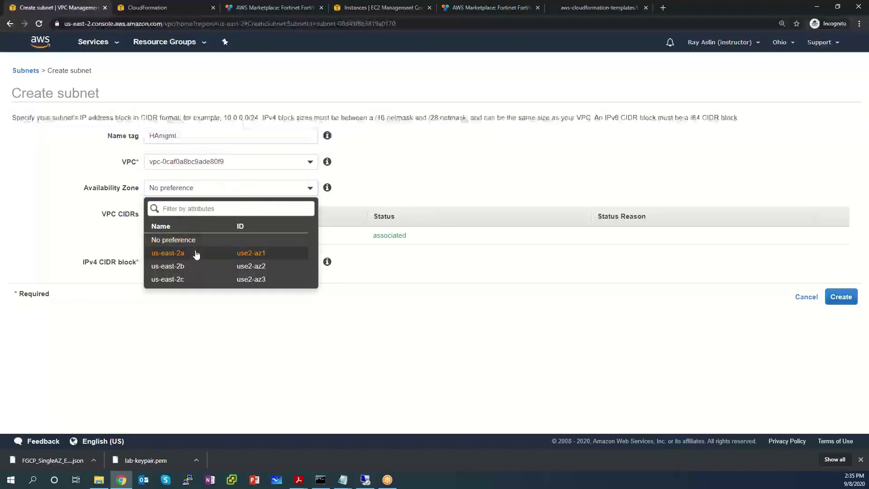
pyautogui.click(196, 254)
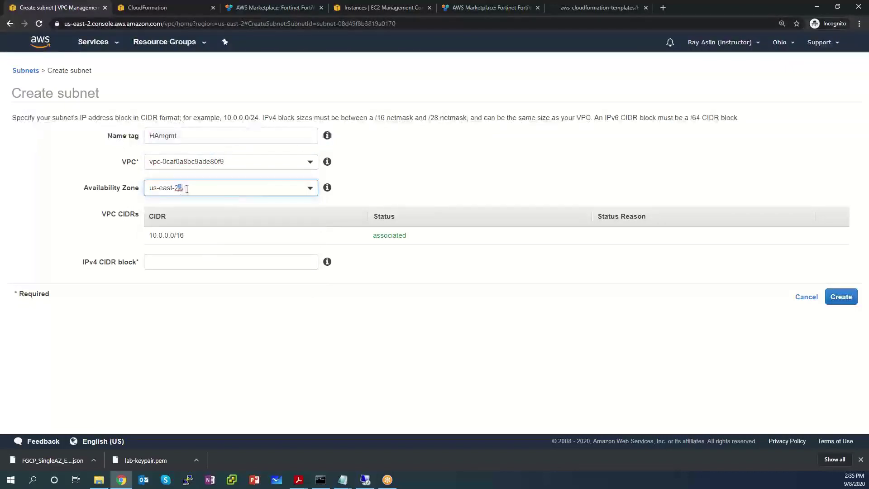
pyautogui.click(187, 189)
pyautogui.click(590, 349)
pyautogui.click(190, 263)
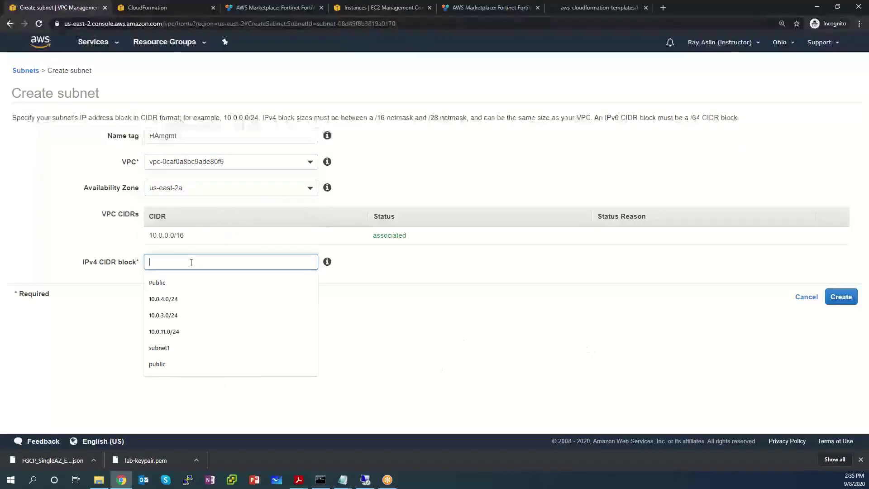
pyautogui.write('10.0.4')
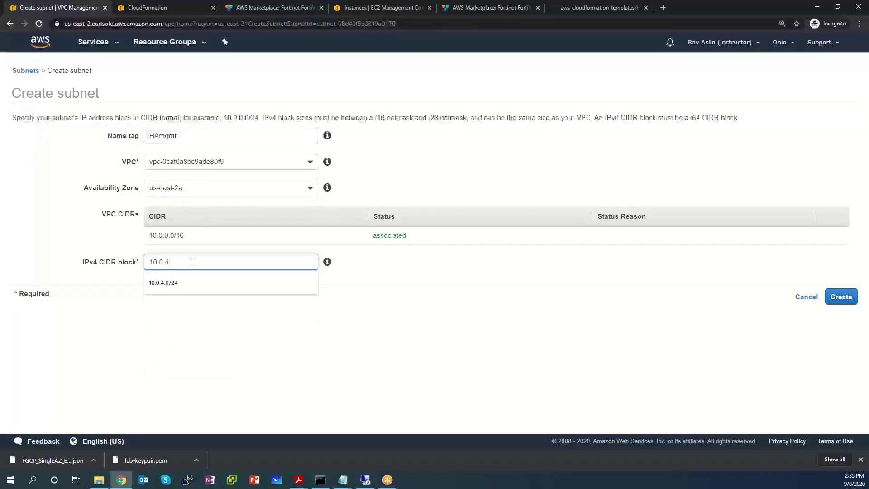
pyautogui.write('.0')
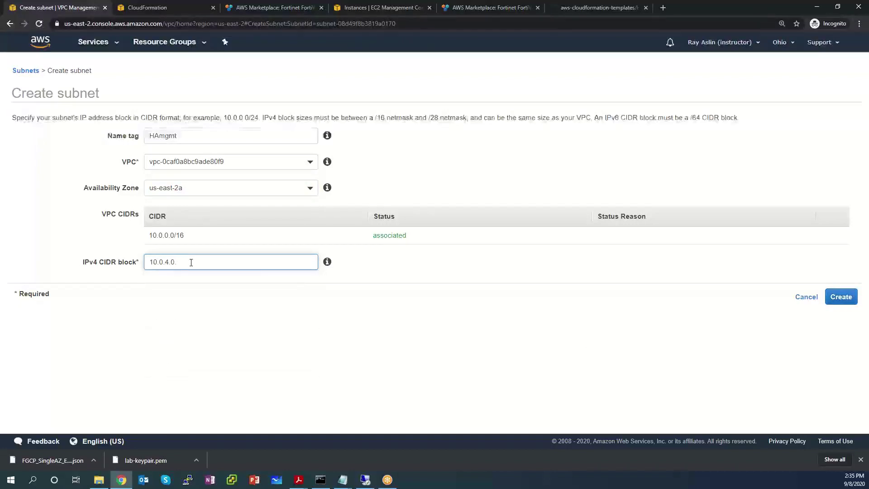
pyautogui.write('/24')
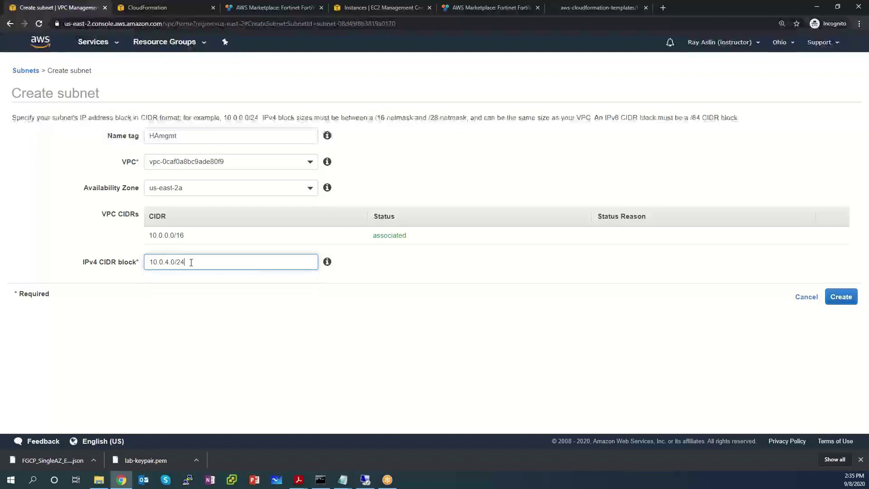
pyautogui.click(841, 299)
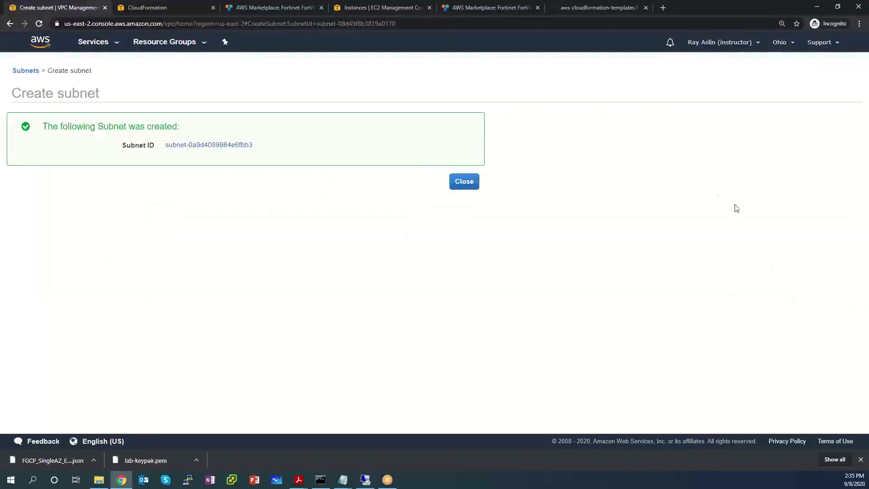
# Step: Close the subnet confirmation and go to the VPC Route Tables list
pyautogui.click(466, 183)
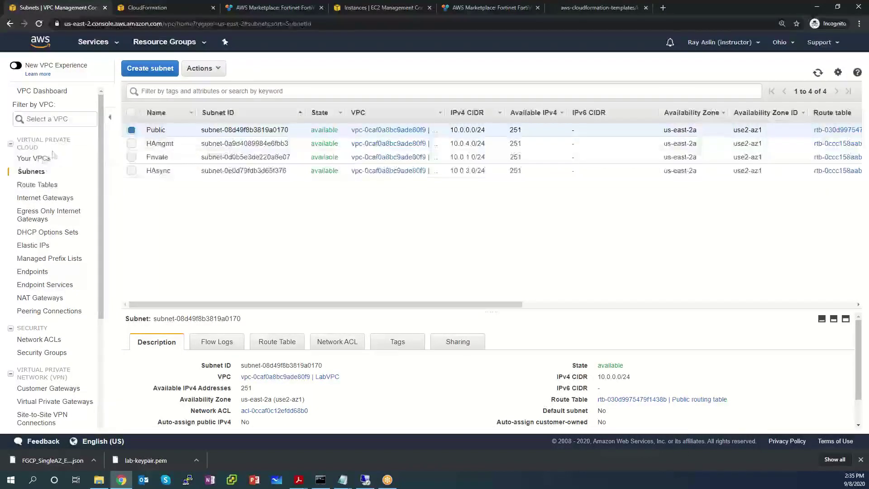
pyautogui.click(36, 187)
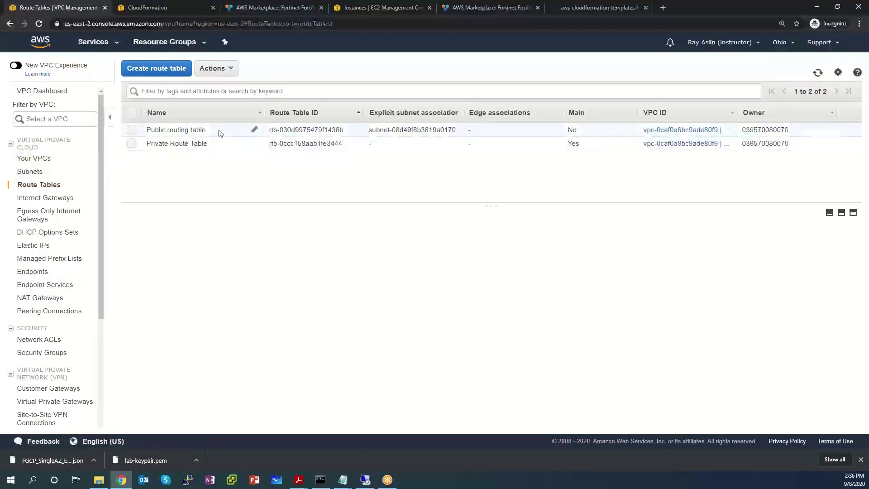
# Step: Inspect the Public routing table's routes, highlighting the 0.0.0.0/0 route to the internet gateway
pyautogui.click(220, 133)
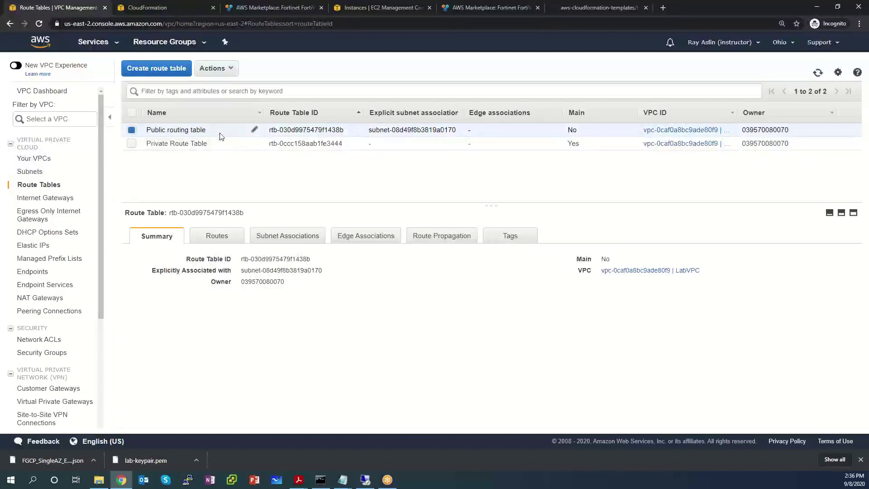
pyautogui.click(224, 237)
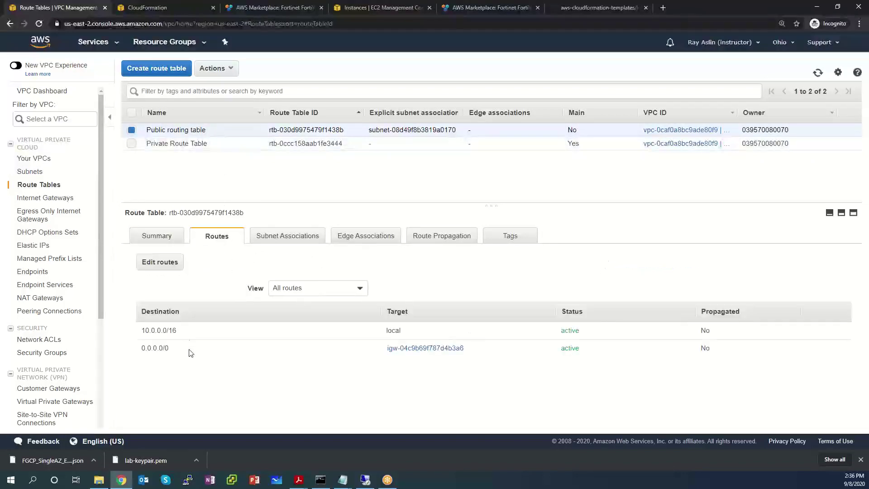
pyautogui.moveTo(172, 349); pyautogui.dragTo(138, 349)
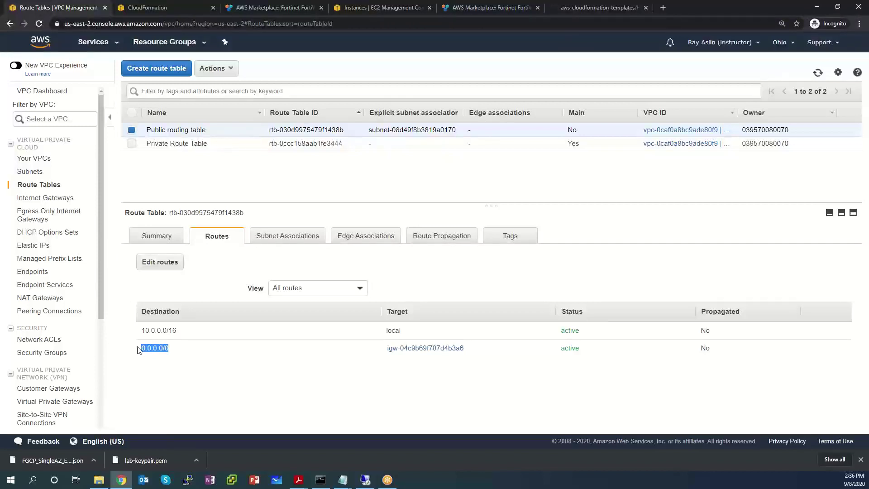
pyautogui.moveTo(483, 351); pyautogui.dragTo(382, 355)
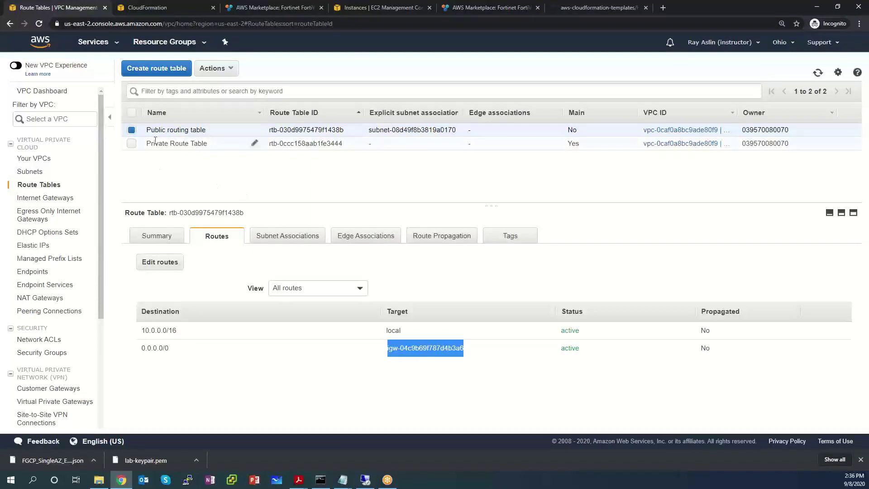
pyautogui.click(132, 144)
# Step: Review the Private Route Table's single local 10.0.0.0/16 route, opening Edit routes then cancelling
pyautogui.click(132, 130)
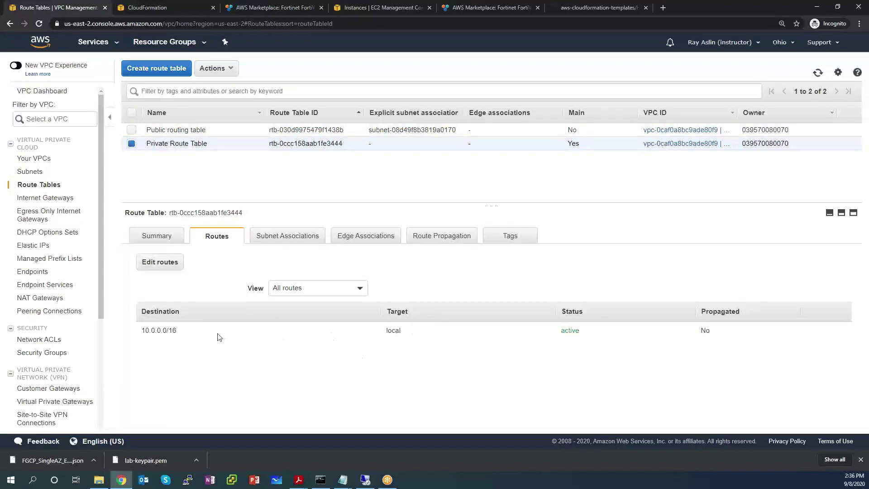
pyautogui.moveTo(177, 330); pyautogui.dragTo(140, 334)
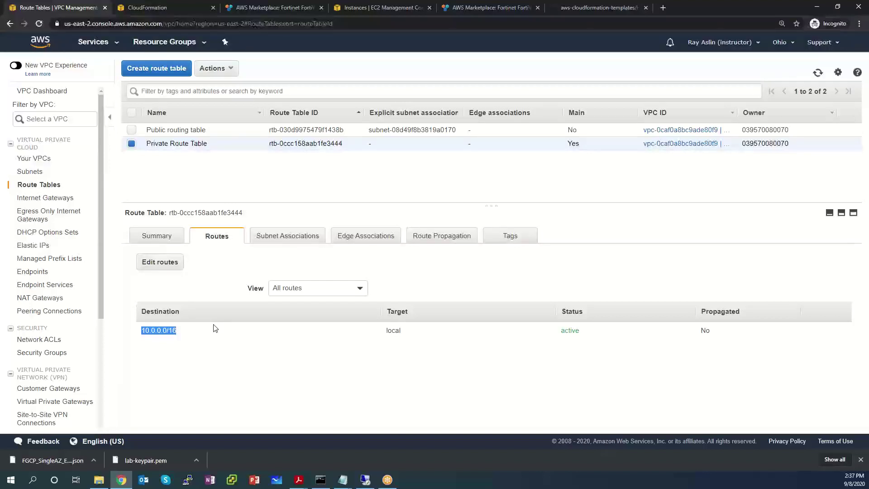
pyautogui.click(157, 267)
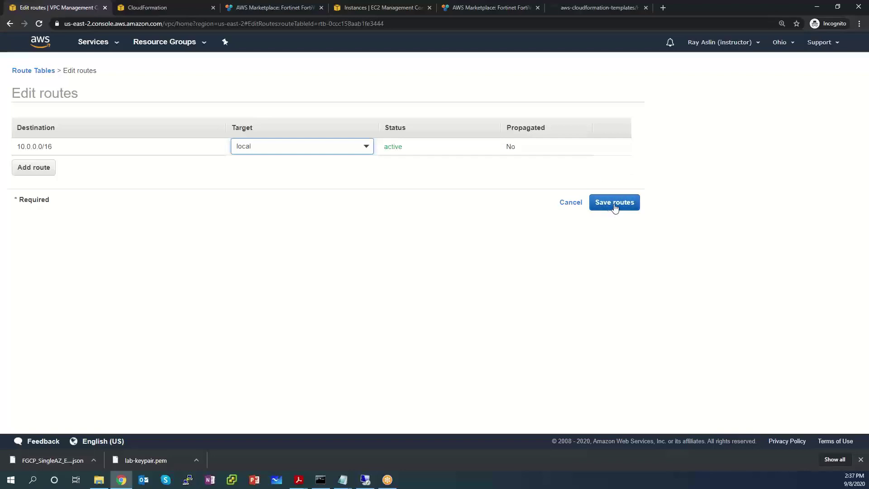
pyautogui.click(569, 203)
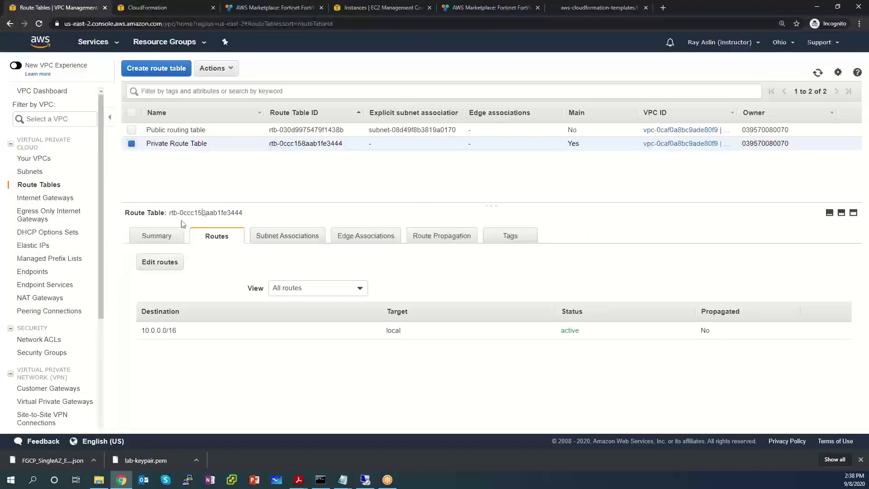
# Step: Show the Private Route Table's subnet associations, noting it is the main table with implicit subnets
pyautogui.click(292, 239)
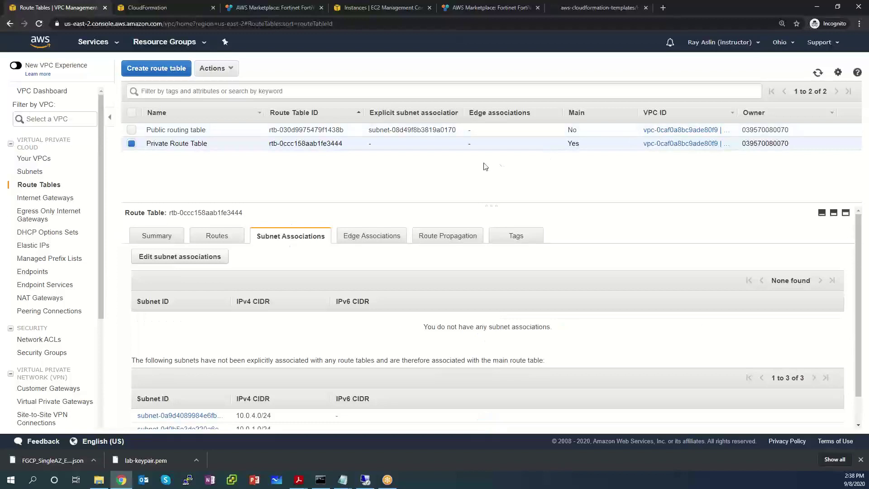
pyautogui.moveTo(591, 146); pyautogui.dragTo(567, 144)
pyautogui.scroll(-1, 557, 341)
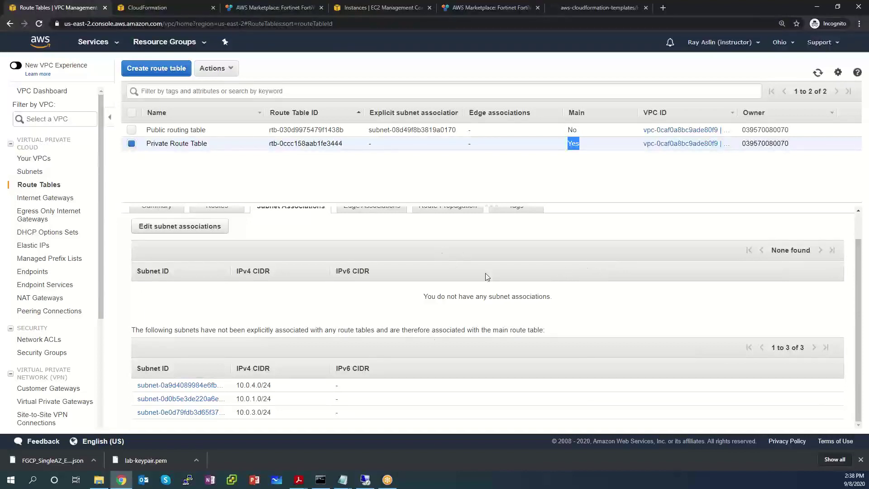
pyautogui.scroll(2, 308, 289)
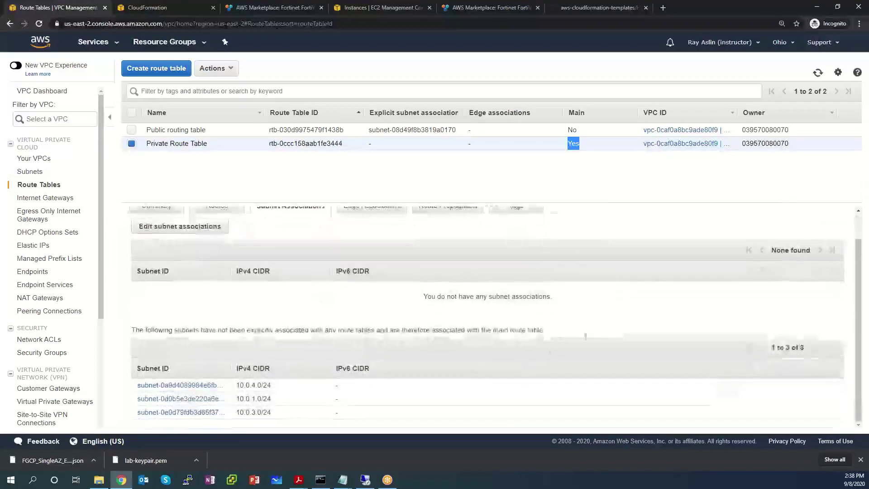
pyautogui.moveTo(545, 331); pyautogui.dragTo(226, 334)
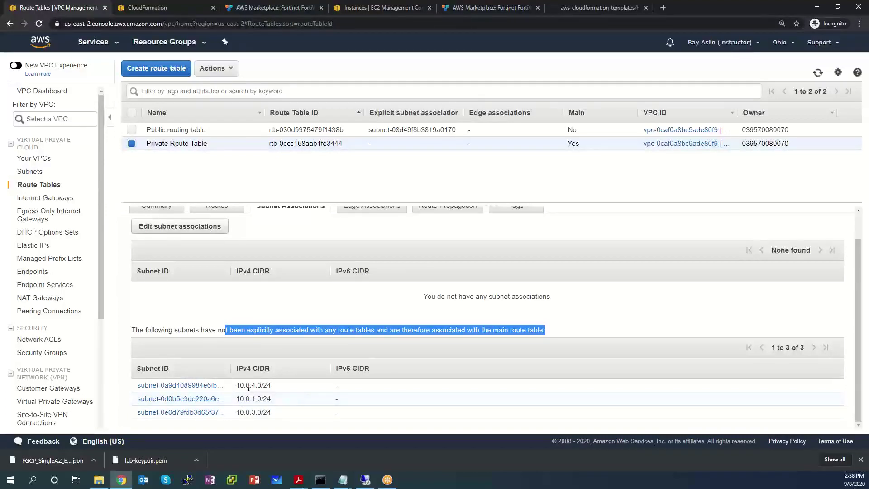
# Step: Widen the Subnet ID column to confirm the HAmgmt subnet, then select the Public routing table
pyautogui.moveTo(229, 367); pyautogui.dragTo(347, 368)
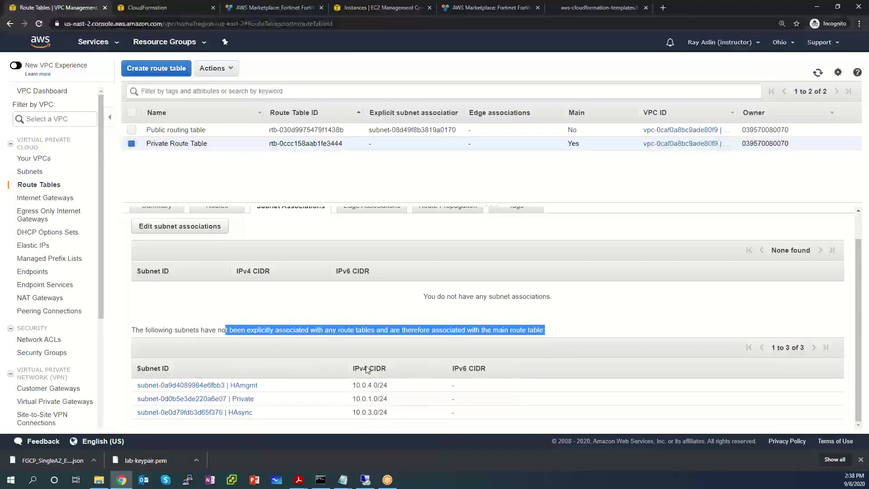
pyautogui.click(263, 388)
pyautogui.moveTo(264, 388); pyautogui.dragTo(135, 393)
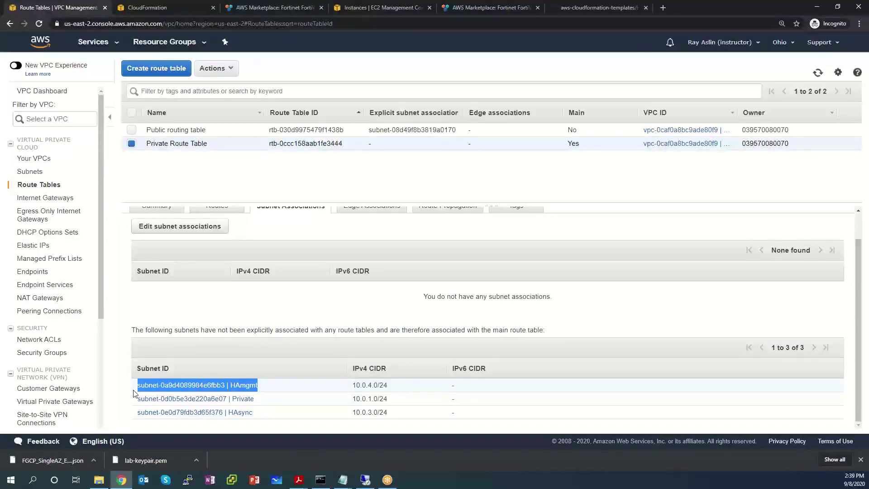
pyautogui.click(131, 144)
pyautogui.click(131, 131)
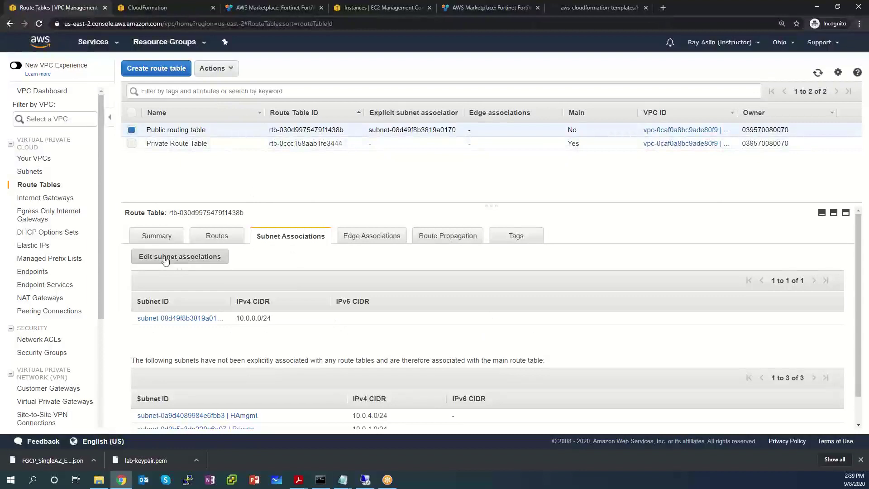
# Step: Add HAmgmt 10.0.4.0/24 to the Public routing table's explicit associations alongside Public 10.0.0.0/24
pyautogui.click(199, 257)
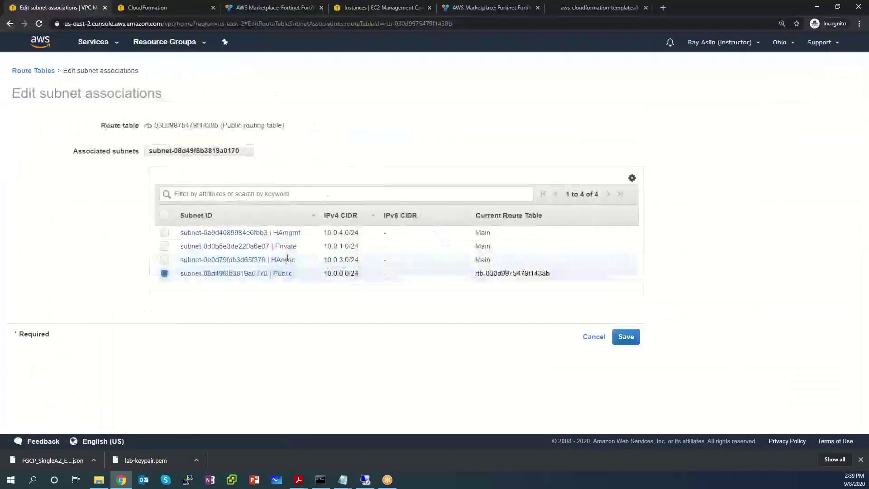
pyautogui.click(164, 233)
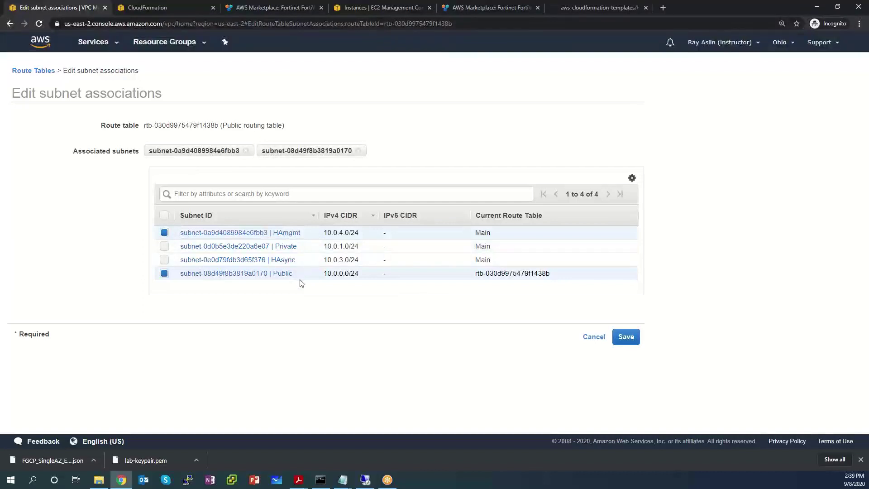
pyautogui.click(626, 337)
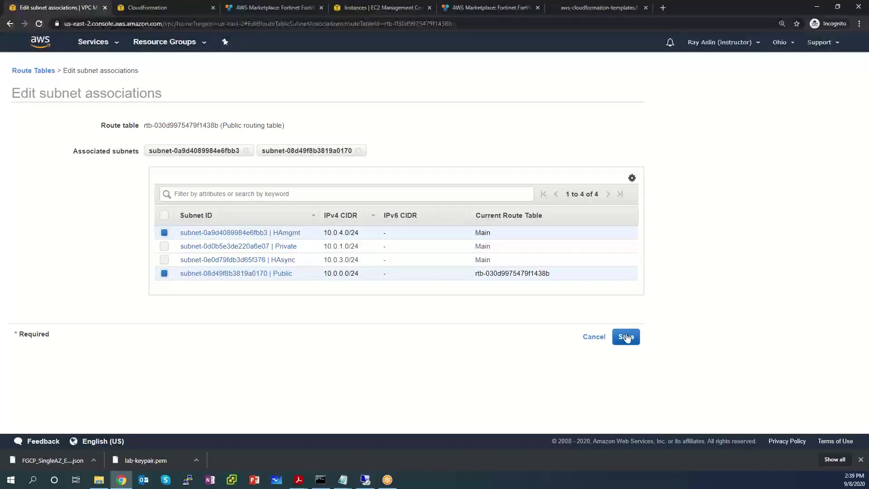
pyautogui.moveTo(494, 233); pyautogui.dragTo(466, 231)
pyautogui.click(631, 343)
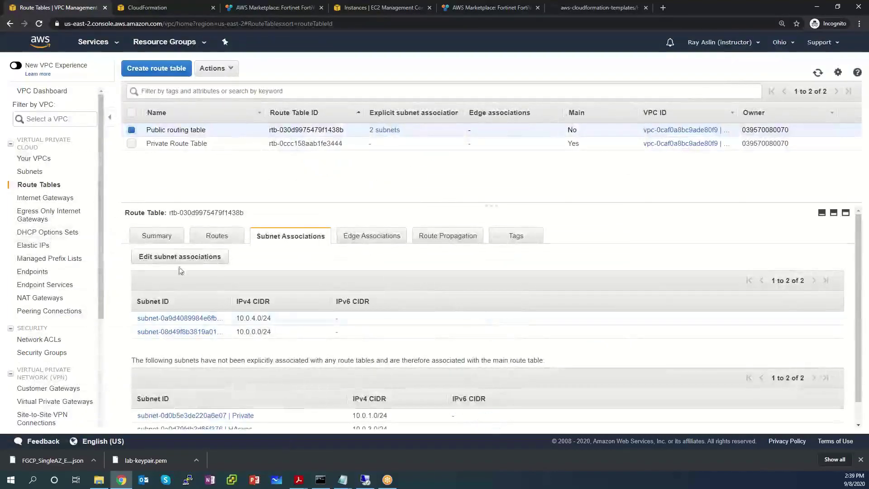
pyautogui.doubleClick(227, 300)
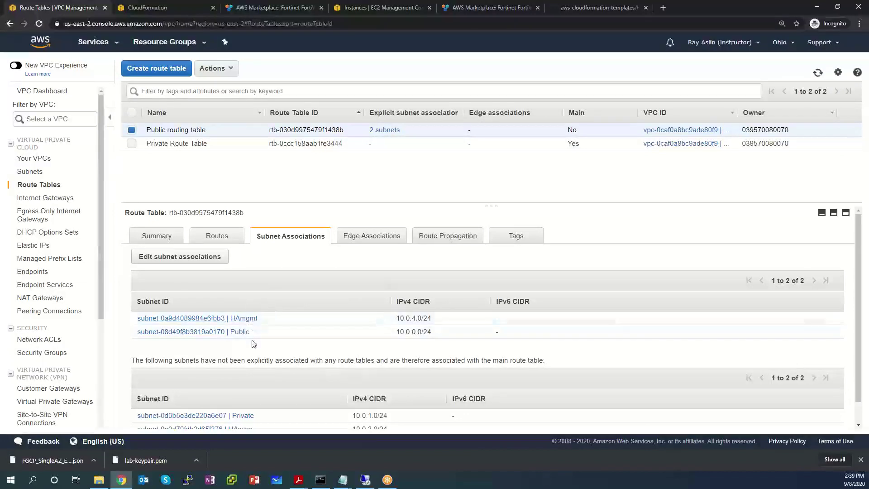
pyautogui.click(217, 143)
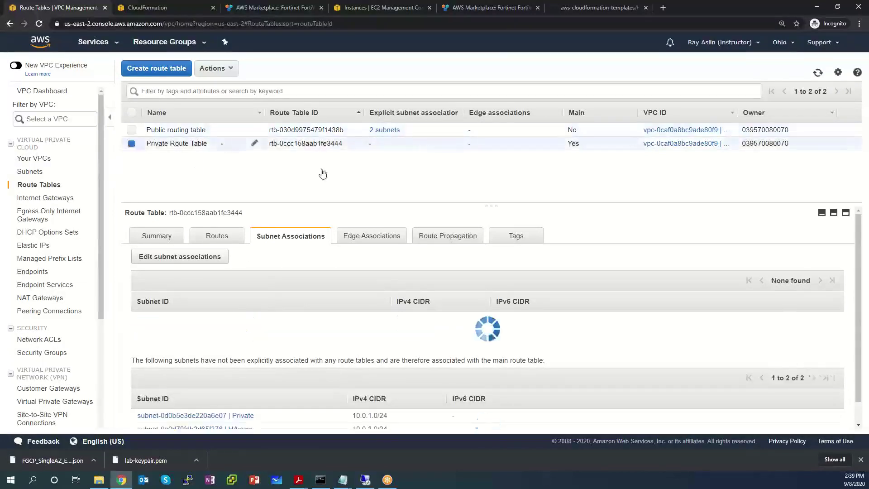
pyautogui.scroll(-1, 262, 279)
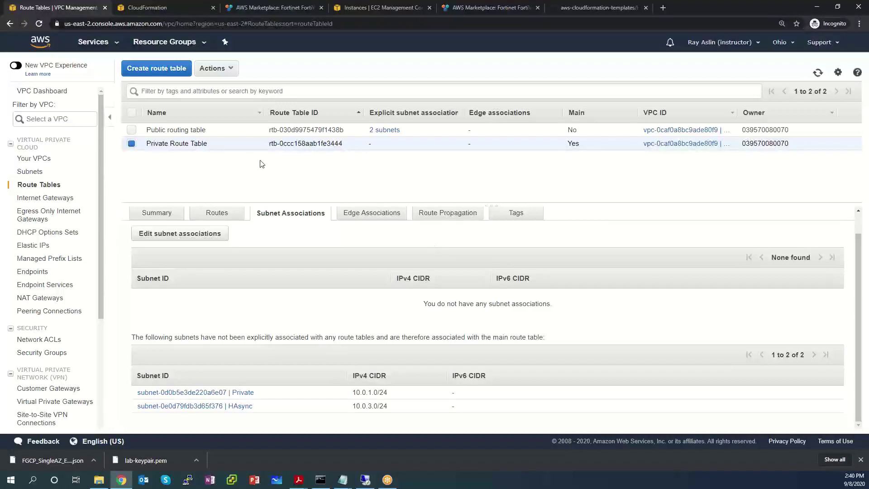
pyautogui.click(131, 144)
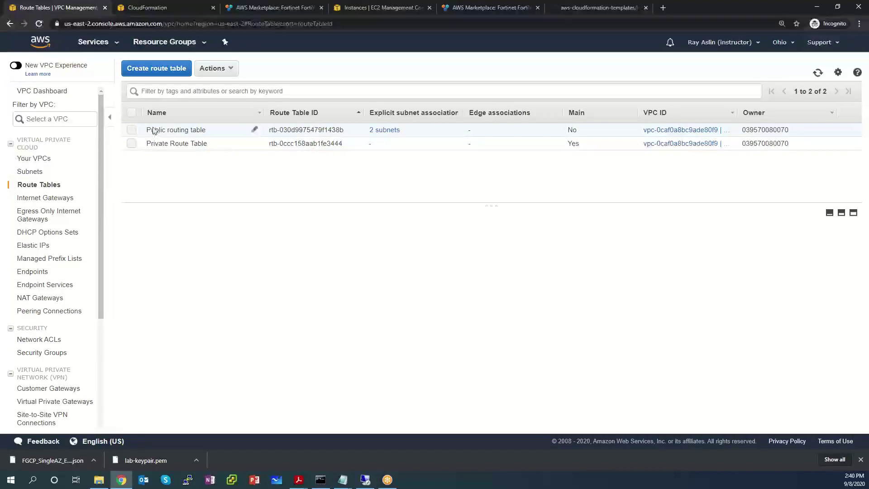
pyautogui.click(133, 131)
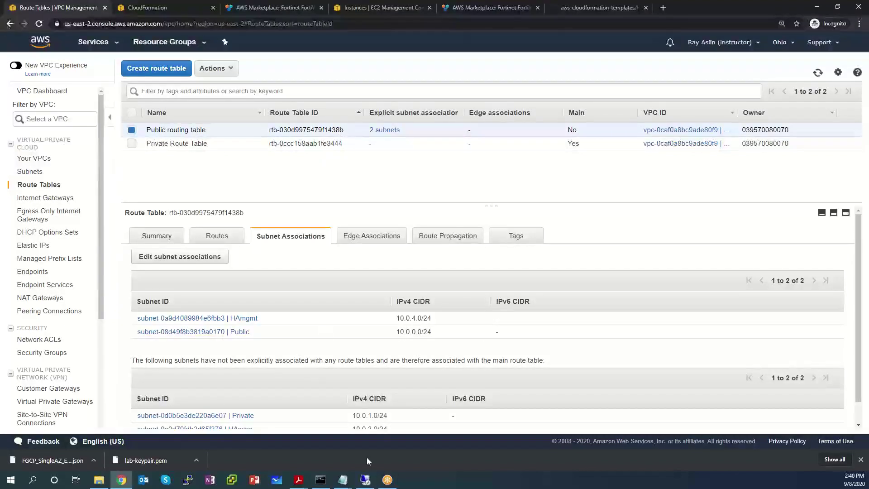
pyautogui.click(343, 480)
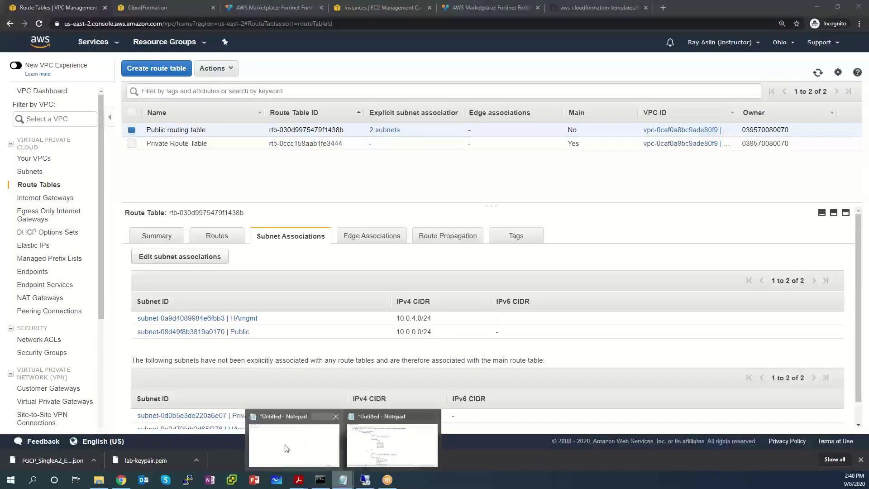
# Step: Add a 'public subnet route table ID' line to the Notepad notes
pyautogui.click(398, 453)
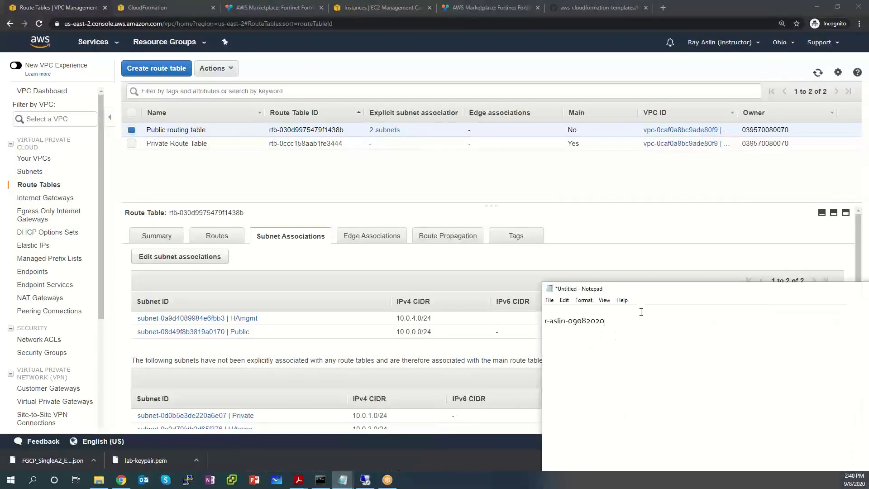
pyautogui.press('Return')
pyautogui.press('Return')
pyautogui.write('public su')
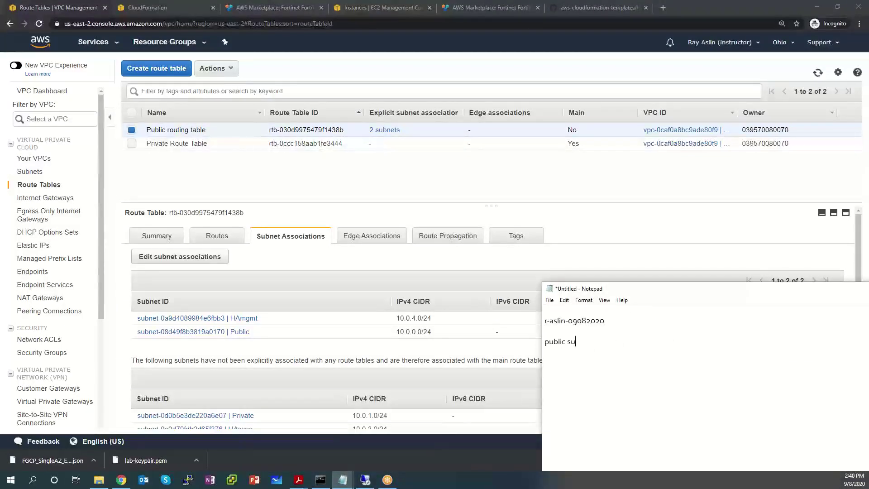
pyautogui.write('bnet route table ID')
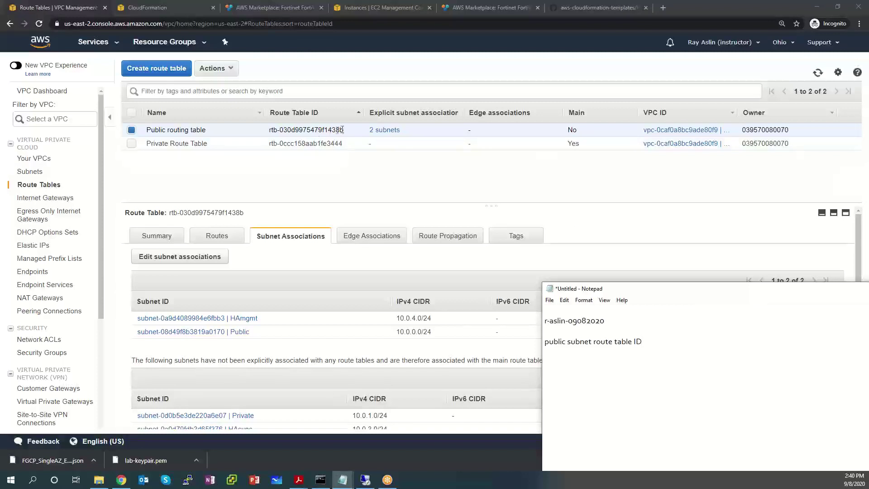
# Step: Paste route table ID rtb-030d9975479f1438b into the notes and begin a 'private route table ID' line
pyautogui.moveTo(344, 133); pyautogui.dragTo(265, 136)
pyautogui.rightClick(313, 133)
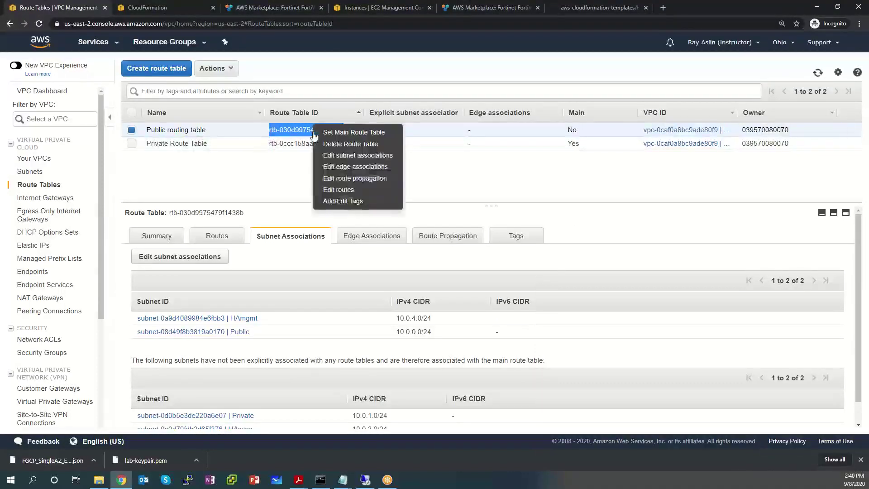
pyautogui.click(265, 174)
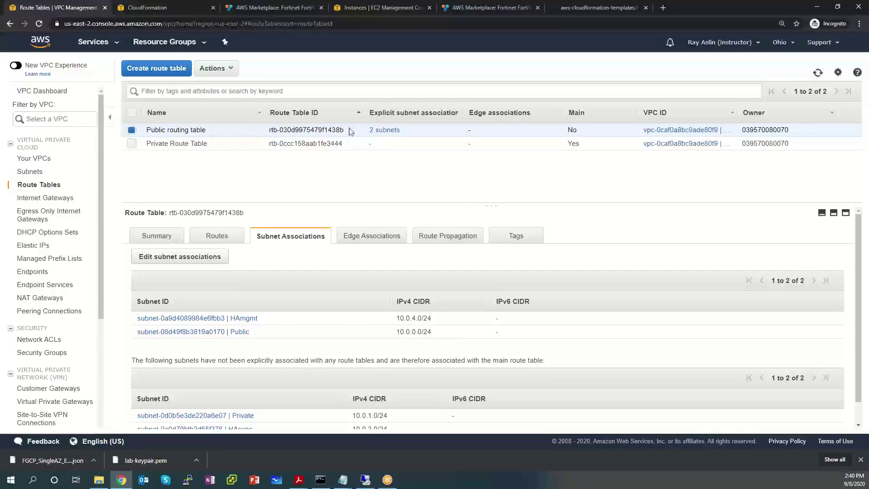
pyautogui.moveTo(347, 131); pyautogui.dragTo(268, 131)
pyautogui.hotkey('ctrl', 'c')
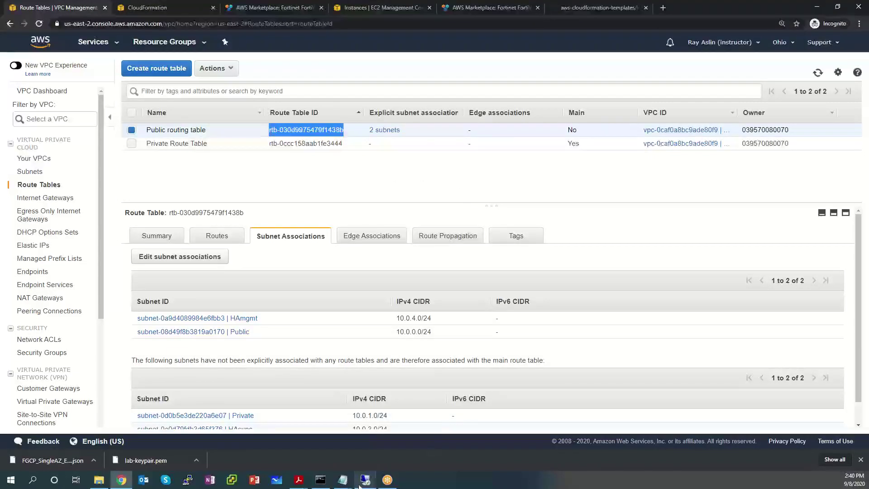
pyautogui.click(343, 479)
pyautogui.click(293, 448)
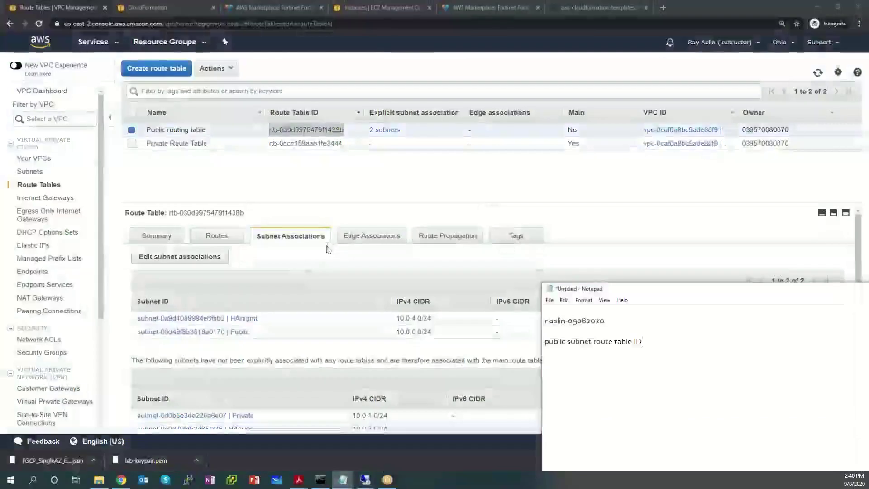
pyautogui.click(655, 342)
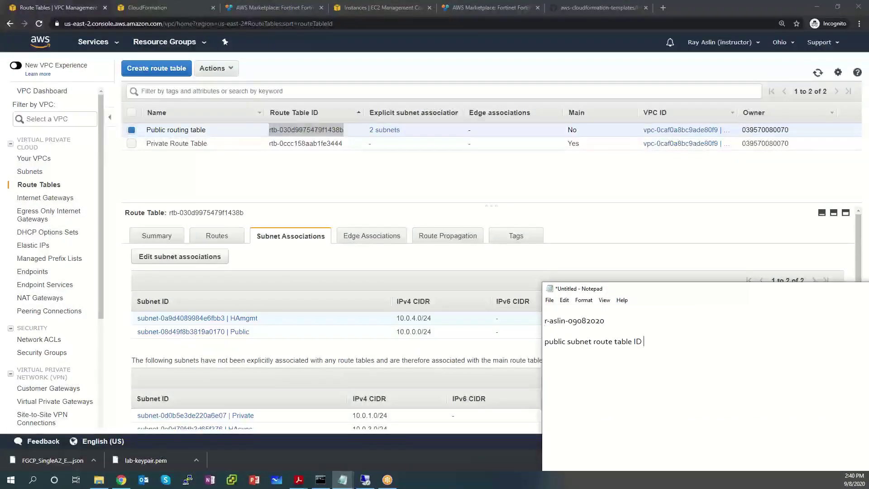
pyautogui.hotkey('ctrl', 'v')
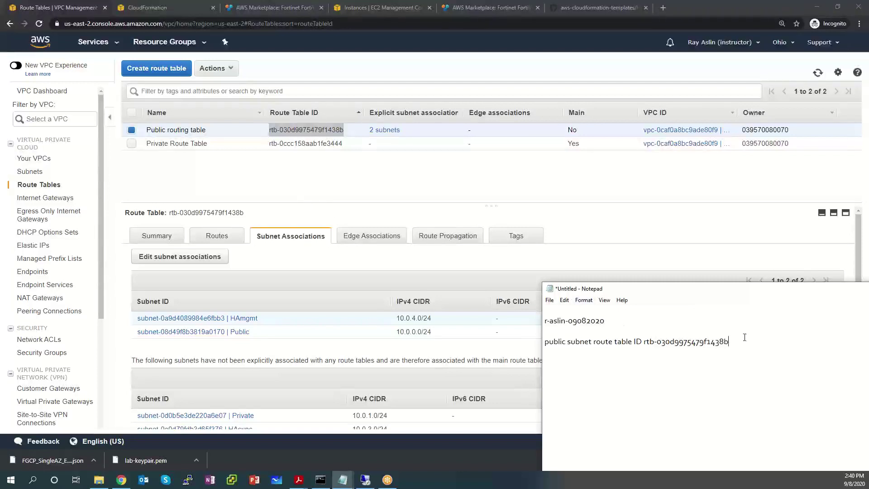
pyautogui.press('Return')
pyautogui.write('private route table ID')
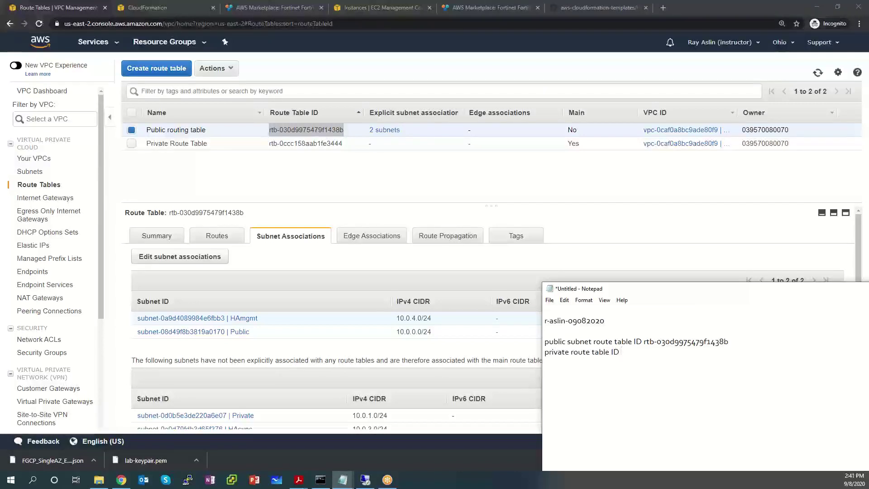
# Step: Copy the Private Route Table ID rtb-0ccc158aab1fe3444 into the Notepad notes
pyautogui.moveTo(343, 143); pyautogui.dragTo(267, 144)
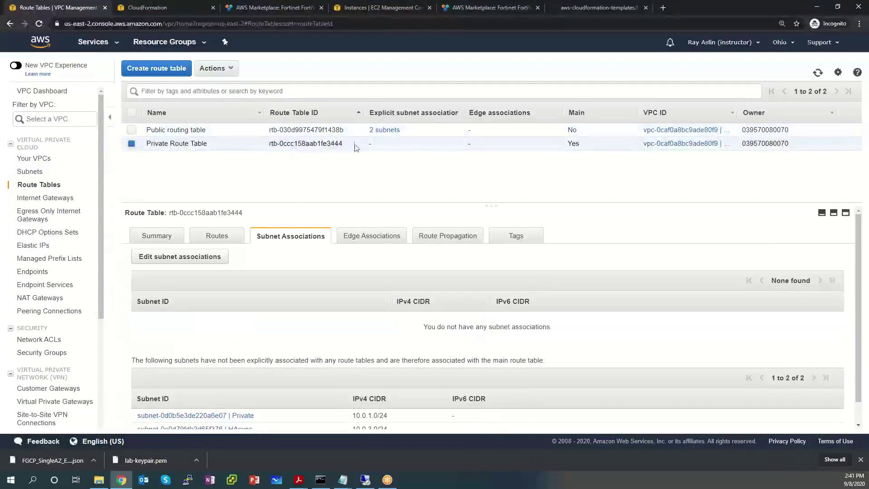
pyautogui.moveTo(354, 145); pyautogui.dragTo(271, 144)
pyautogui.hotkey('ctrl', 'c')
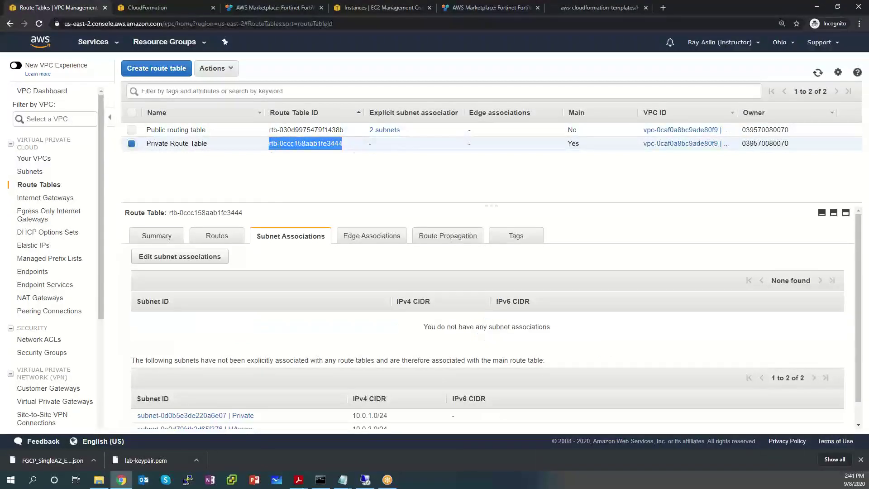
pyautogui.click(343, 479)
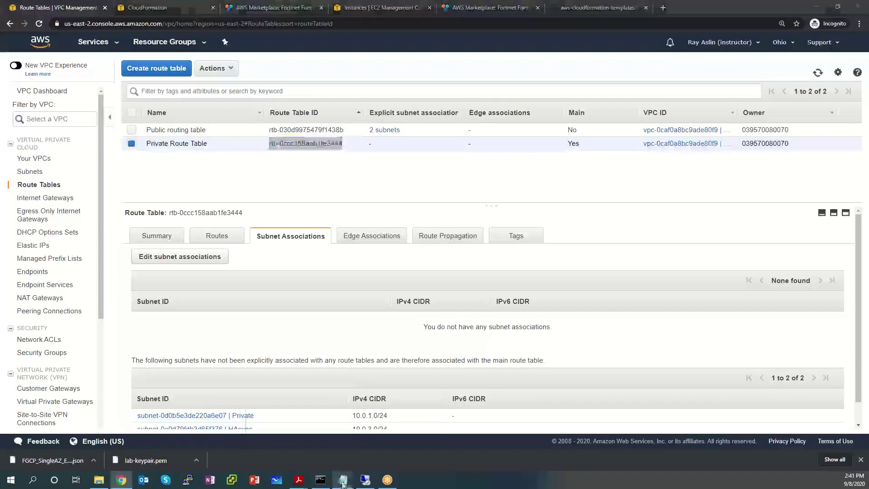
pyautogui.click(292, 446)
pyautogui.hotkey('ctrl', 'v')
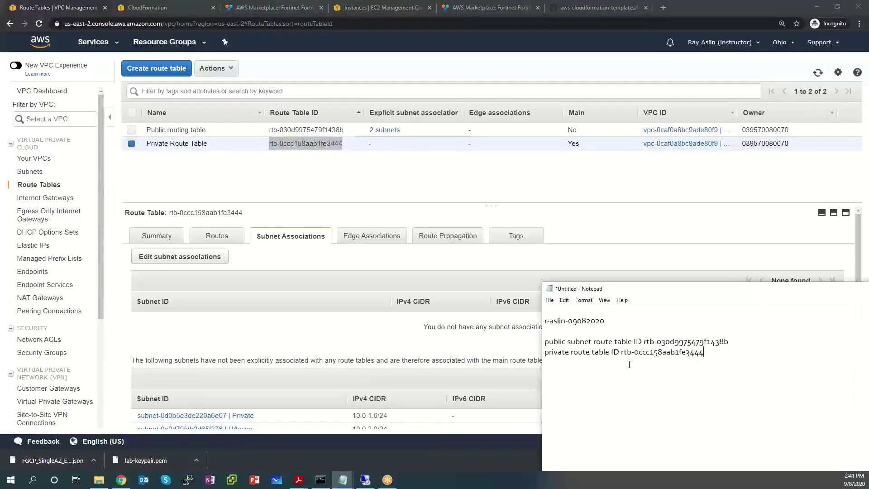
# Step: Reword the line to 'private subnet route table ID', then return to the browser
pyautogui.click(761, 337)
pyautogui.press('Return')
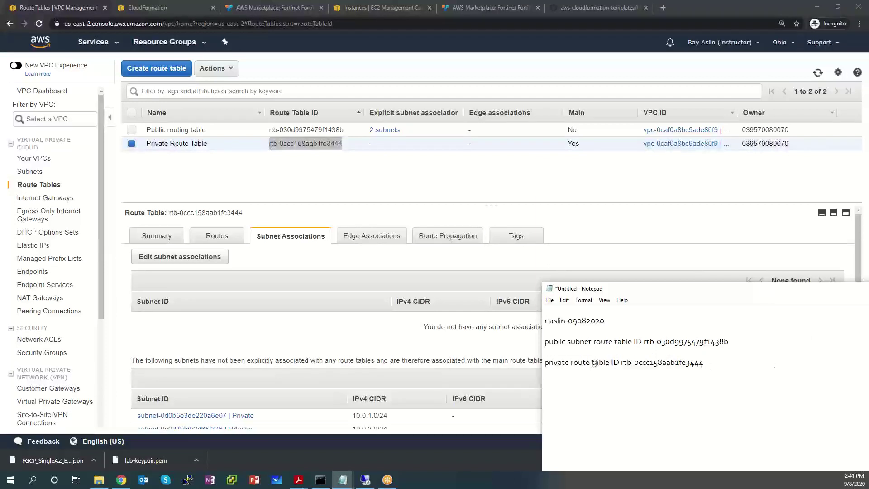
pyautogui.moveTo(570, 362); pyautogui.dragTo(573, 362)
pyautogui.write('subne')
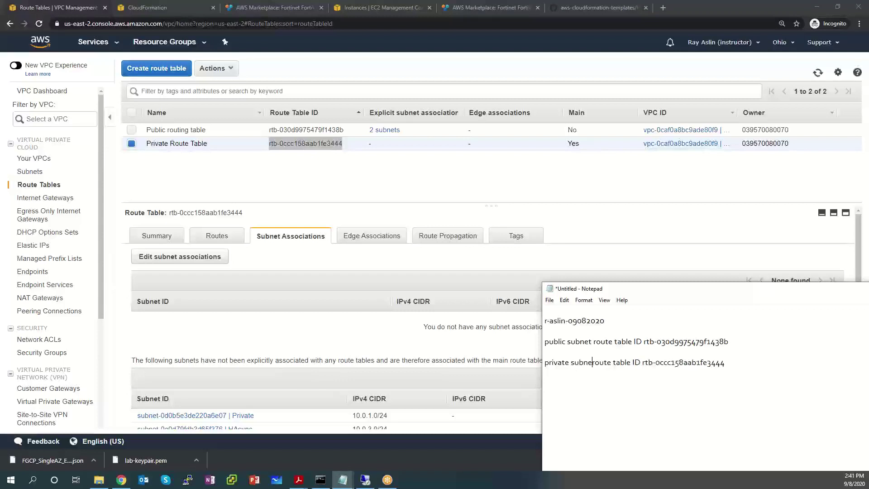
pyautogui.write('t')
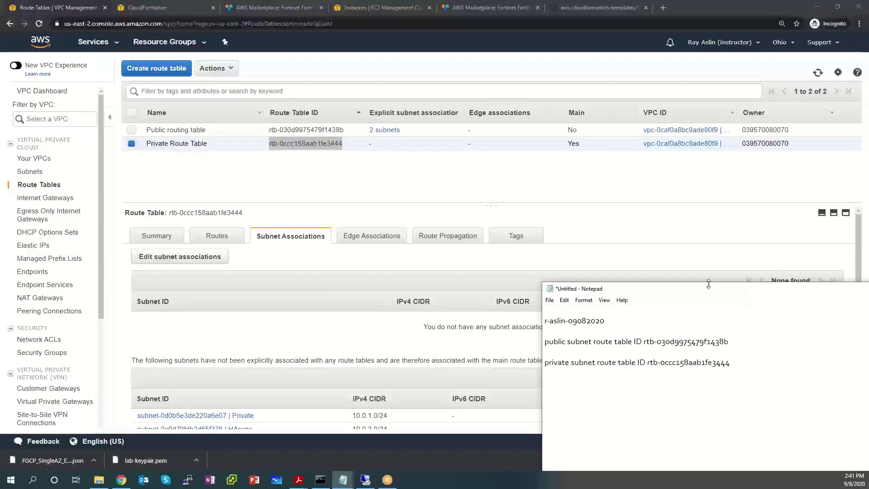
pyautogui.moveTo(705, 297); pyautogui.dragTo(602, 285)
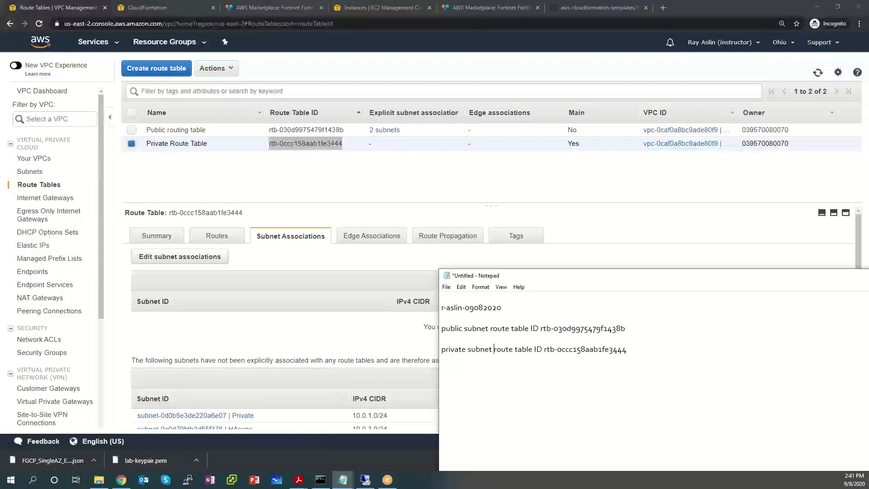
pyautogui.hotkey('alt', 'Tab')
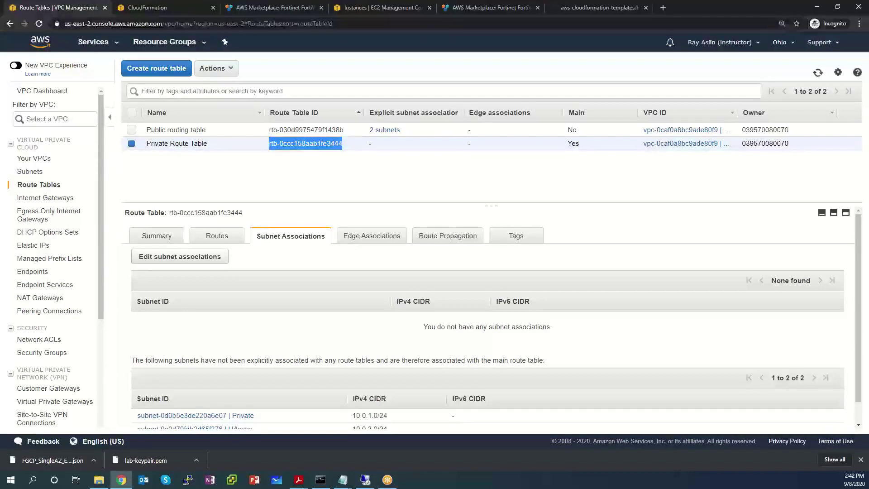
pyautogui.click(662, 8)
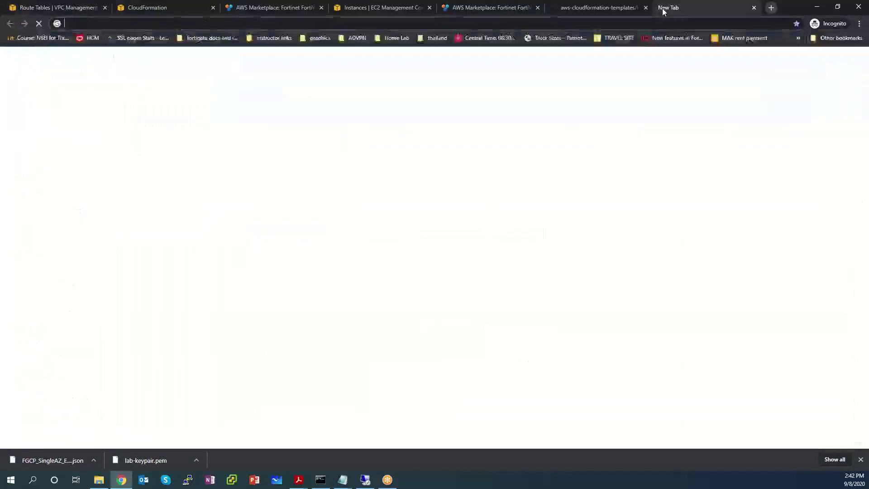
pyautogui.click(589, 11)
pyautogui.click(646, 8)
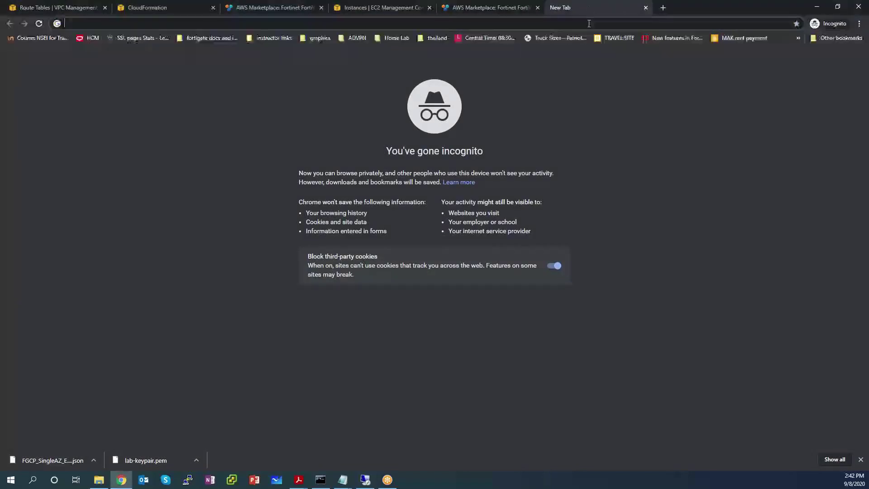
pyautogui.write('www.github')
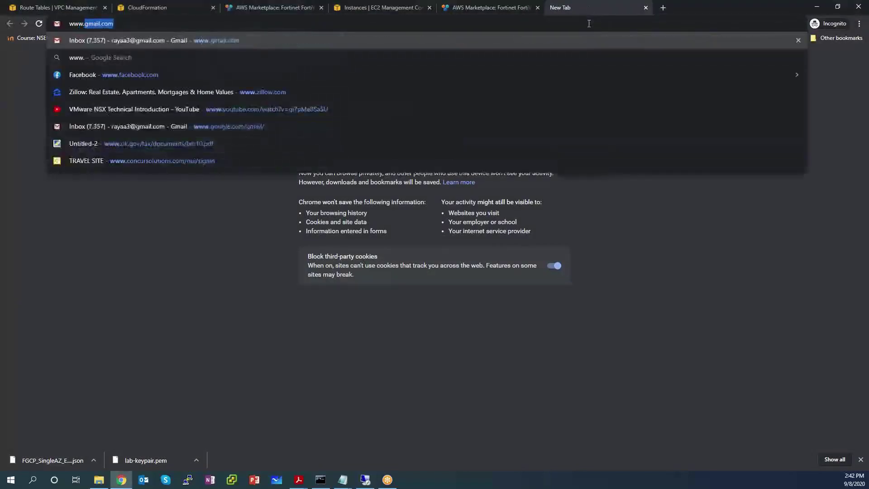
pyautogui.write('.com/fortinet')
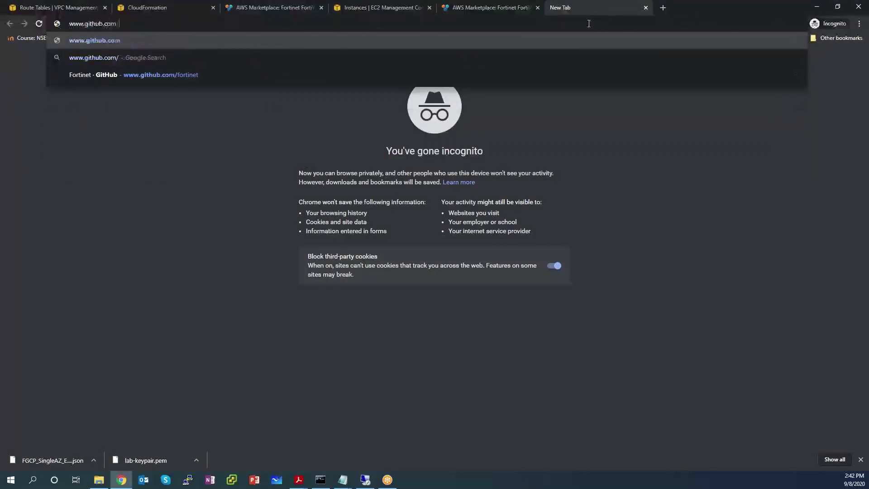
pyautogui.press('Return')
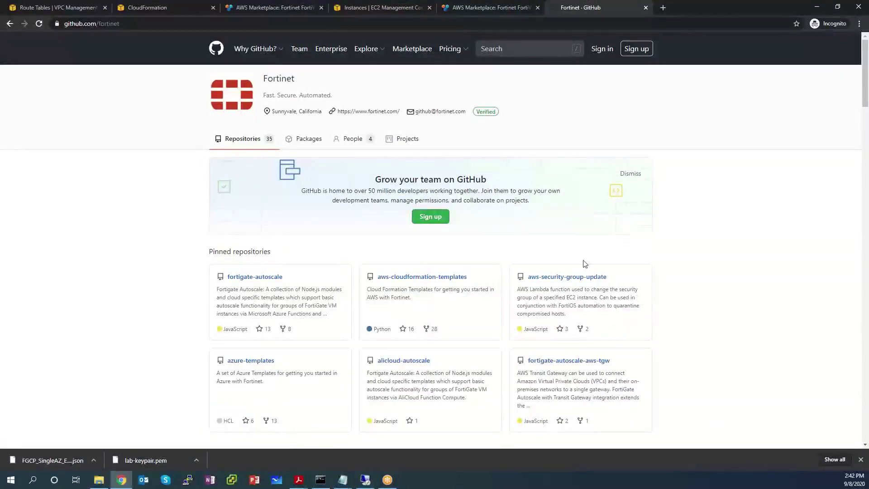
# Step: Browse aws-cloudformation-templates > HA > 6.2 > SingleAZ and open FGCP_SingleAZ_ExistingVPC.template.json
pyautogui.click(412, 278)
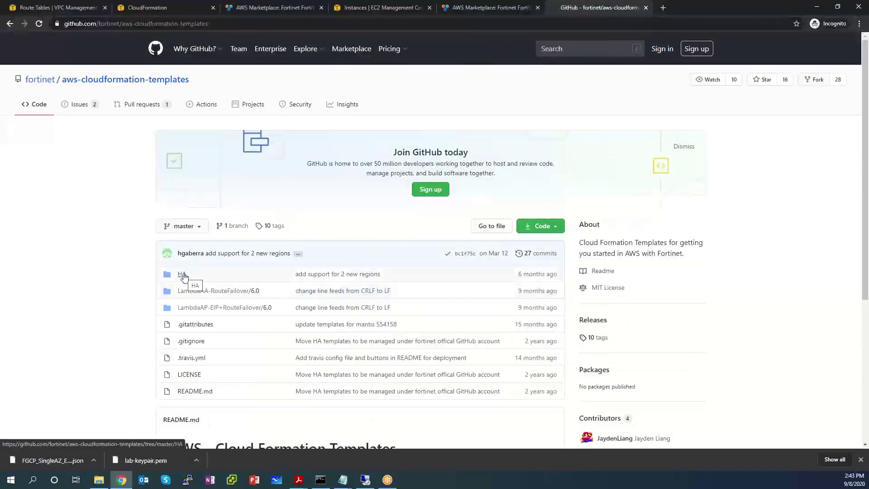
pyautogui.click(182, 275)
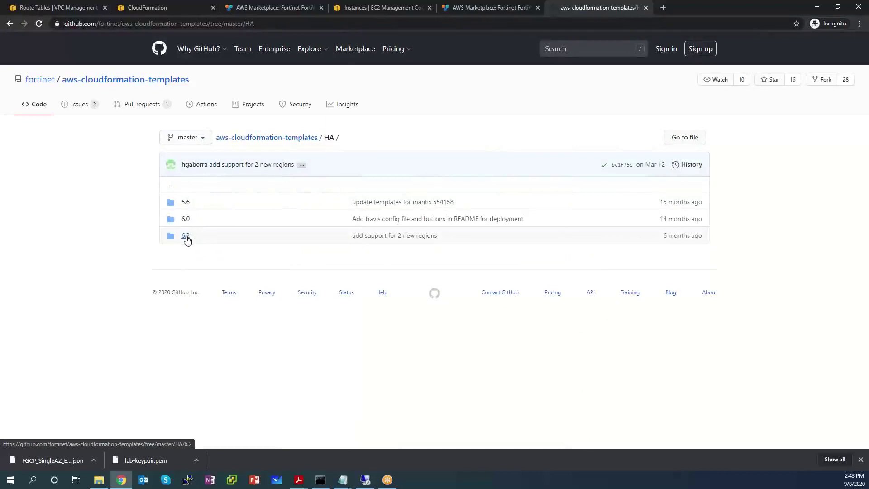
pyautogui.click(186, 237)
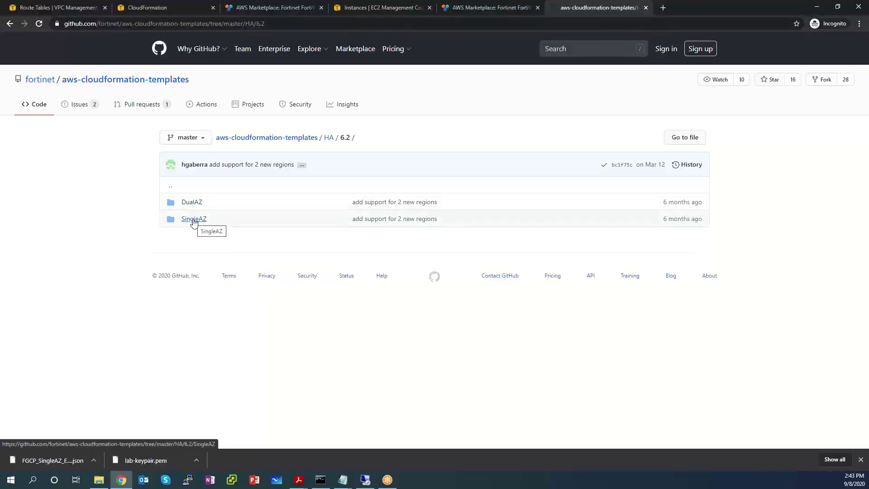
pyautogui.click(194, 220)
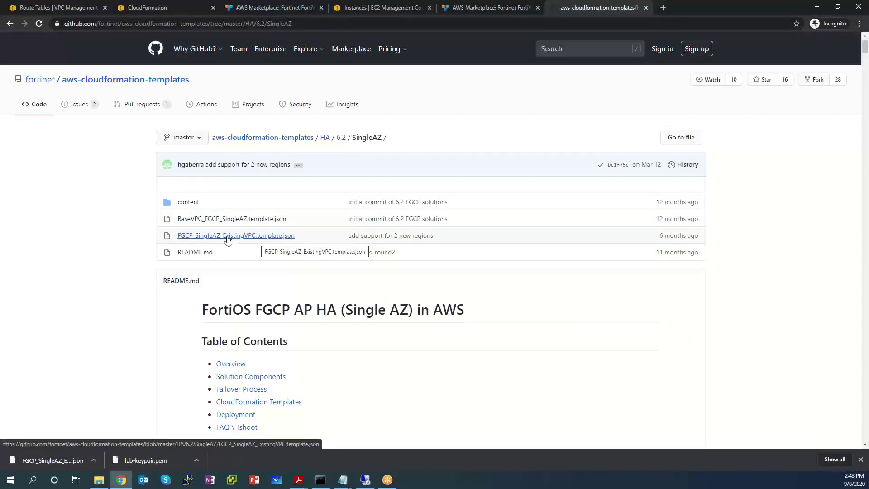
pyautogui.click(237, 220)
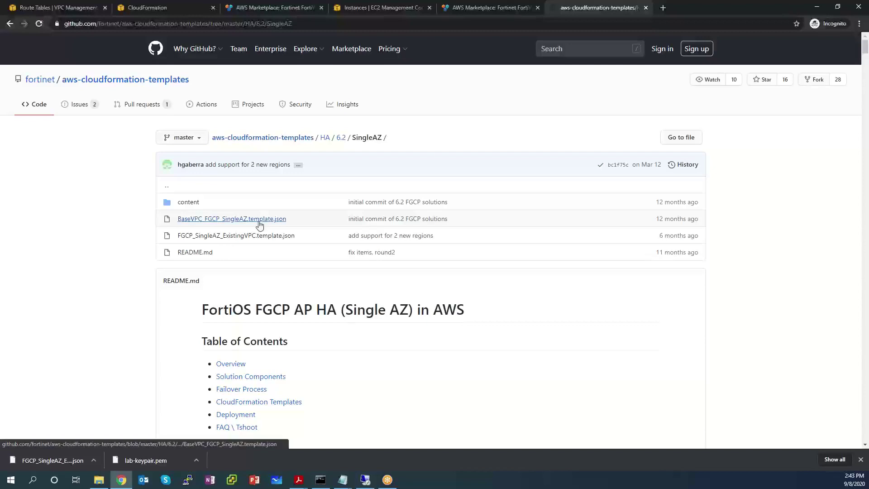
pyautogui.click(259, 220)
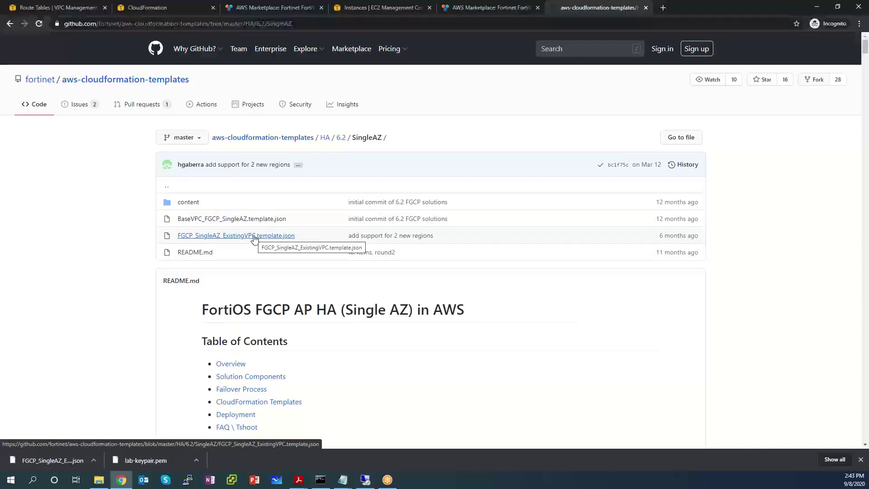
pyautogui.click(254, 235)
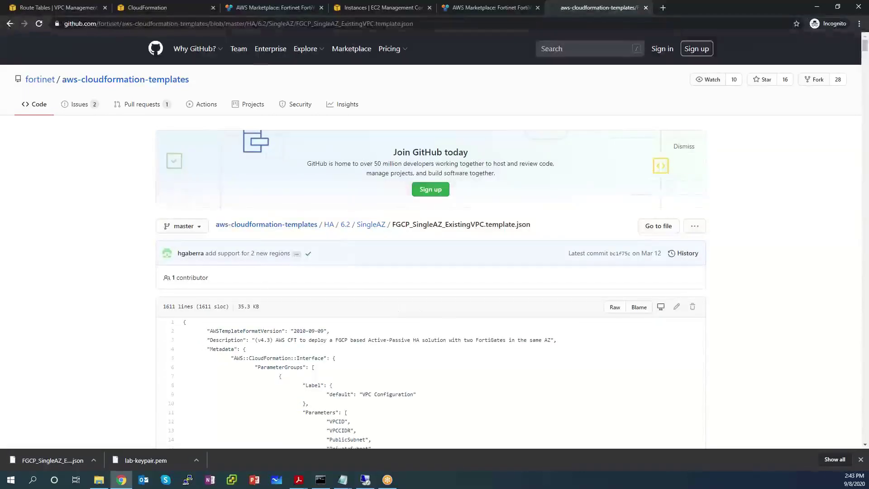
pyautogui.scroll(-4, 766, 264)
pyautogui.scroll(-20, 283, 217)
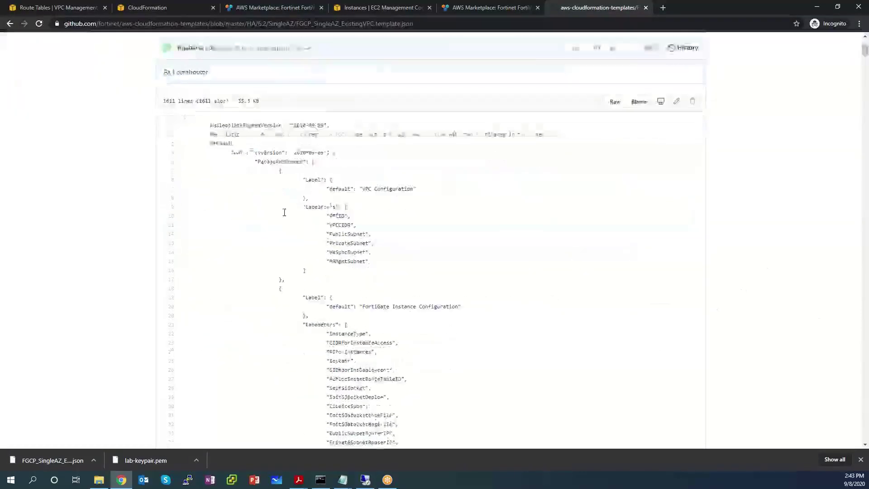
pyautogui.scroll(-15, 285, 222)
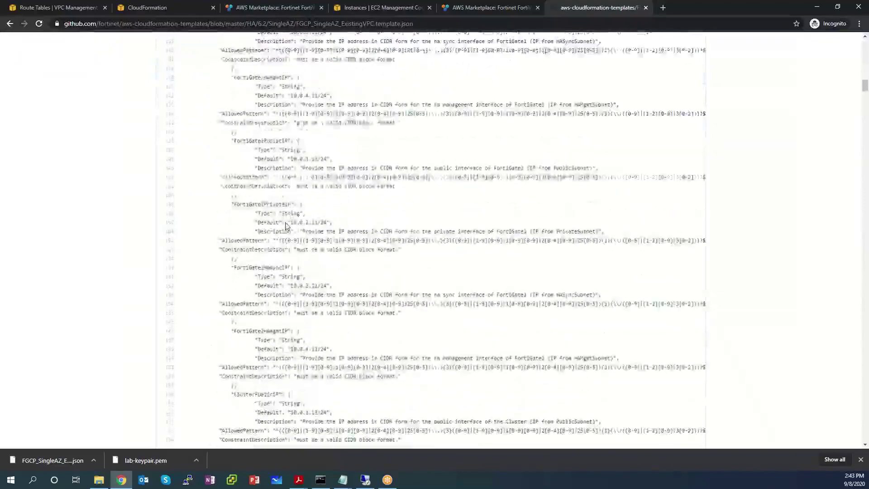
pyautogui.scroll(7, 286, 224)
pyautogui.scroll(20, 285, 225)
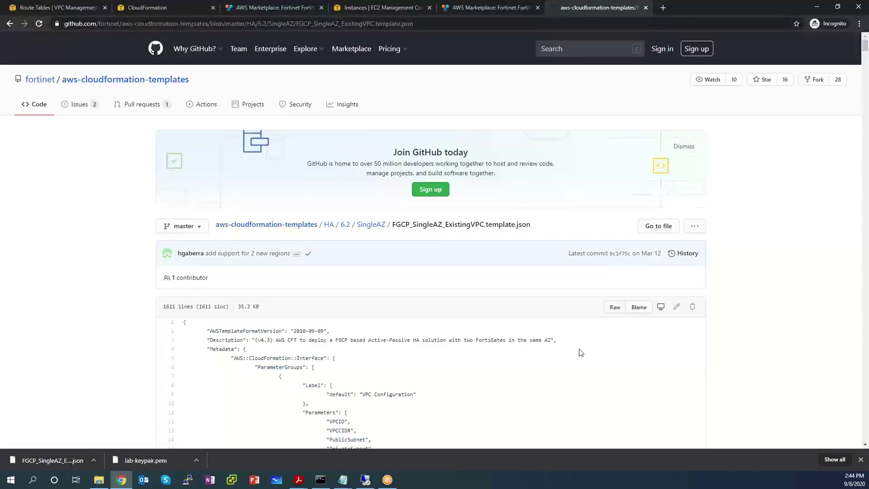
# Step: Save the raw FGCP_SingleAZ_ExistingVPC.template.json over the existing copy in the aws keypair folder
pyautogui.rightClick(614, 309)
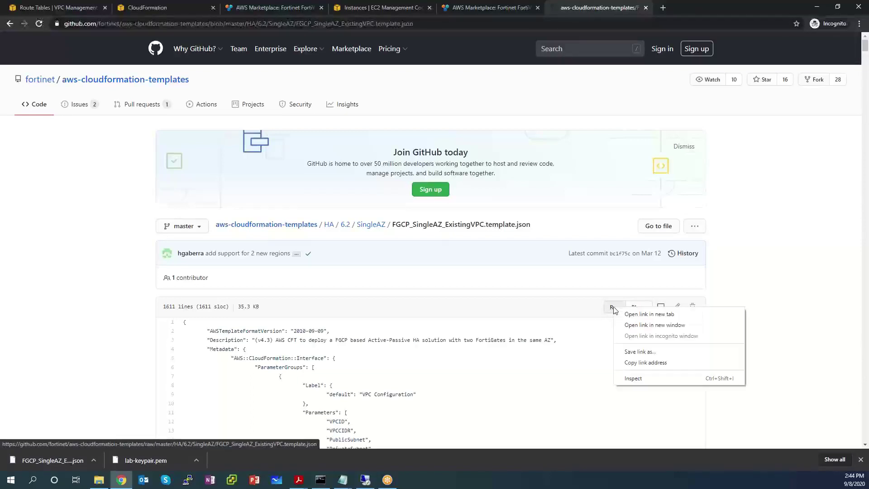
pyautogui.click(634, 353)
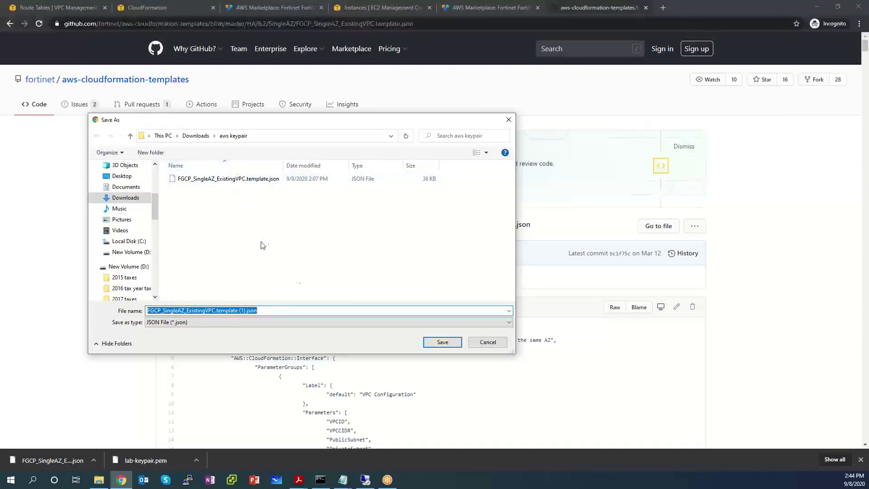
pyautogui.click(247, 311)
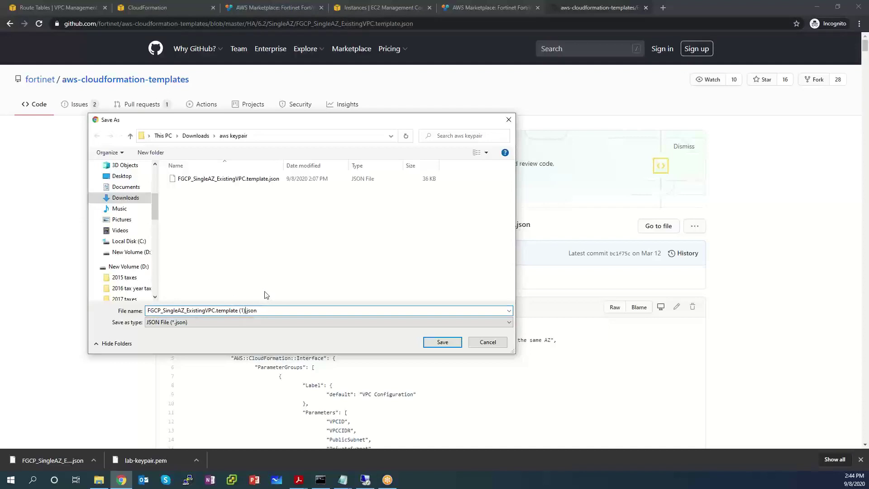
pyautogui.press('BackSpace')
pyautogui.press('BackSpace')
pyautogui.press('BackSpace')
pyautogui.press('BackSpace')
pyautogui.click(442, 342)
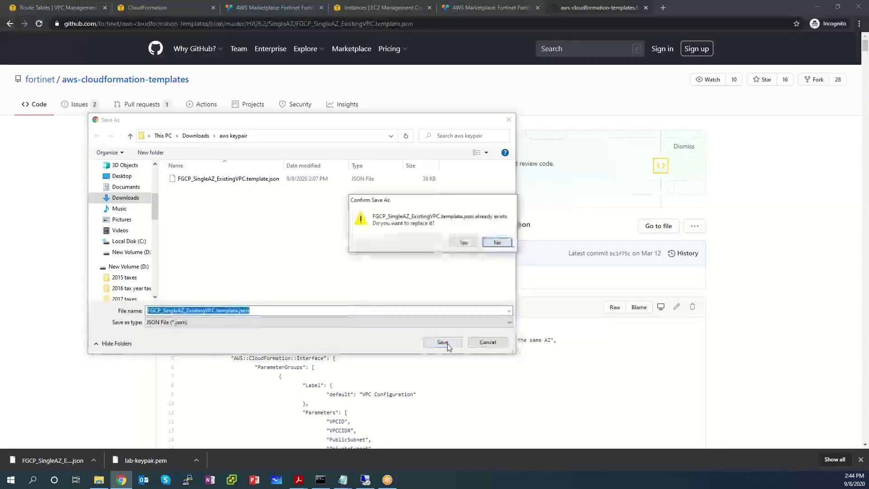
pyautogui.click(464, 243)
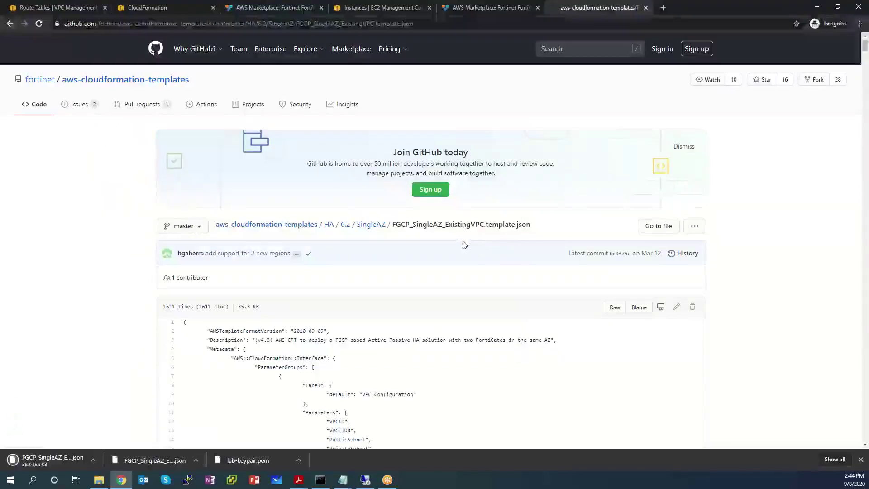
pyautogui.click(860, 460)
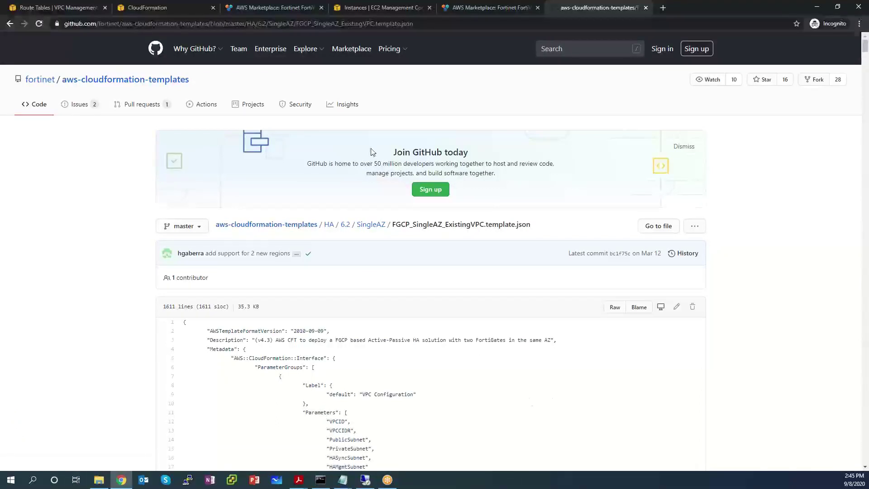
# Step: Close the old CloudFormation tab and bring up the services list from the Route Tables console
pyautogui.click(212, 8)
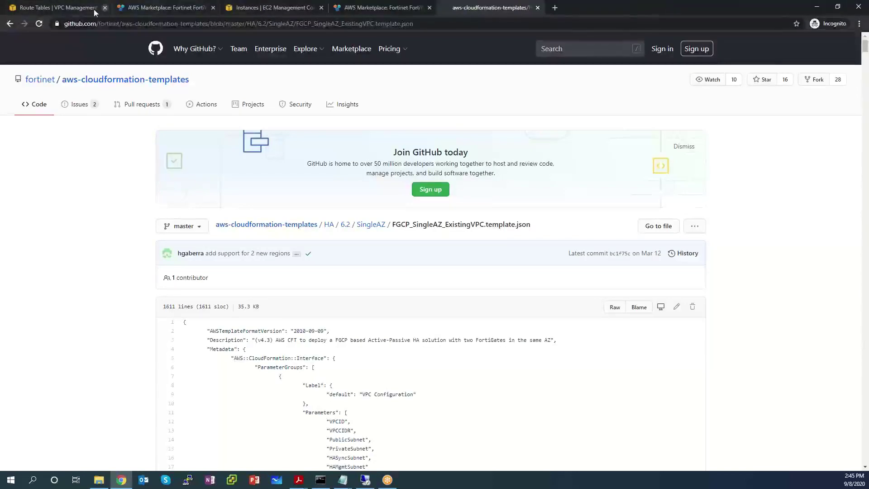
pyautogui.click(68, 6)
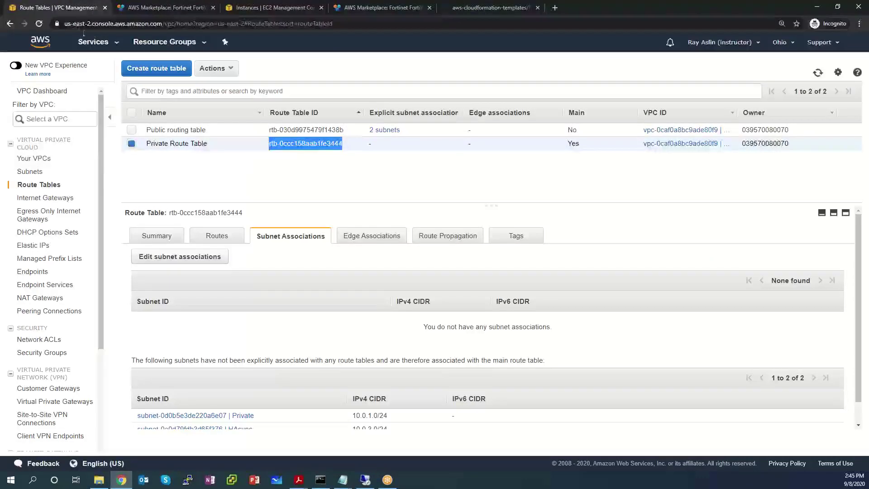
pyautogui.click(112, 44)
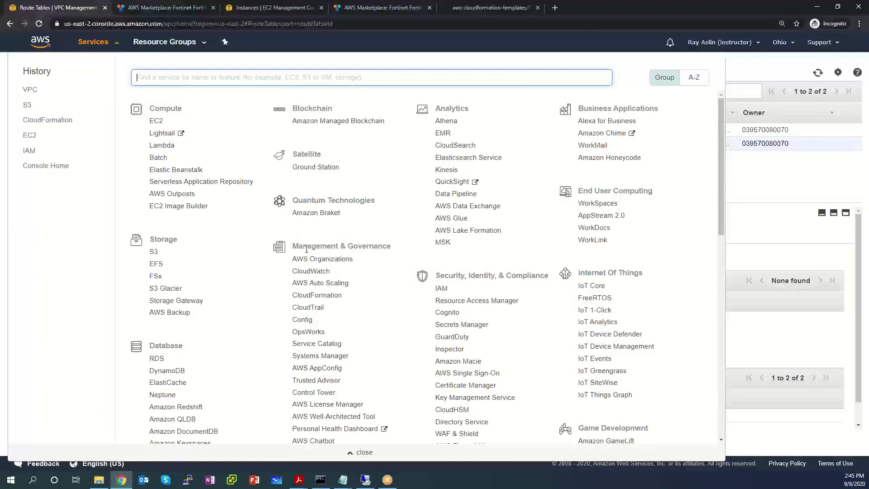
# Step: Choose CloudFormation under Management & Governance in the Services menu
pyautogui.moveTo(336, 298); pyautogui.dragTo(286, 300)
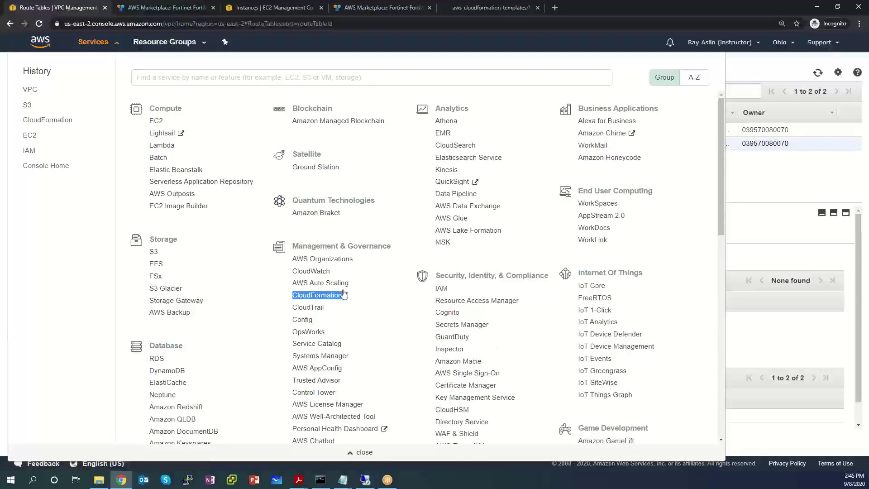
pyautogui.click(334, 301)
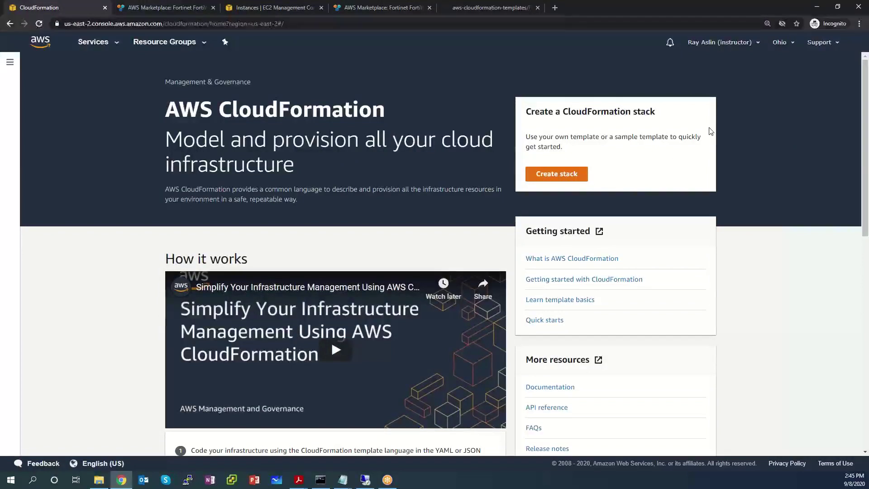
# Step: Create a stack from the uploaded local file FGCP_SingleAZ_ExistingVPC.template.json
pyautogui.click(557, 175)
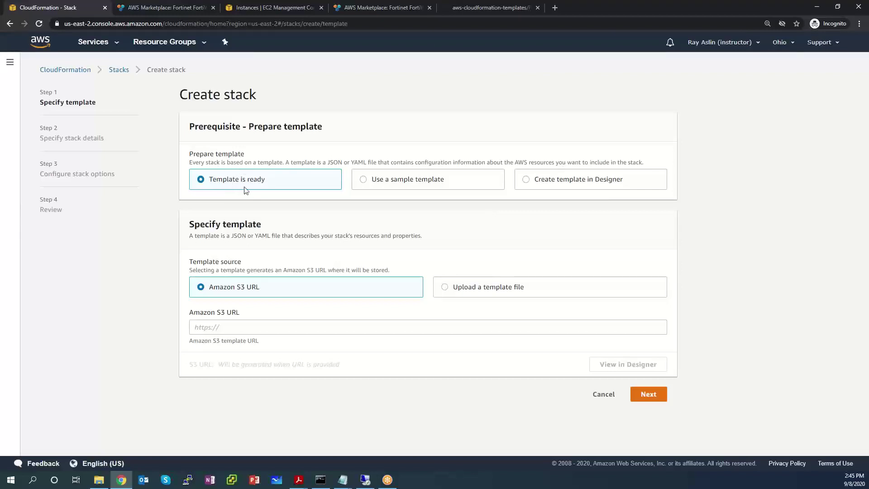
pyautogui.click(444, 288)
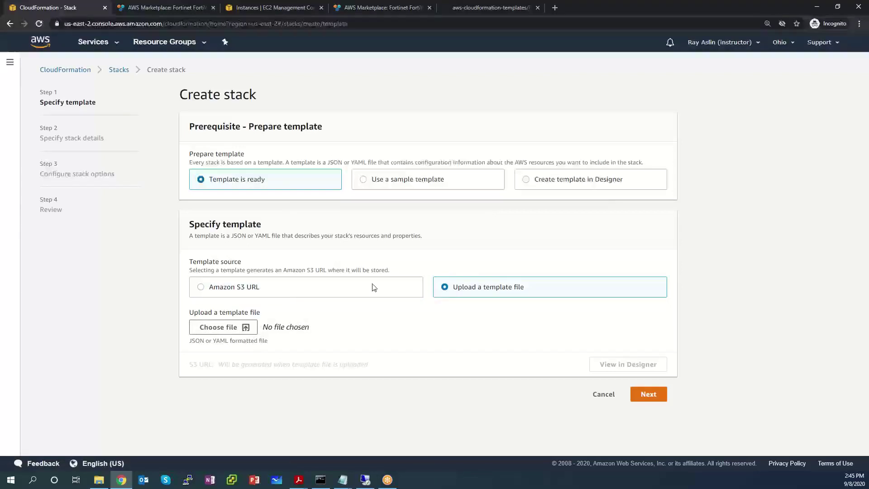
pyautogui.click(229, 327)
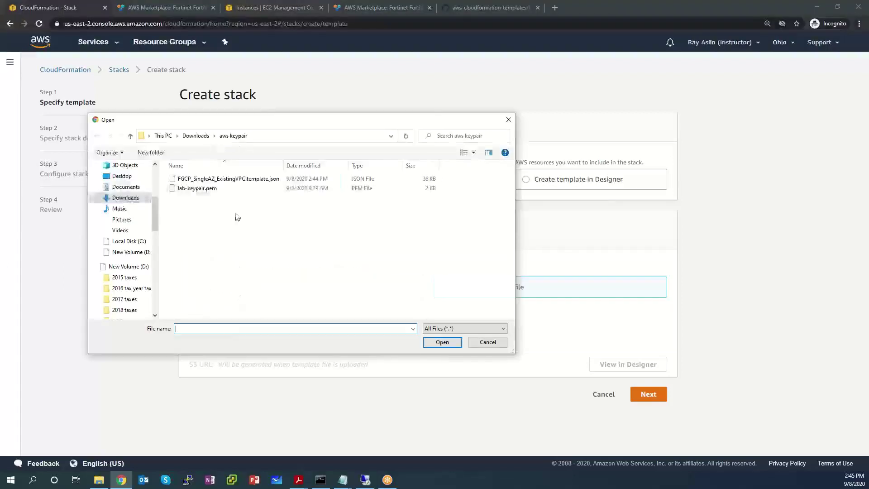
pyautogui.click(235, 180)
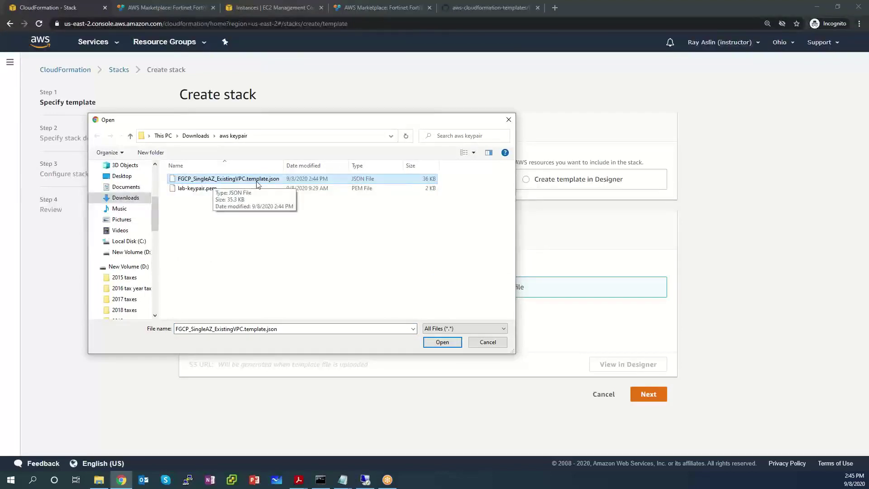
pyautogui.click(442, 342)
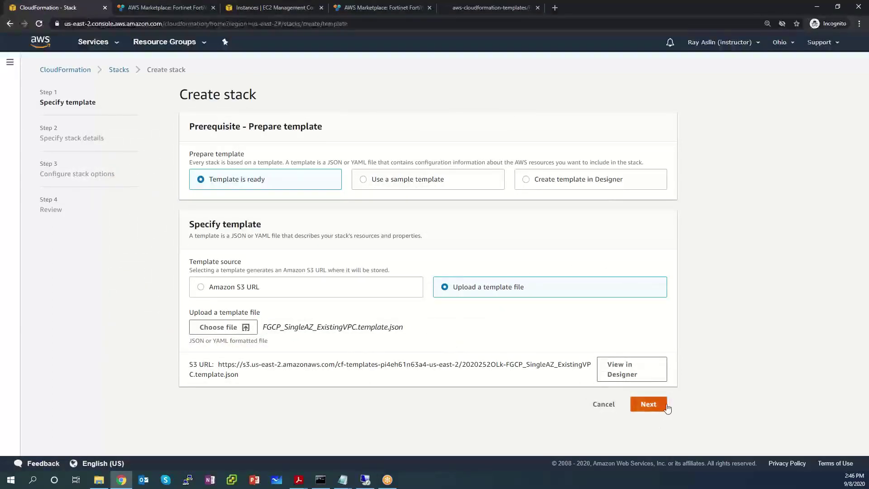
# Step: Proceed to stack details and name the stack FortigateHA
pyautogui.click(651, 405)
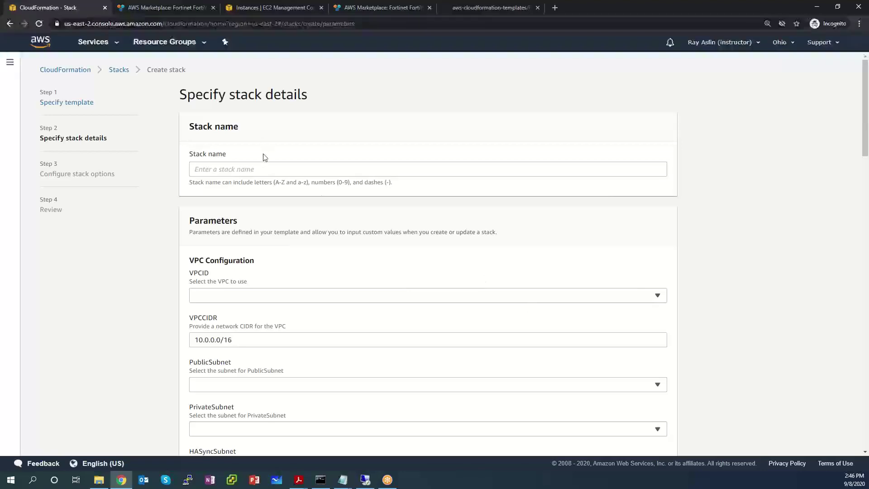
pyautogui.click(253, 171)
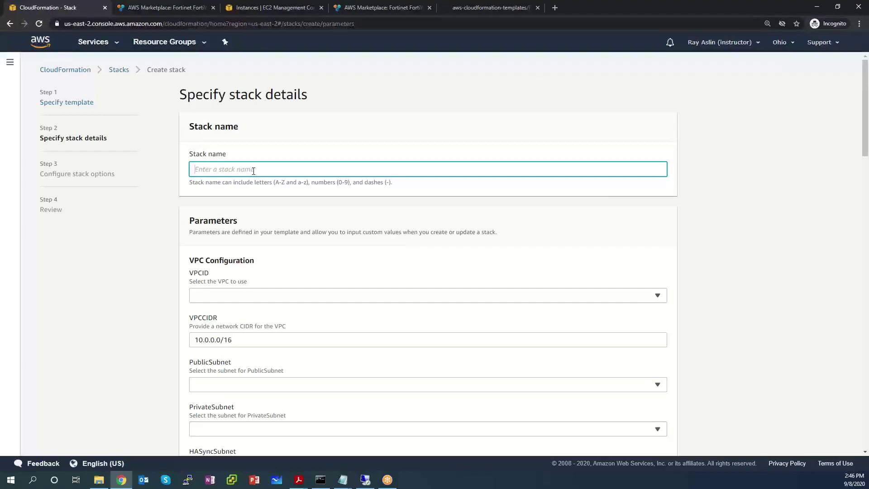
pyautogui.write('For')
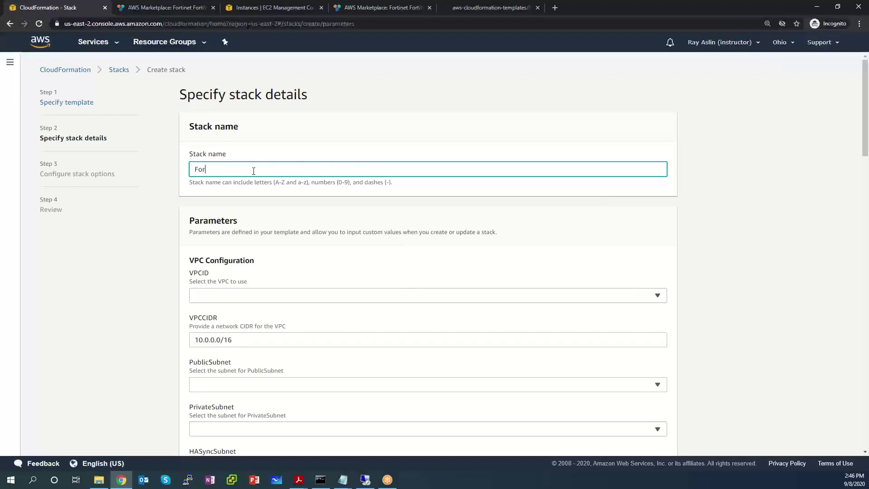
pyautogui.write('tigat')
pyautogui.press('BackSpace')
pyautogui.write('ateHA')
pyautogui.press('Tab')
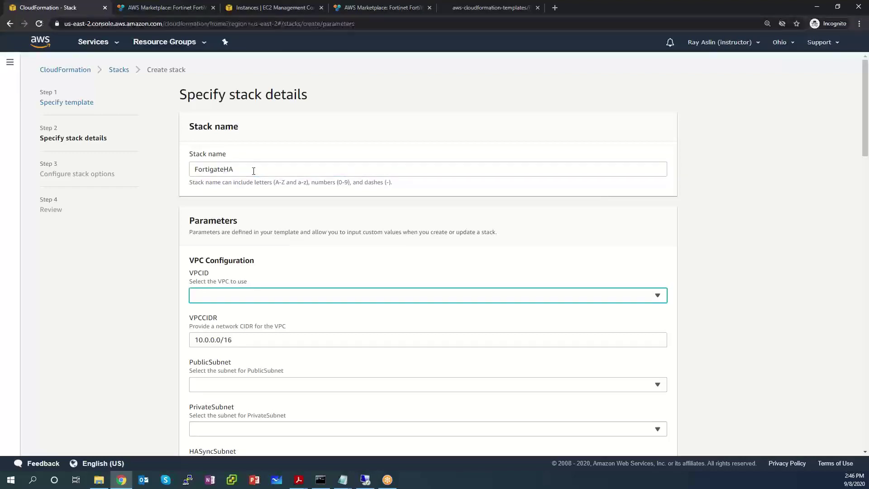
# Step: Set VPCID to LabVPC, confirming the VPCCIDR of 10.0.0.0/16
pyautogui.scroll(-1, 702, 246)
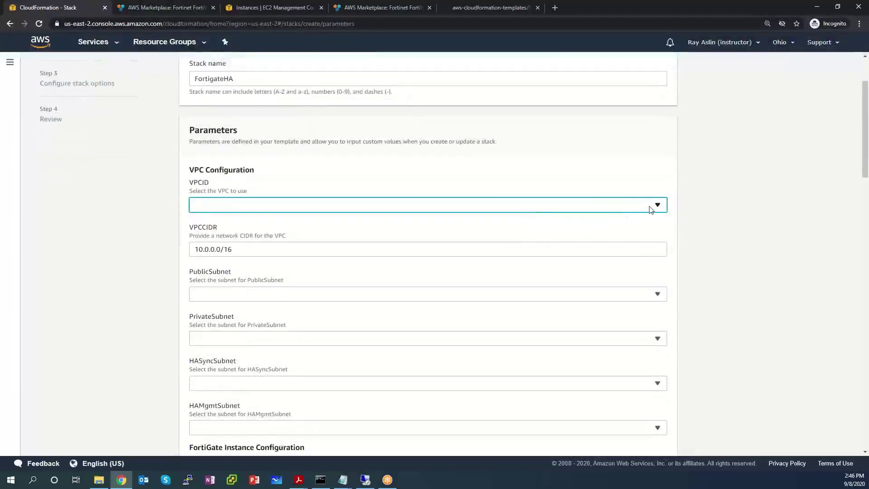
pyautogui.click(649, 207)
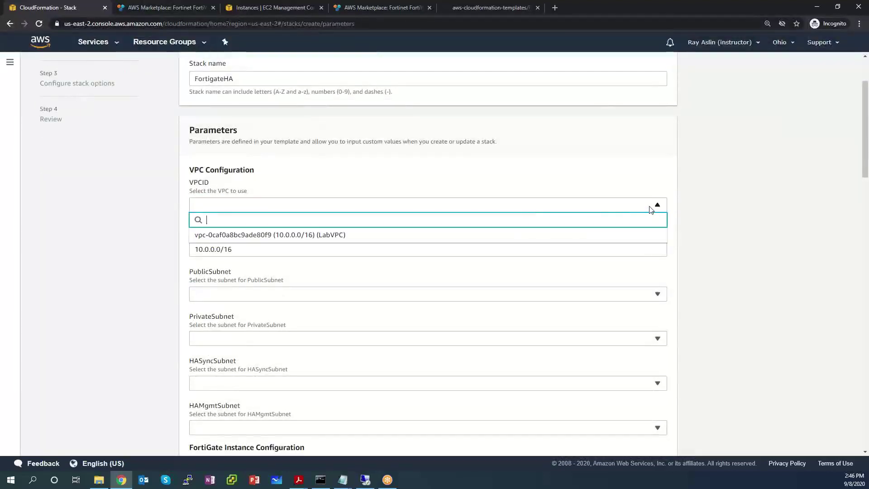
pyautogui.click(315, 236)
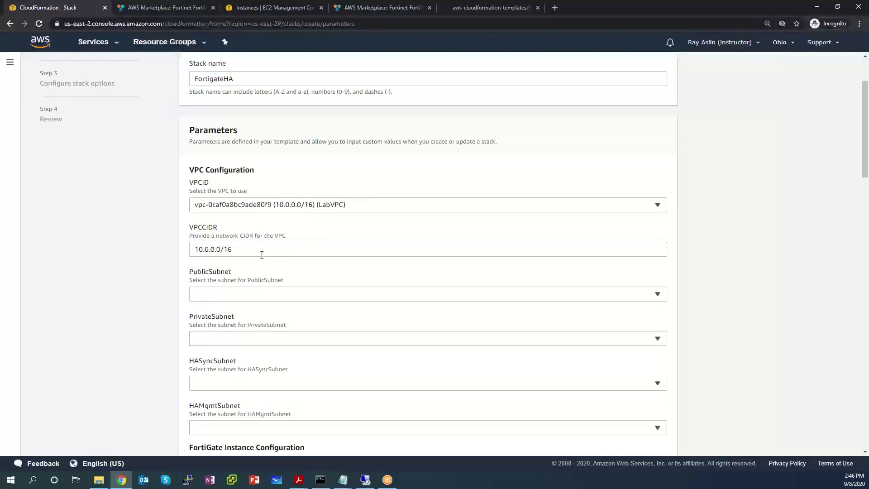
pyautogui.moveTo(248, 252); pyautogui.dragTo(179, 251)
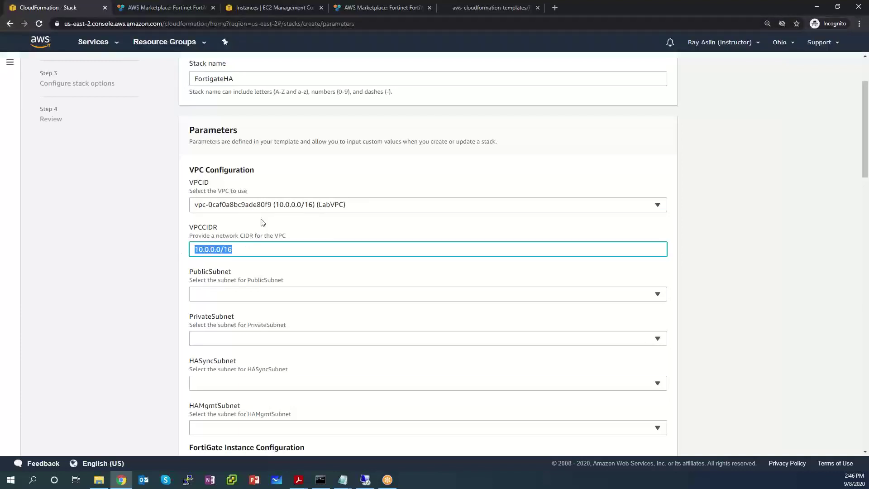
pyautogui.click(375, 206)
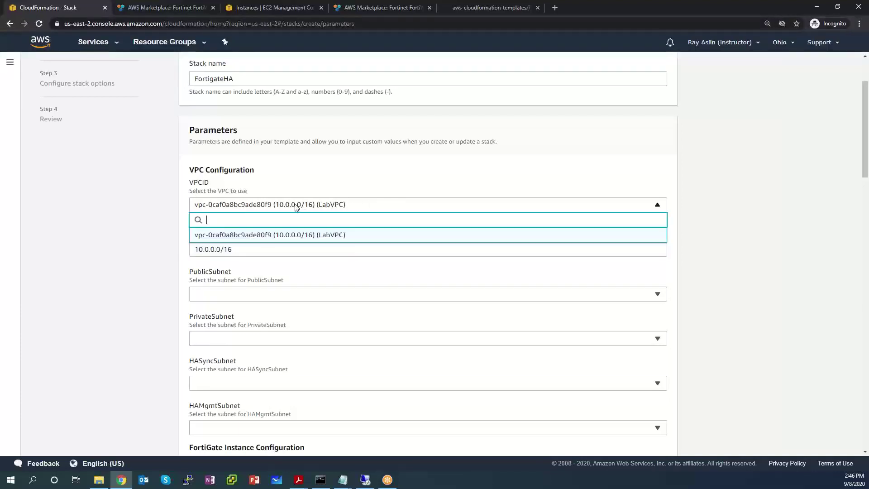
pyautogui.click(302, 191)
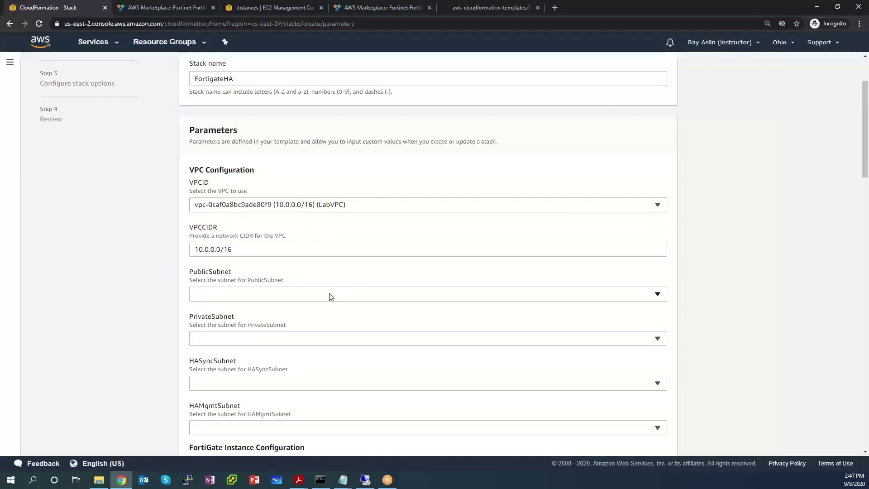
# Step: Assign subnets Public 10.0.0.0/24, Private 10.0.1.0/24, HAsync 10.0.3.0/24 and HAmgmt 10.0.4.0/24 to their stack parameters
pyautogui.click(232, 294)
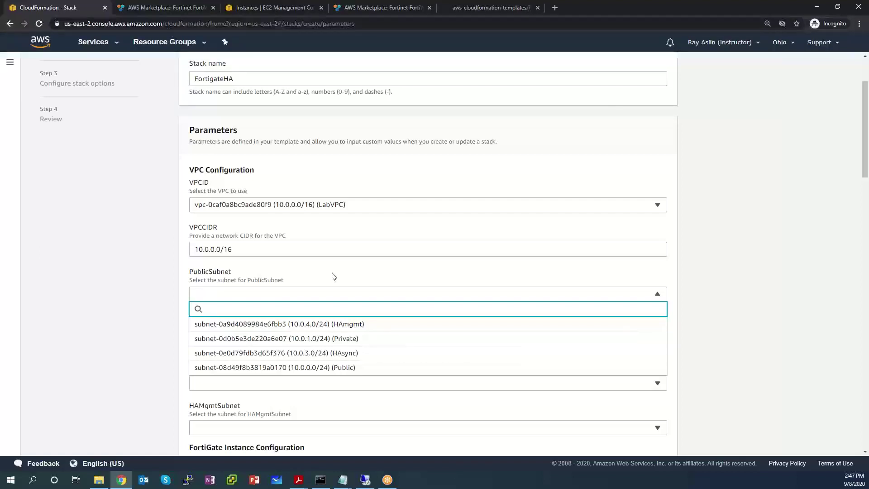
pyautogui.click(309, 369)
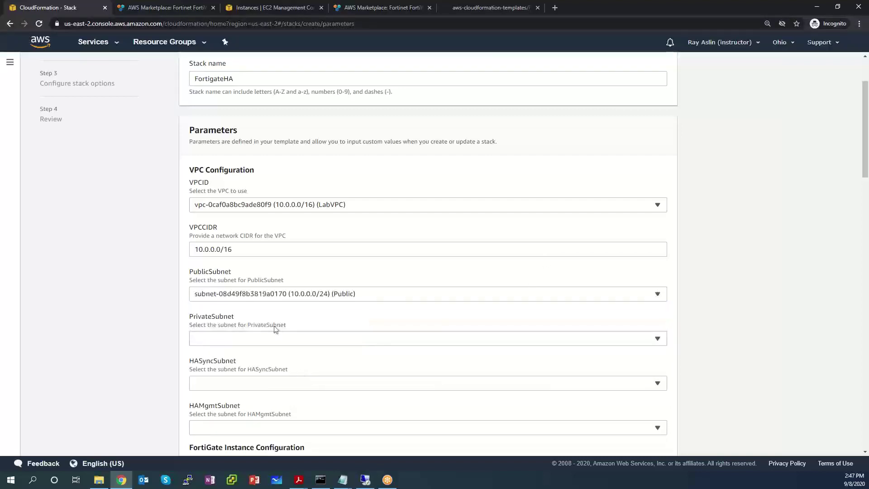
pyautogui.click(265, 343)
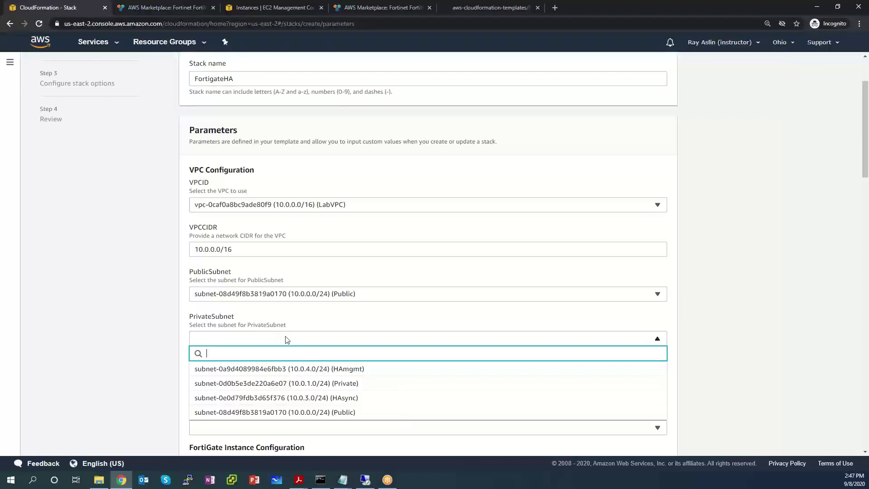
pyautogui.click(275, 383)
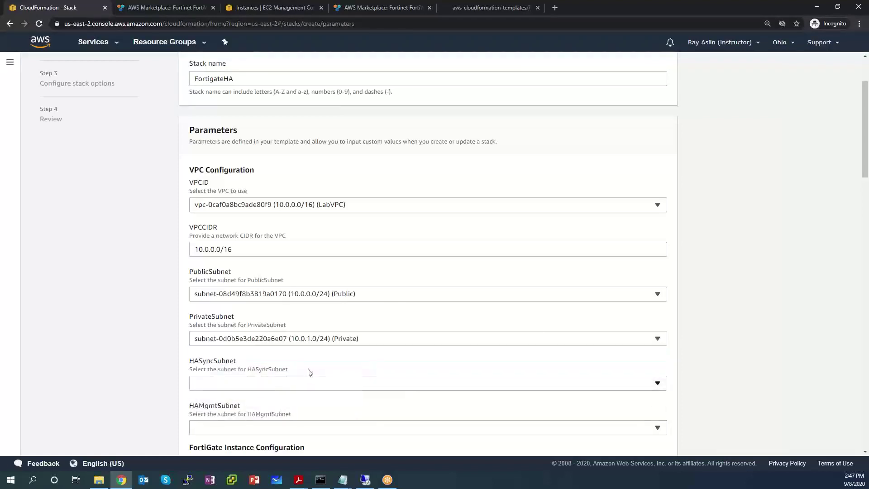
pyautogui.scroll(-2, 404, 296)
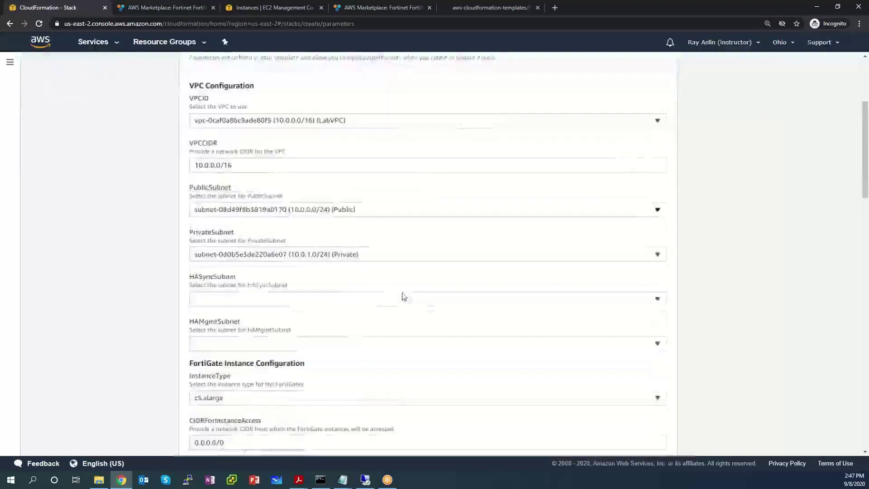
pyautogui.click(260, 298)
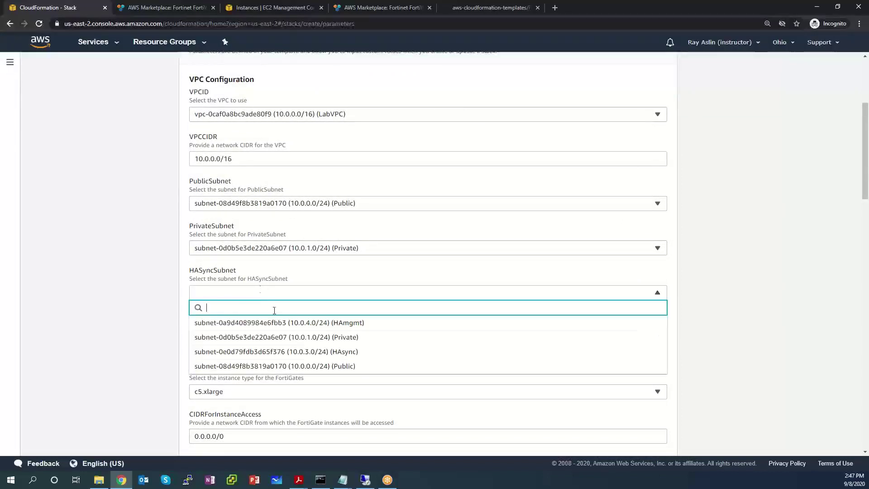
pyautogui.click(285, 352)
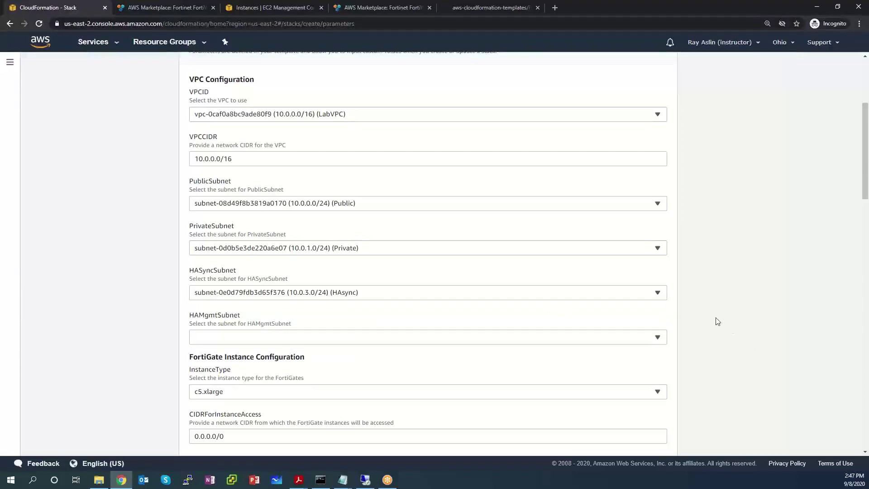
pyautogui.scroll(-2, 705, 316)
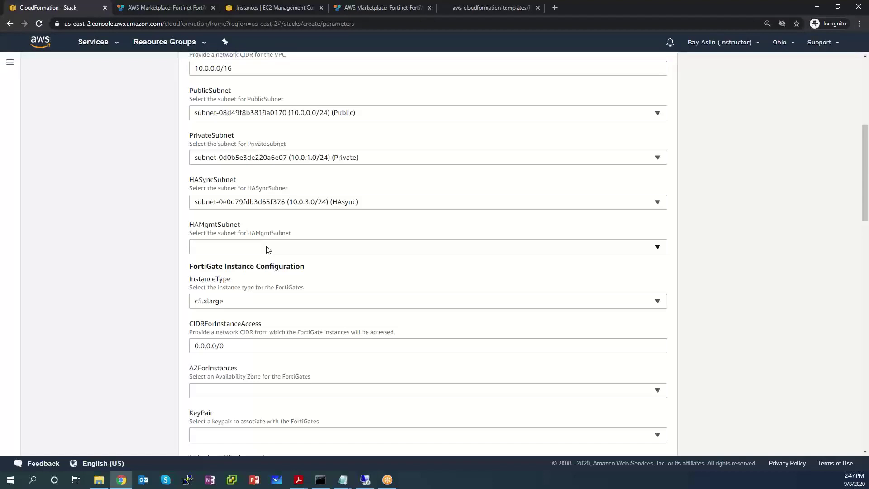
pyautogui.click(268, 249)
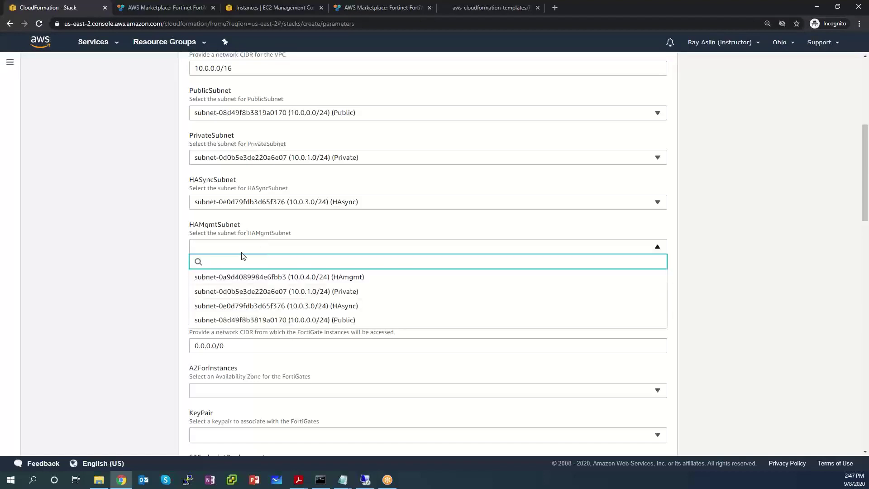
pyautogui.click(295, 278)
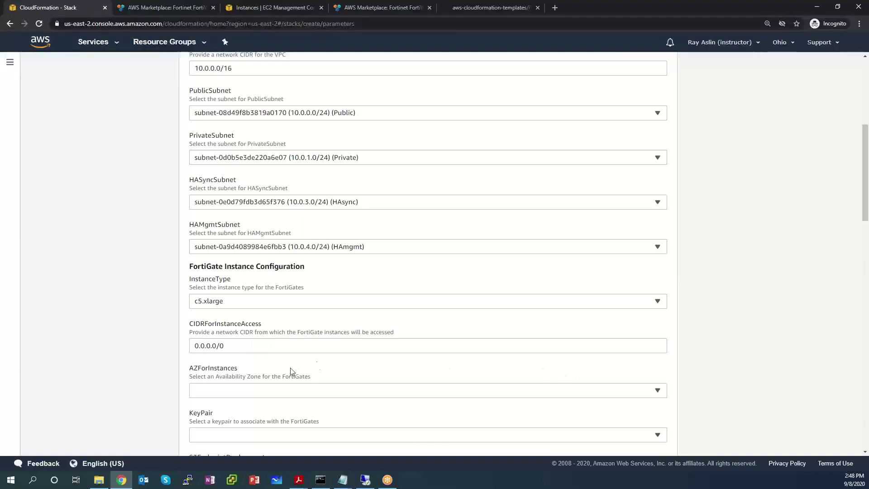
# Step: Select lab-keypair as the FortiGates' KeyPair parameter
pyautogui.scroll(-2, 612, 337)
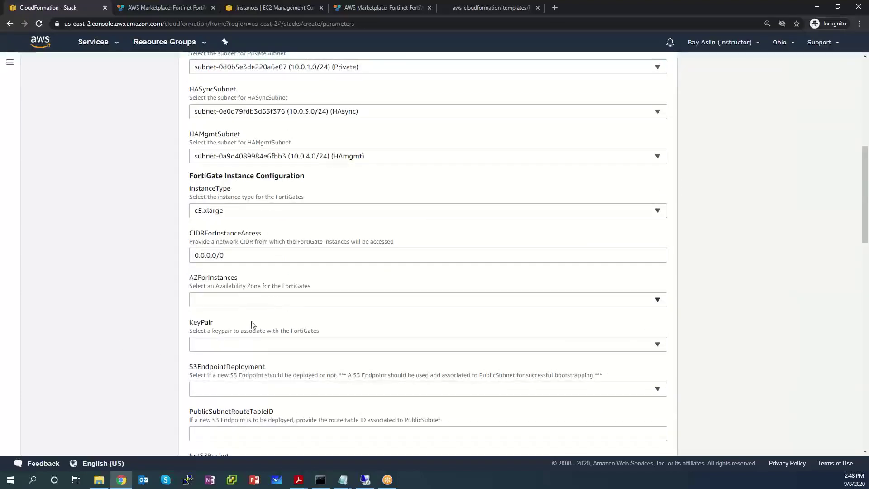
pyautogui.click(256, 346)
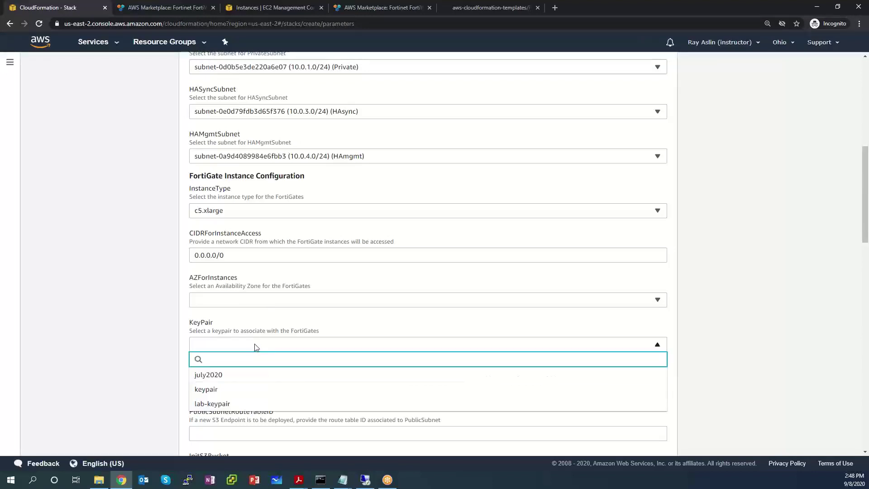
pyautogui.click(218, 404)
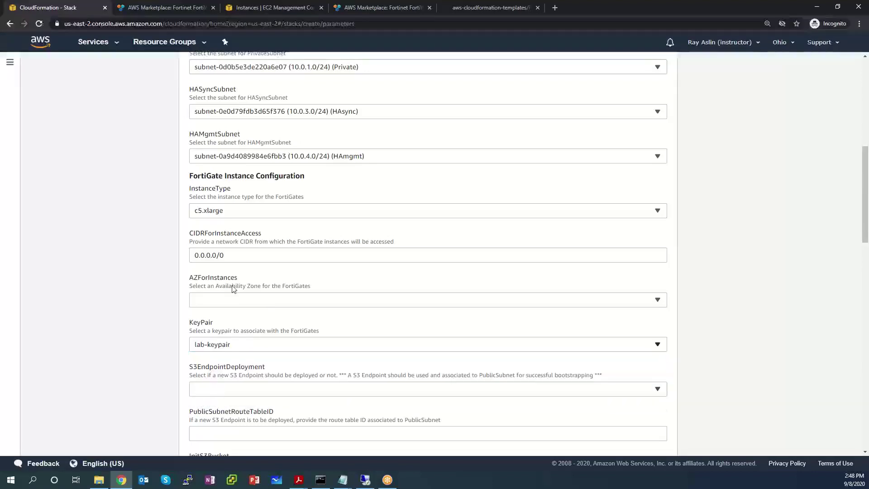
# Step: Set AZForInstances to the us-east-2a availability zone
pyautogui.moveTo(239, 277); pyautogui.dragTo(186, 280)
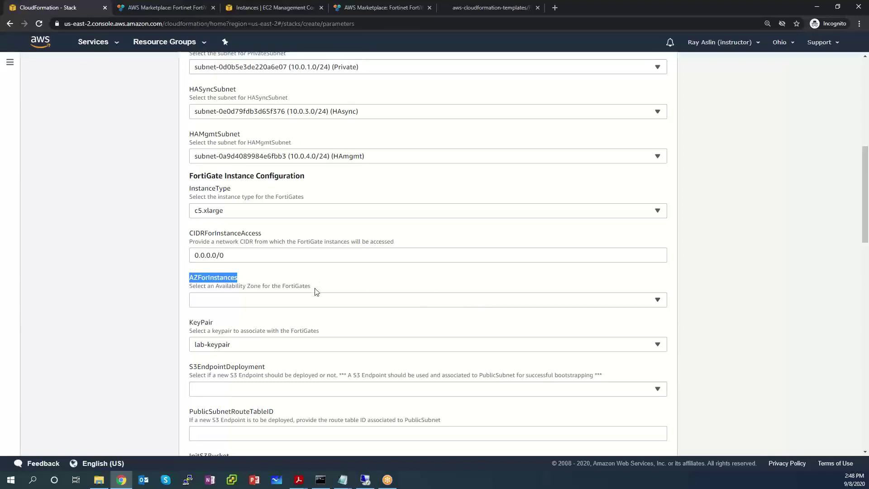
pyautogui.click(315, 300)
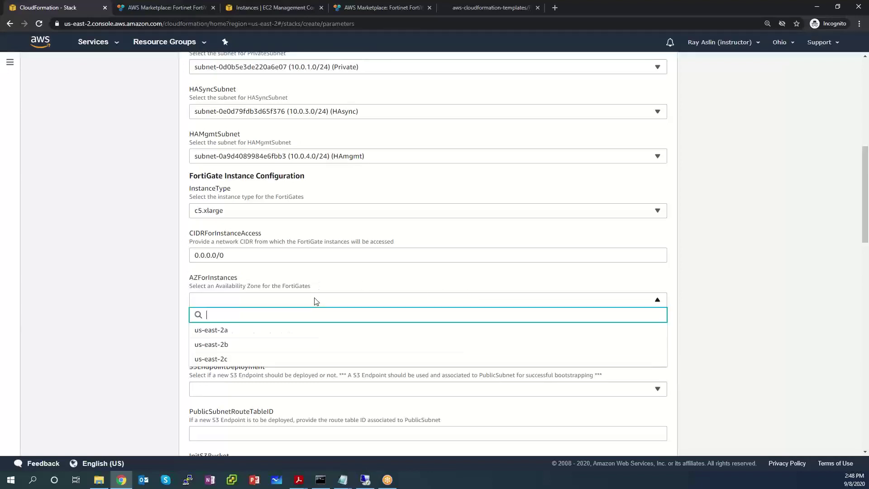
pyautogui.click(249, 333)
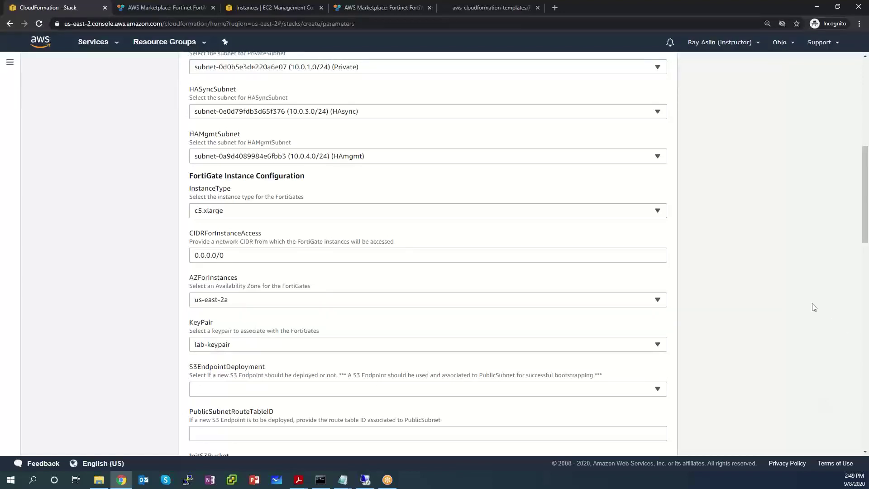
pyautogui.scroll(-3, 760, 309)
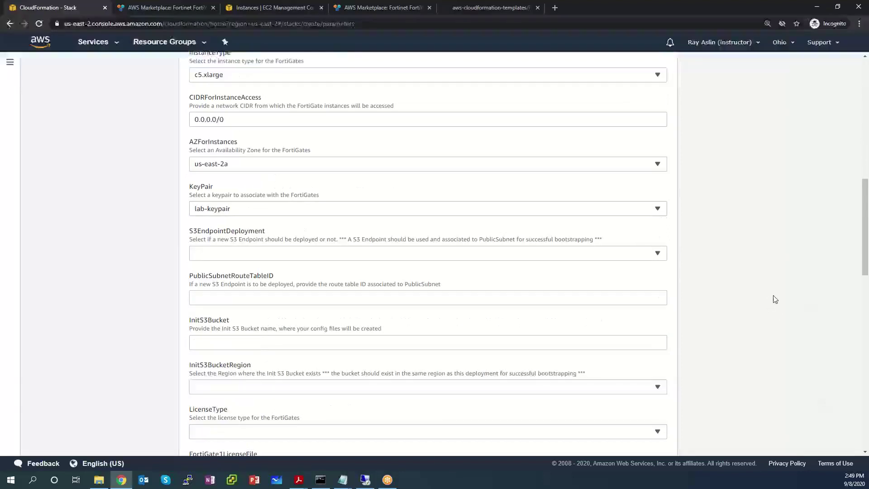
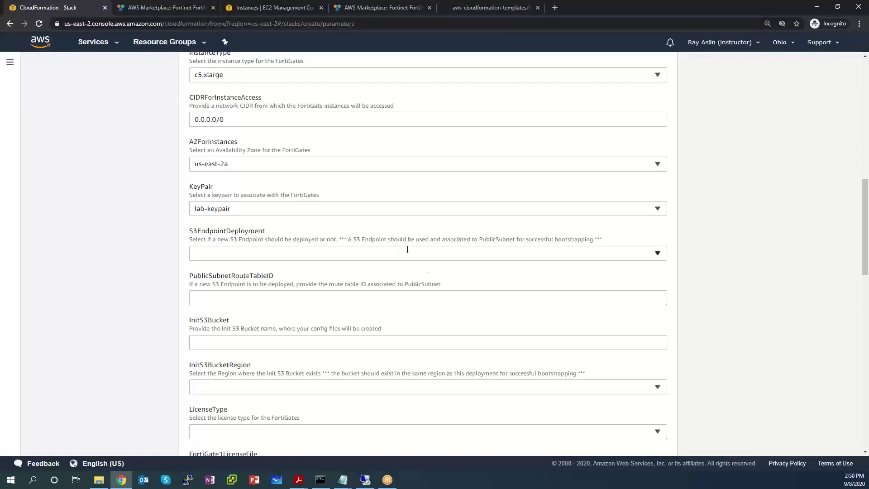
# Step: Choose DeployNew for the S3EndpointDeployment parameter
pyautogui.click(524, 254)
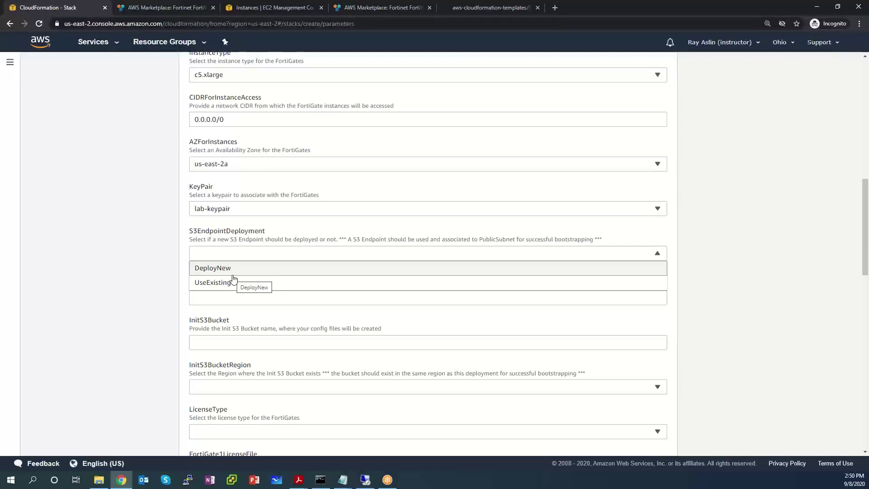
pyautogui.click(233, 273)
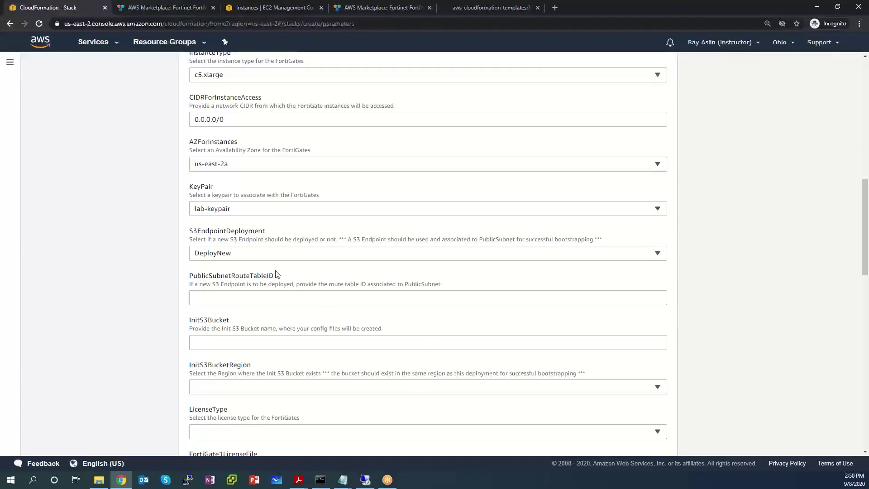
pyautogui.moveTo(282, 277); pyautogui.dragTo(197, 278)
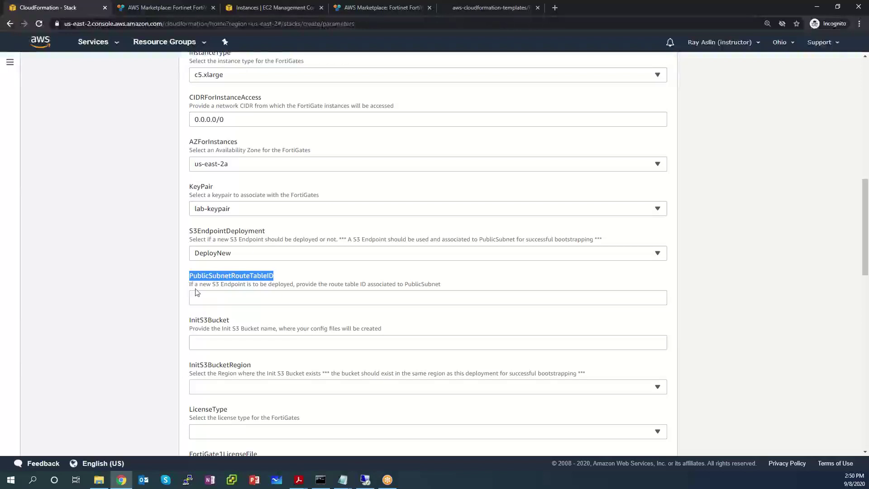
# Step: Paste the public route table ID rtb-030d9975479f1438b from the notes into PublicSubnetRouteTableID
pyautogui.click(194, 287)
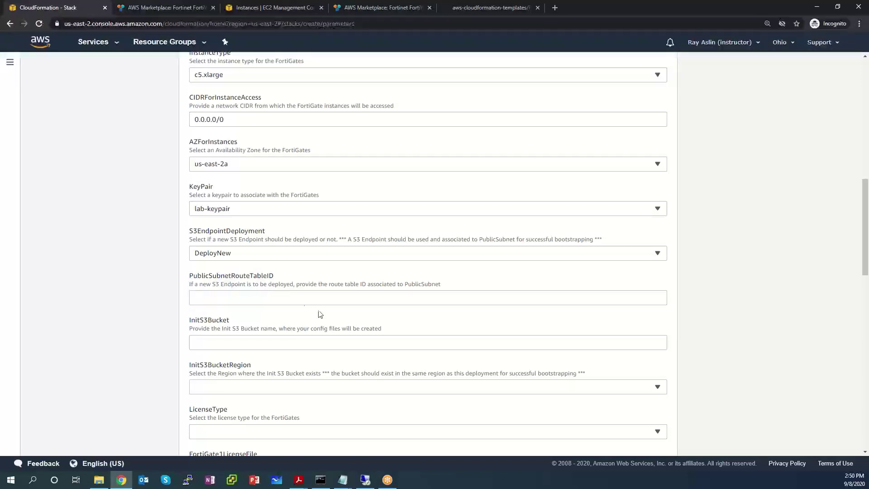
pyautogui.click(305, 299)
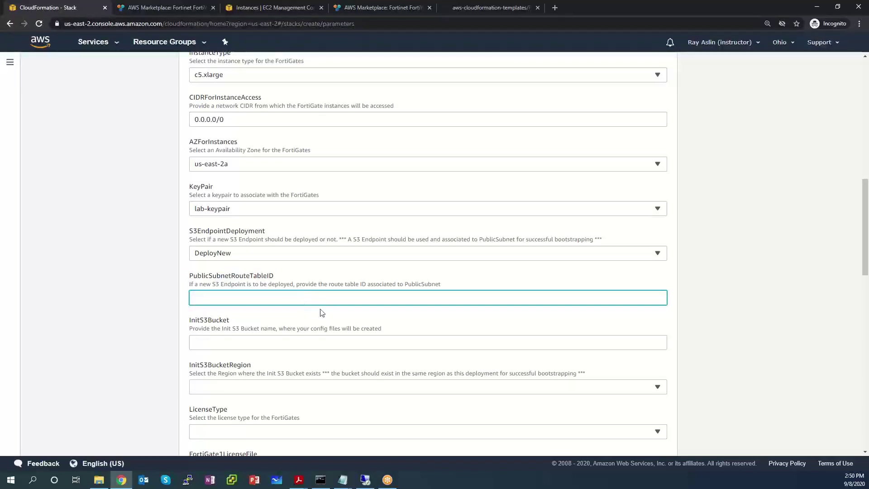
pyautogui.click(342, 480)
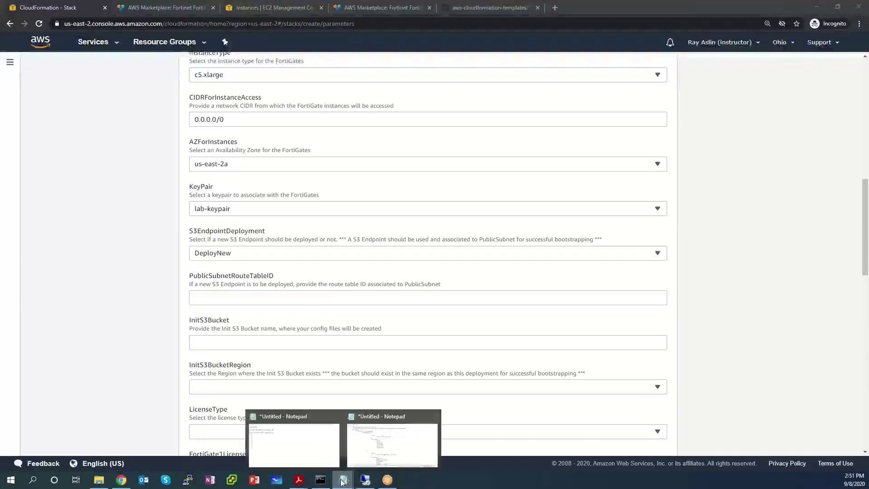
pyautogui.click(310, 444)
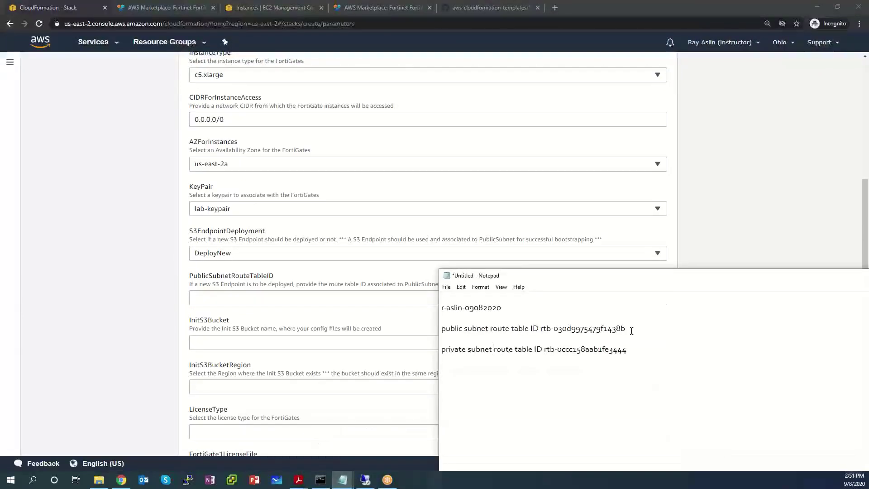
pyautogui.moveTo(631, 329); pyautogui.dragTo(542, 332)
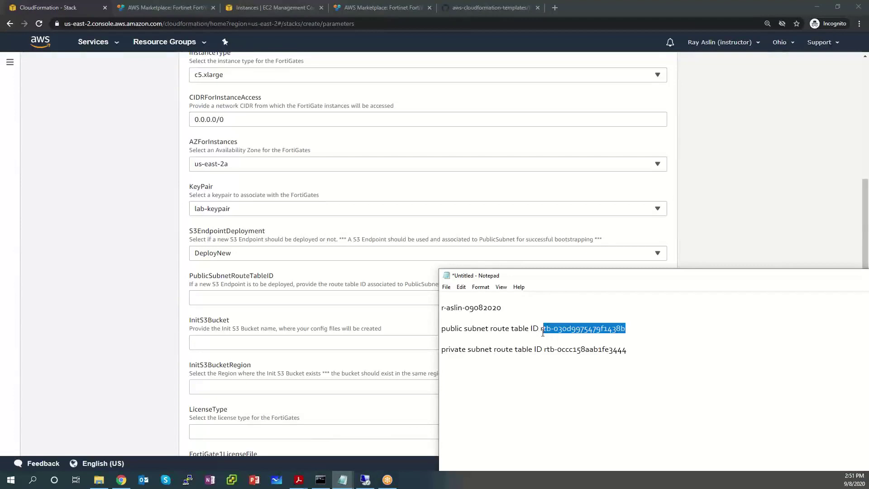
pyautogui.rightClick(565, 328)
pyautogui.click(541, 356)
pyautogui.click(235, 303)
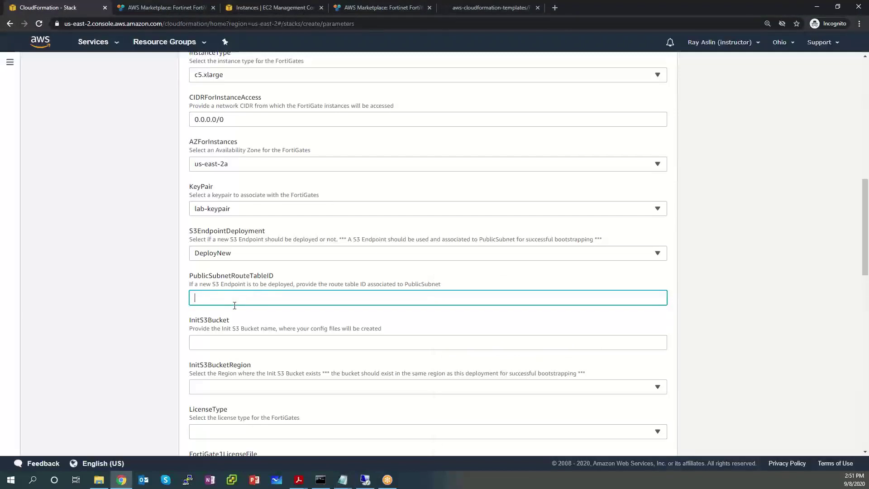
pyautogui.hotkey('ctrl', 'v')
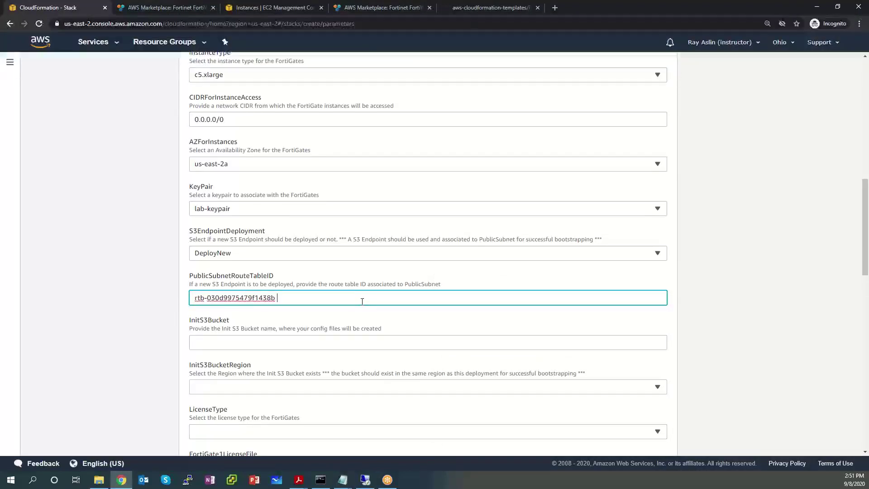
pyautogui.press('BackSpace')
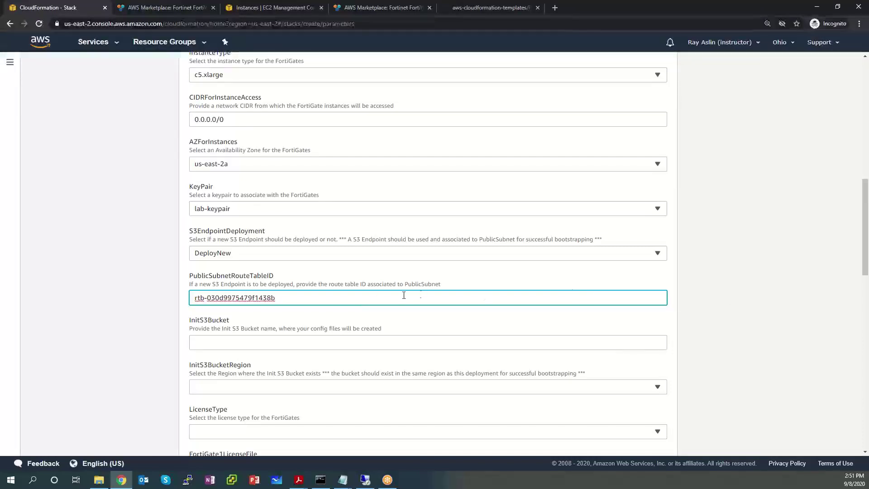
# Step: Copy the init S3 bucket name from the Notepad notes into the InitS3Bucket field
pyautogui.click(240, 342)
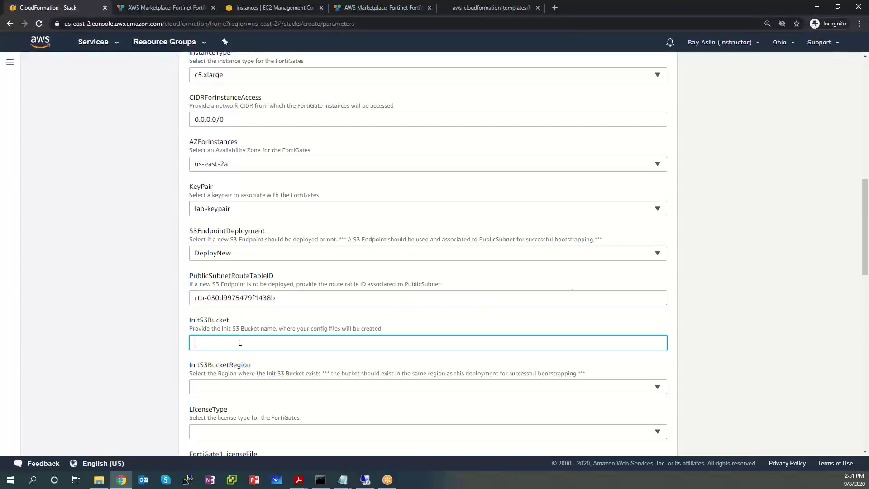
pyautogui.moveTo(392, 332); pyautogui.dragTo(215, 322)
pyautogui.click(261, 333)
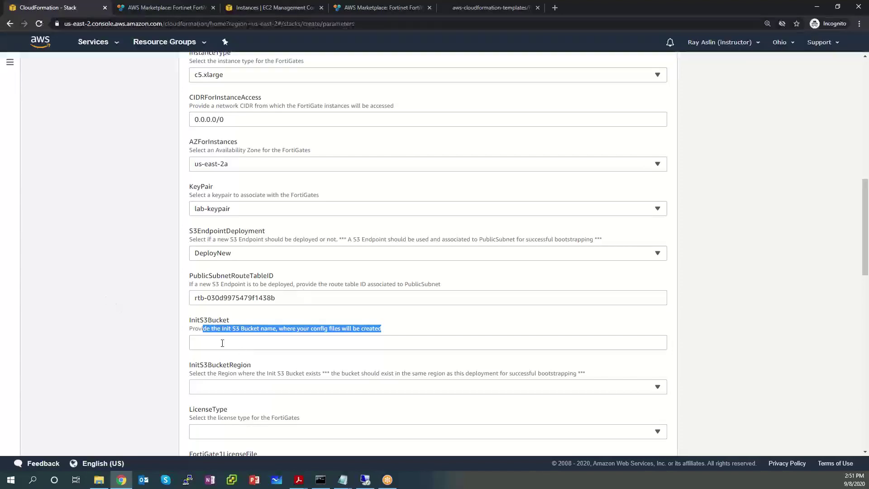
pyautogui.click(221, 342)
pyautogui.moveTo(342, 480)
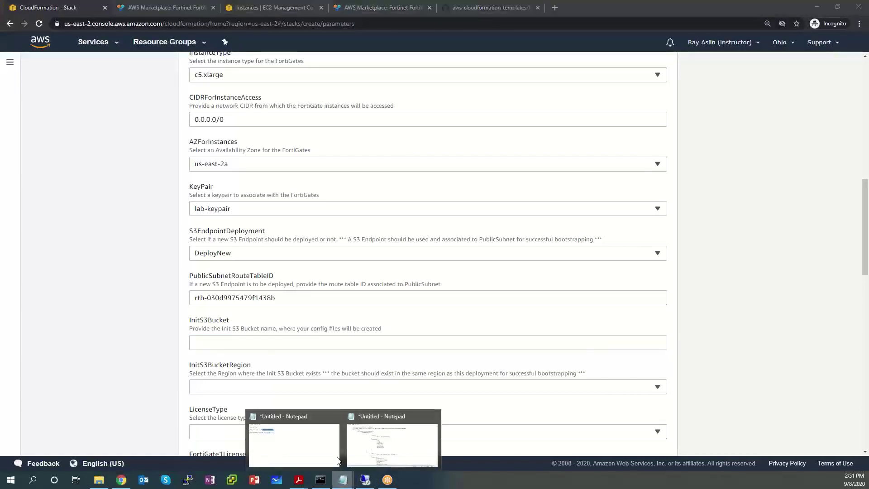
pyautogui.click(277, 448)
pyautogui.moveTo(503, 307); pyautogui.dragTo(434, 313)
pyautogui.hotkey('ctrl', 'c')
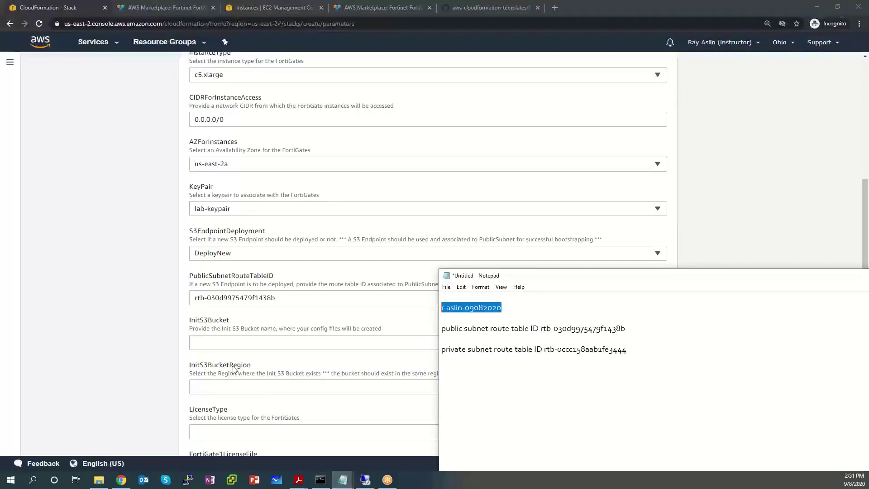
pyautogui.click(233, 343)
pyautogui.hotkey('ctrl', 'v')
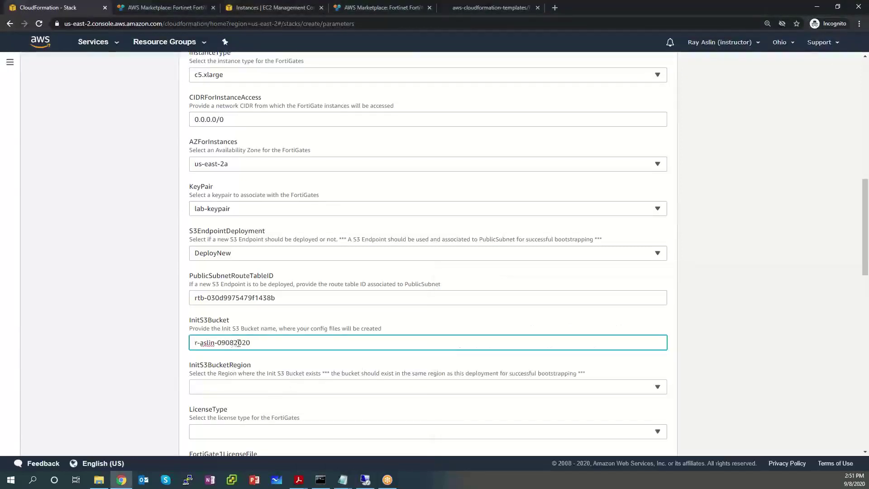
pyautogui.click(194, 342)
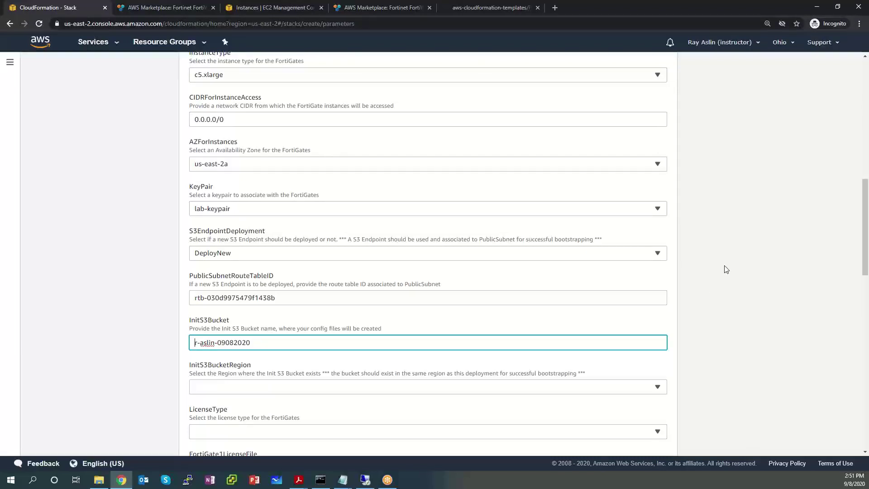
pyautogui.scroll(-1, 731, 279)
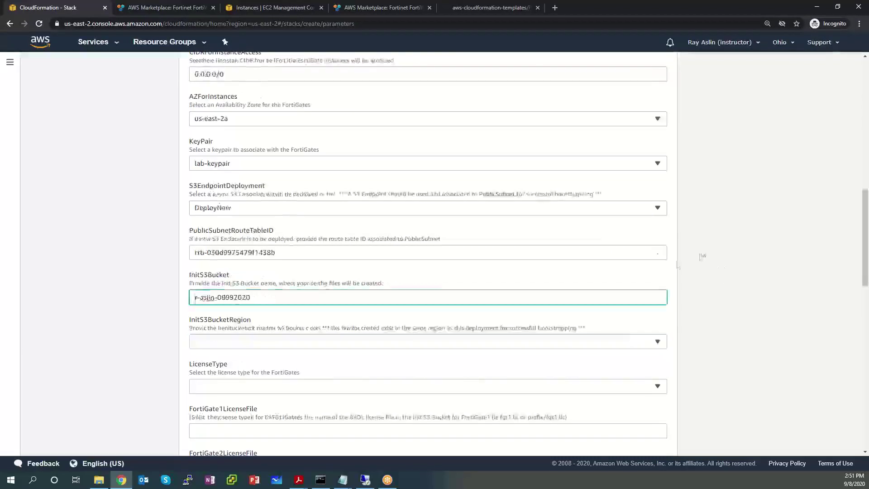
# Step: Choose us-east-2 for InitS3BucketRegion and PAYG for LicenseType
pyautogui.click(644, 346)
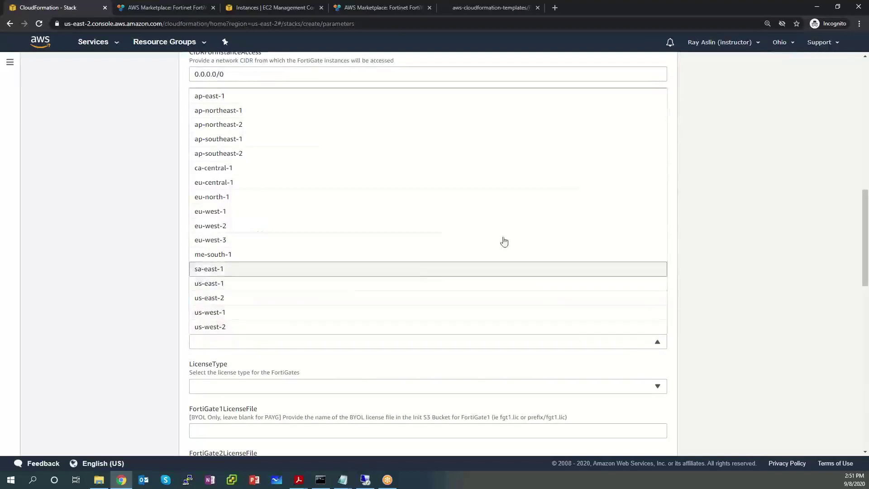
pyautogui.click(276, 298)
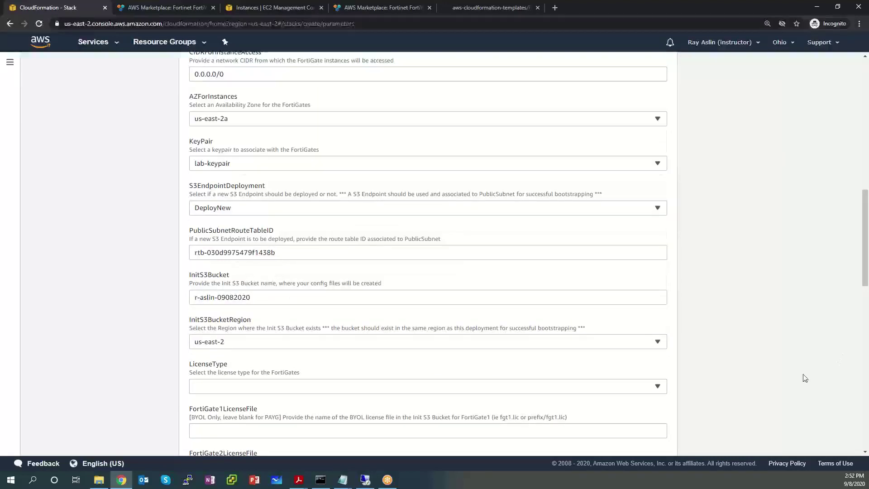
pyautogui.scroll(-2, 756, 353)
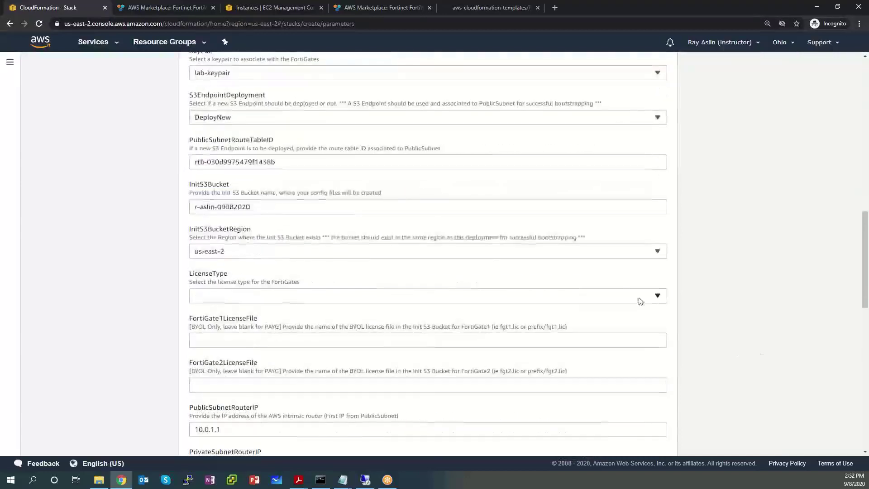
pyautogui.click(620, 291)
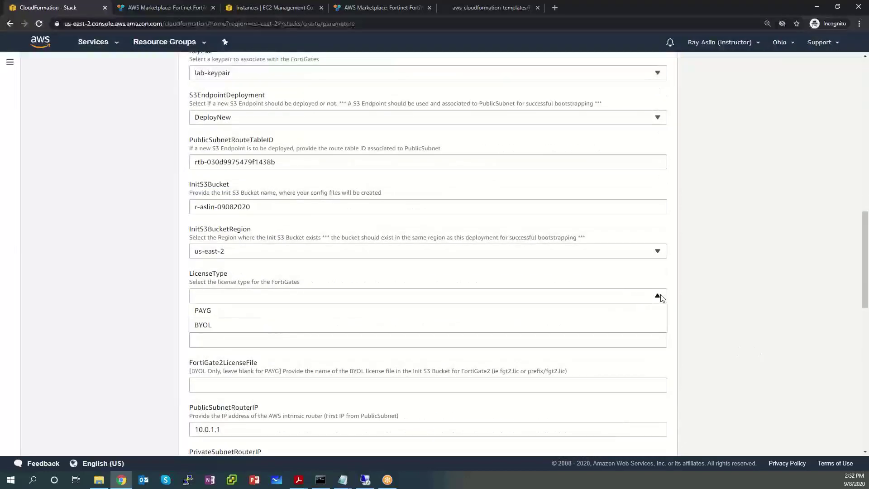
pyautogui.click(394, 317)
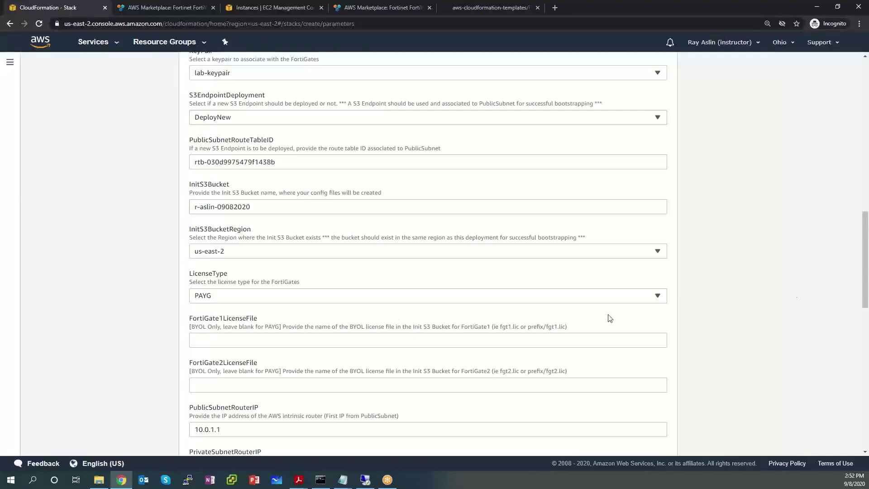
pyautogui.scroll(-1, 540, 322)
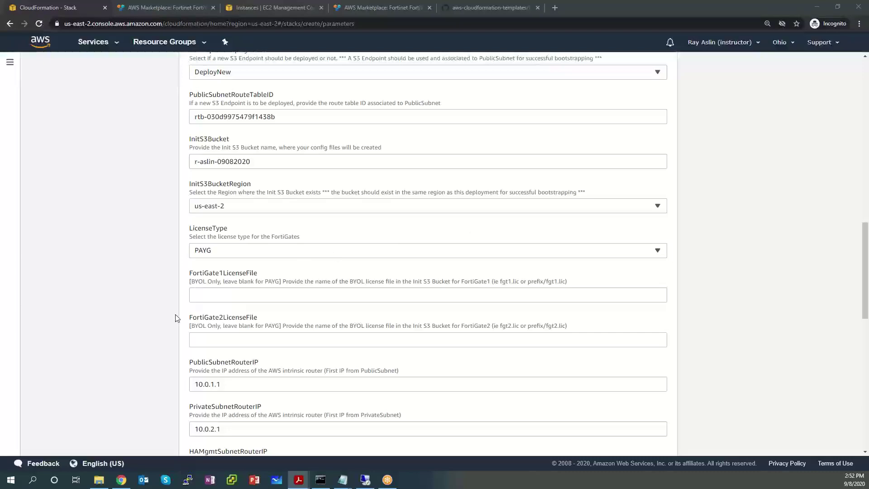
pyautogui.scroll(-2, 181, 317)
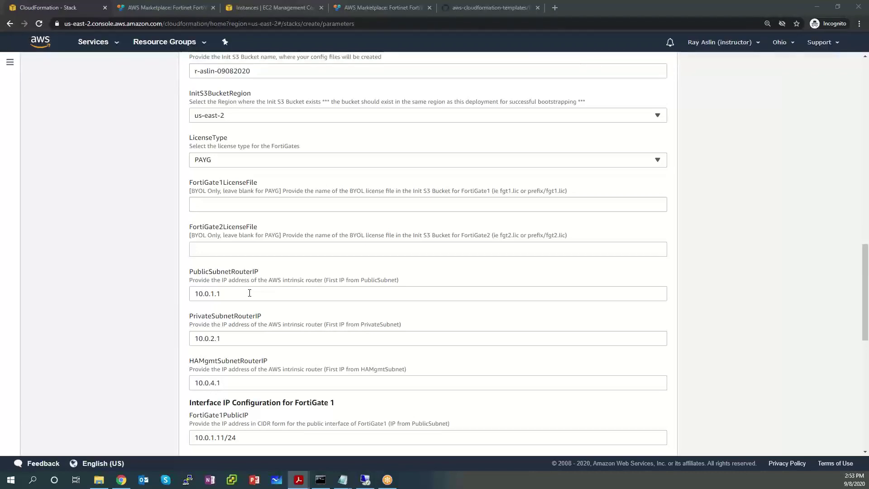
pyautogui.scroll(10, 261, 277)
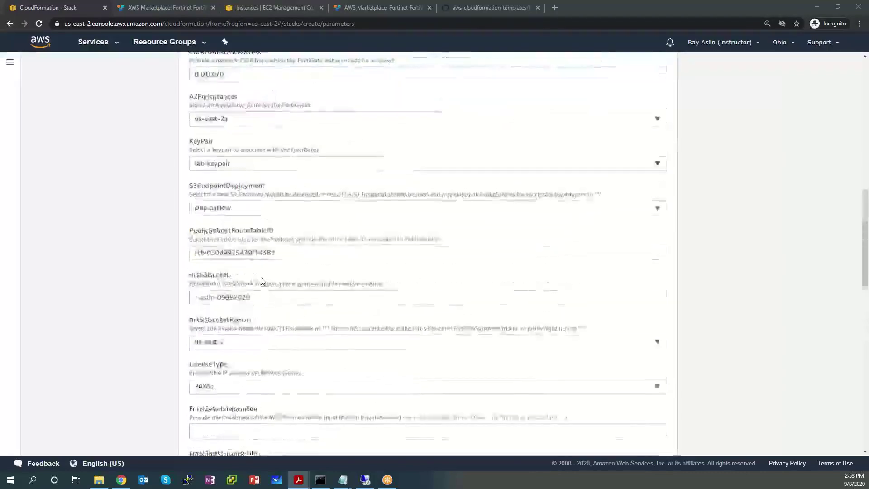
pyautogui.scroll(6, 264, 278)
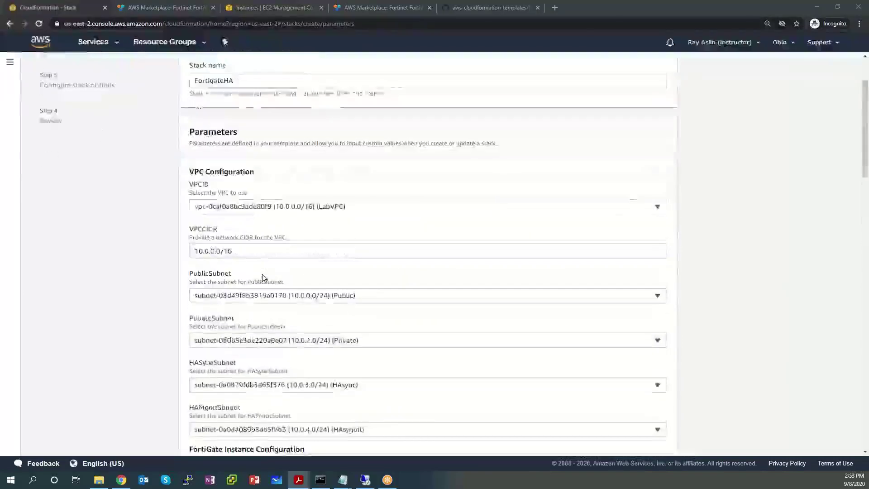
pyautogui.scroll(-11, 264, 278)
pyautogui.scroll(-8, 264, 278)
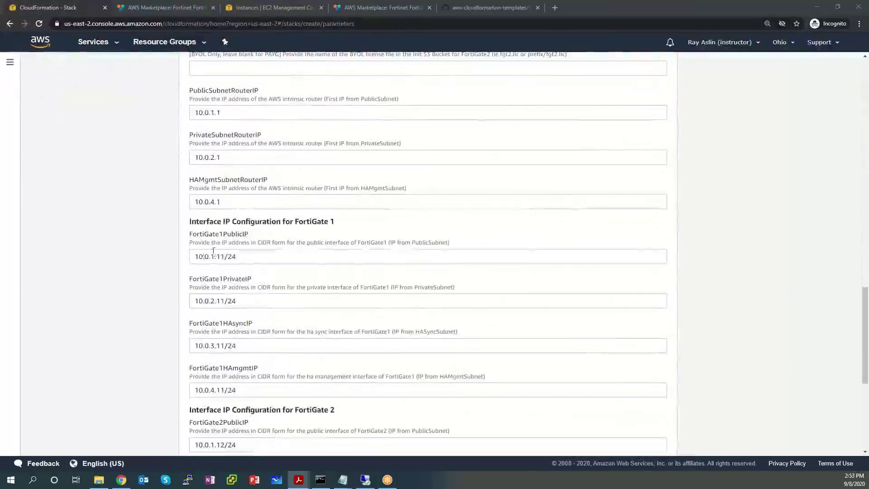
pyautogui.scroll(3, 217, 256)
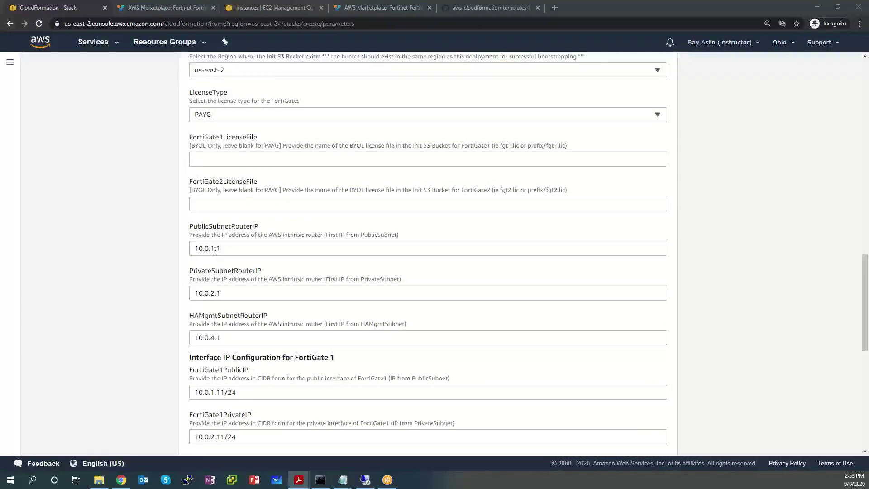
# Step: Change PrivateSubnetRouterIP from 10.0.2.1 to 10.0.1.1
pyautogui.click(215, 249)
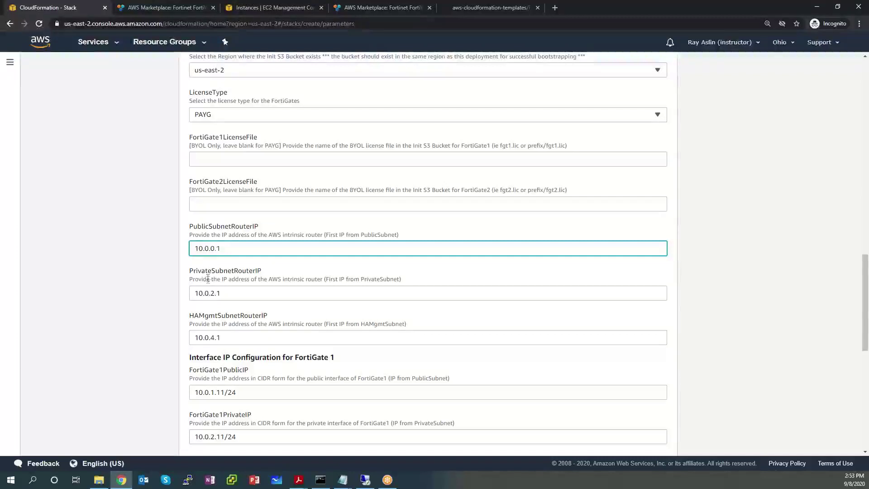
pyautogui.moveTo(240, 275); pyautogui.dragTo(264, 278)
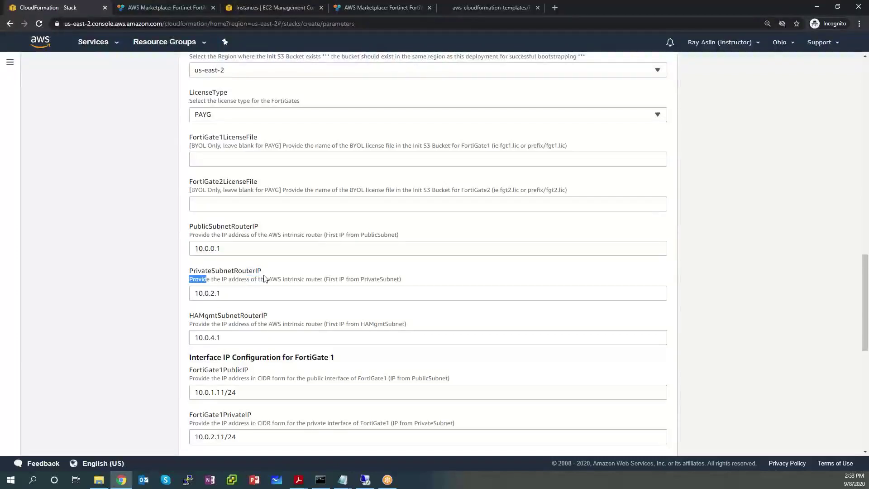
pyautogui.click(227, 292)
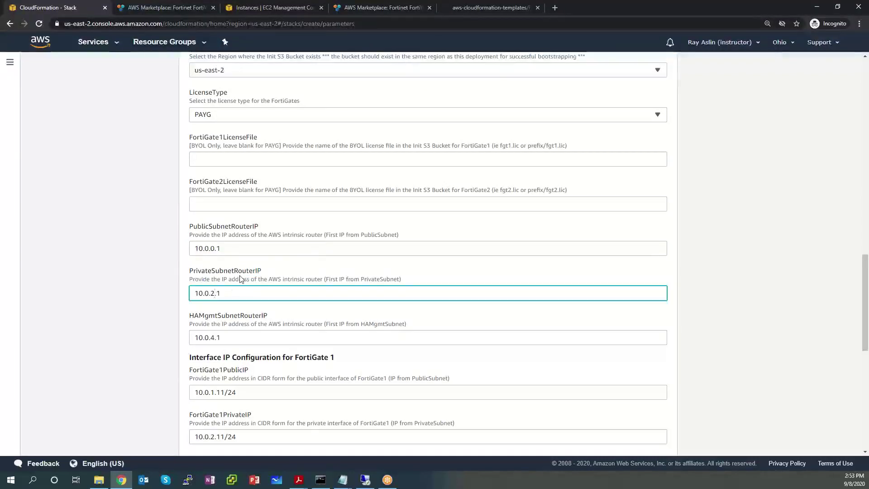
pyautogui.press('BackSpace')
pyautogui.write('1')
# Step: Check that HAMgmtSubnetRouterIP reads 10.0.4.1 and the public router IP 10.0.0.1
pyautogui.scroll(15, 299, 319)
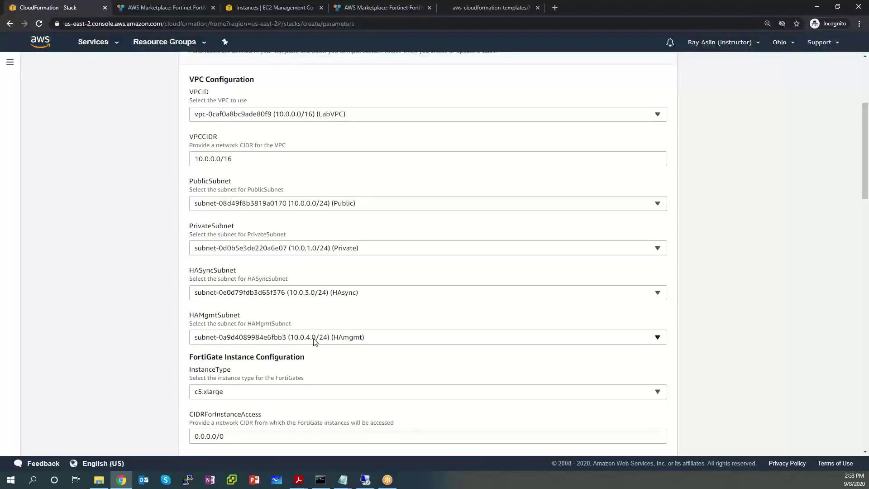
pyautogui.scroll(-1, 316, 348)
pyautogui.scroll(-15, 316, 347)
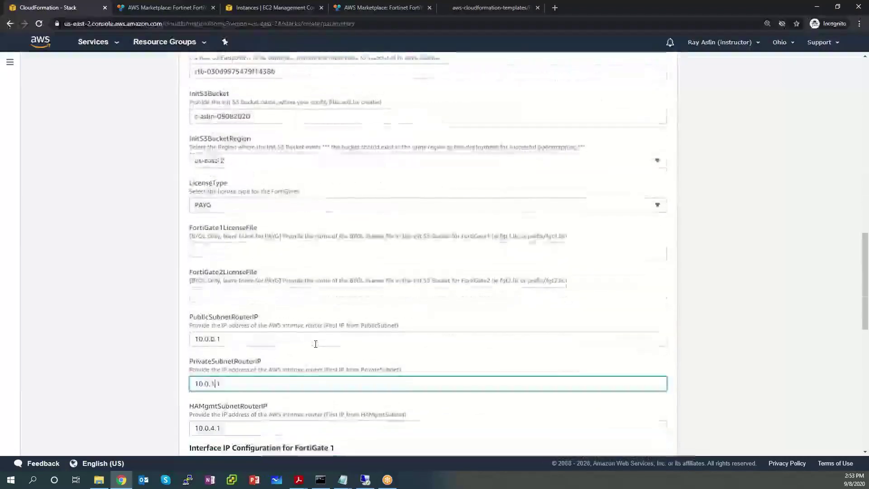
pyautogui.scroll(-2, 315, 344)
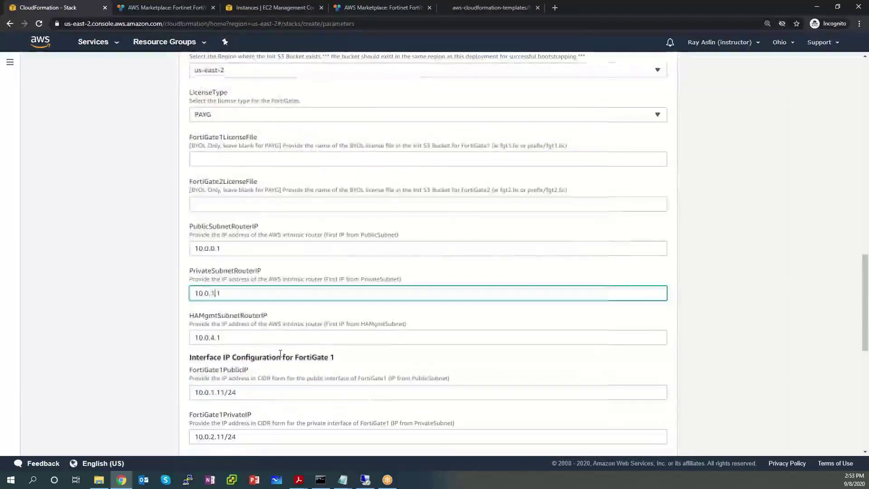
pyautogui.click(229, 338)
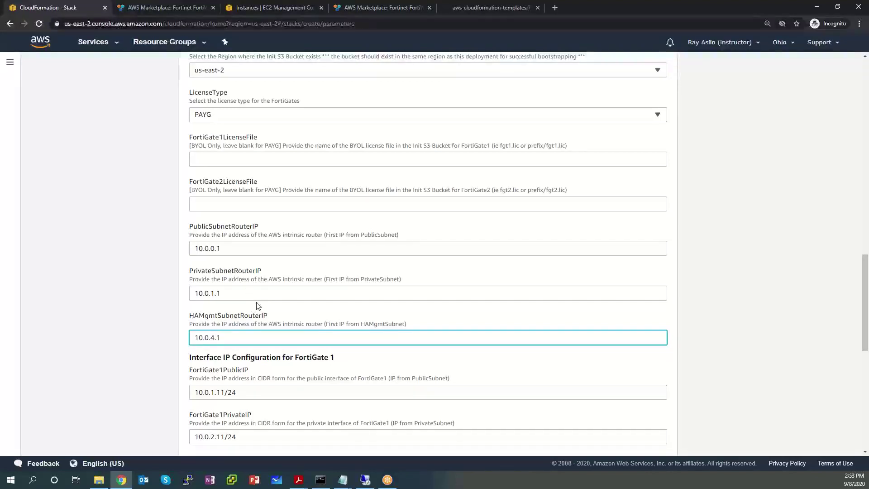
pyautogui.scroll(1, 232, 246)
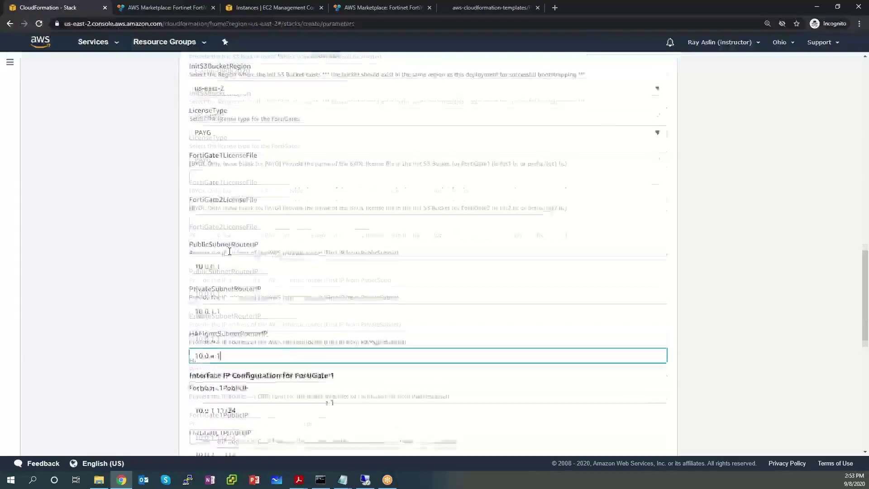
pyautogui.scroll(-2, 232, 255)
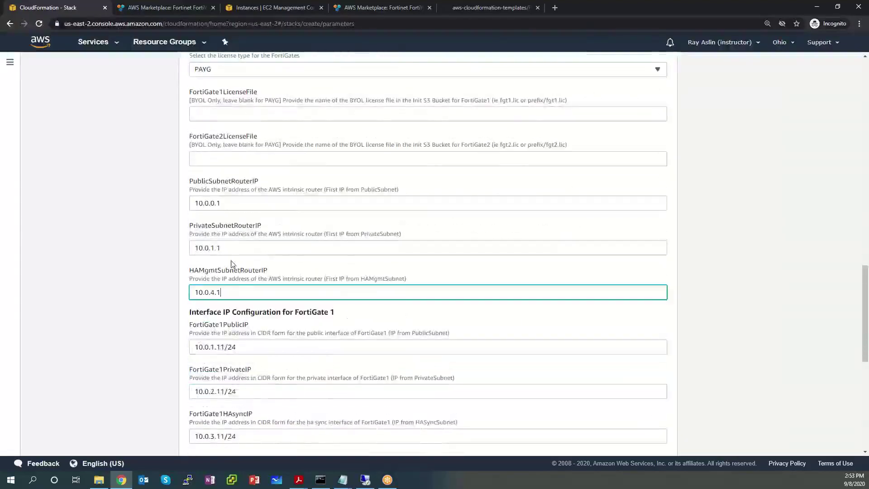
pyautogui.scroll(3, 231, 275)
pyautogui.scroll(-2, 231, 274)
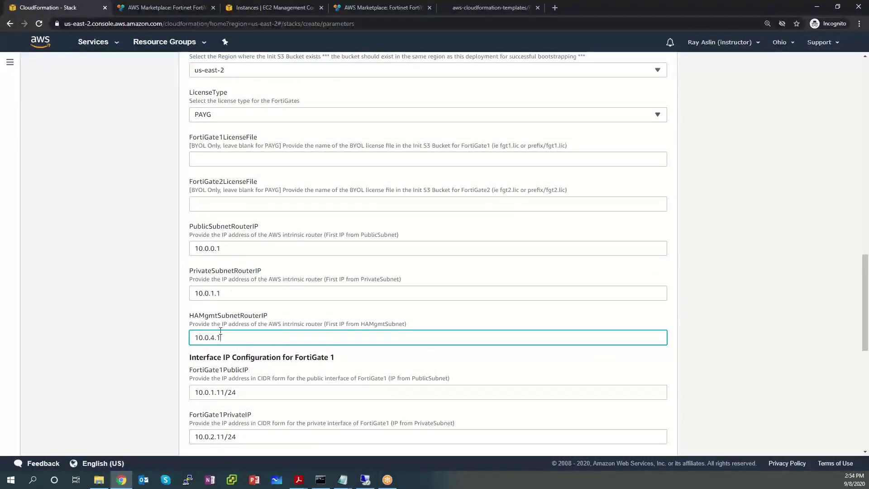
pyautogui.scroll(10, 221, 335)
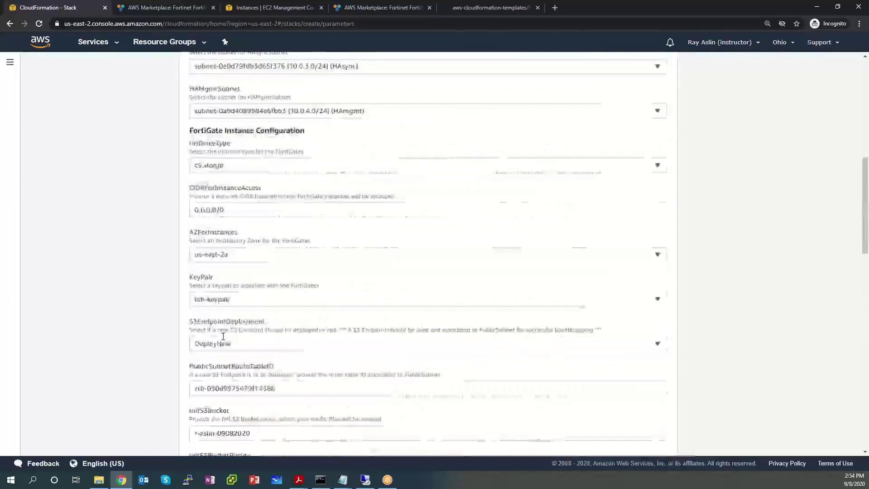
pyautogui.scroll(3, 227, 332)
pyautogui.scroll(-2, 322, 305)
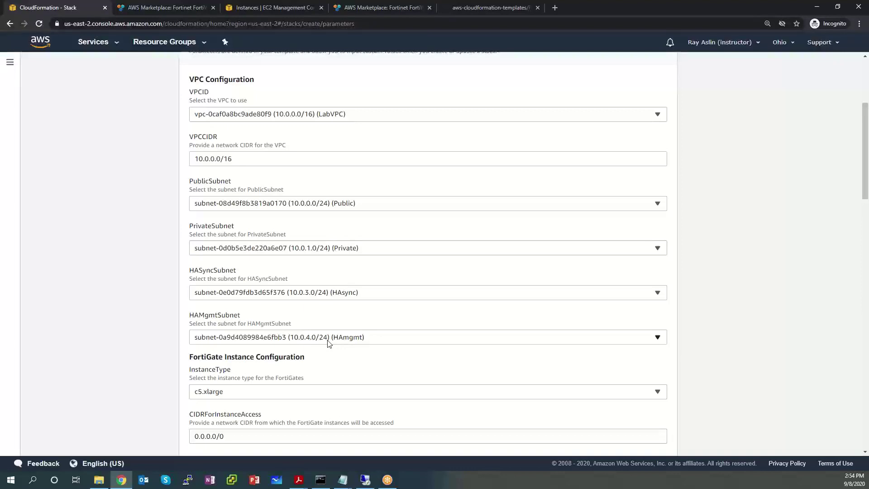
pyautogui.scroll(-12, 324, 339)
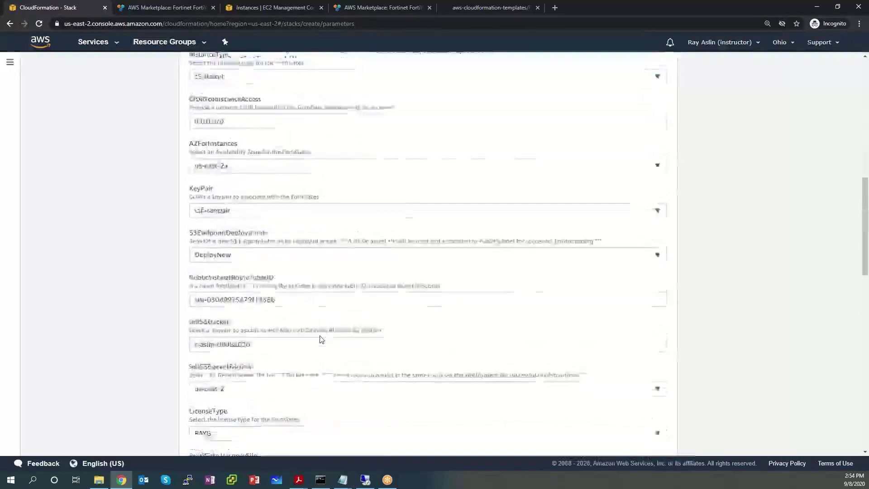
pyautogui.scroll(-7, 320, 339)
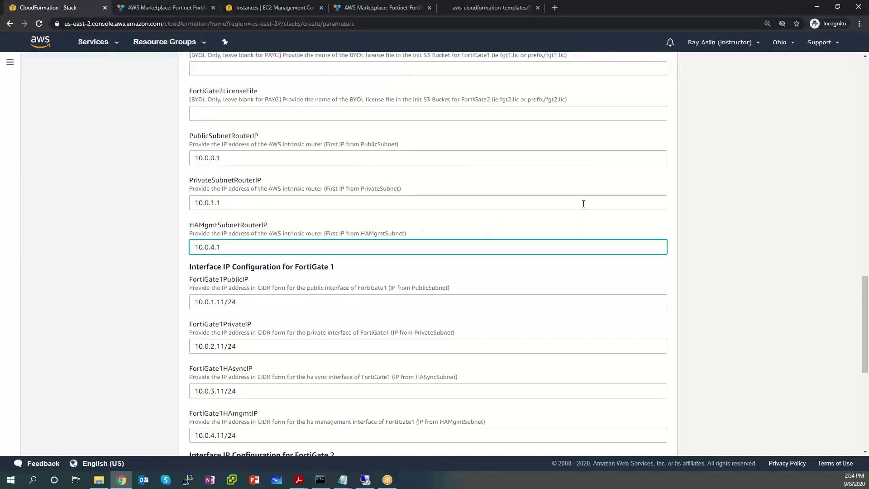
pyautogui.scroll(-2, 583, 203)
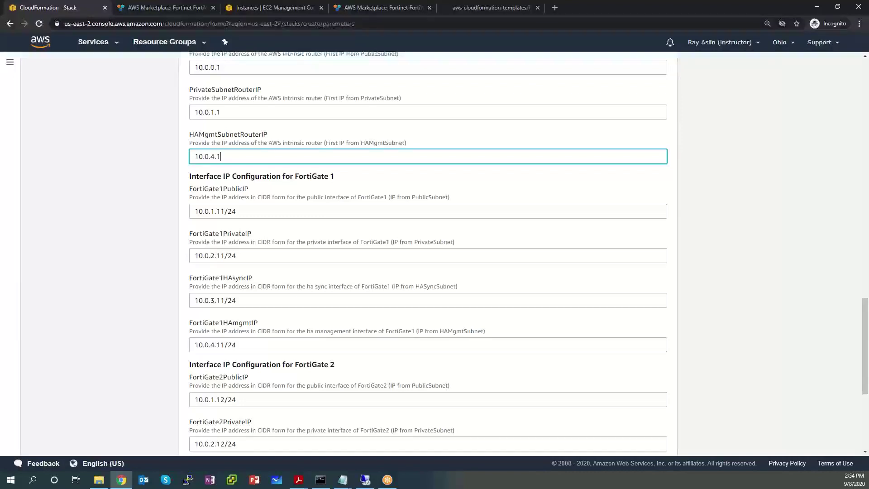
# Step: Change FortiGate1PublicIP to 10.0.0.11/24 and FortiGate1PrivateIP to 10.0.1.11/24
pyautogui.click(213, 213)
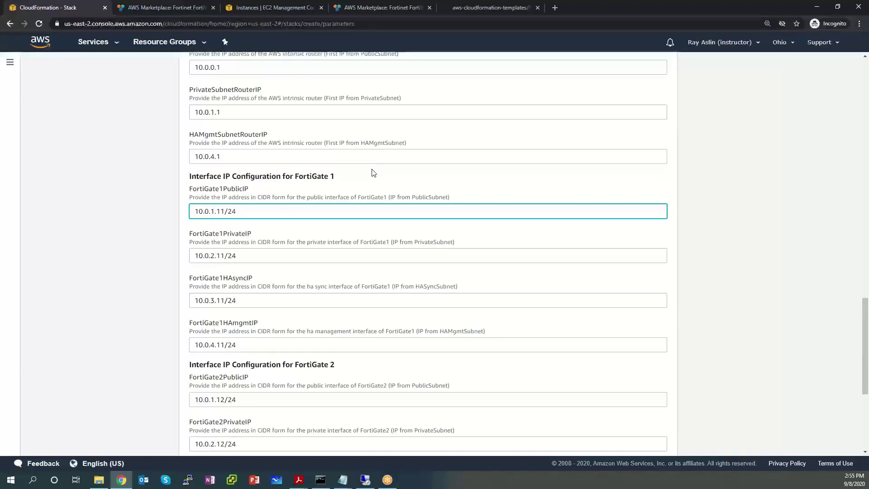
pyautogui.press('BackSpace')
pyautogui.write('0')
pyautogui.click(215, 255)
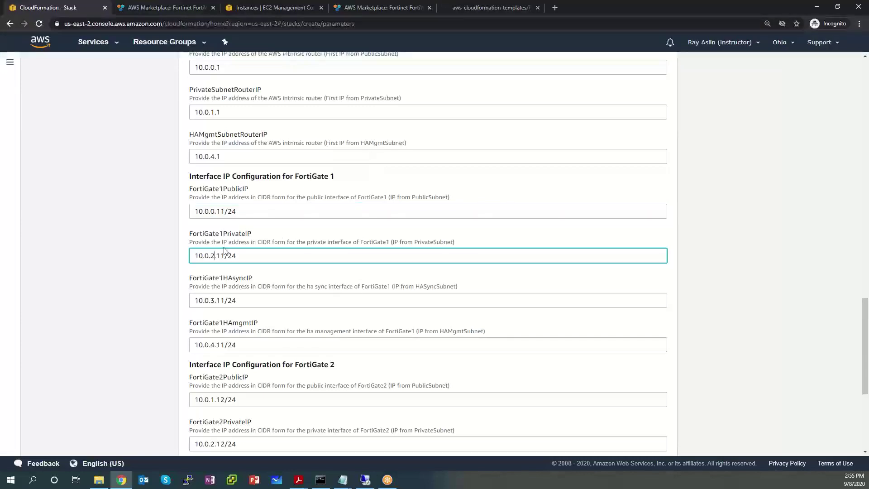
pyautogui.press('BackSpace')
pyautogui.write('1')
pyautogui.scroll(-3, 291, 339)
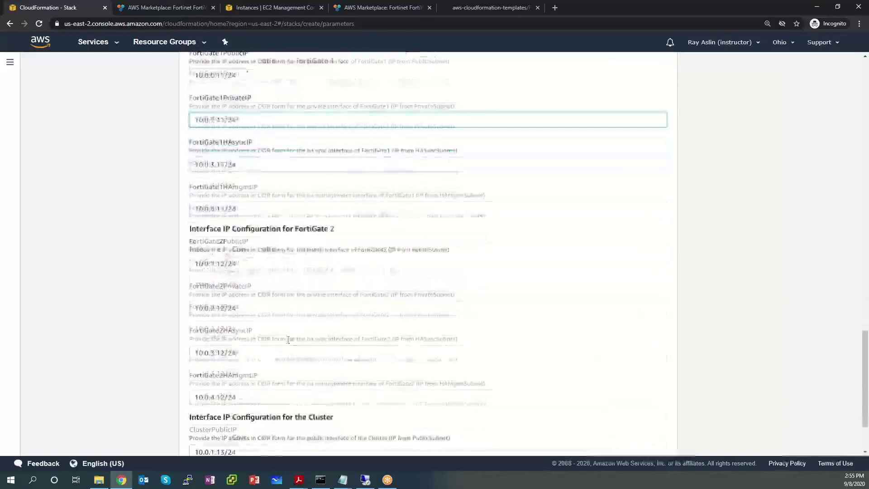
pyautogui.scroll(2, 253, 192)
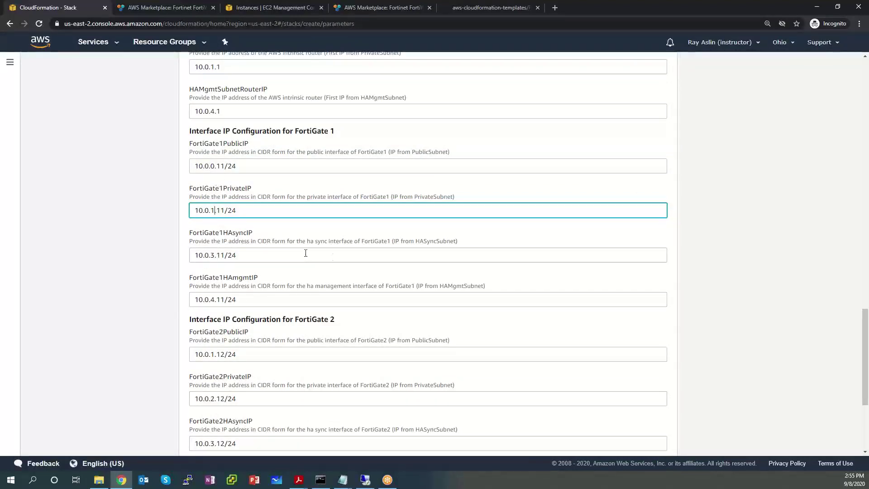
pyautogui.scroll(-3, 336, 257)
pyautogui.scroll(-1, 337, 257)
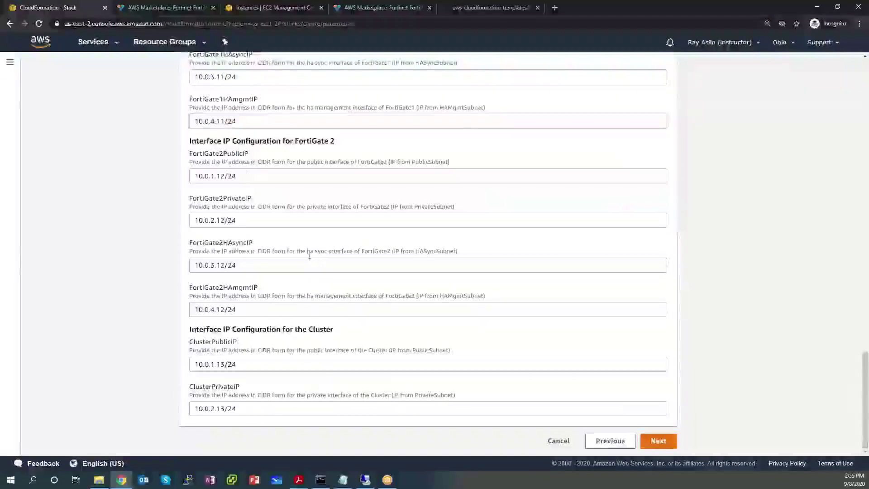
# Step: Change FortiGate2PublicIP to 10.0.0.12/24 and FortiGate2PrivateIP to 10.0.1.12/24
pyautogui.click(214, 177)
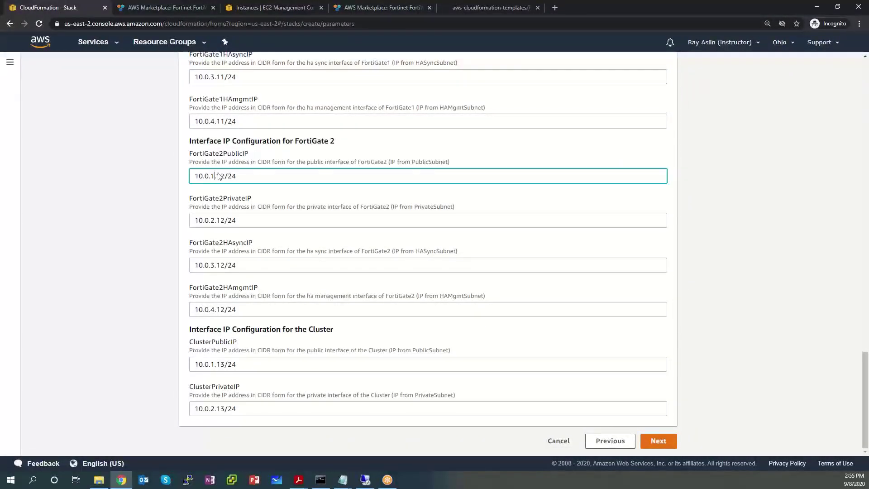
pyautogui.press('BackSpace')
pyautogui.write('0')
pyautogui.click(206, 220)
pyautogui.press('BackSpace')
pyautogui.write('1')
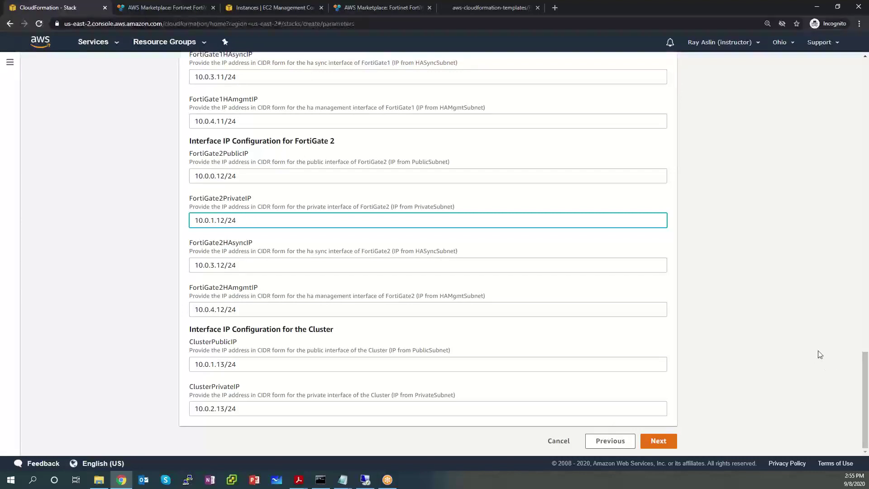
pyautogui.write('.')
pyautogui.click(489, 6)
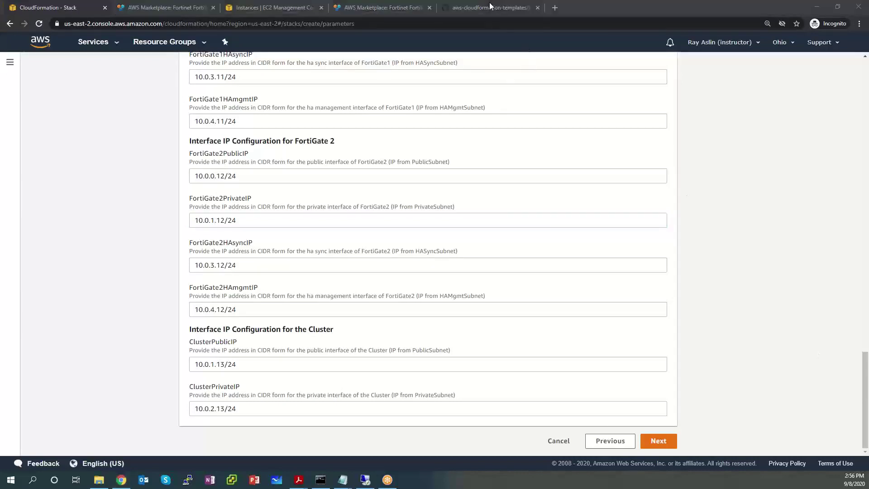
pyautogui.hotkey('ctrl', '2')
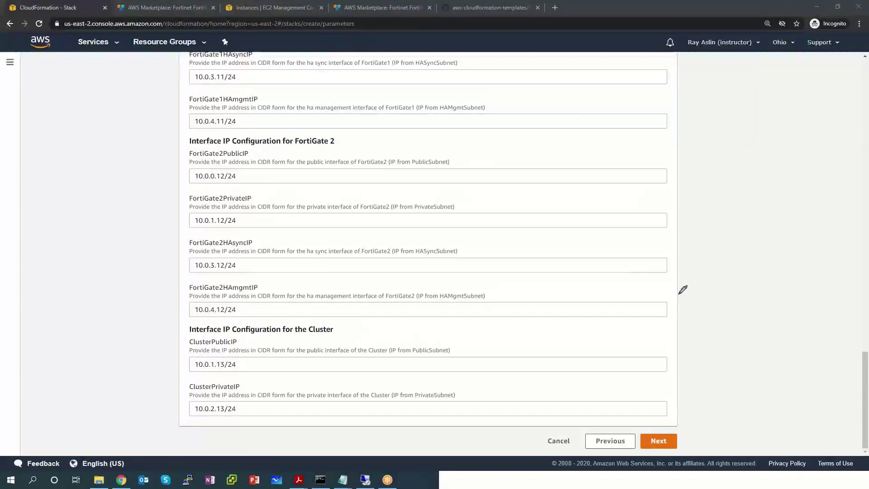
pyautogui.moveTo(712, 136)
pyautogui.mouseDown()
pyautogui.moveTo(749, 141)
pyautogui.moveTo(796, 129)
pyautogui.mouseUp()
pyautogui.click(765, 108)
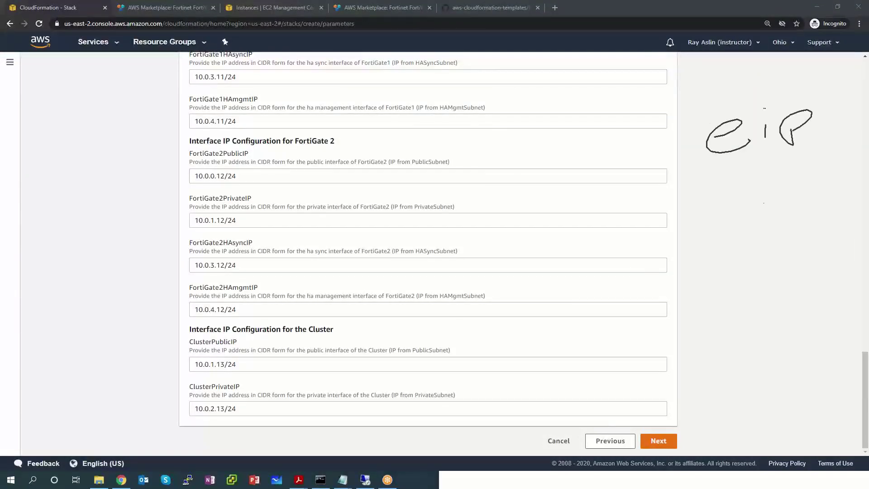
pyautogui.moveTo(763, 156)
pyautogui.mouseDown()
pyautogui.moveTo(778, 183)
pyautogui.moveTo(745, 191)
pyautogui.mouseUp()
pyautogui.moveTo(723, 236)
pyautogui.mouseDown()
pyautogui.moveTo(729, 265)
pyautogui.moveTo(725, 237)
pyautogui.moveTo(744, 218)
pyautogui.moveTo(786, 213)
pyautogui.moveTo(817, 225)
pyautogui.mouseUp()
pyautogui.moveTo(814, 210); pyautogui.dragTo(831, 201)
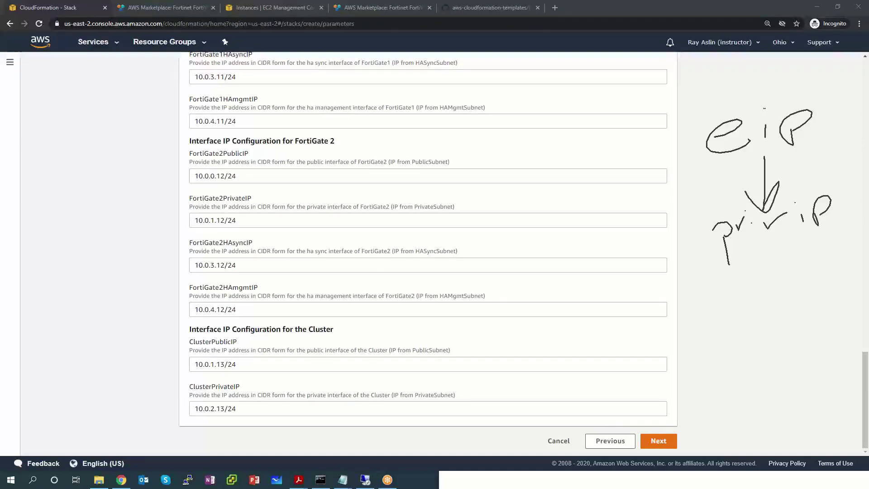
pyautogui.moveTo(733, 280)
pyautogui.mouseDown()
pyautogui.moveTo(754, 284)
pyautogui.moveTo(768, 270)
pyautogui.moveTo(786, 271)
pyautogui.mouseUp()
pyautogui.click(796, 270)
pyautogui.moveTo(822, 198)
pyautogui.mouseDown()
pyautogui.moveTo(784, 186)
pyautogui.moveTo(696, 238)
pyautogui.moveTo(832, 209)
pyautogui.mouseUp()
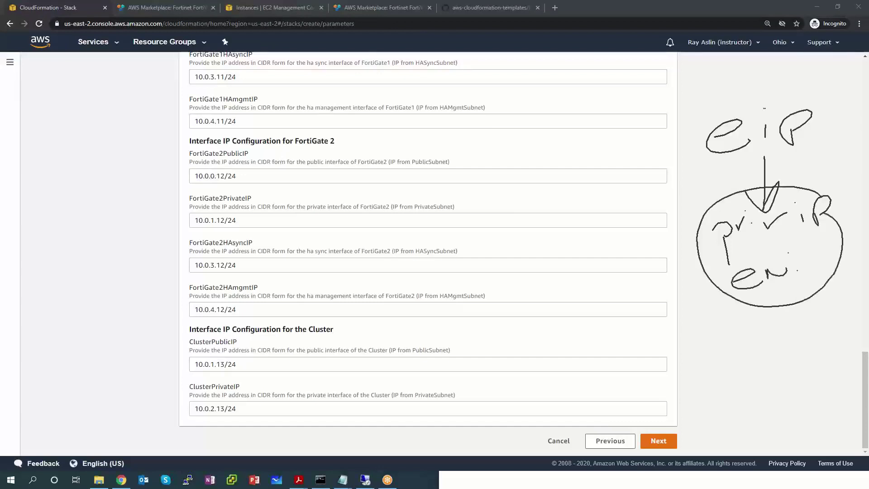
pyautogui.moveTo(743, 156)
pyautogui.mouseDown()
pyautogui.moveTo(804, 145)
pyautogui.moveTo(765, 186)
pyautogui.moveTo(780, 191)
pyautogui.moveTo(760, 214)
pyautogui.mouseUp()
pyautogui.moveTo(797, 267)
pyautogui.mouseDown()
pyautogui.moveTo(792, 284)
pyautogui.moveTo(803, 283)
pyautogui.mouseUp()
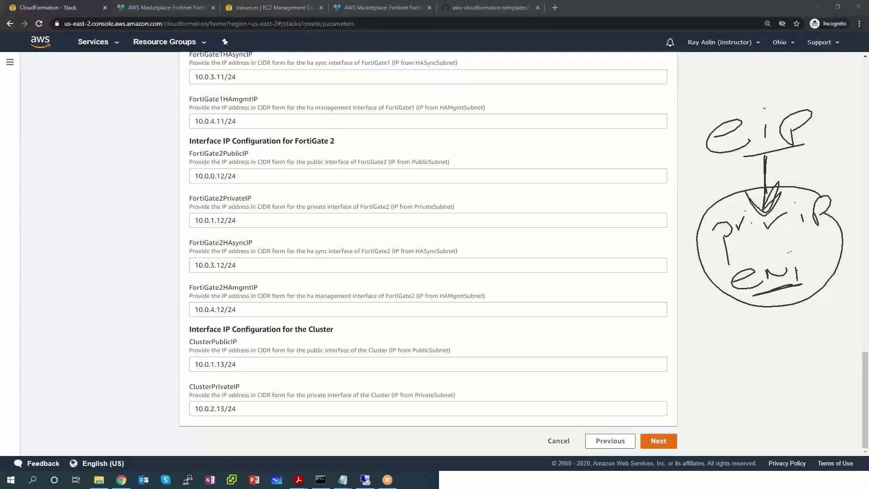
pyautogui.moveTo(776, 181); pyautogui.dragTo(757, 202)
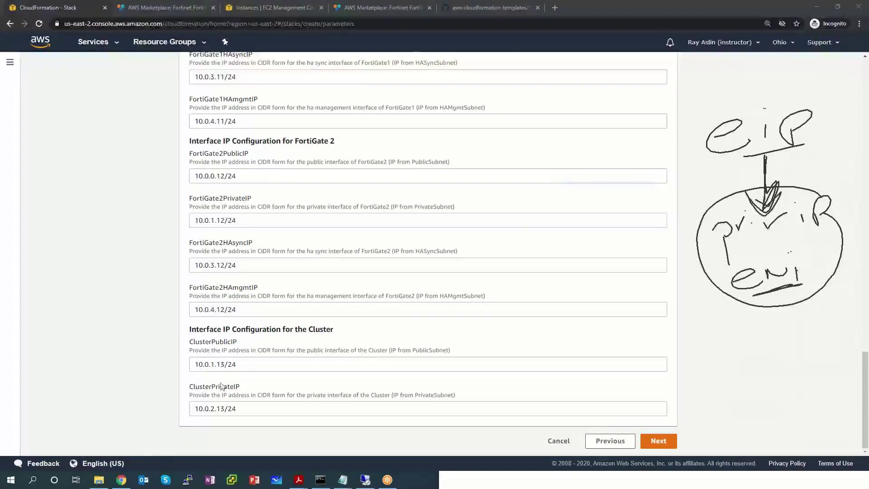
pyautogui.click(216, 366)
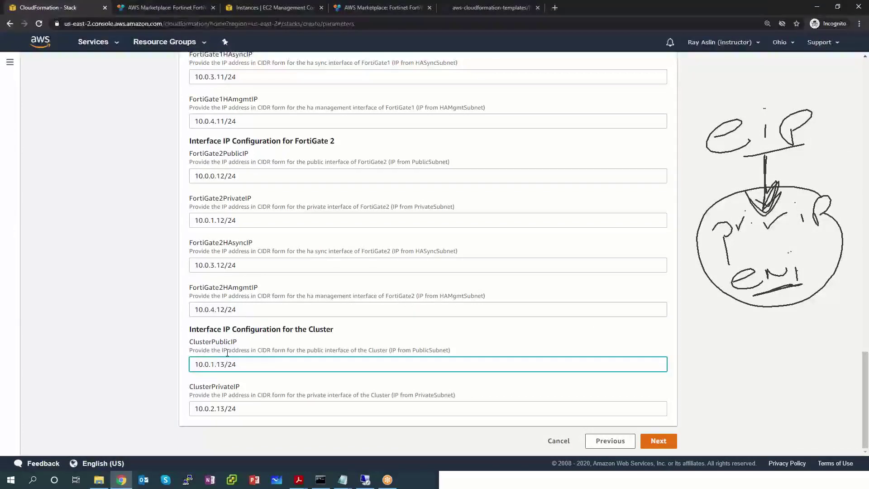
pyautogui.press('BackSpace')
pyautogui.write('0')
pyautogui.moveTo(242, 362); pyautogui.dragTo(178, 367)
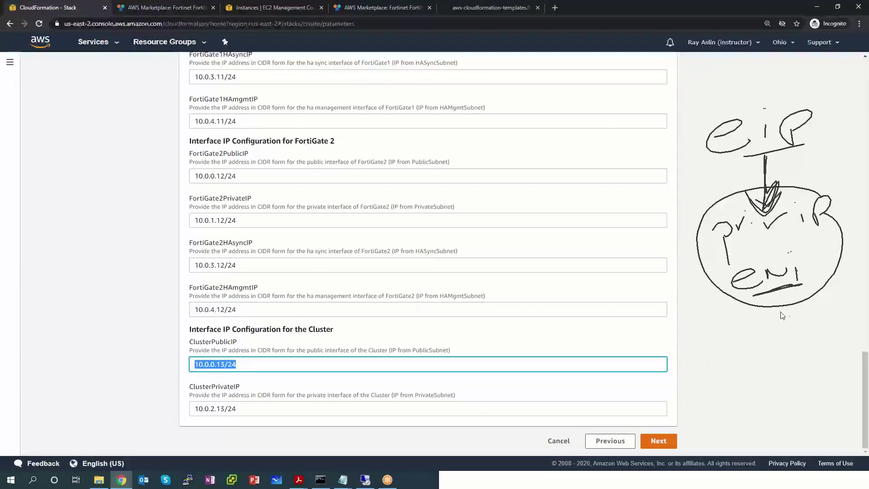
pyautogui.click(782, 344)
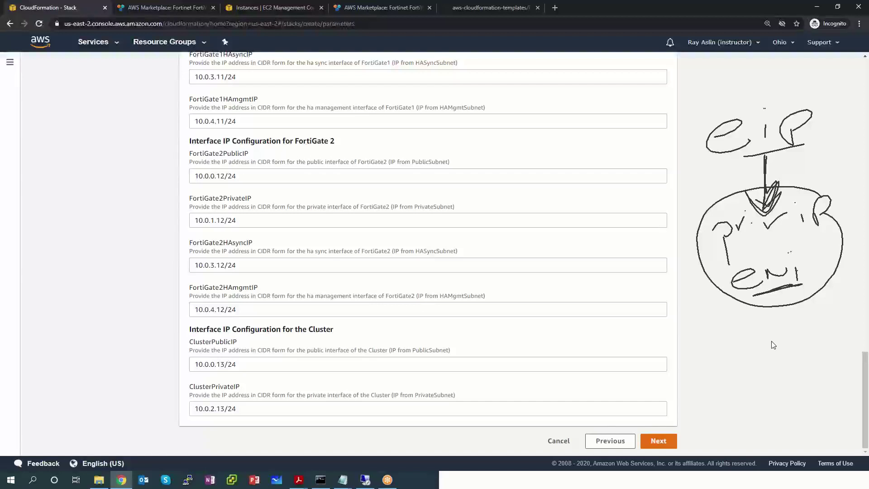
pyautogui.rightClick(798, 356)
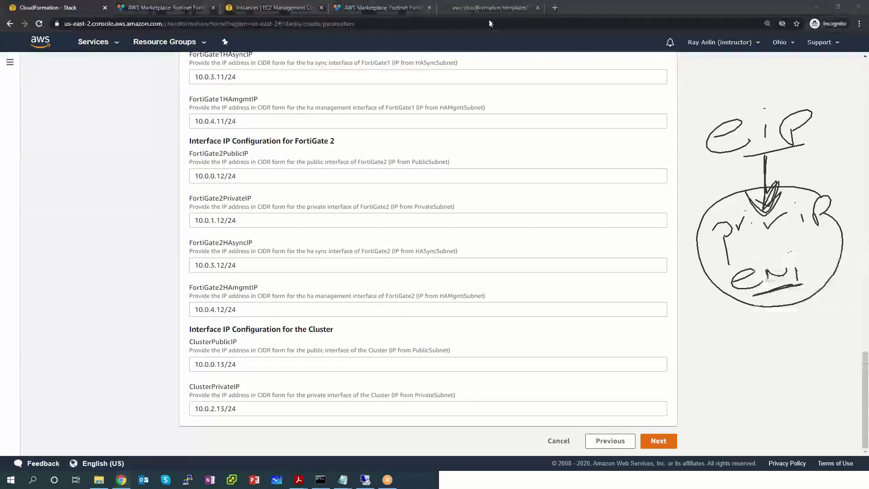
pyautogui.click(474, 6)
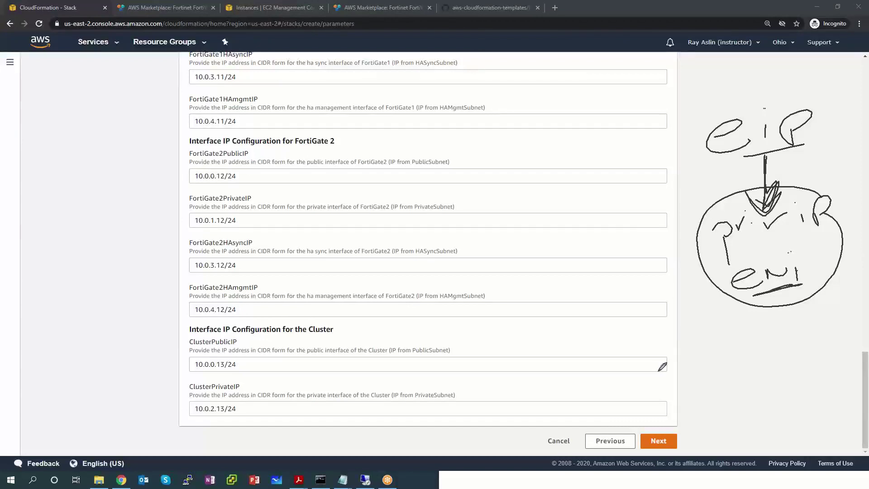
pyautogui.moveTo(810, 248)
pyautogui.mouseDown()
pyautogui.moveTo(818, 251)
pyautogui.moveTo(812, 272)
pyautogui.moveTo(828, 264)
pyautogui.mouseUp()
pyautogui.moveTo(734, 281)
pyautogui.mouseDown()
pyautogui.moveTo(773, 268)
pyautogui.moveTo(753, 285)
pyautogui.mouseUp()
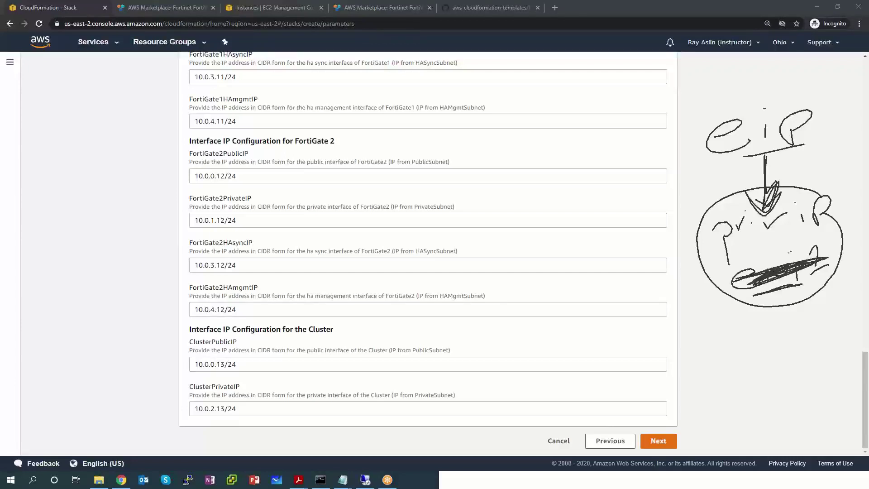
pyautogui.moveTo(729, 328)
pyautogui.mouseDown()
pyautogui.moveTo(760, 332)
pyautogui.moveTo(793, 311)
pyautogui.moveTo(806, 333)
pyautogui.moveTo(846, 317)
pyautogui.mouseUp()
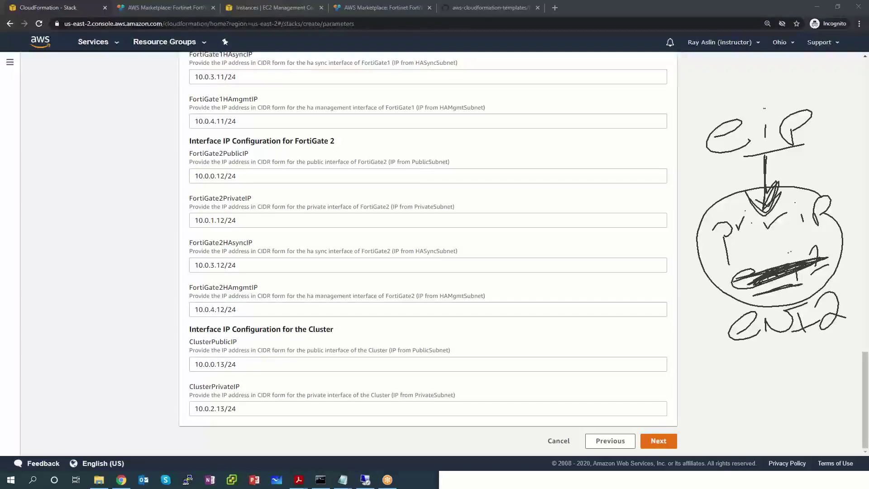
pyautogui.moveTo(828, 308)
pyautogui.mouseDown()
pyautogui.moveTo(729, 325)
pyautogui.moveTo(810, 305)
pyautogui.mouseUp()
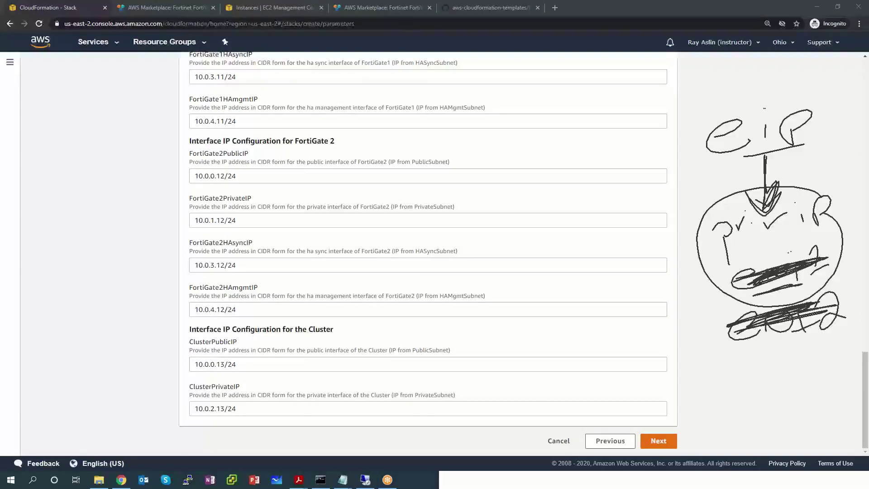
pyautogui.moveTo(737, 365)
pyautogui.mouseDown()
pyautogui.moveTo(760, 354)
pyautogui.moveTo(770, 369)
pyautogui.mouseUp()
pyautogui.moveTo(774, 366)
pyautogui.mouseDown()
pyautogui.moveTo(794, 348)
pyautogui.moveTo(807, 362)
pyautogui.mouseUp()
pyautogui.moveTo(828, 333)
pyautogui.mouseDown()
pyautogui.moveTo(834, 368)
pyautogui.moveTo(849, 364)
pyautogui.mouseUp()
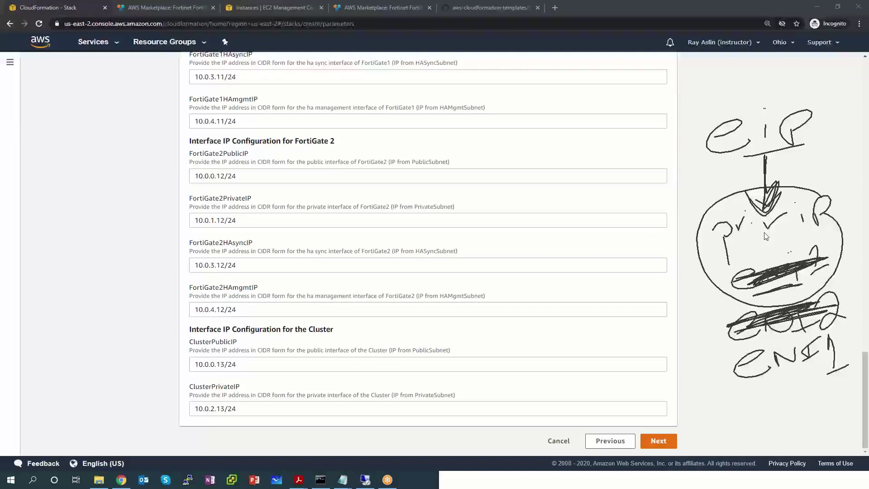
pyautogui.press('e')
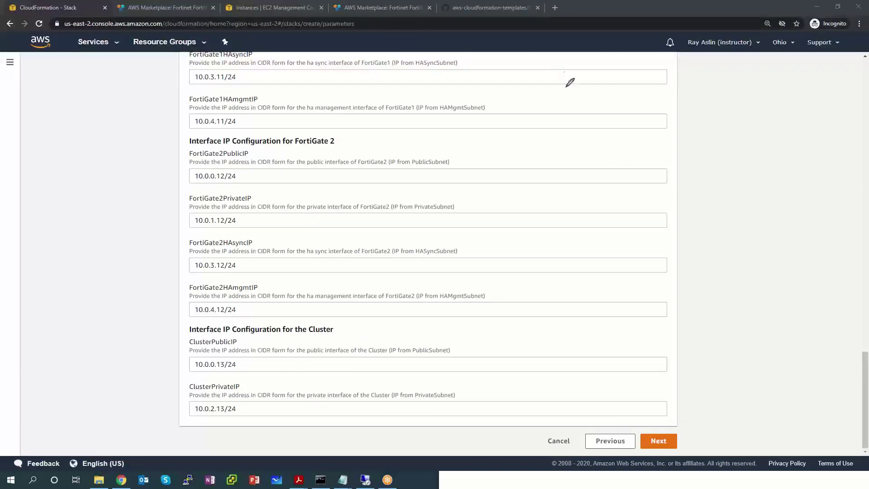
# Step: Change ClusterPrivateIP from 10.0.2.13/24 to 10.0.1.13/24 and move on to stack options
pyautogui.click(570, 113)
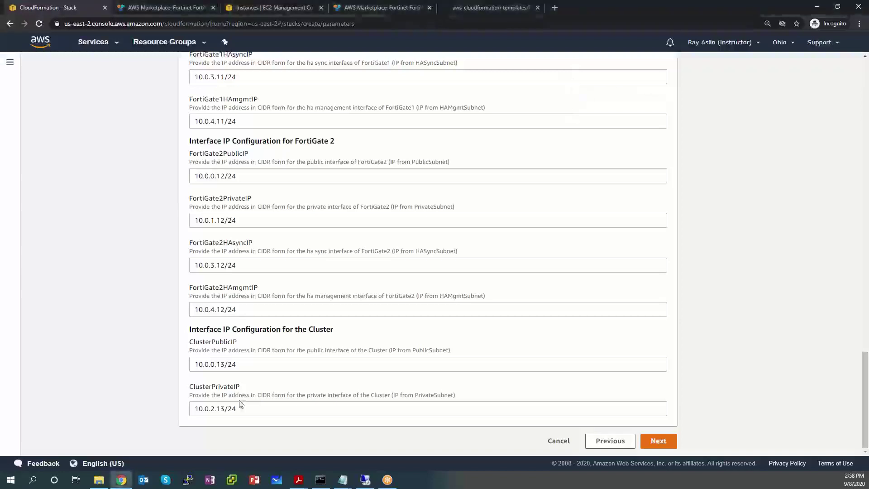
pyautogui.click(214, 408)
pyautogui.press('BackSpace')
pyautogui.press('BackSpace')
pyautogui.press('BackSpace')
pyautogui.press('BackSpace')
pyautogui.press('BackSpace')
pyautogui.press('BackSpace')
pyautogui.press('BackSpace')
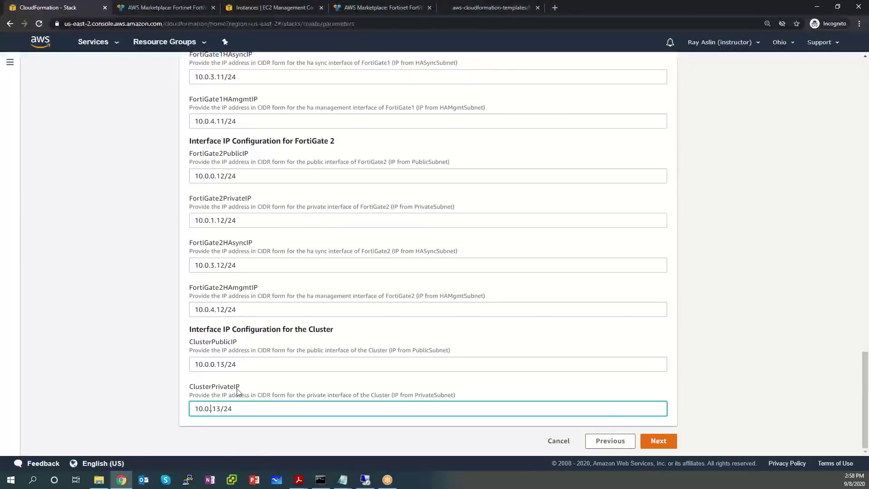
pyautogui.write('1.13/24')
pyautogui.click(662, 443)
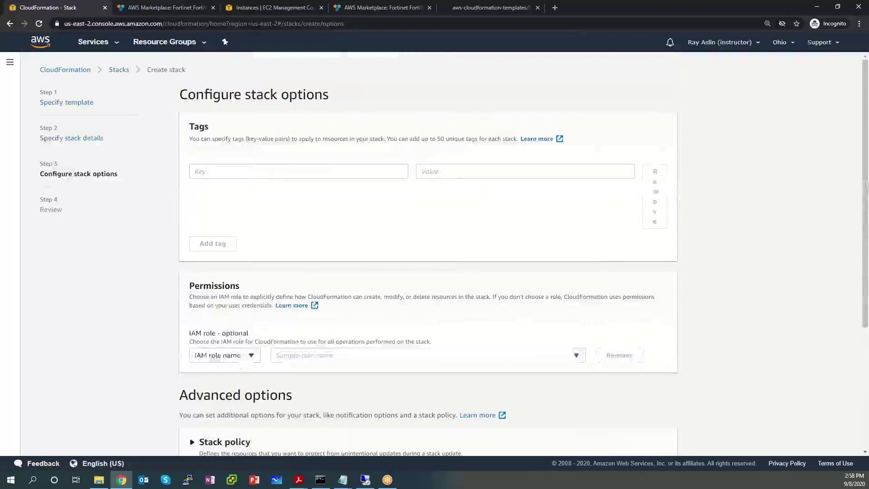
# Step: Review the default stack creation options, keeping rollback on failure on and termination protection off
pyautogui.scroll(-3, 584, 294)
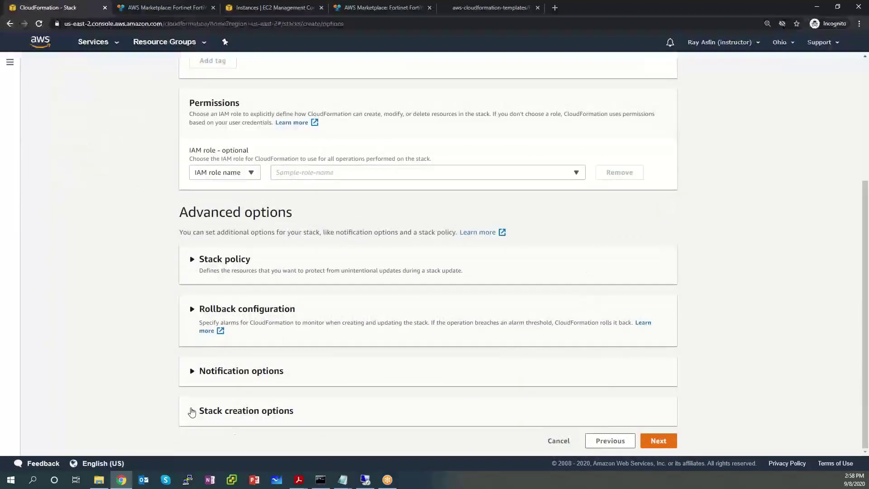
pyautogui.click(191, 412)
pyautogui.scroll(-3, 259, 361)
pyautogui.scroll(5, 277, 353)
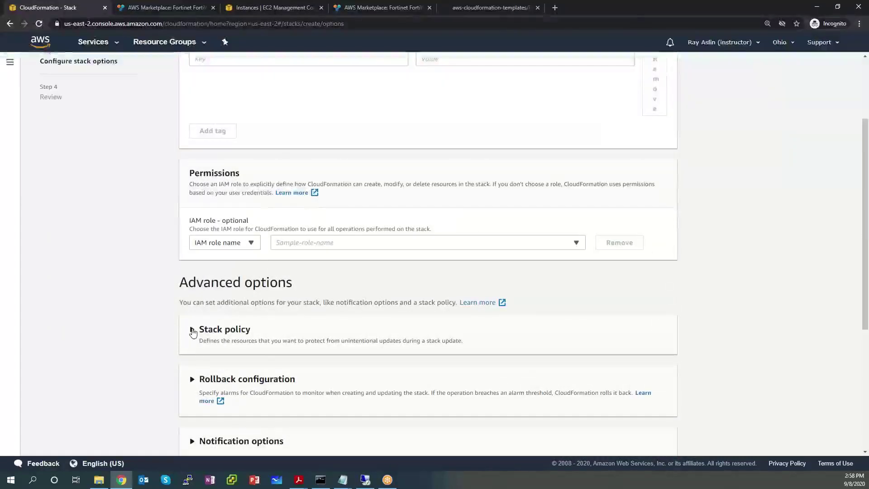
pyautogui.scroll(-2, 193, 333)
pyautogui.scroll(-2, 192, 333)
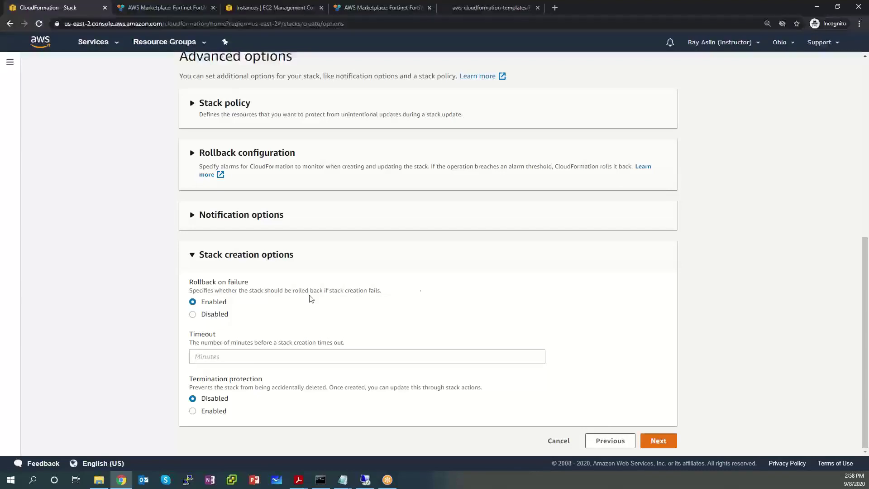
pyautogui.click(190, 255)
pyautogui.scroll(4, 644, 244)
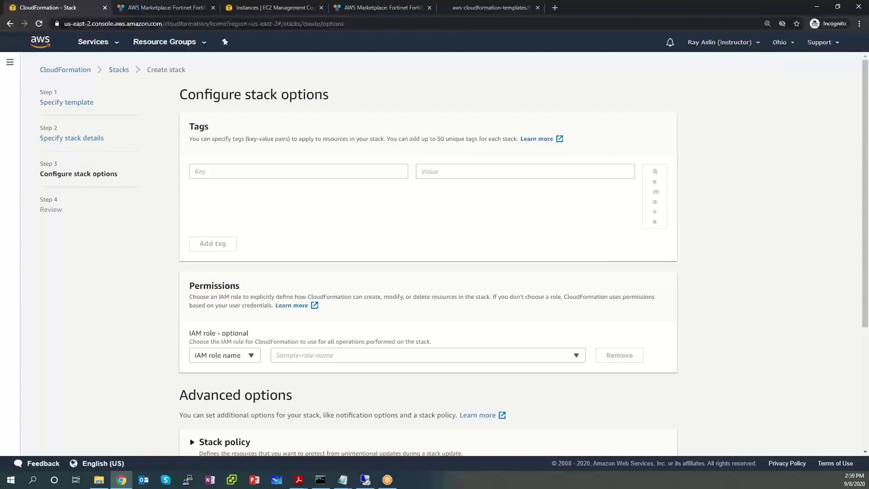
pyautogui.scroll(-4, 564, 329)
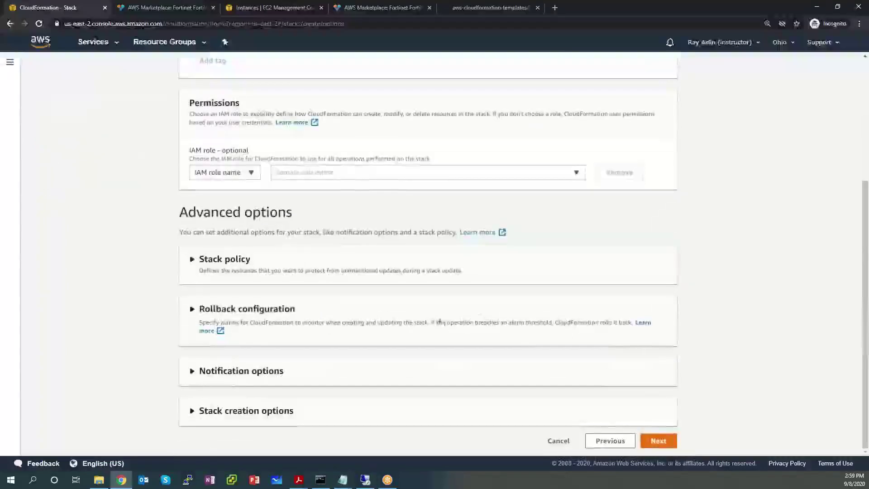
# Step: Go through the FortigateHA review page down to the AWS::IAM::Role capabilities notice
pyautogui.click(658, 441)
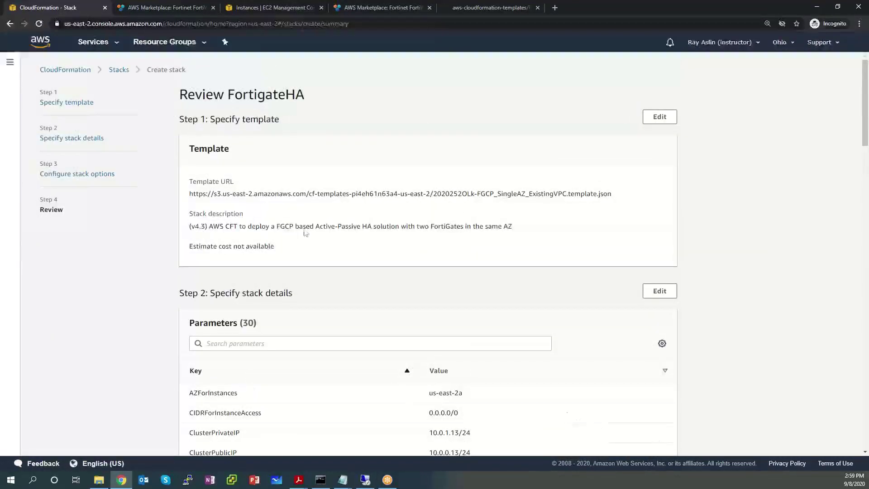
pyautogui.scroll(-6, 390, 232)
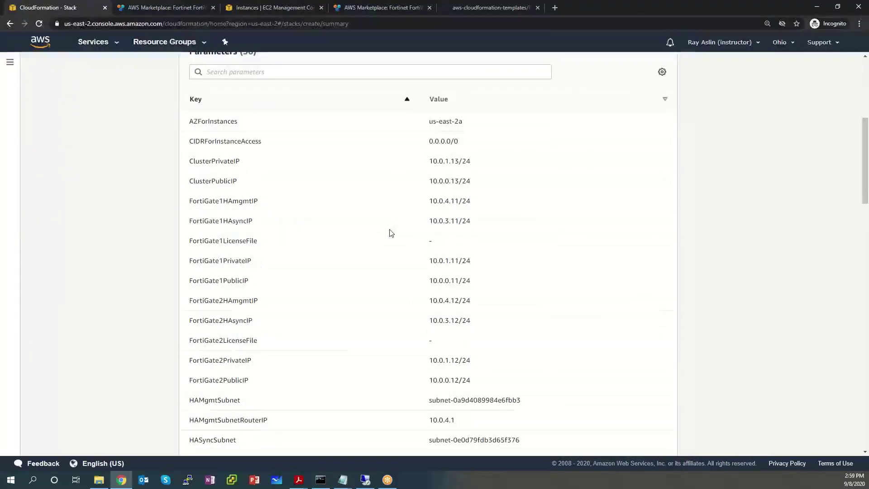
pyautogui.scroll(-15, 391, 232)
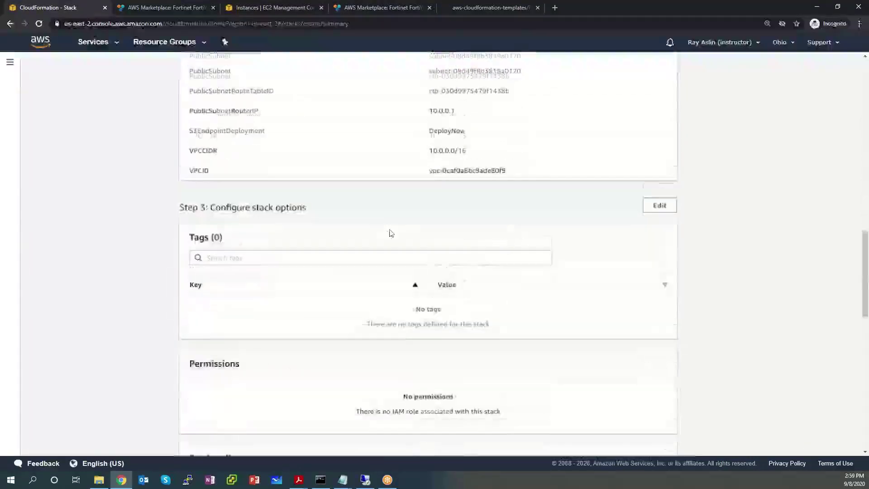
pyautogui.scroll(-9, 387, 231)
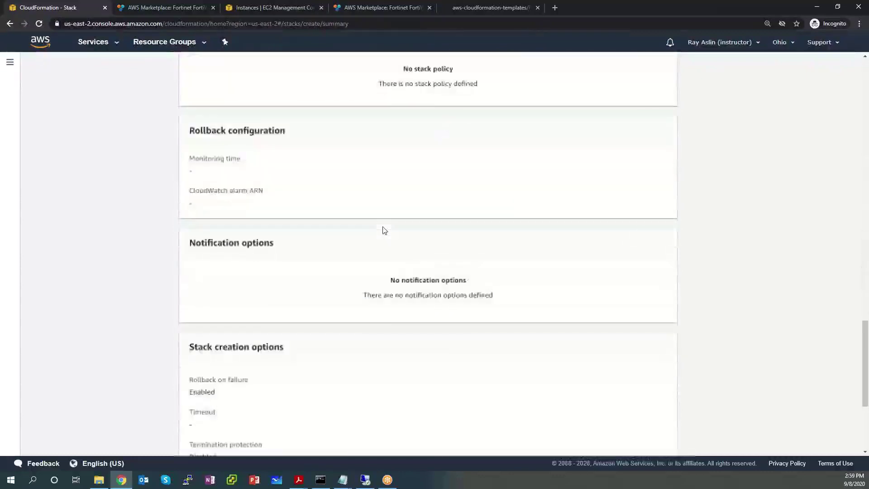
pyautogui.scroll(-4, 383, 229)
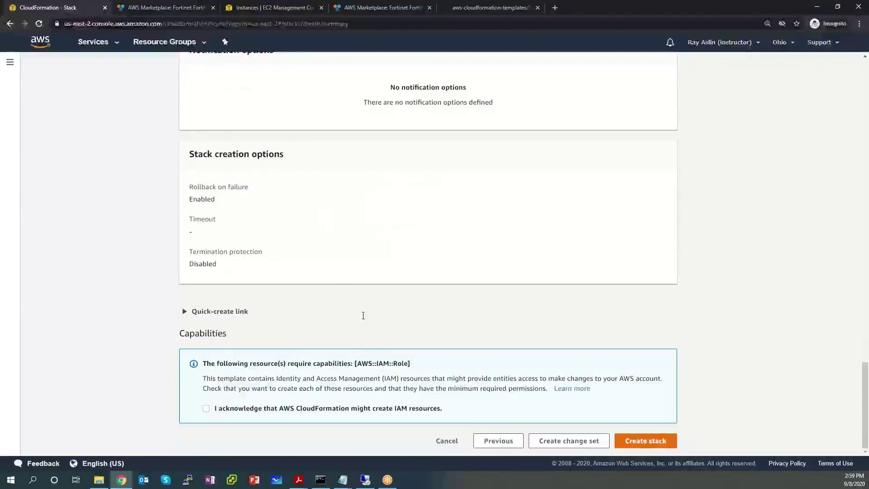
pyautogui.moveTo(203, 363); pyautogui.dragTo(412, 367)
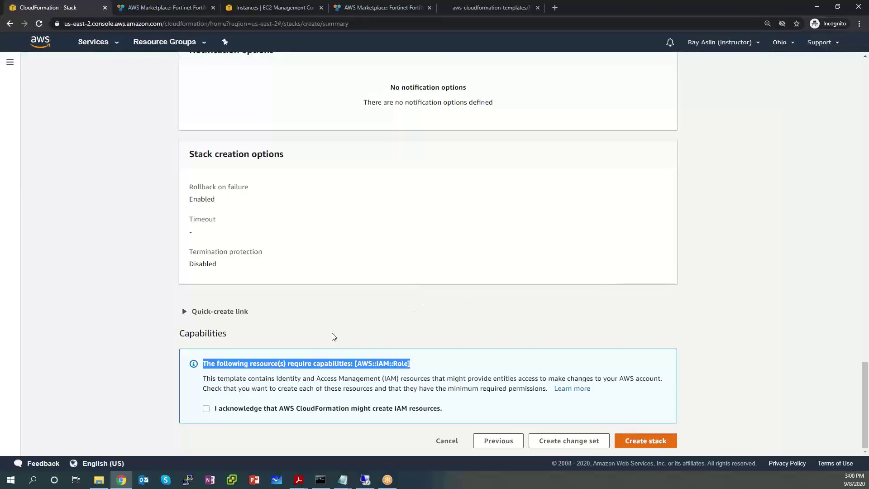
# Step: Acknowledge that CloudFormation may create IAM resources and create the FortigateHA stack
pyautogui.click(206, 408)
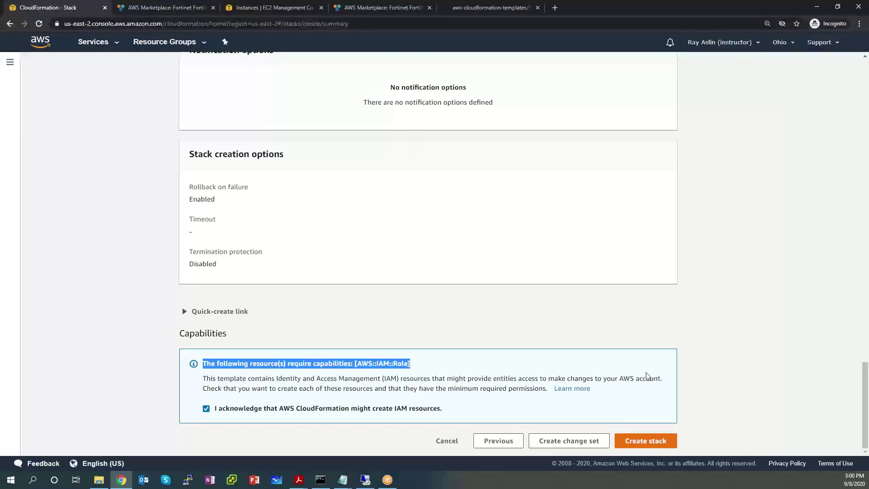
pyautogui.click(656, 440)
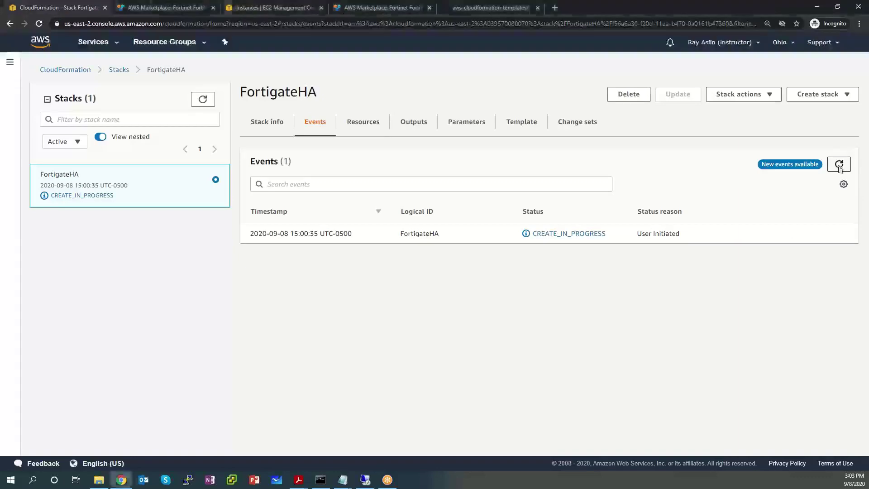
# Step: Refresh the FortigateHA stack's events and the stack list until ClusterEIP and Fgt EIPs complete
pyautogui.click(838, 168)
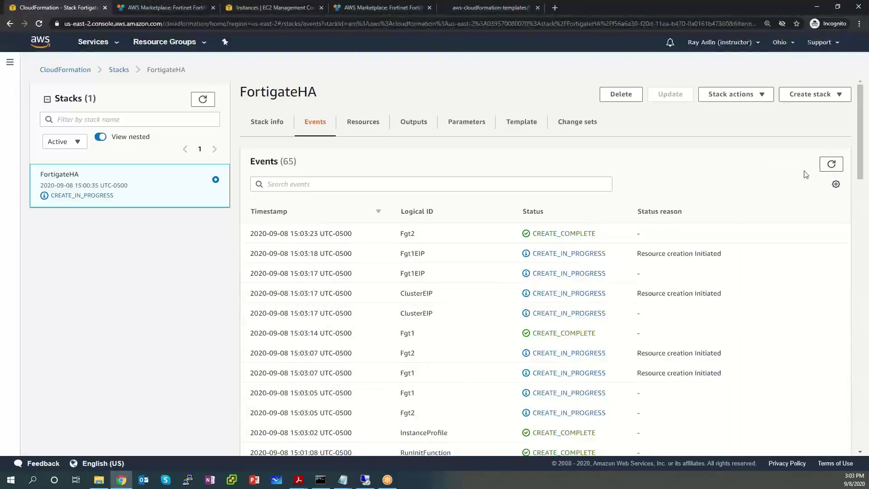
pyautogui.scroll(-5, 588, 243)
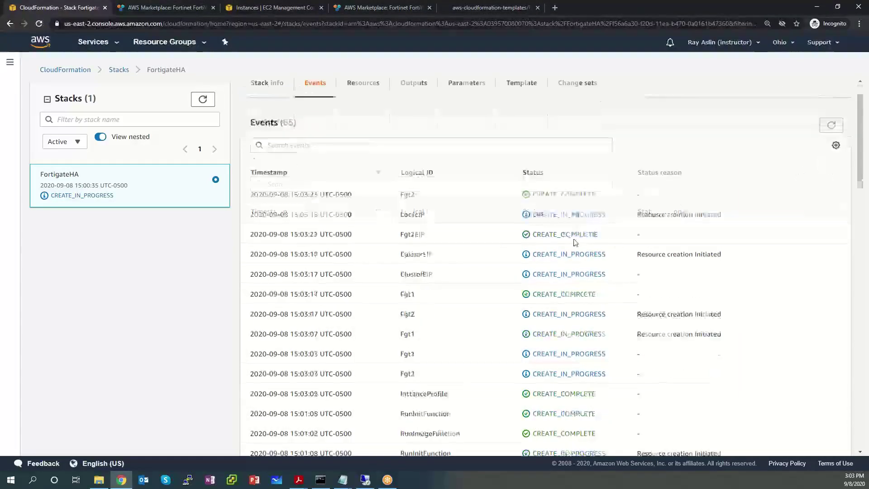
pyautogui.scroll(5, 362, 226)
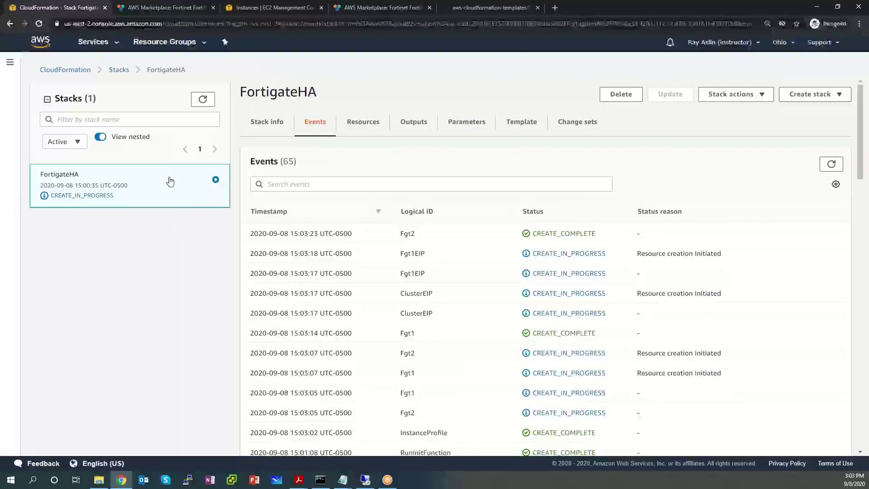
pyautogui.click(203, 100)
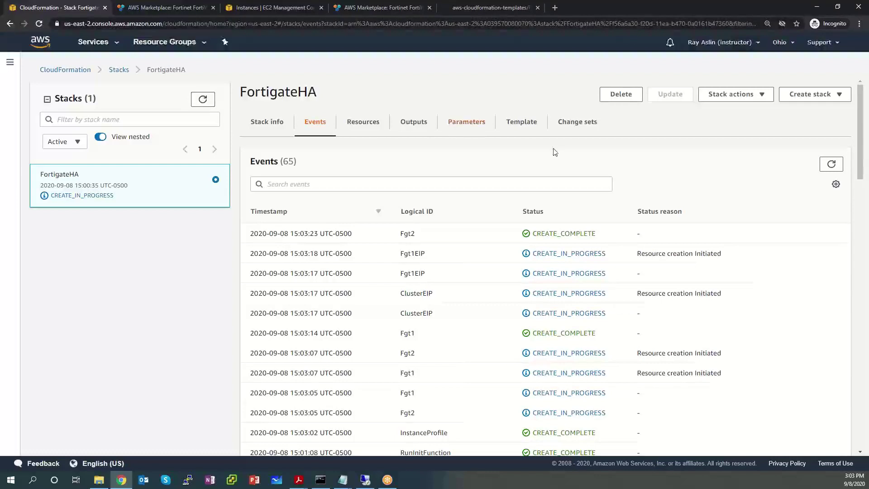
pyautogui.click(835, 164)
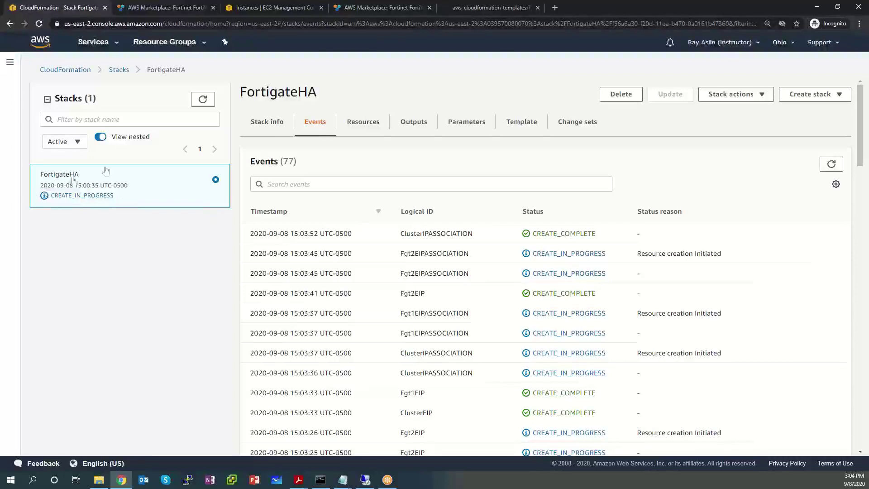
pyautogui.click(203, 99)
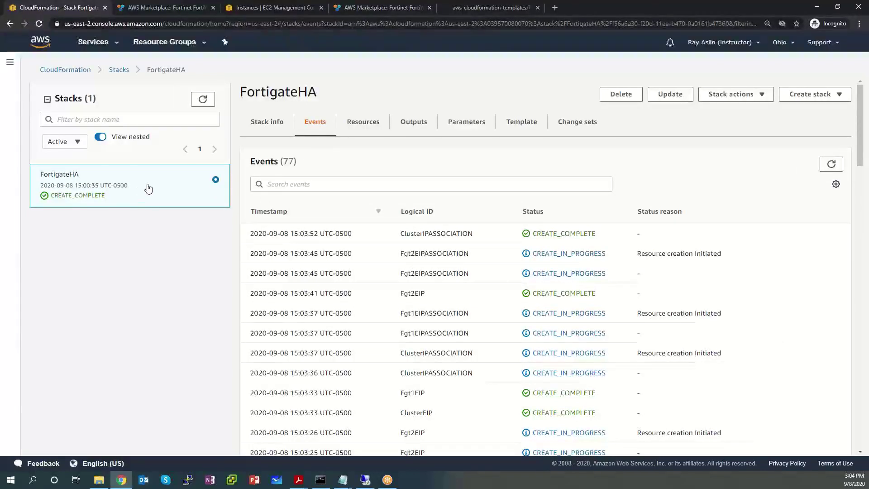
# Step: Refresh events, confirm the FortigateHA CREATE_COMPLETE event, and view the five stack outputs
pyautogui.click(825, 165)
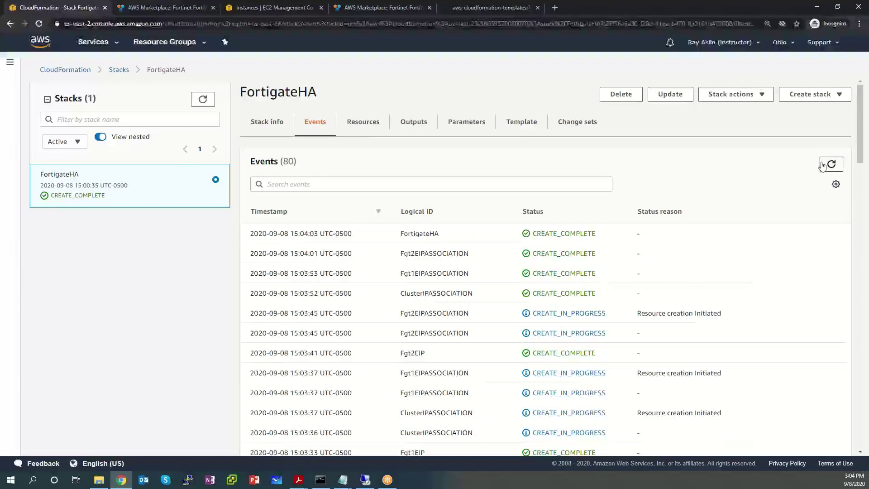
pyautogui.moveTo(629, 236); pyautogui.dragTo(252, 233)
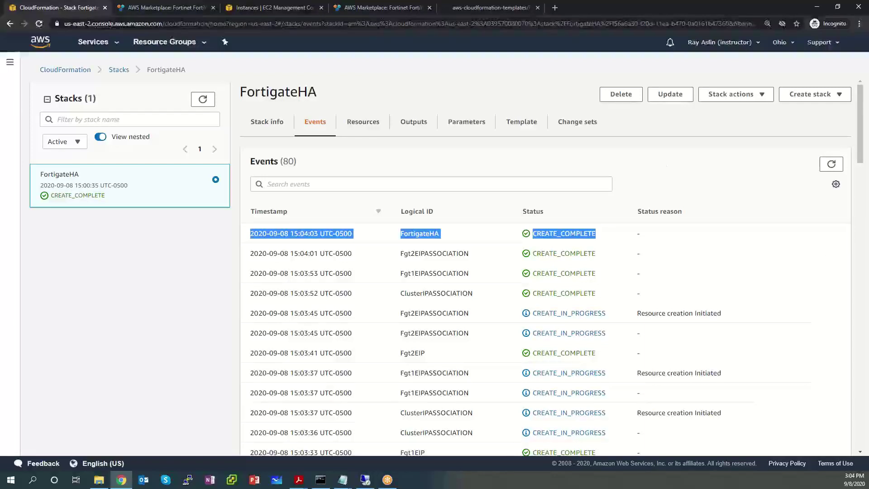
pyautogui.click(413, 127)
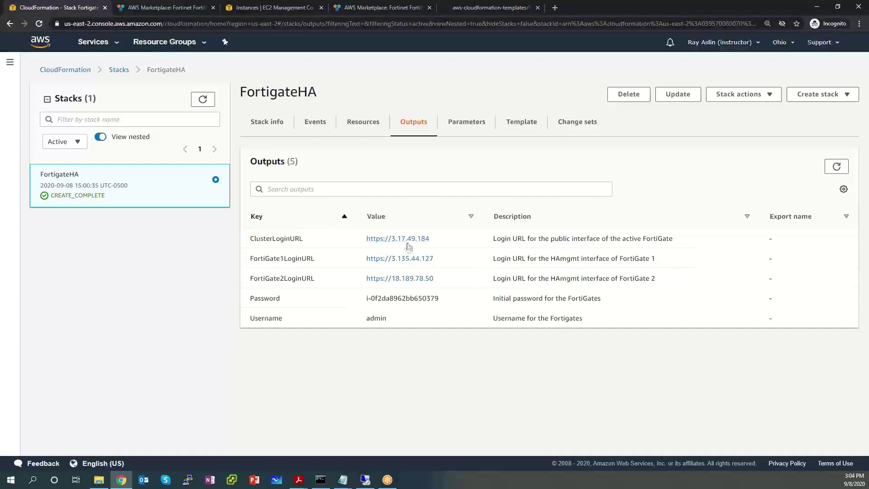
pyautogui.moveTo(454, 241); pyautogui.dragTo(246, 239)
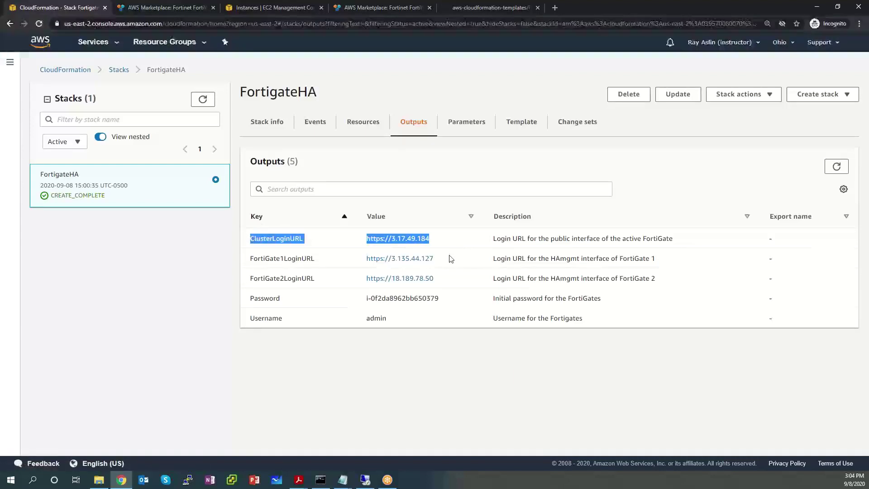
pyautogui.moveTo(450, 256); pyautogui.dragTo(251, 256)
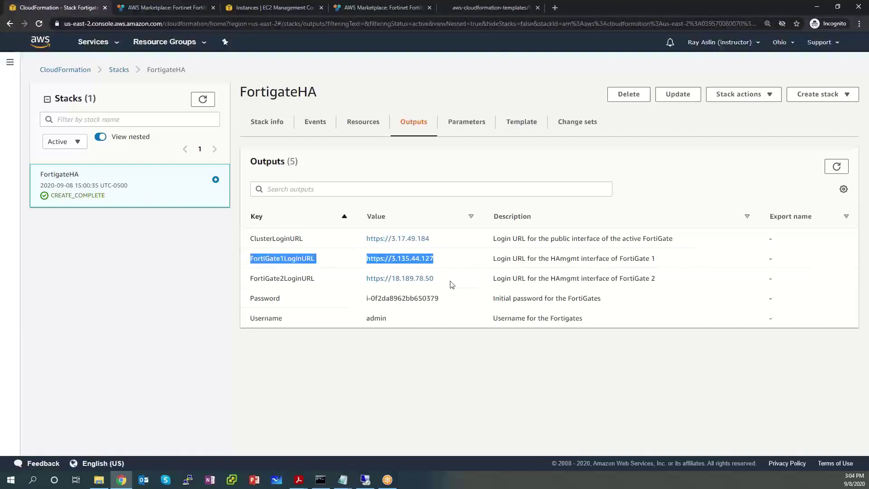
pyautogui.moveTo(450, 283); pyautogui.dragTo(253, 285)
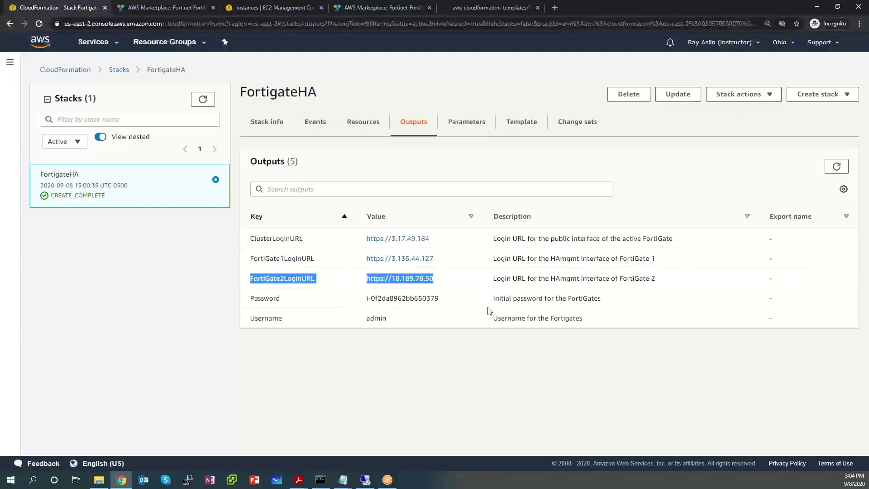
pyautogui.moveTo(453, 299); pyautogui.dragTo(287, 302)
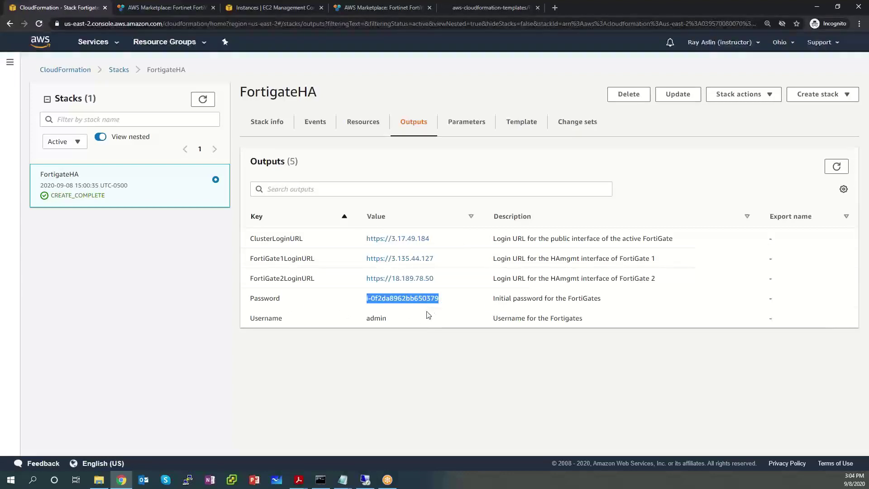
pyautogui.moveTo(403, 322); pyautogui.dragTo(353, 321)
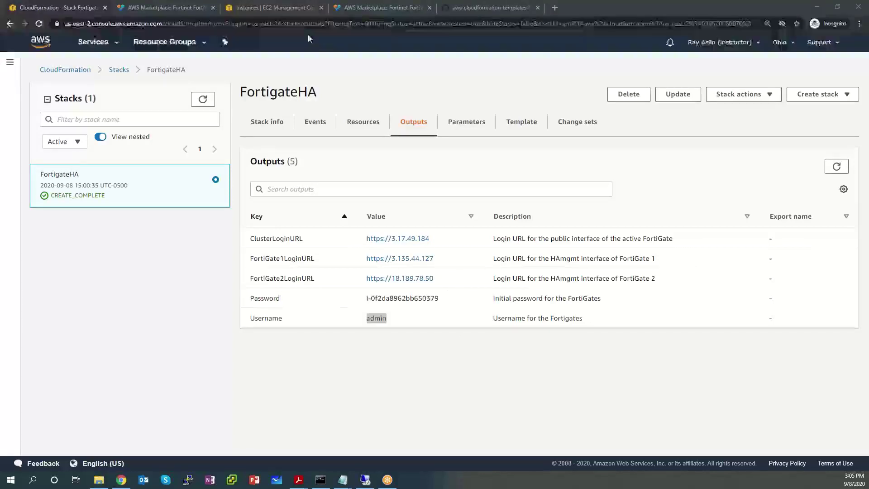
# Step: Add two incognito tabs, close the GitHub, extra Marketplace and EC2 tabs, then return to CloudFormation
pyautogui.click(555, 8)
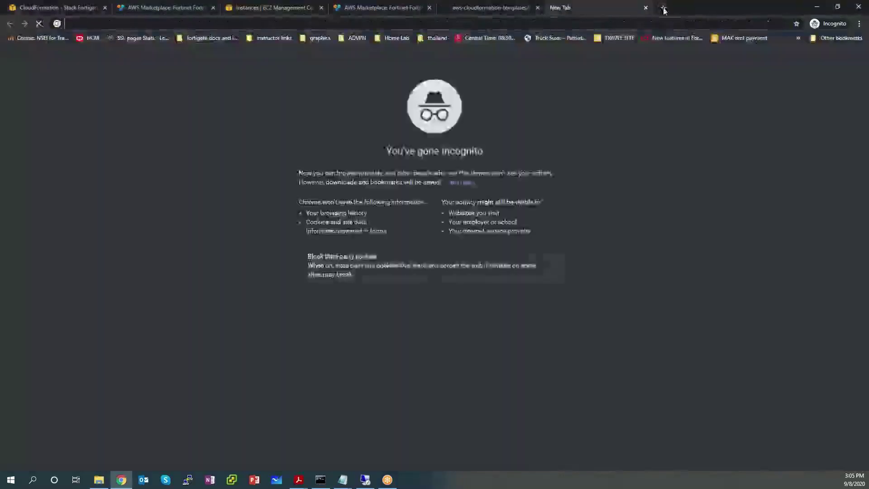
pyautogui.click(664, 10)
pyautogui.click(480, 8)
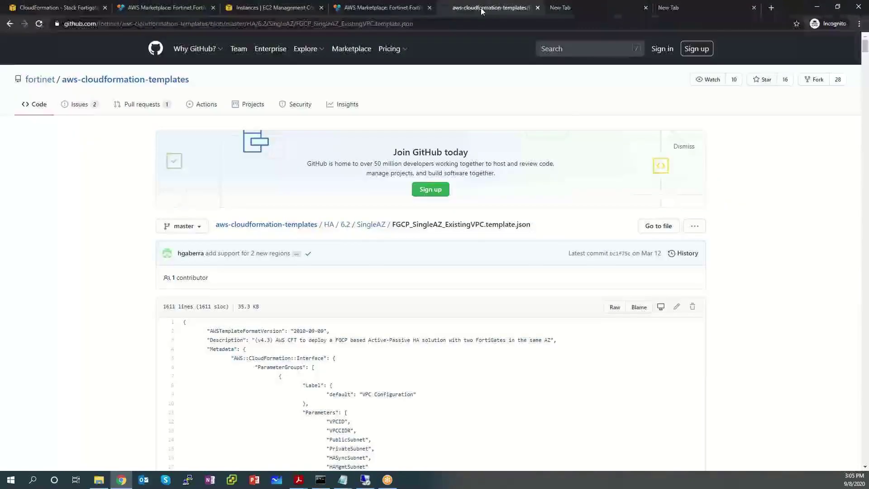
pyautogui.hotkey('ctrl', 'w')
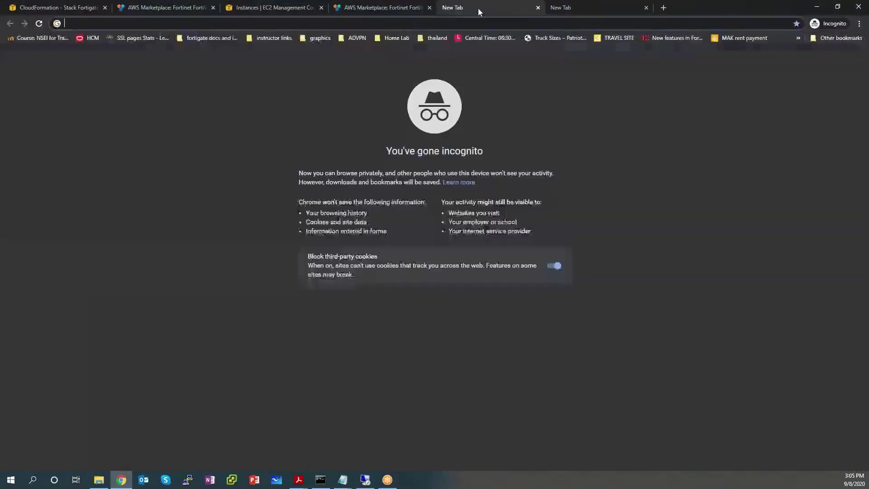
pyautogui.click(429, 8)
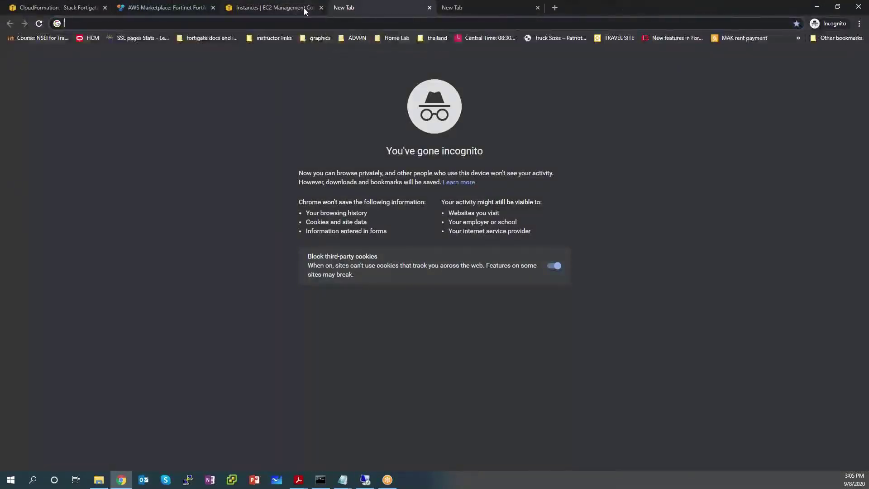
pyautogui.click(305, 7)
pyautogui.click(321, 8)
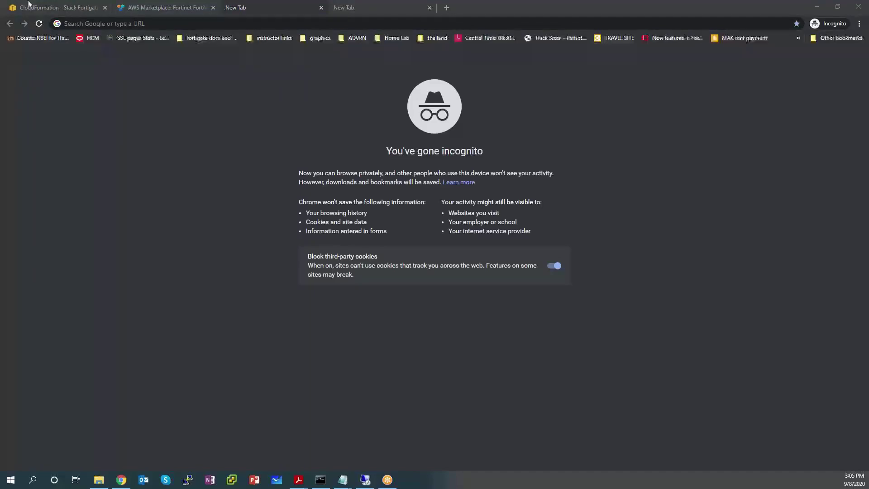
pyautogui.click(52, 9)
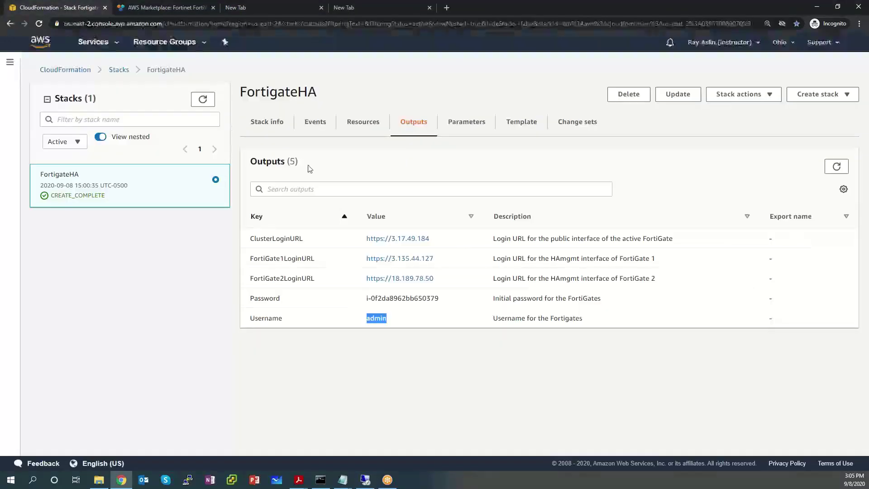
# Step: Paste the five FortigateHA output rows into the Notepad notes and select the FortiGate 1 login URL
pyautogui.moveTo(625, 318); pyautogui.dragTo(246, 238)
pyautogui.hotkey('ctrl', 'c')
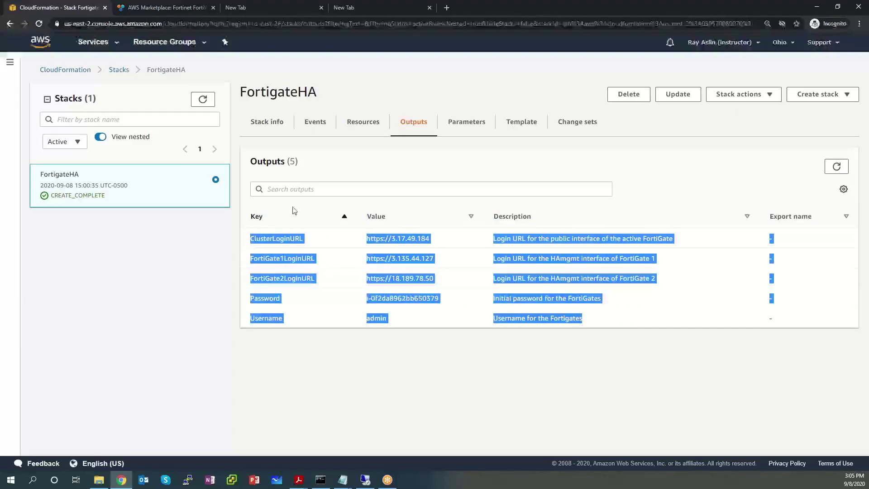
pyautogui.click(342, 480)
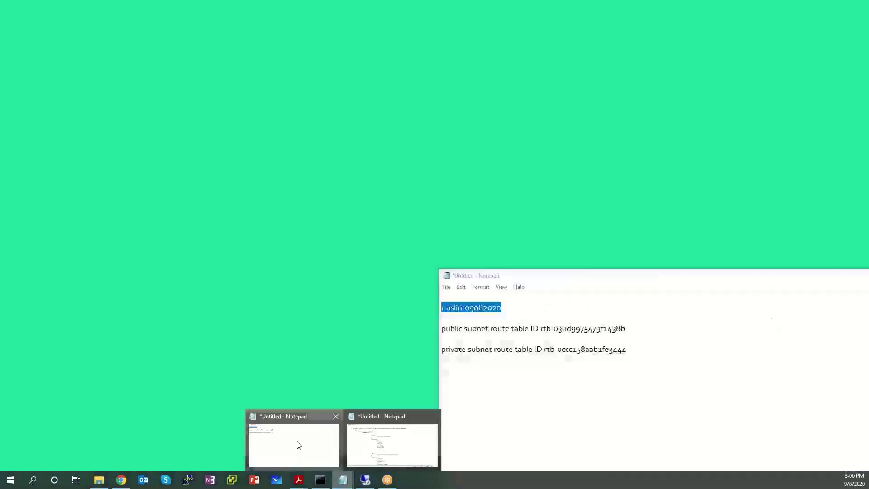
pyautogui.click(296, 443)
pyautogui.click(677, 344)
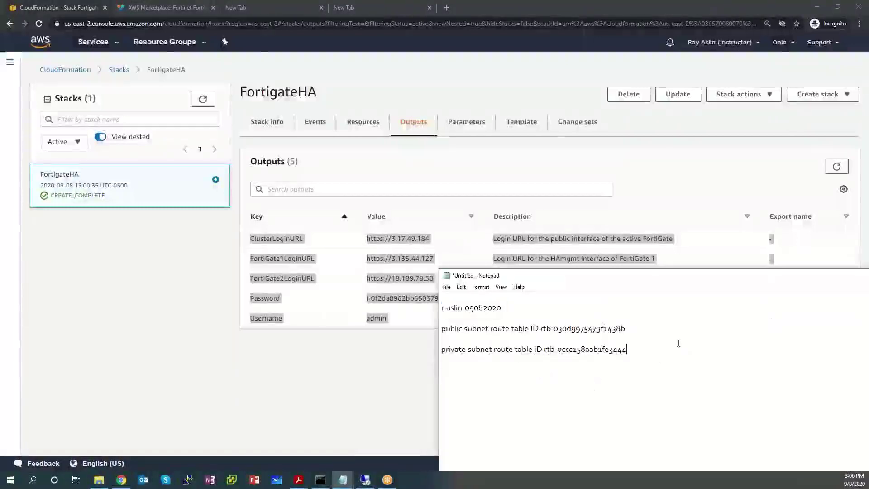
pyautogui.hotkey('ctrl', 'v')
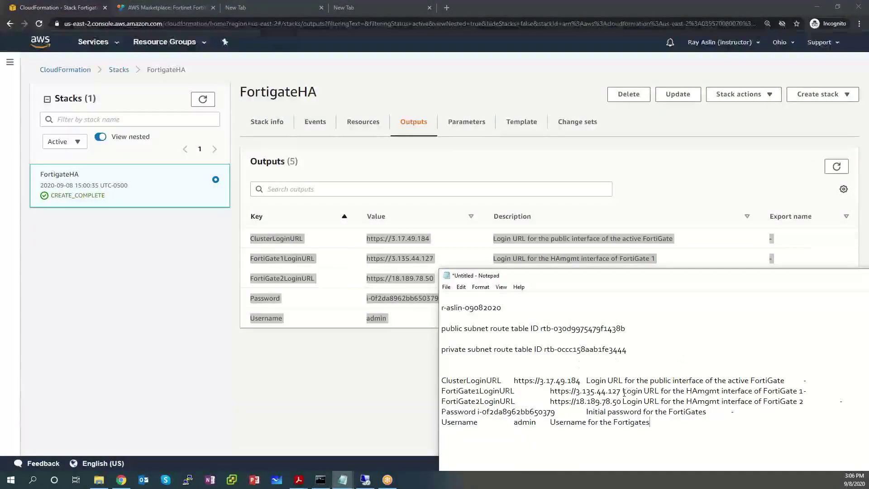
pyautogui.moveTo(621, 392); pyautogui.dragTo(550, 392)
pyautogui.hotkey('ctrl', 'c')
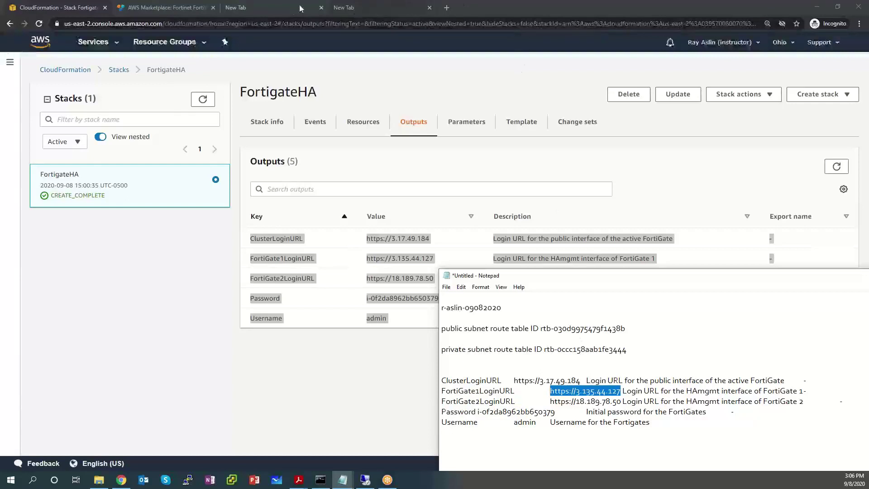
pyautogui.click(281, 8)
# Step: Load FortiGate 1's login address 3.135.44.127 in the new incognito tab
pyautogui.click(280, 22)
pyautogui.hotkey('ctrl', 'v')
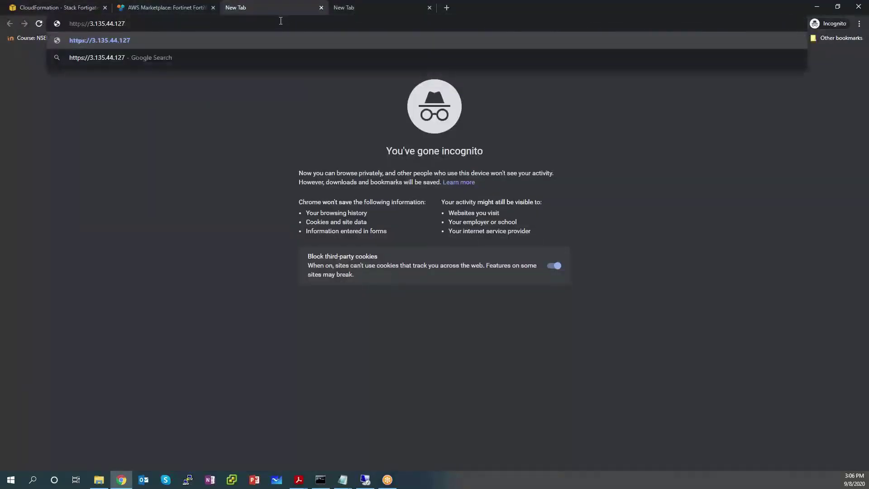
pyautogui.press('Return')
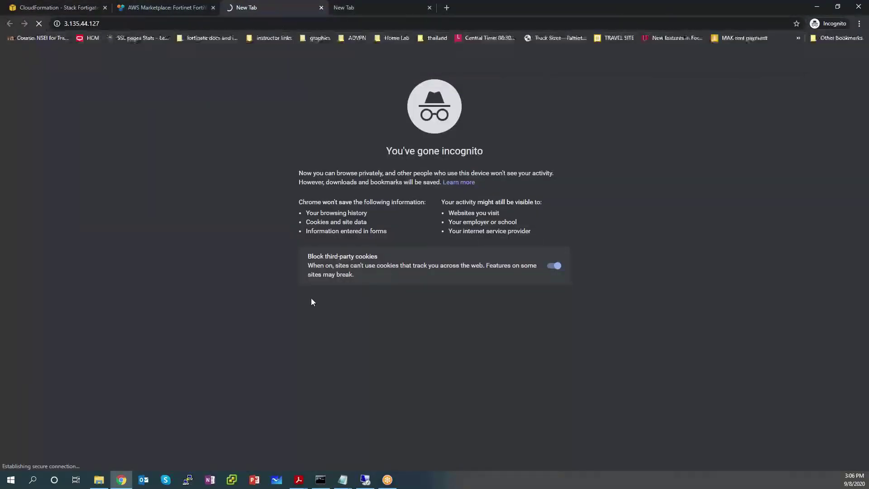
# Step: Copy the initial password from the notes and expand the certificate warning's advanced details
pyautogui.moveTo(342, 479)
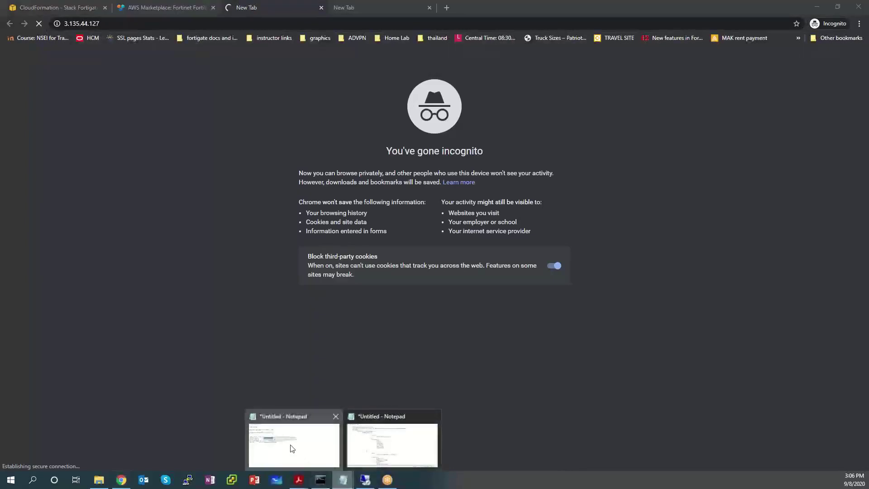
pyautogui.click(291, 446)
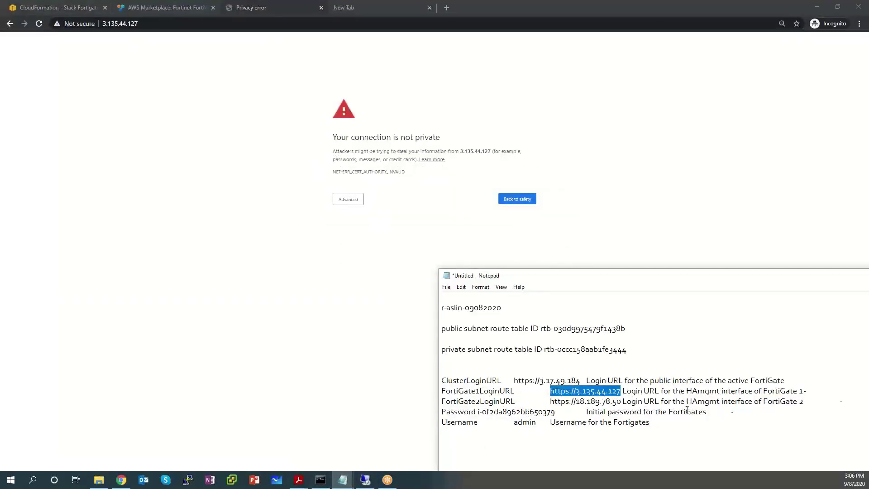
pyautogui.moveTo(556, 412); pyautogui.dragTo(477, 412)
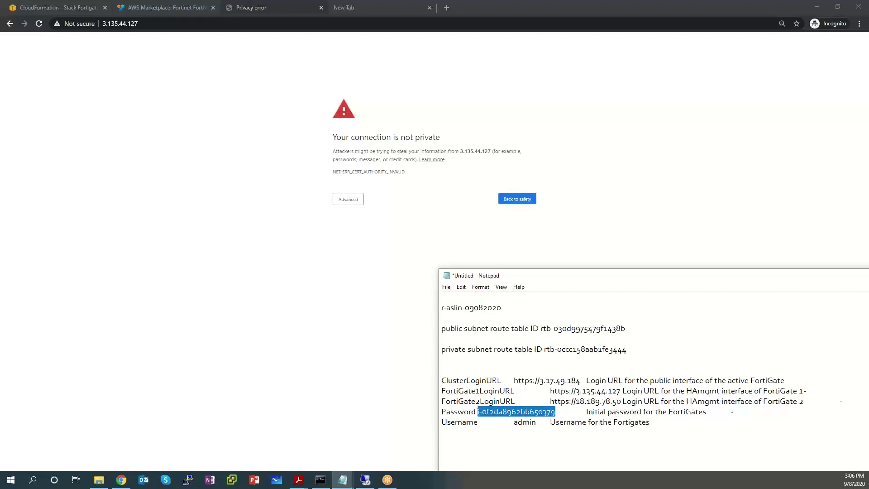
pyautogui.rightClick(498, 412)
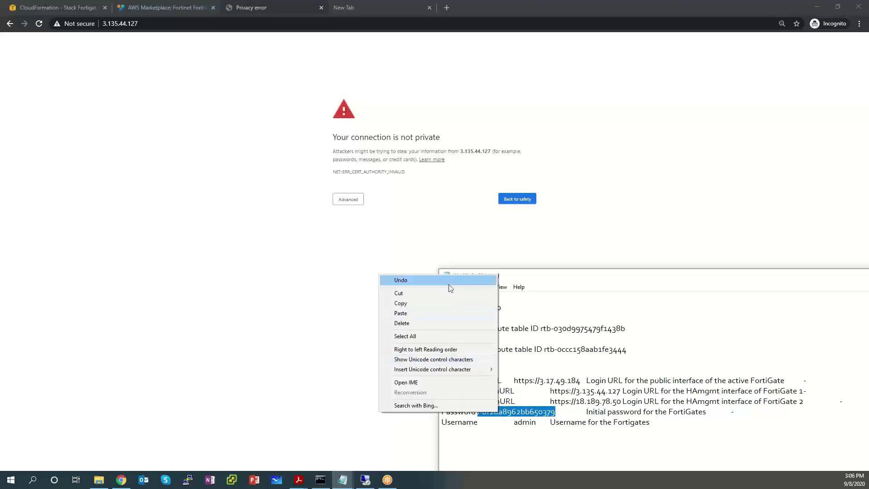
pyautogui.click(452, 307)
pyautogui.click(347, 199)
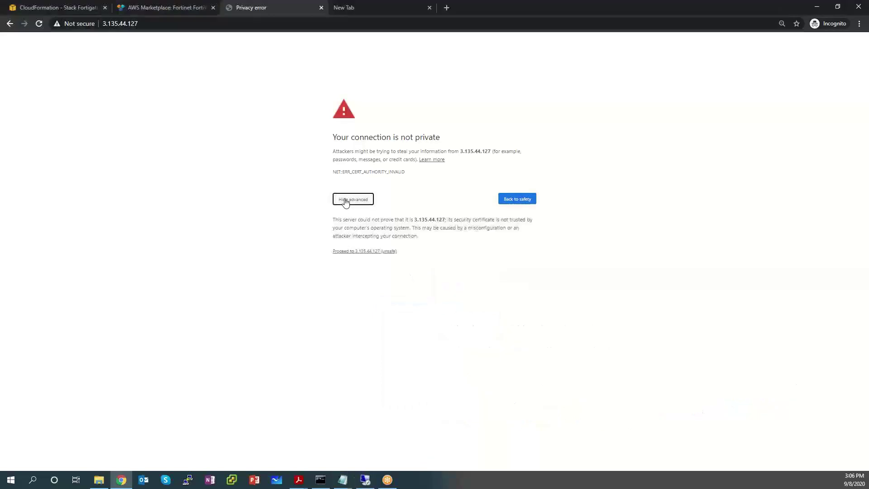
pyautogui.click(361, 252)
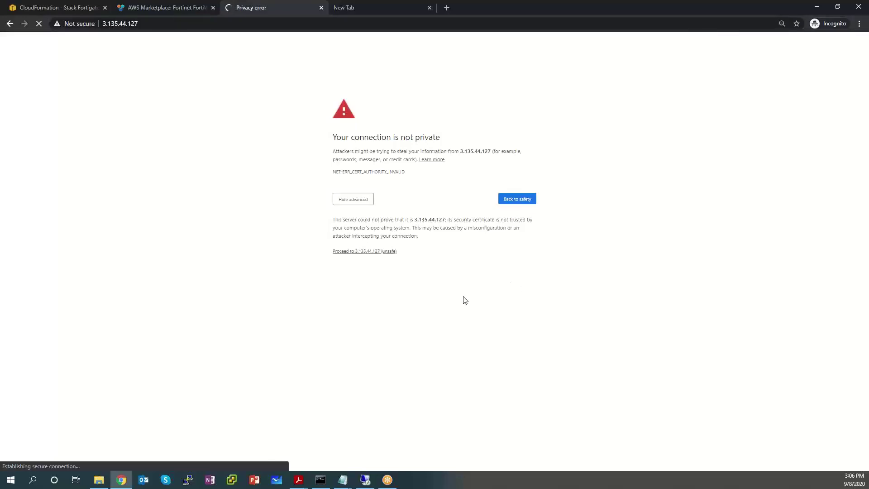
pyautogui.click(74, 11)
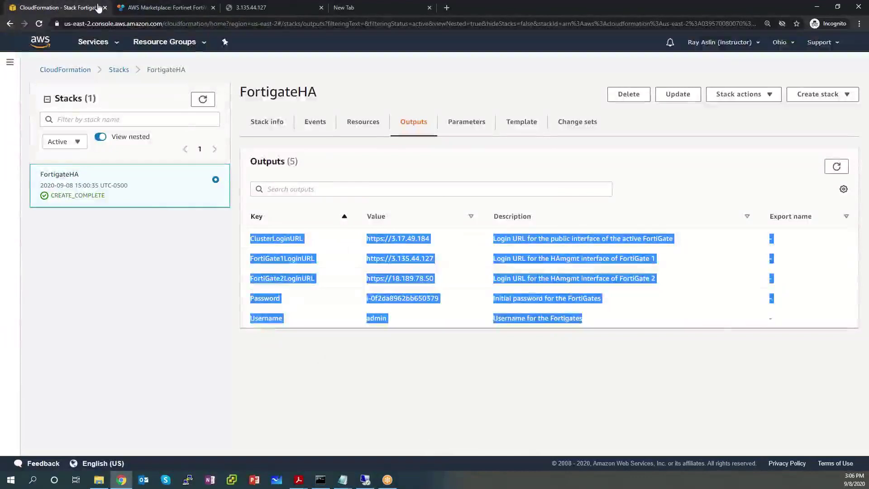
pyautogui.click(106, 42)
# Step: Confirm both FortiGate instances are running in EC2, then reload the 3.135.44.127 management page
pyautogui.click(29, 135)
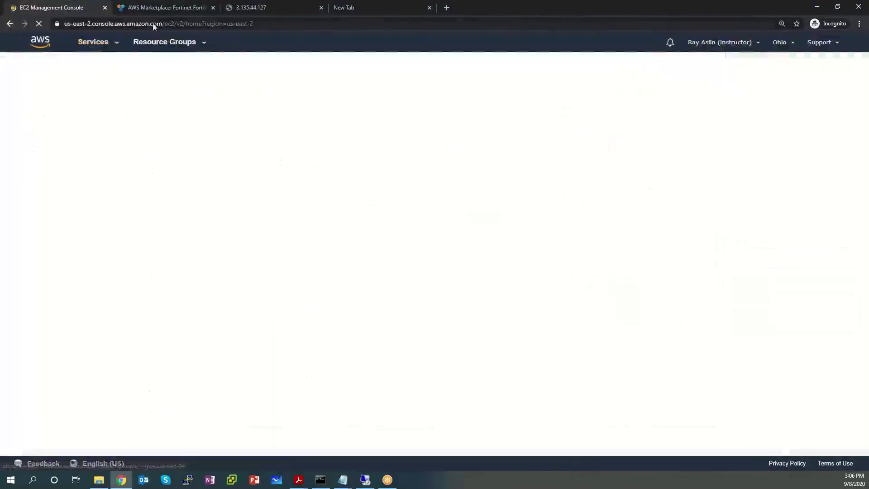
pyautogui.click(270, 8)
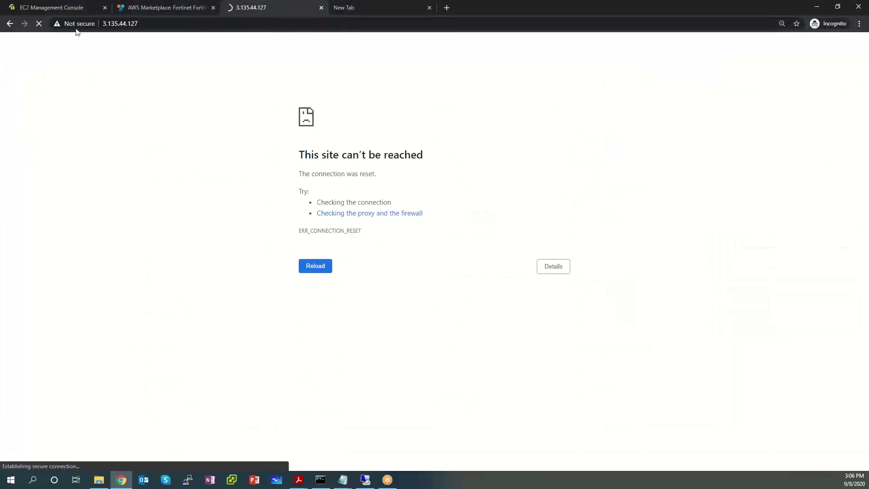
pyautogui.click(60, 10)
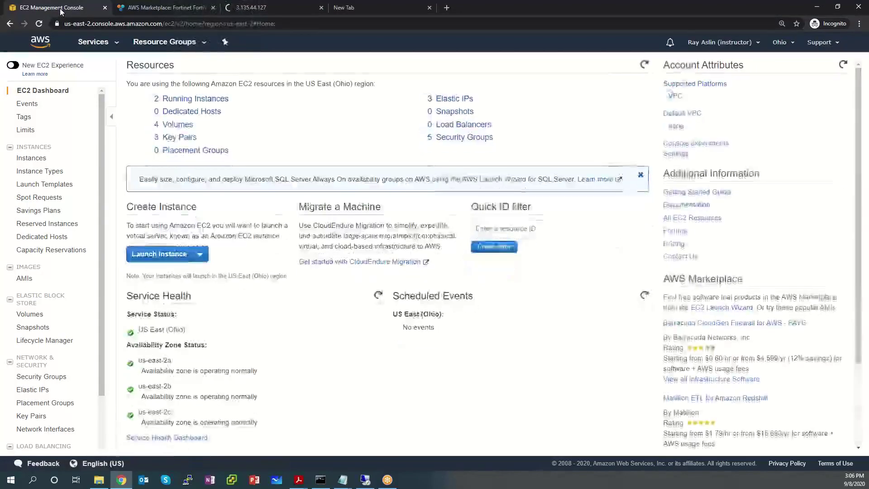
pyautogui.click(32, 158)
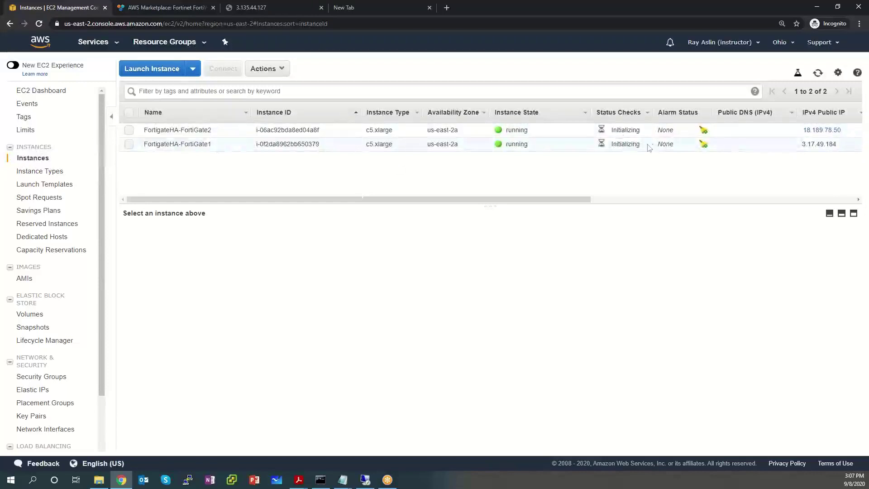
pyautogui.moveTo(639, 146); pyautogui.dragTo(556, 130)
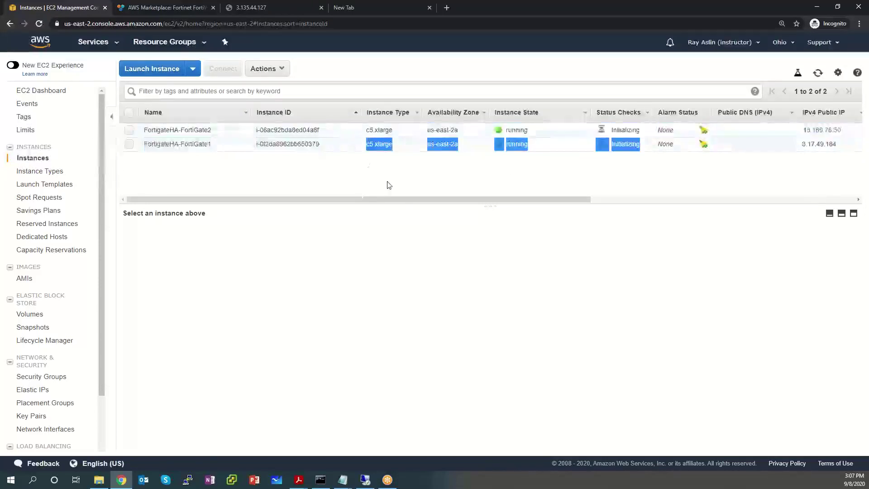
pyautogui.click(398, 191)
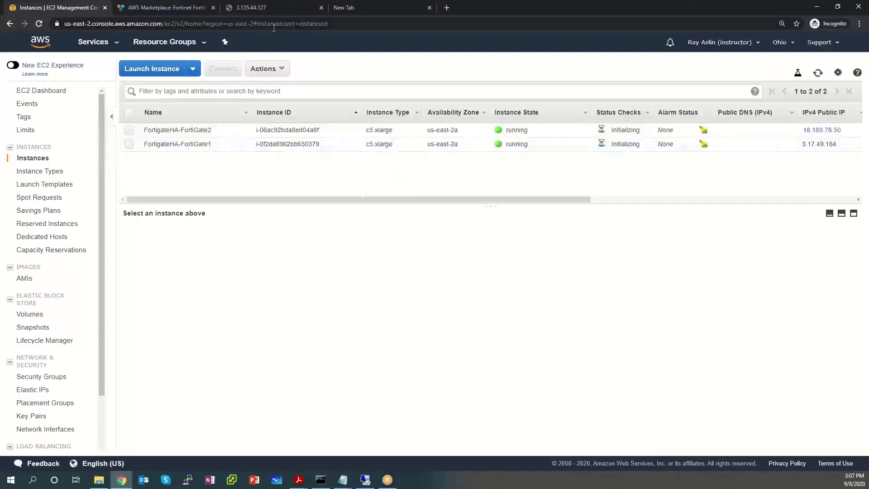
pyautogui.click(260, 10)
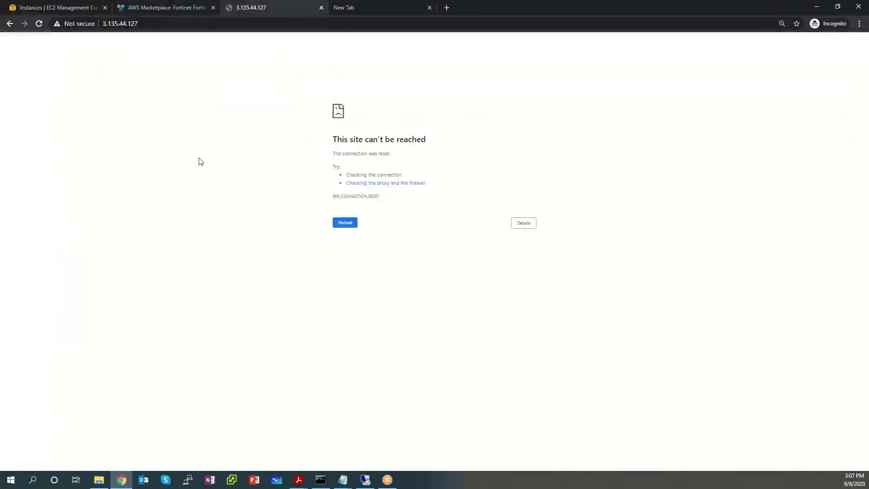
pyautogui.press('F5')
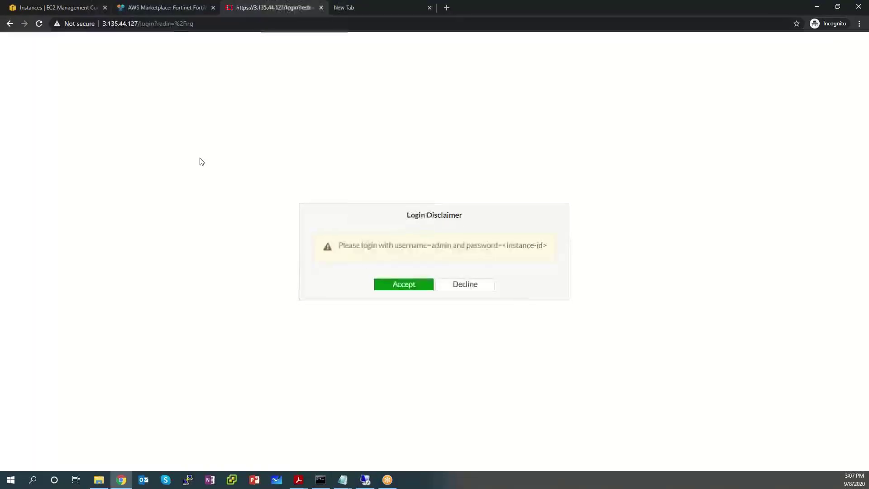
# Step: Accept the disclaimer and enter username admin with the pasted initial password
pyautogui.click(408, 287)
pyautogui.click(395, 240)
pyautogui.write('adm')
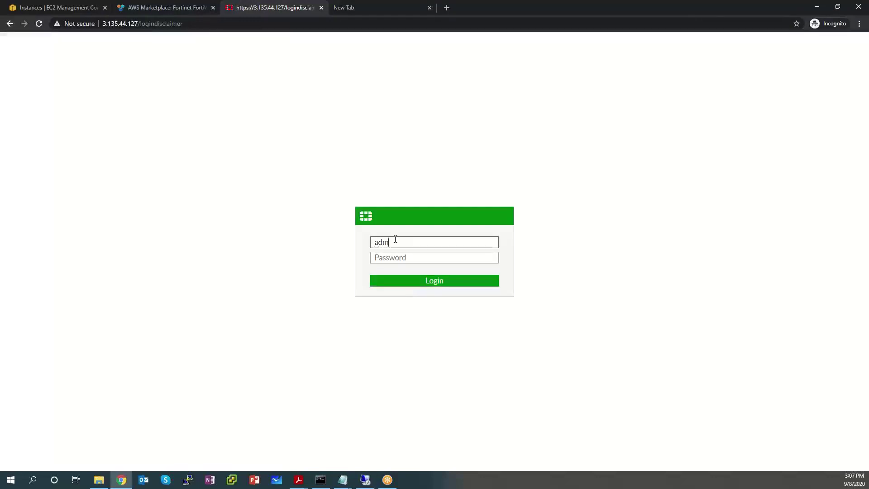
pyautogui.write('in')
pyautogui.press('Tab')
pyautogui.hotkey('ctrl', 'v')
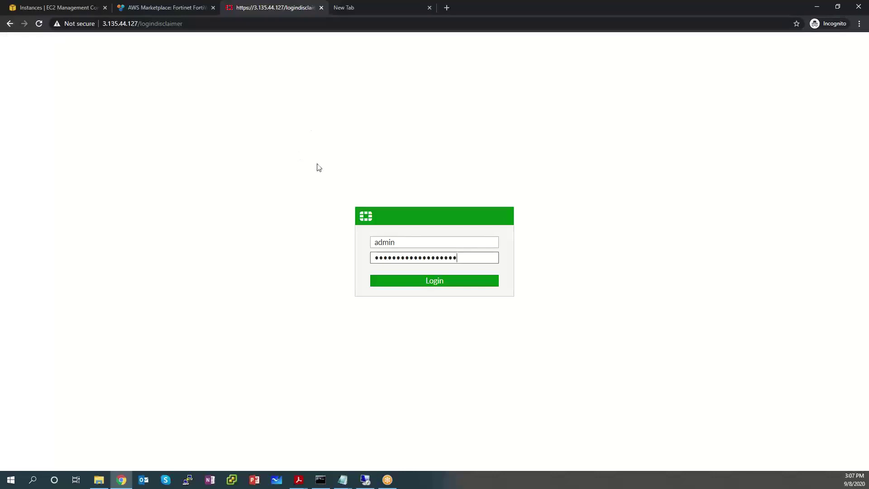
# Step: Compare the pasted password's last digits against the password stored in the notes
pyautogui.click(350, 480)
pyautogui.click(322, 447)
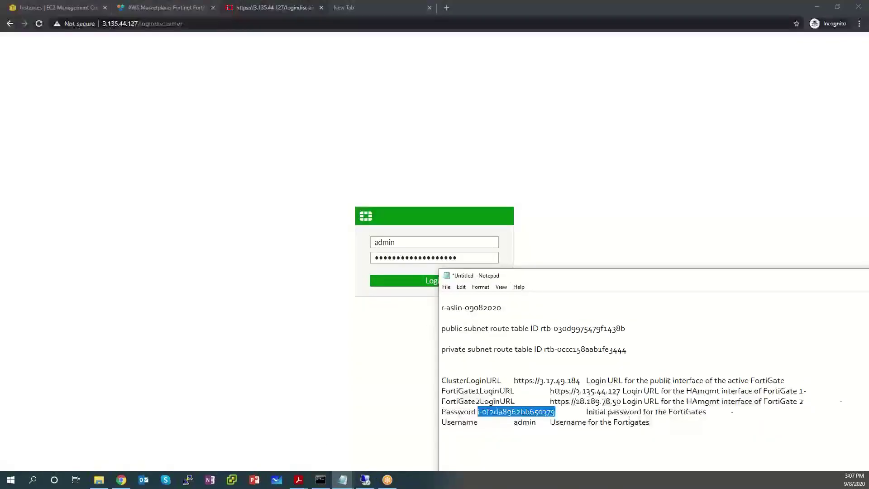
pyautogui.click(555, 411)
pyautogui.moveTo(555, 412); pyautogui.dragTo(478, 412)
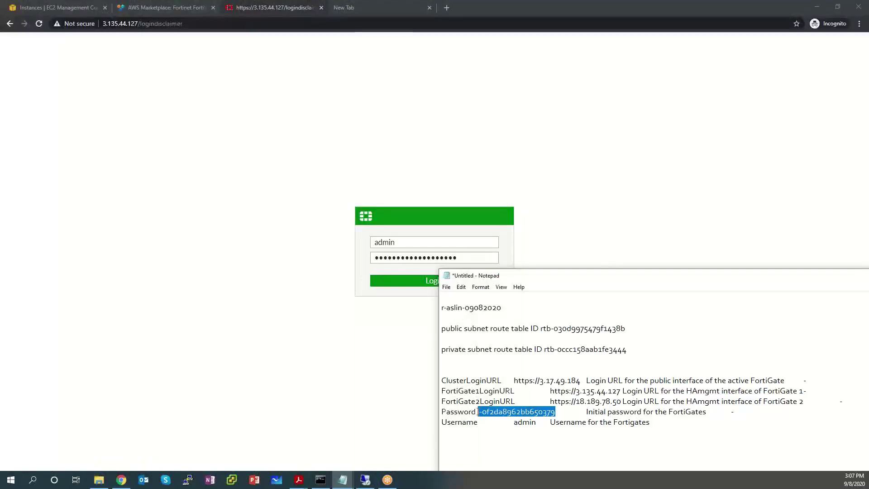
pyautogui.click(558, 413)
pyautogui.moveTo(552, 412); pyautogui.dragTo(537, 412)
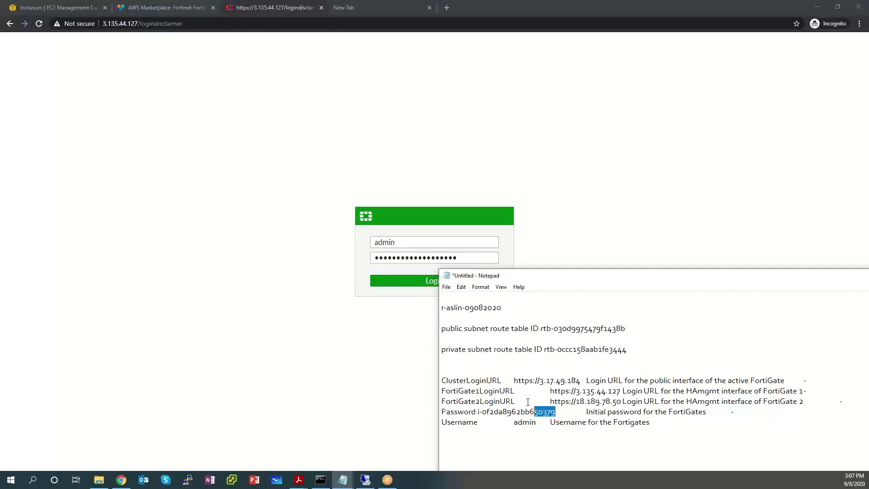
pyautogui.click(84, 13)
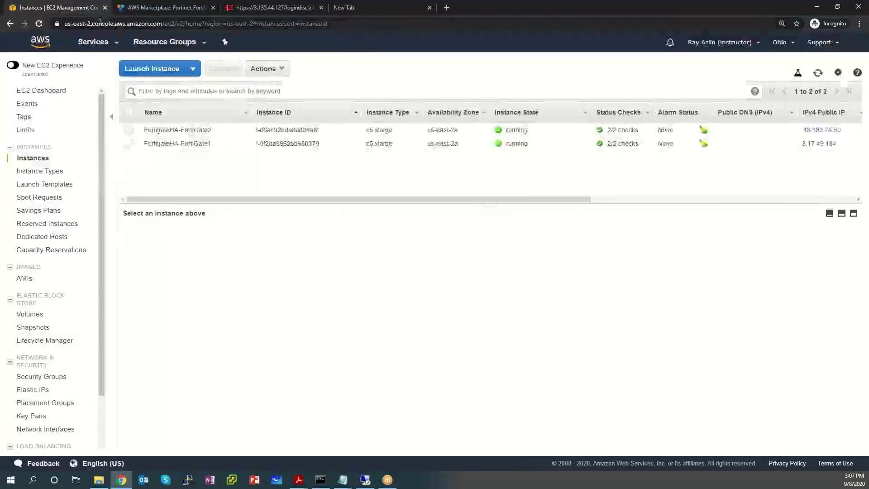
# Step: Check FortiGate1's instance ID in its EC2 details, then return to the 3.135.44.127 login page
pyautogui.click(334, 149)
pyautogui.moveTo(324, 144); pyautogui.dragTo(257, 144)
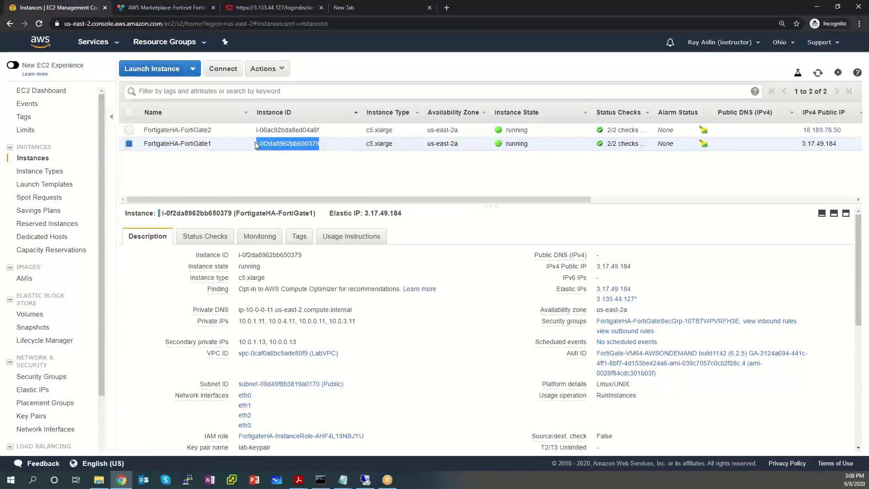
pyautogui.click(271, 10)
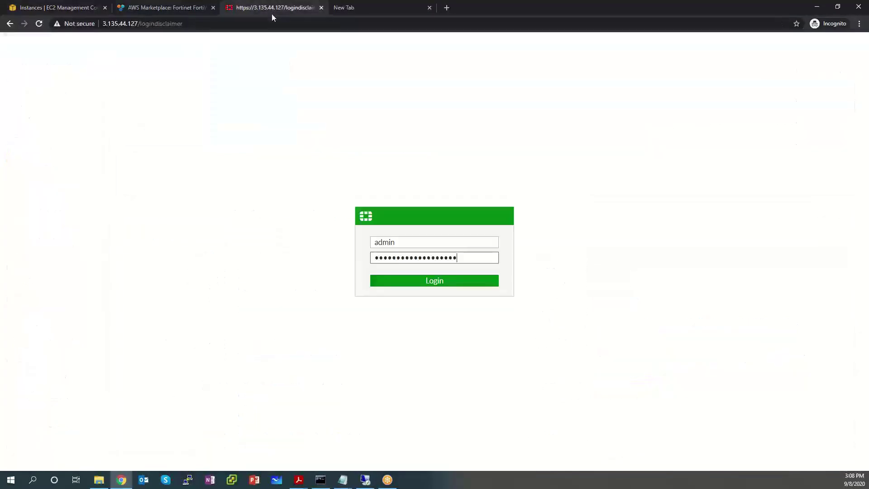
# Step: Log in and replace the default admin password with a new, confirmed password
pyautogui.click(447, 282)
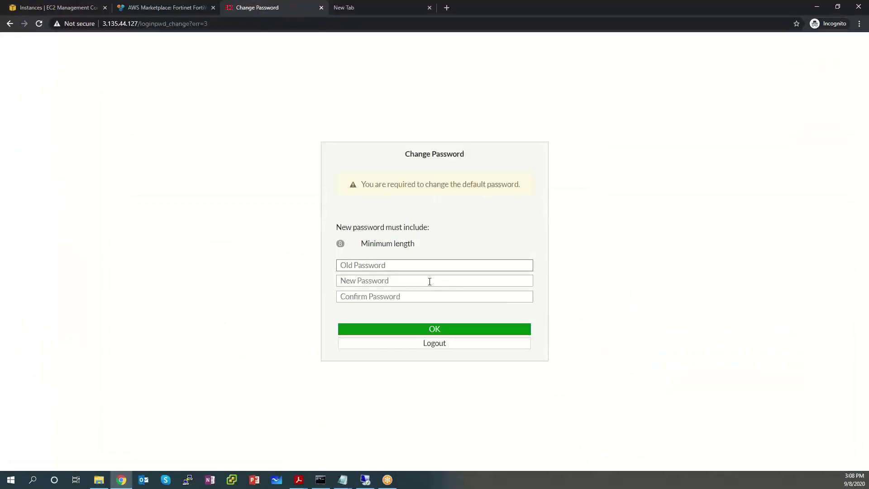
pyautogui.hotkey('ctrl', 'v')
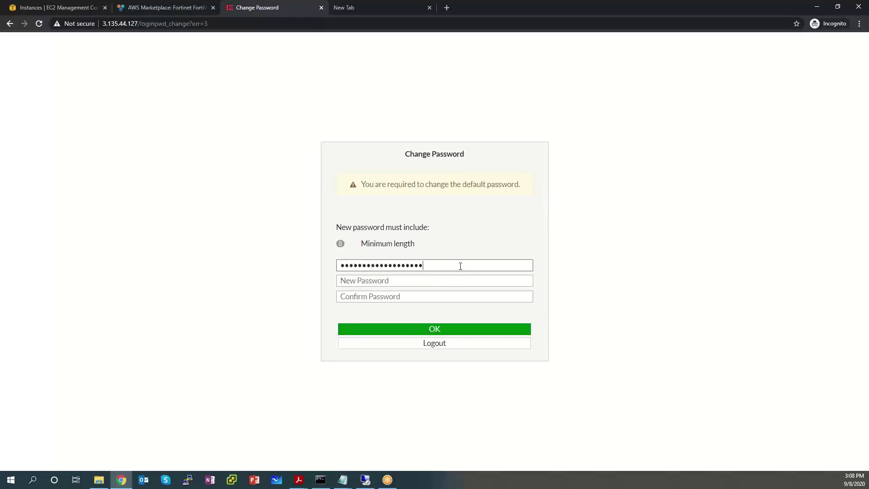
pyautogui.press('Tab')
pyautogui.write('•••••')
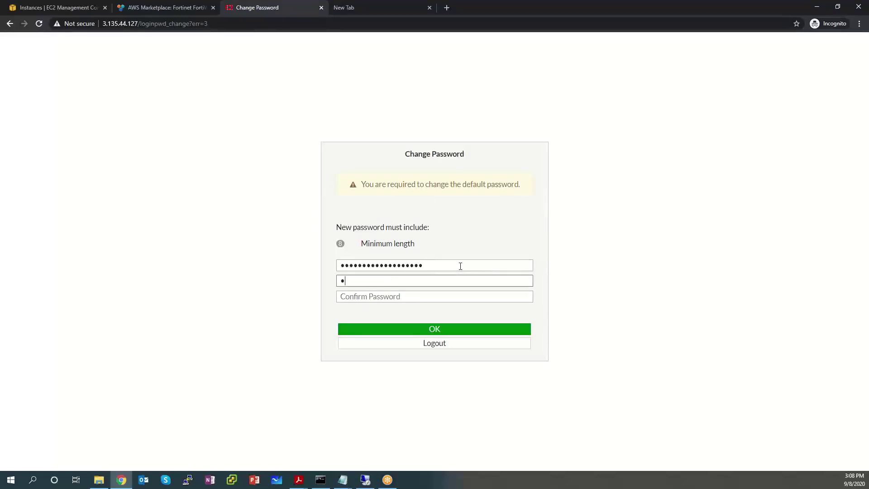
pyautogui.press('Tab')
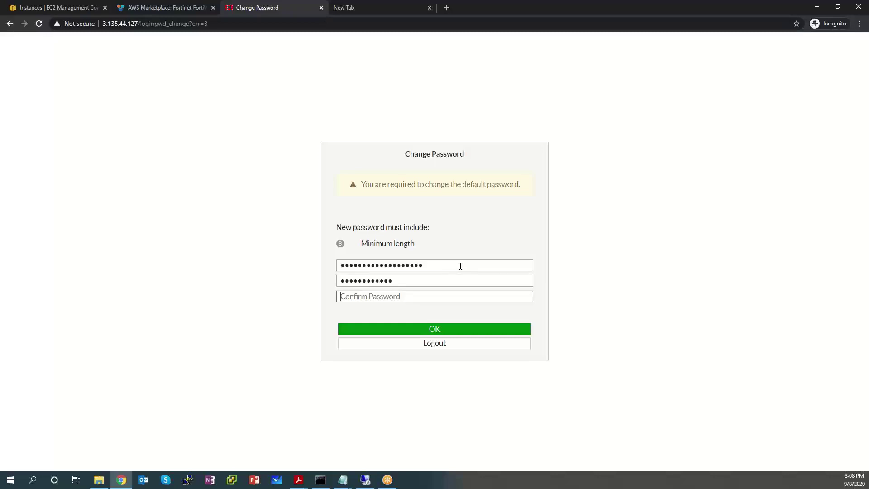
pyautogui.write('••••••••••')
pyautogui.press('Return')
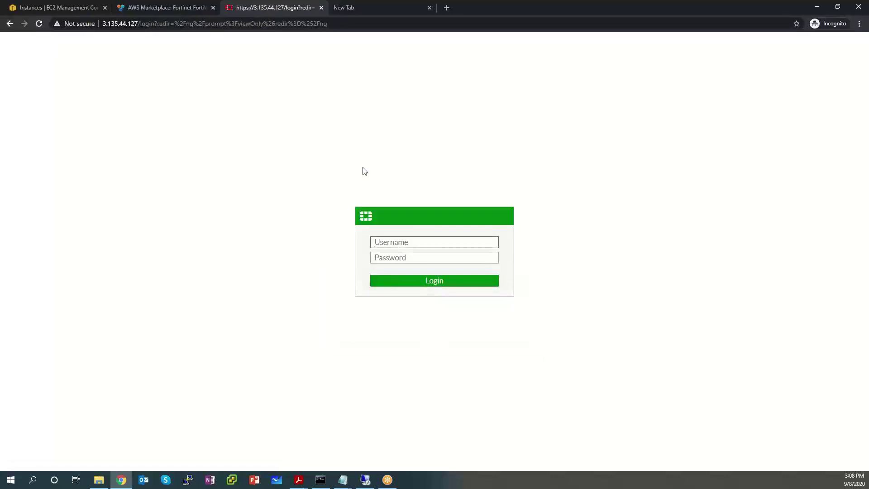
# Step: Sign back in as admin using the new password
pyautogui.write('admin')
pyautogui.press('Tab')
pyautogui.write('•••••••')
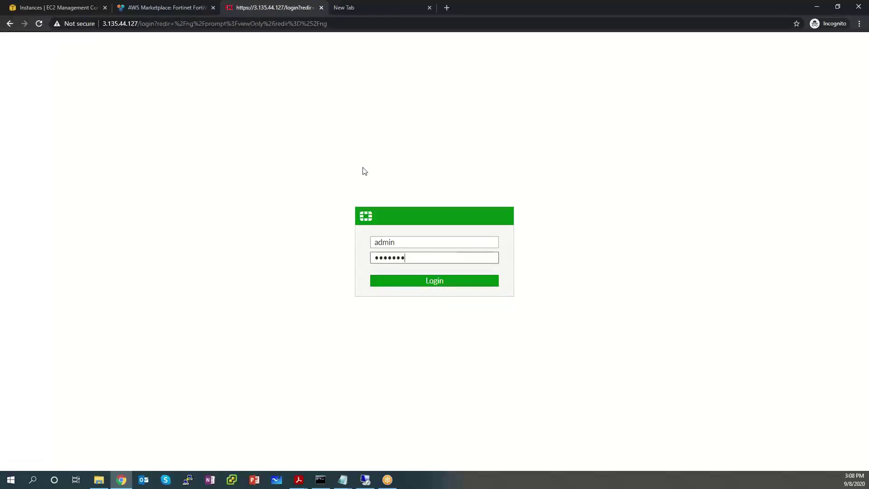
pyautogui.press('Return')
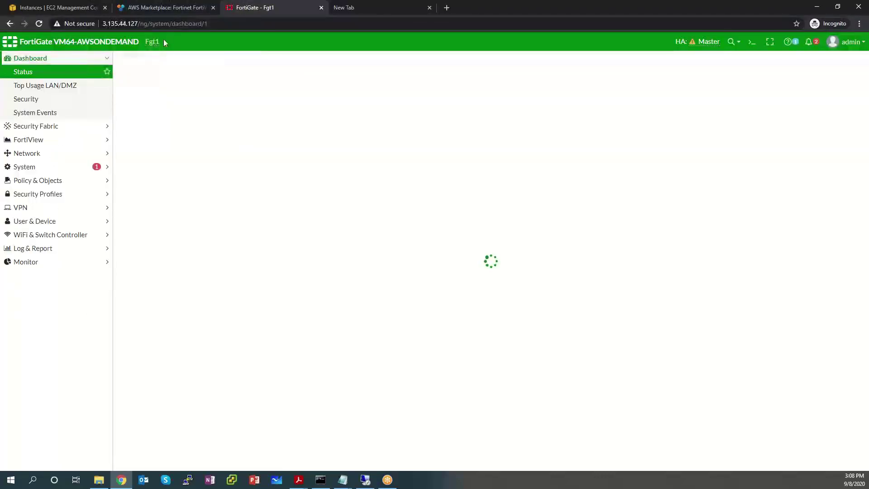
# Step: Open System > HA, select the Fgt2 slave member, and refresh the cluster status
pyautogui.moveTo(164, 59); pyautogui.dragTo(141, 43)
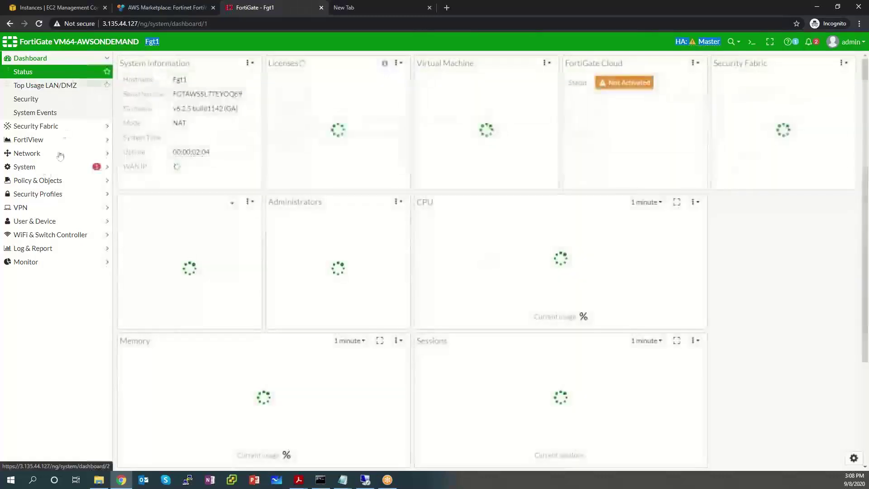
pyautogui.click(42, 167)
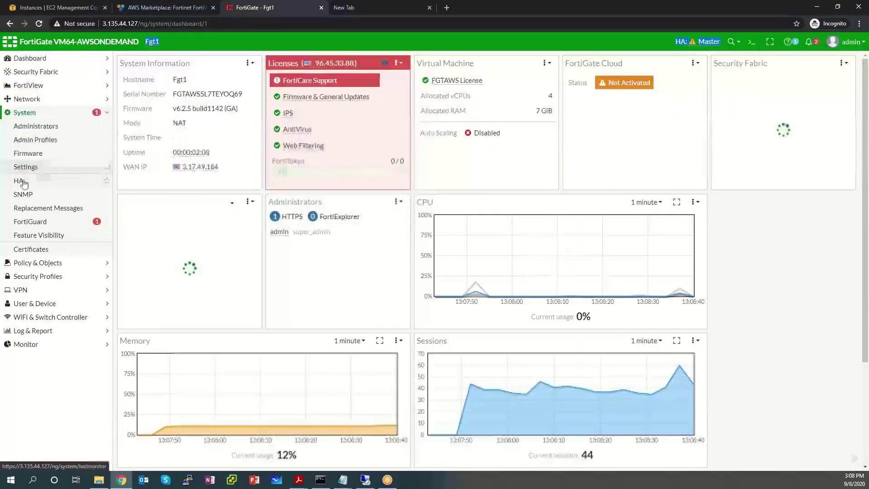
pyautogui.click(23, 182)
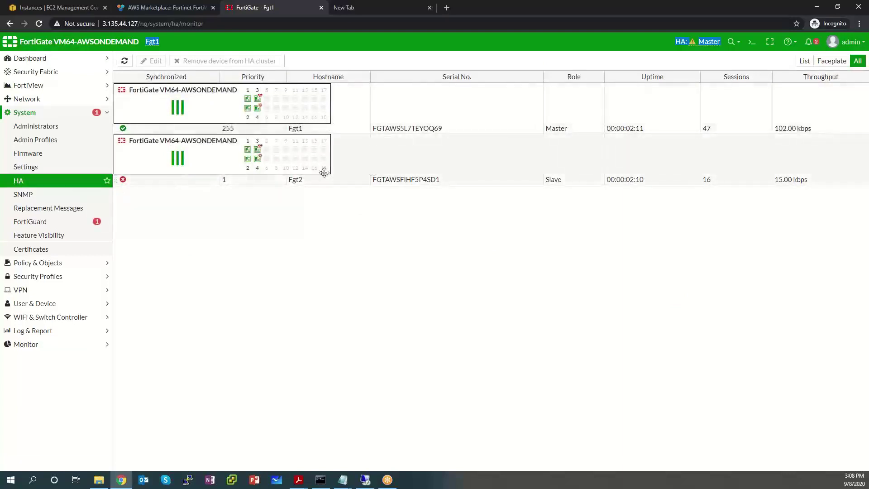
pyautogui.click(373, 173)
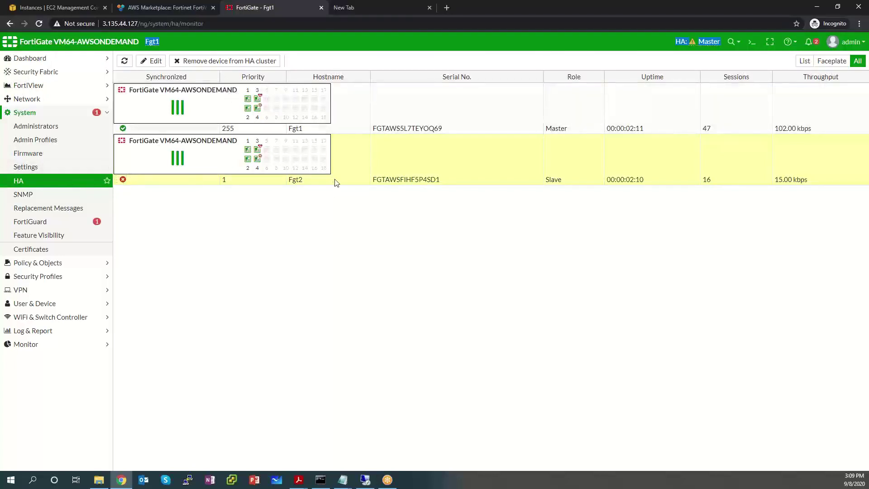
pyautogui.click(125, 61)
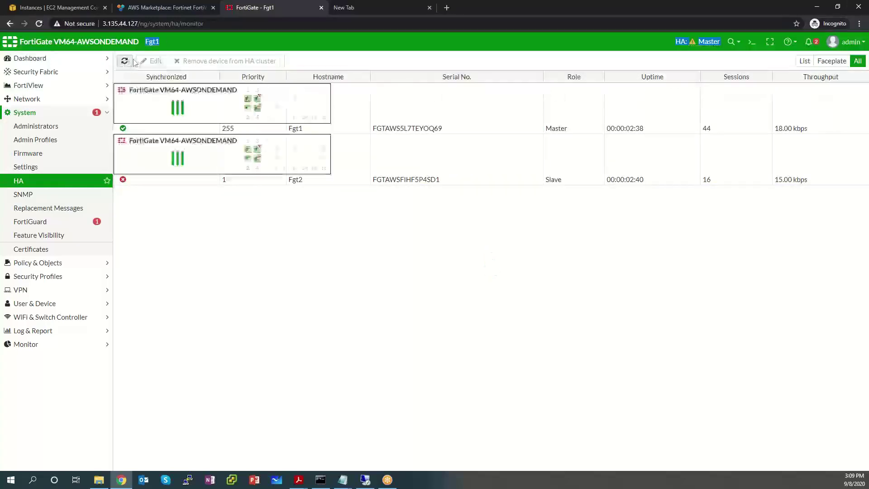
pyautogui.moveTo(257, 150)
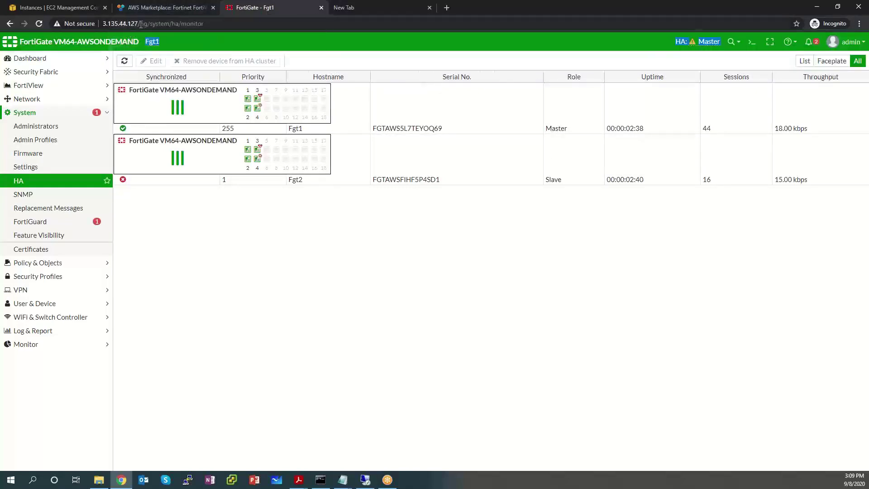
# Step: Copy the cluster login URL from the notes
pyautogui.moveTo(342, 483)
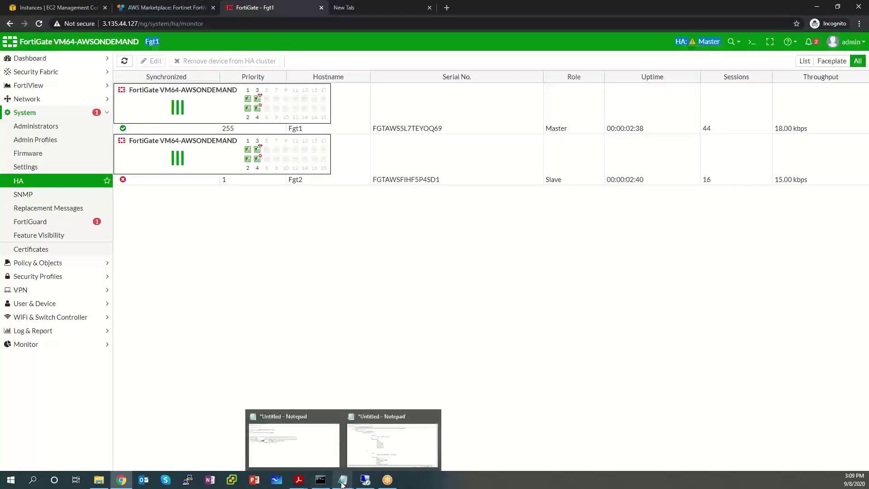
pyautogui.click(282, 451)
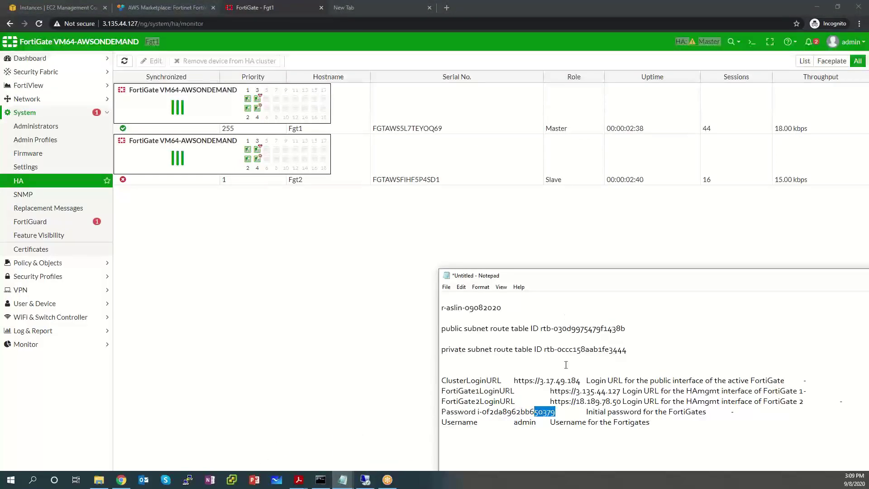
pyautogui.moveTo(579, 380); pyautogui.dragTo(514, 380)
pyautogui.rightClick(536, 380)
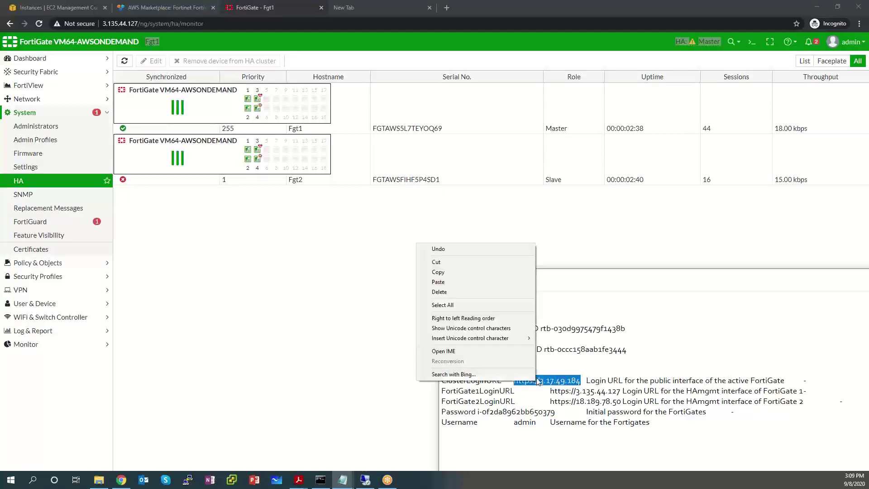
pyautogui.click(488, 272)
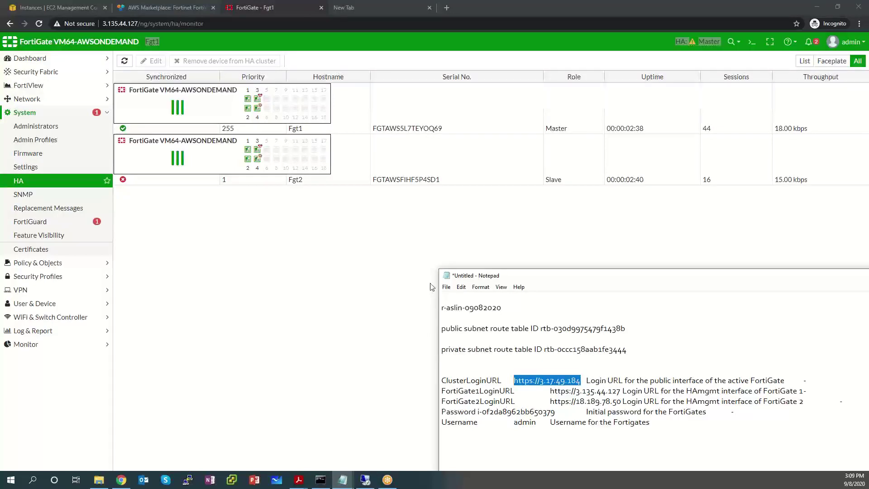
# Step: Load the cluster login URL in the new tab, bypassing the certificate warning for 3.17.49.184
pyautogui.click(358, 7)
pyautogui.hotkey('ctrl', 'v')
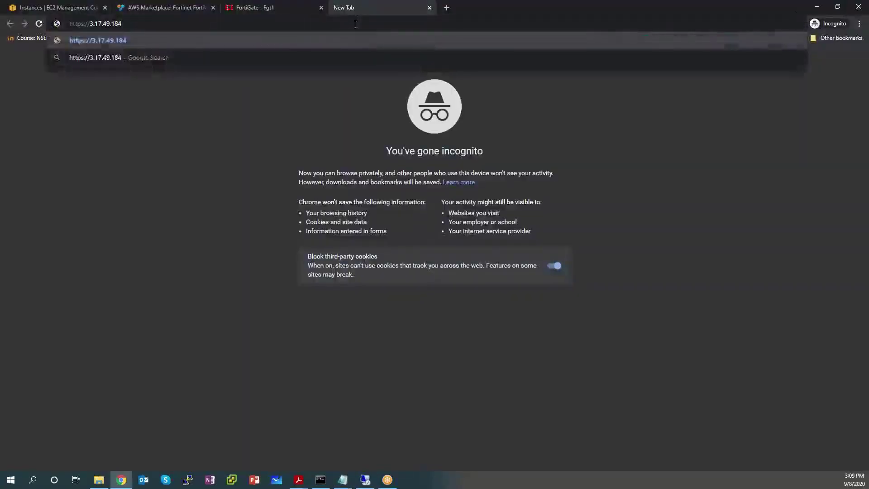
pyautogui.press('Return')
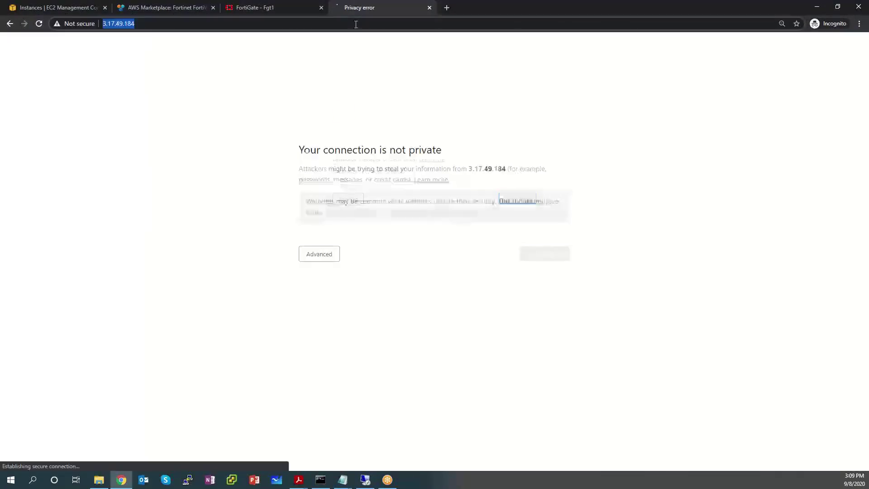
pyautogui.click(350, 201)
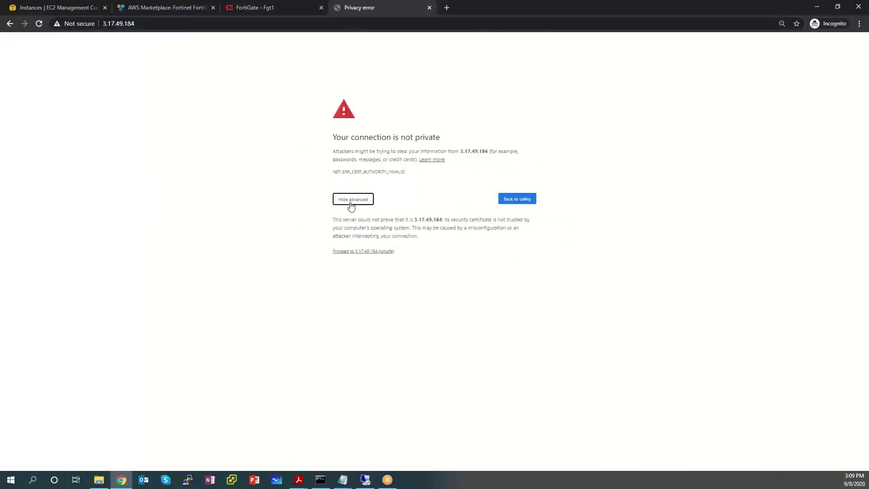
pyautogui.click(356, 253)
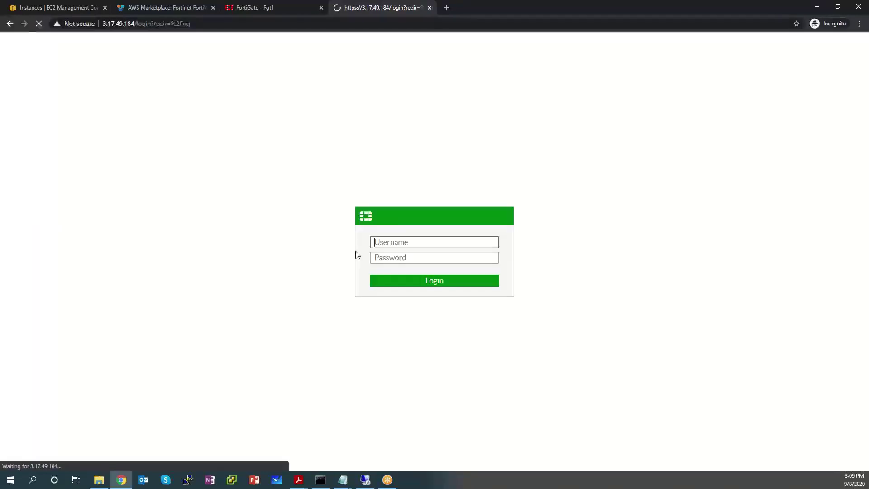
# Step: Log in to the FortiGate GUI as admin with the account password
pyautogui.write('admin')
pyautogui.press('Tab')
pyautogui.write('************')
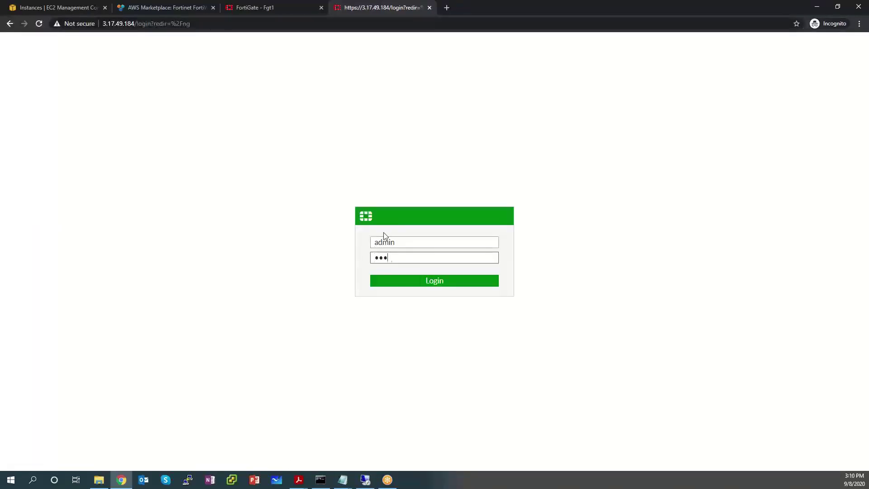
pyautogui.press('Return')
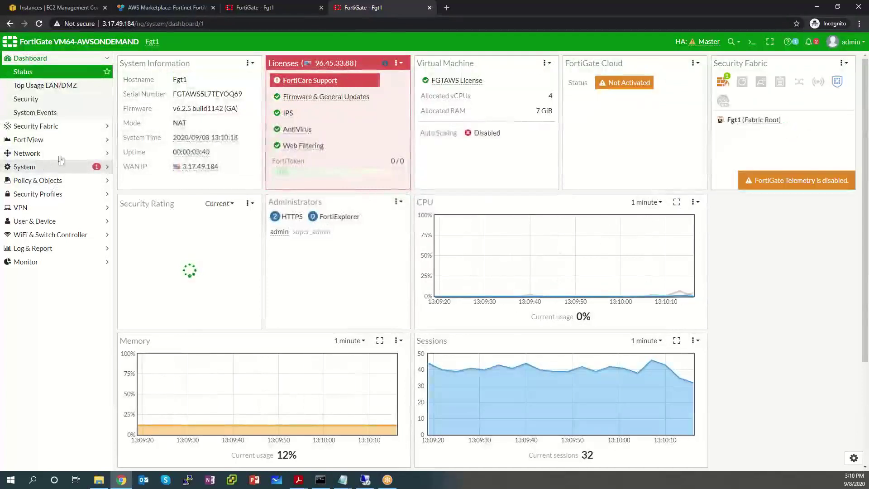
pyautogui.moveTo(162, 32); pyautogui.dragTo(336, 11)
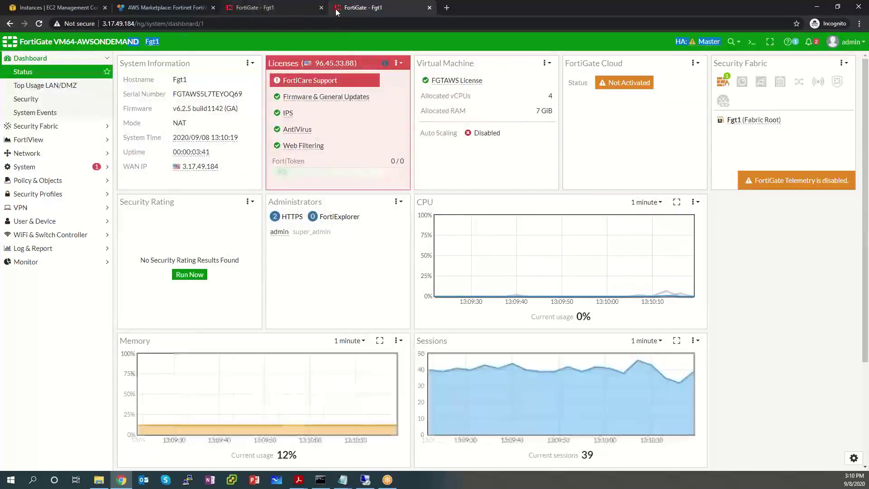
pyautogui.click(66, 8)
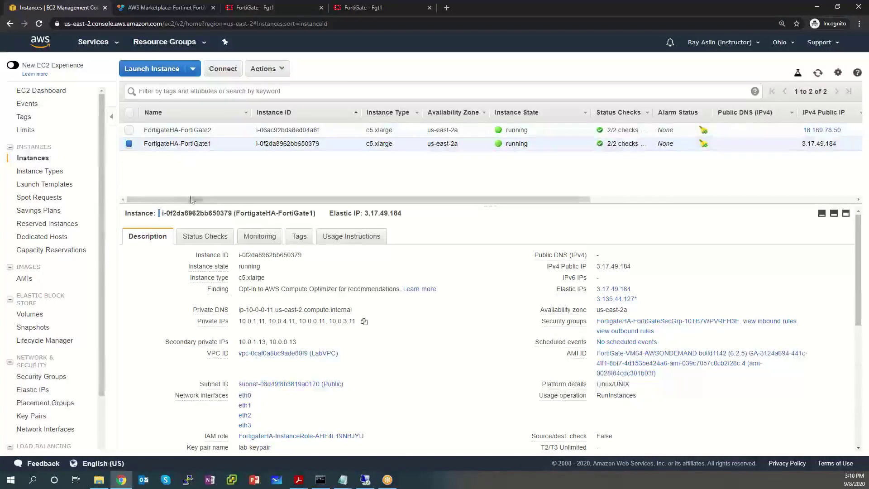
pyautogui.moveTo(242, 320); pyautogui.dragTo(308, 322)
pyautogui.click(363, 321)
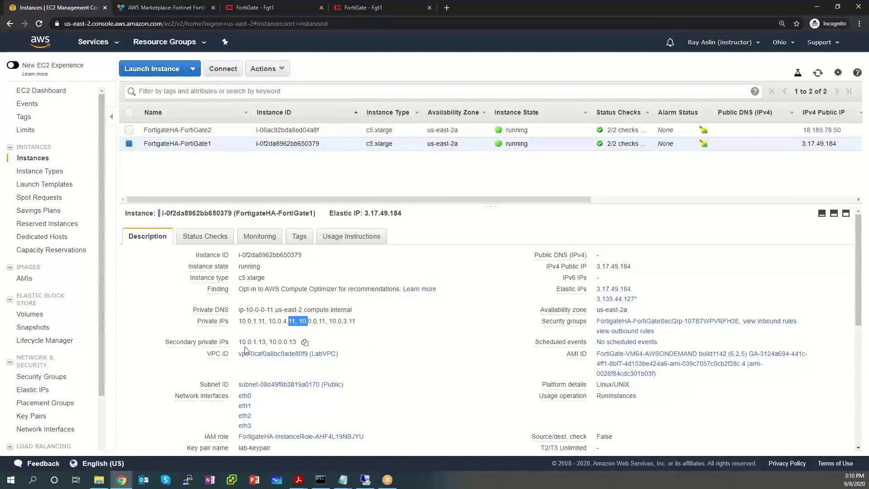
pyautogui.moveTo(238, 342); pyautogui.dragTo(294, 341)
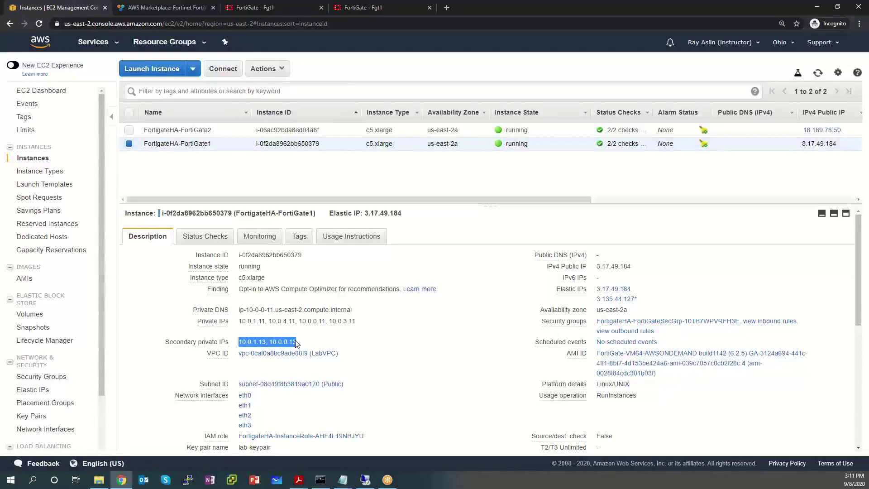
# Step: Inspect FortiGate2's private IP addresses in its instance details
pyautogui.click(193, 131)
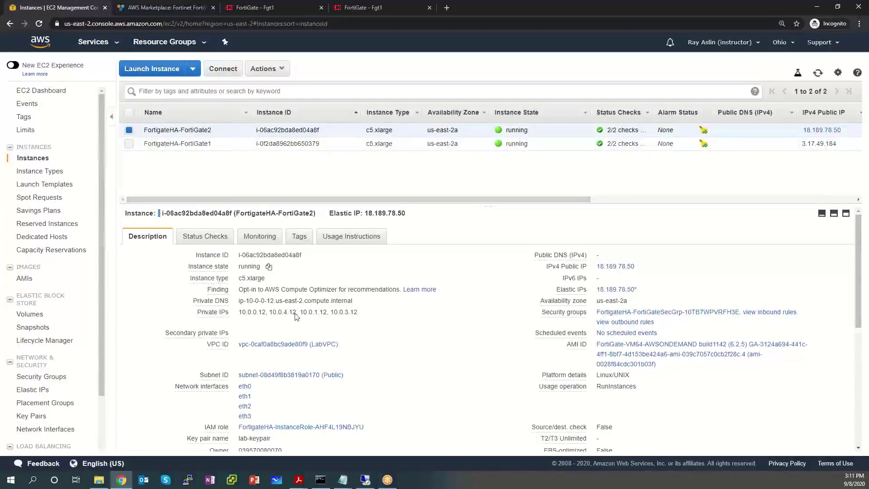
pyautogui.moveTo(332, 300); pyautogui.dragTo(335, 310)
pyautogui.tripleClick(335, 311)
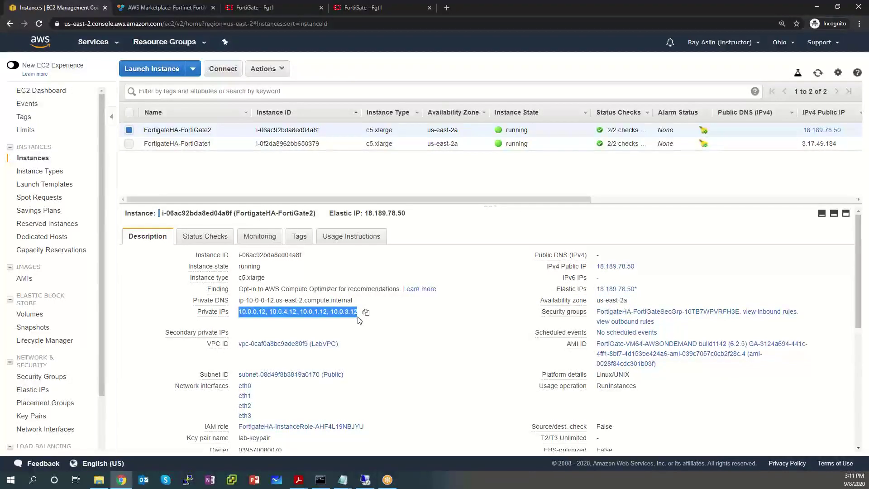
pyautogui.click(289, 339)
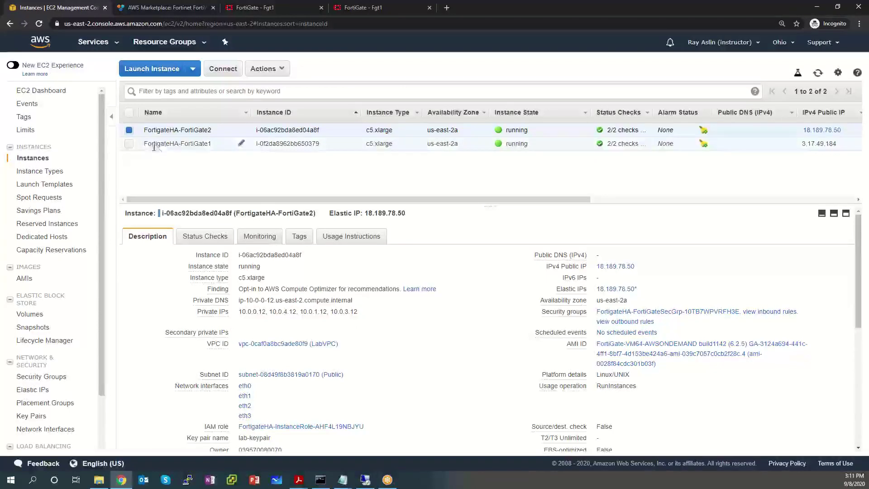
# Step: Read FortiGate1's elastic IP addresses, including 3.135.44.127
pyautogui.click(131, 144)
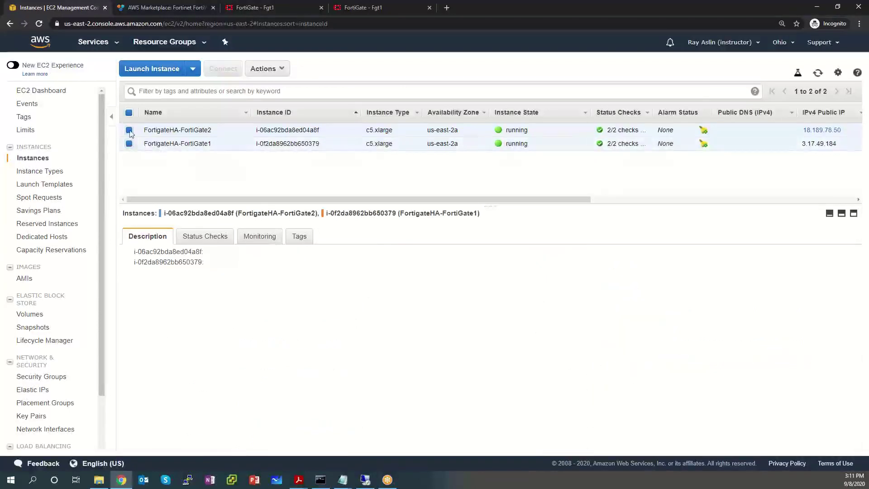
pyautogui.click(129, 130)
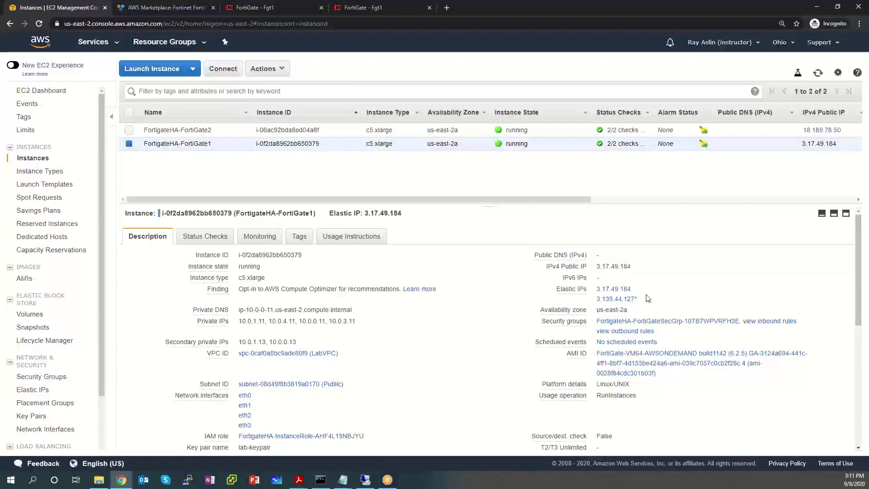
pyautogui.moveTo(648, 298); pyautogui.dragTo(597, 293)
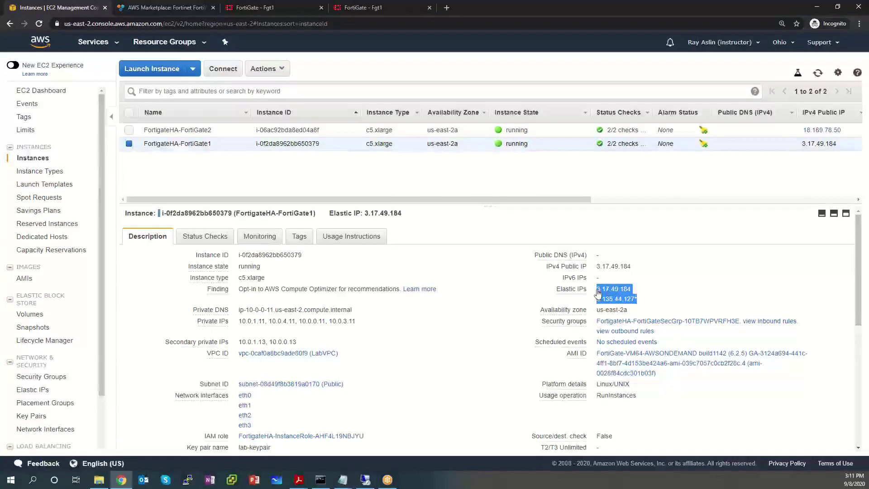
pyautogui.moveTo(599, 293); pyautogui.dragTo(602, 296)
# Step: Check FortiGate2's elastic IP 18.189.78.50, then open the Elastic IPs list
pyautogui.click(216, 132)
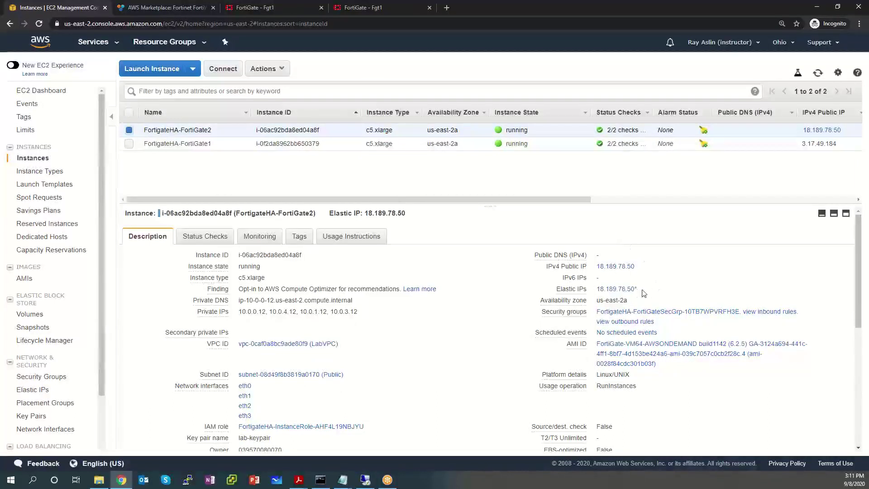
pyautogui.moveTo(642, 291); pyautogui.dragTo(600, 291)
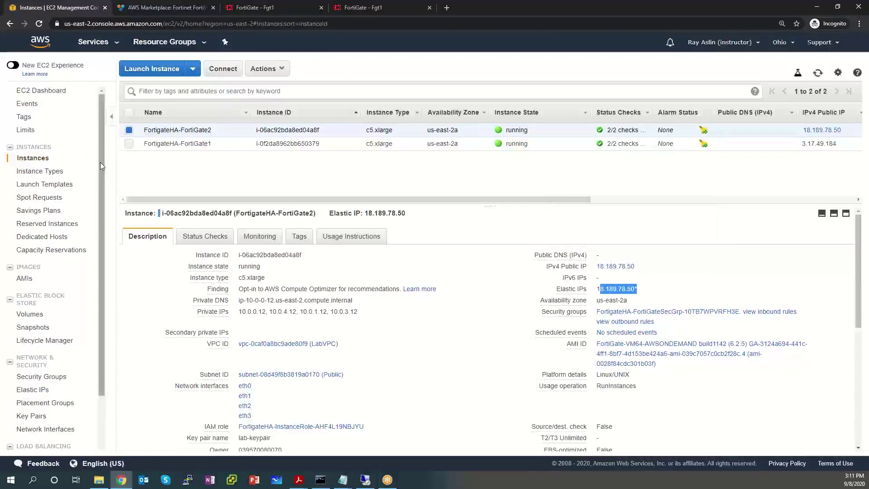
pyautogui.moveTo(99, 169); pyautogui.dragTo(104, 222)
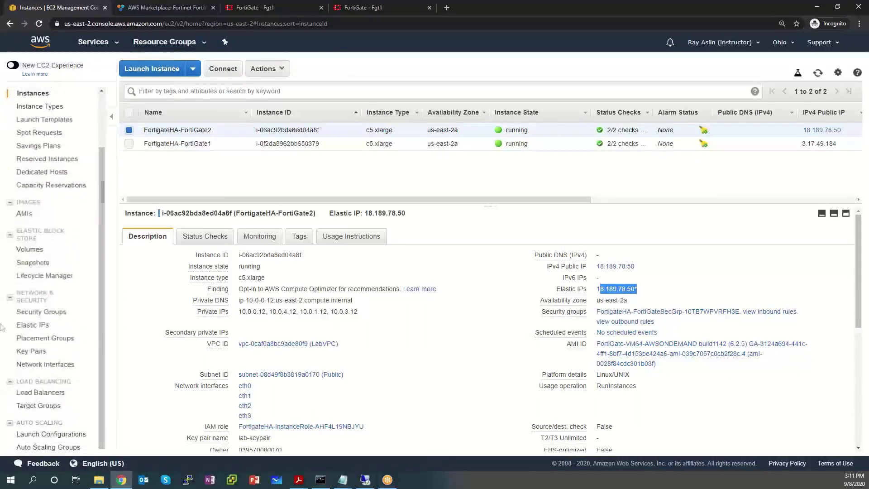
pyautogui.click(25, 328)
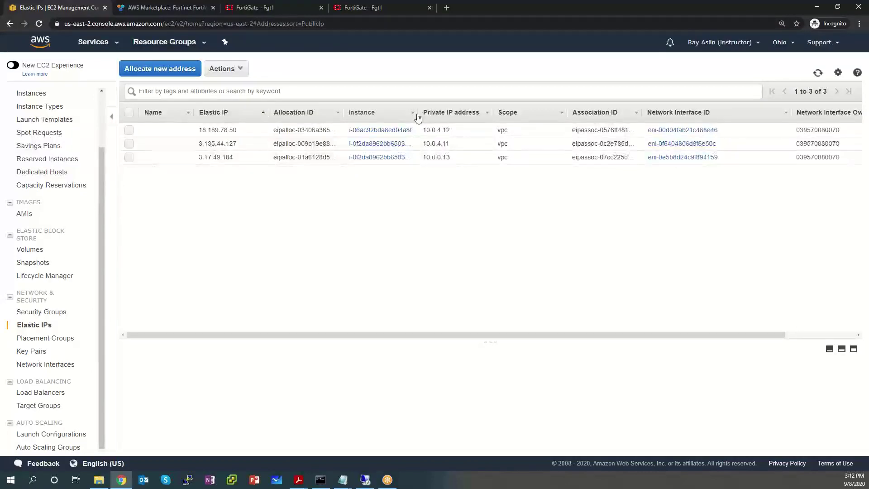
# Step: Widen the Instance column and view elastic IP 3.17.49.184's details with private IP 10.0.0.13
pyautogui.moveTo(416, 113); pyautogui.dragTo(446, 117)
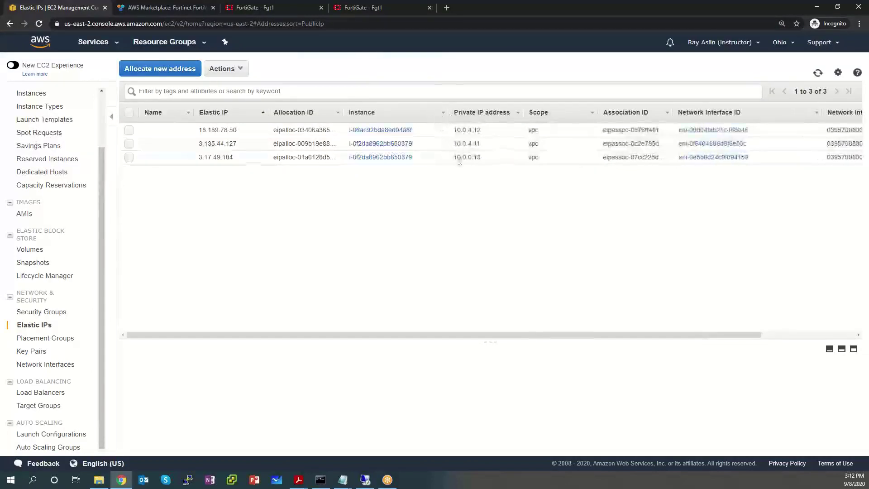
pyautogui.click(505, 160)
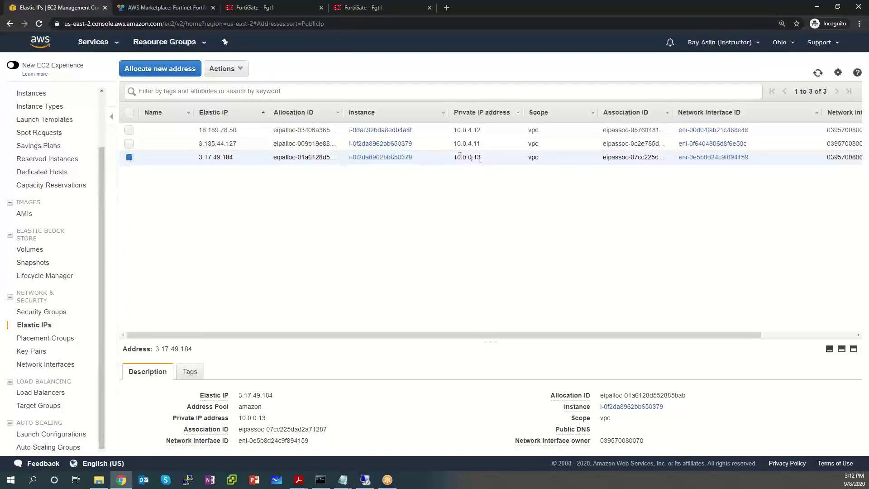
pyautogui.moveTo(481, 162); pyautogui.dragTo(454, 162)
pyautogui.moveTo(481, 144); pyautogui.dragTo(457, 129)
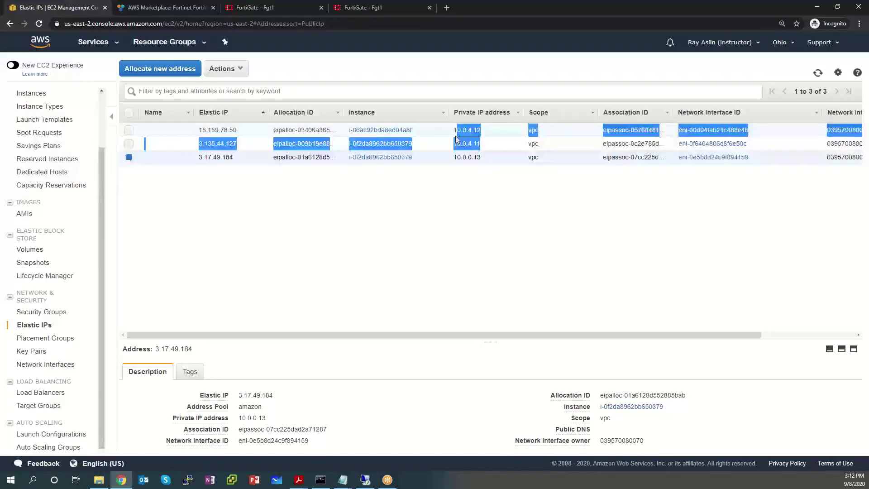
pyautogui.click(691, 240)
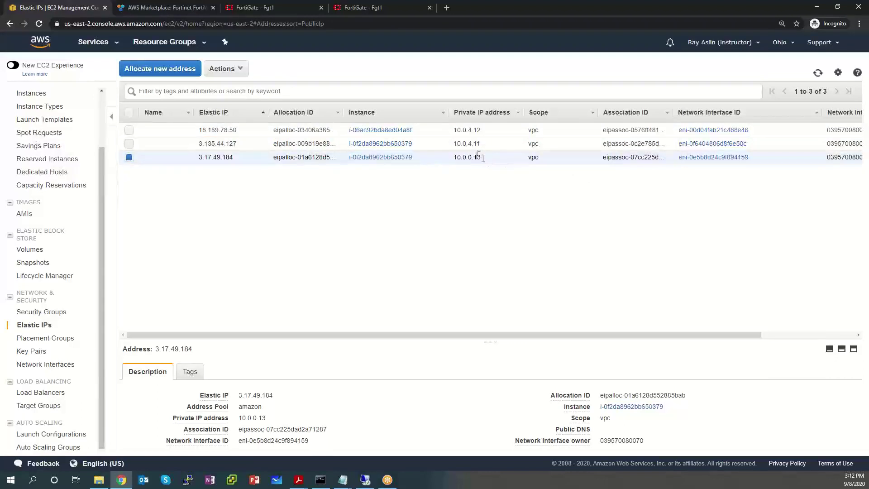
pyautogui.moveTo(482, 161); pyautogui.dragTo(453, 163)
# Step: Select the network interface ID eni-0e5b8d24c9f894159 for 3.17.49.184
pyautogui.moveTo(759, 158); pyautogui.dragTo(677, 159)
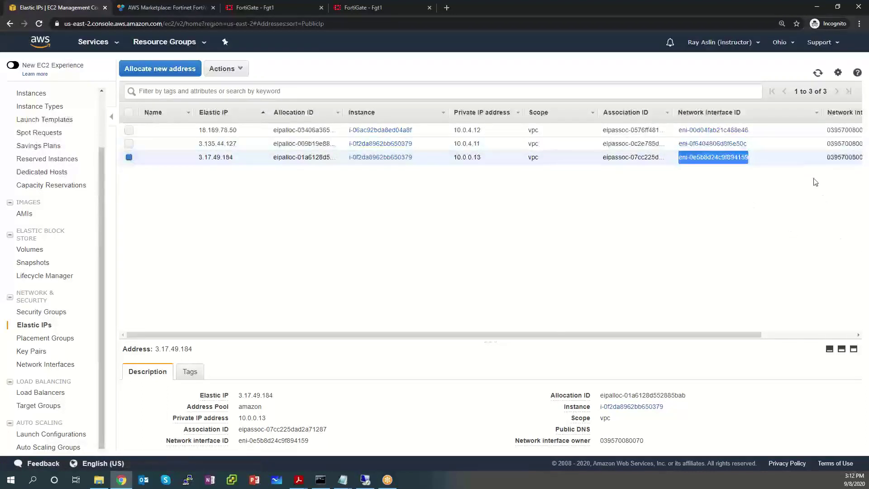
pyautogui.rightClick(733, 158)
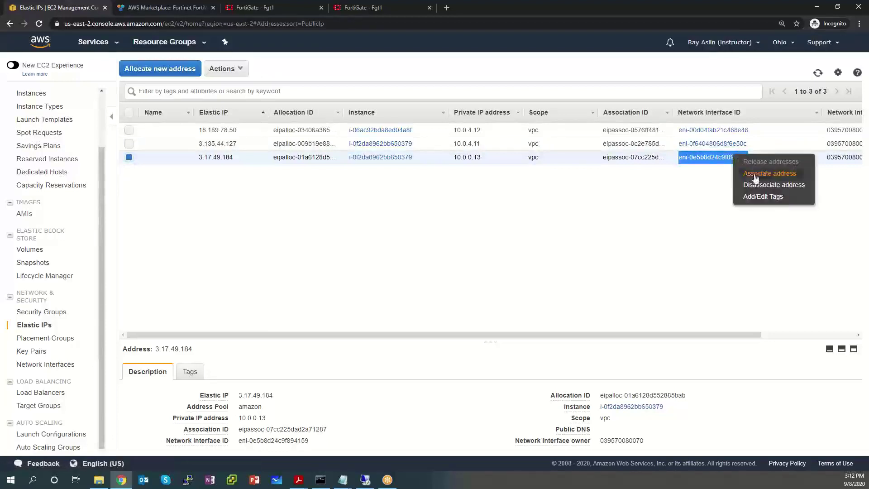
pyautogui.click(674, 211)
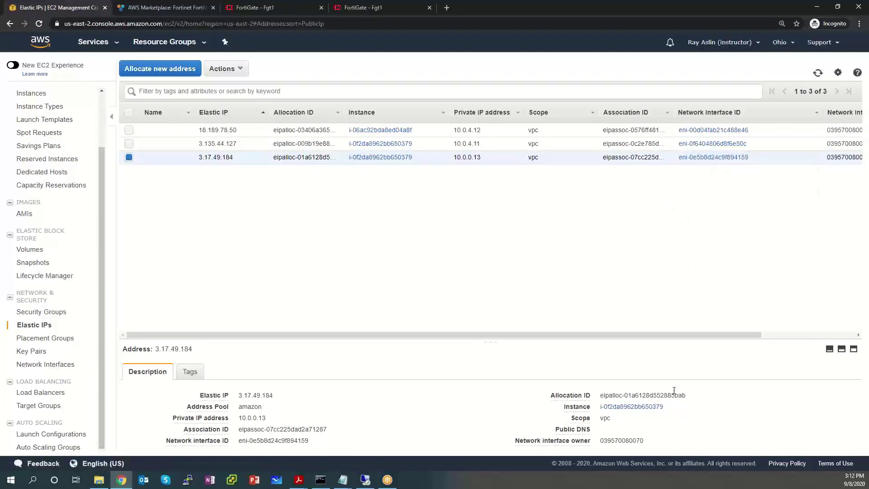
pyautogui.moveTo(756, 158); pyautogui.dragTo(677, 160)
pyautogui.hotkey('ctrl', 'c')
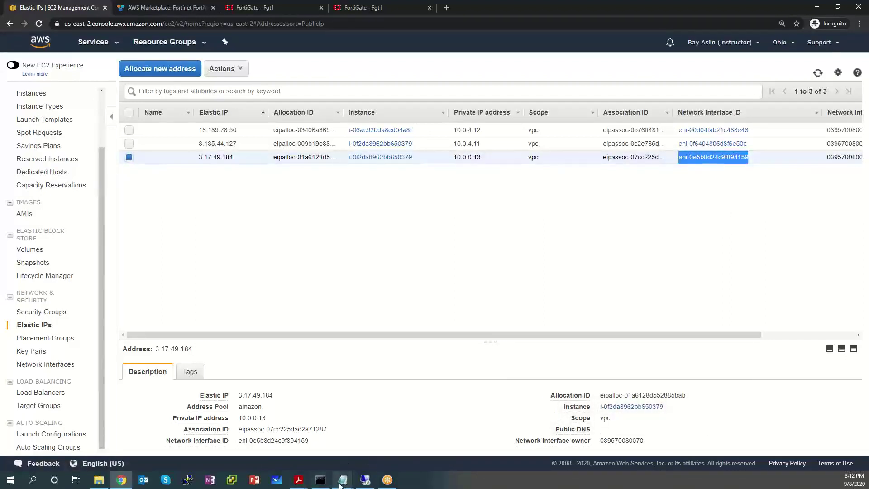
# Step: Add 'fortigate-1 public eni eni-0e5b8d24c9f894159' to the notes and begin a 'fortigate-2 pub' line
pyautogui.moveTo(341, 485)
pyautogui.click(272, 439)
pyautogui.click(700, 425)
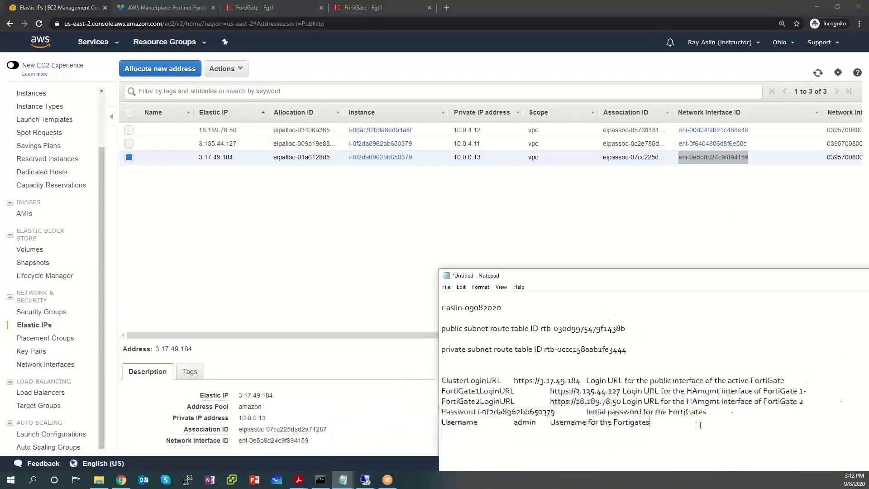
pyautogui.write('fo')
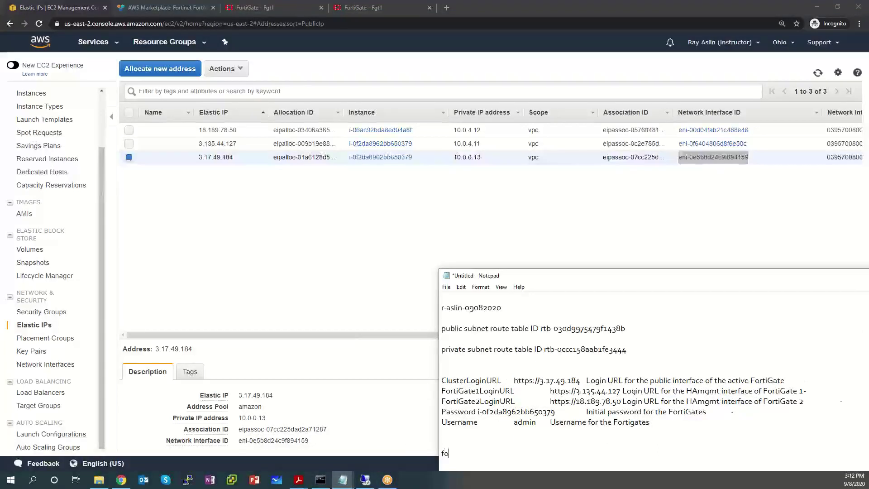
pyautogui.write('rtigate-1 public en')
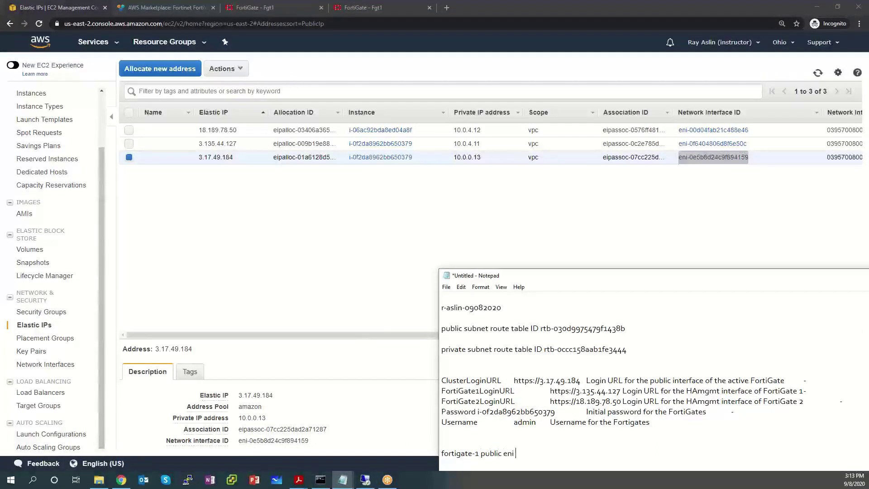
pyautogui.write('i')
pyautogui.hotkey('ctrl', 'v')
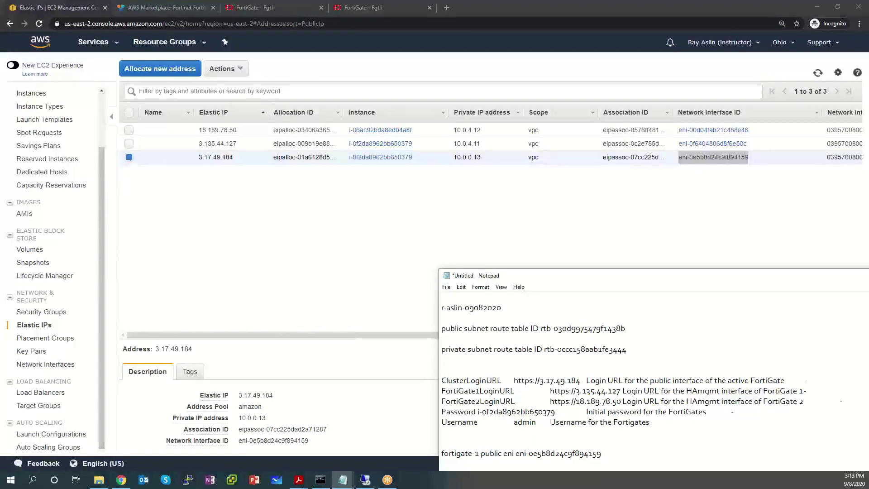
pyautogui.write('fortigate-2 public eni')
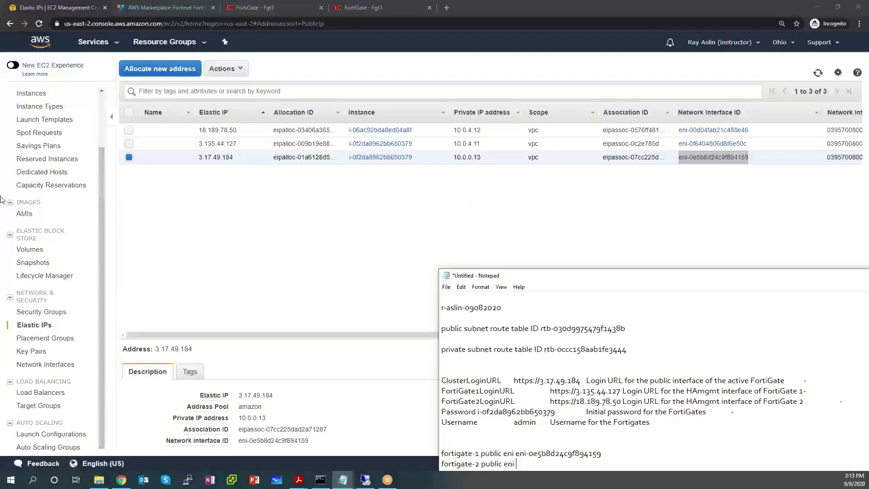
pyautogui.click(31, 93)
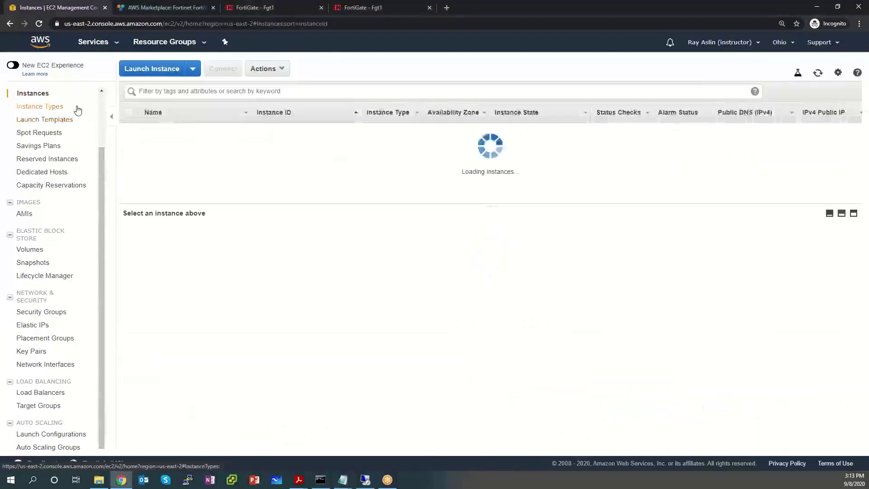
# Step: Copy FortiGate2's eth0 interface ID eni-056e954d2bdc66649
pyautogui.click(206, 131)
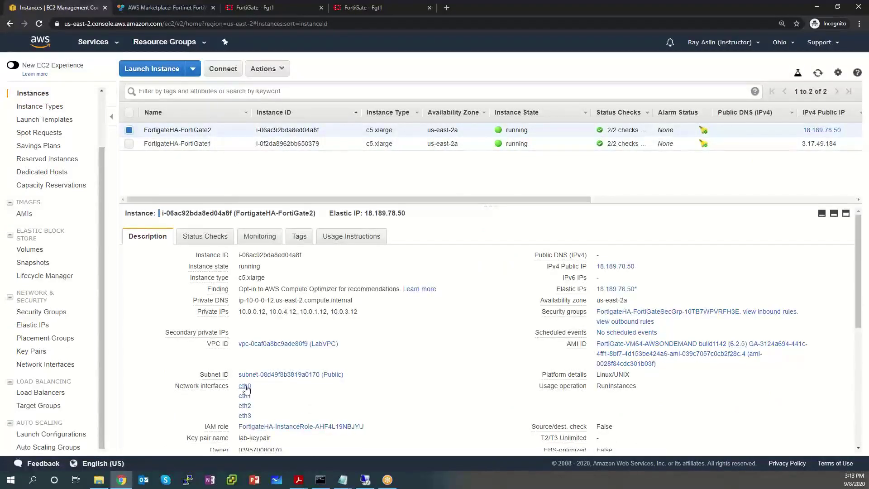
pyautogui.click(245, 386)
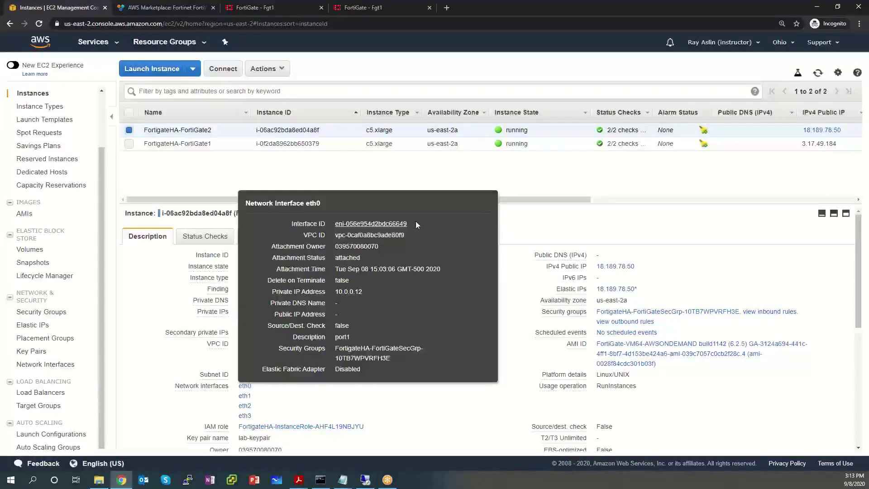
pyautogui.moveTo(417, 225); pyautogui.dragTo(335, 222)
pyautogui.hotkey('ctrl', 'c')
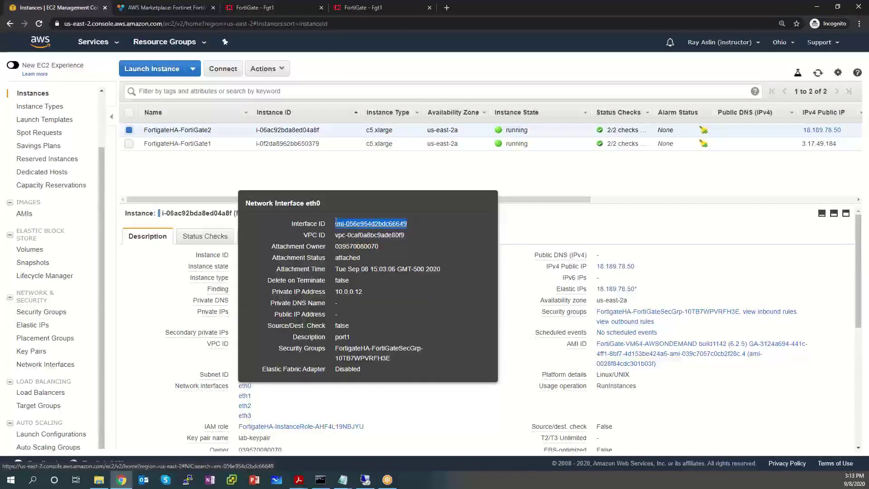
pyautogui.rightClick(337, 223)
pyautogui.click(371, 295)
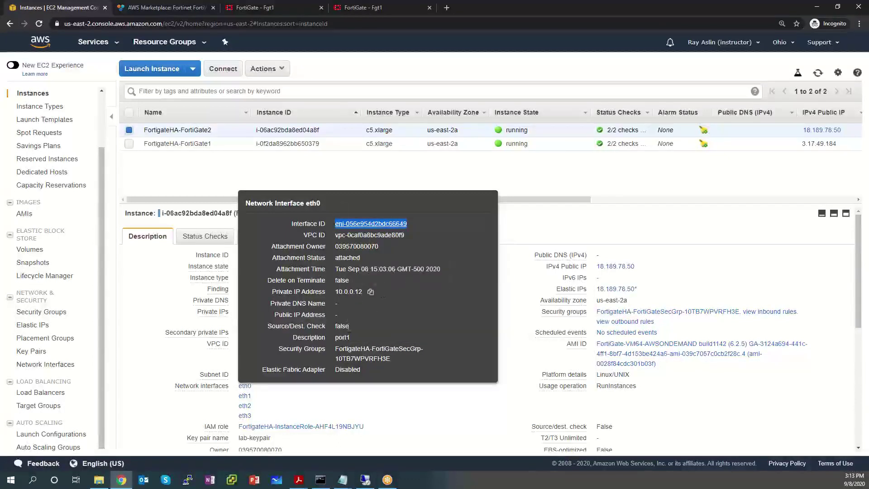
pyautogui.moveTo(363, 292); pyautogui.dragTo(329, 294)
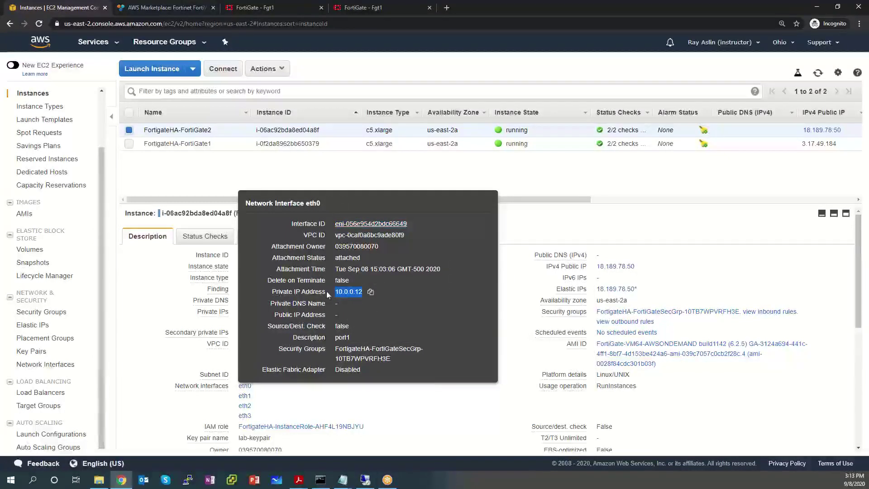
# Step: Paste the ID into the notes as FortiGate-2's public ENI
pyautogui.click(343, 479)
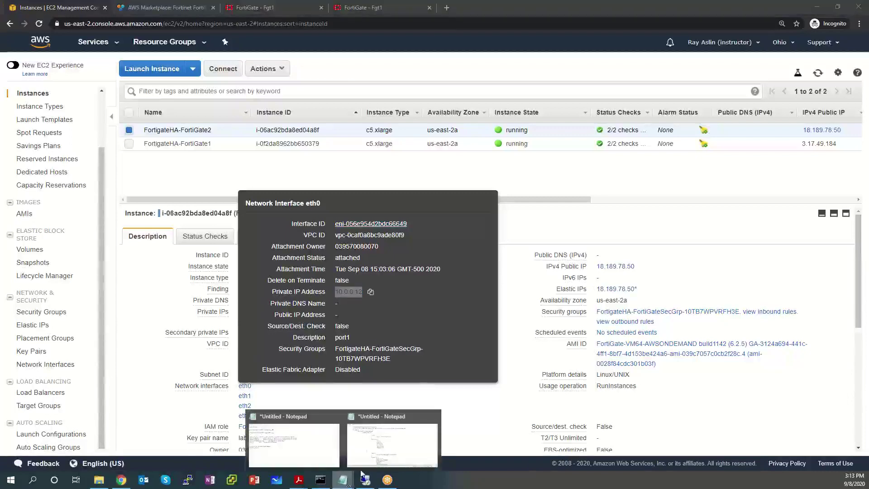
pyautogui.click(277, 417)
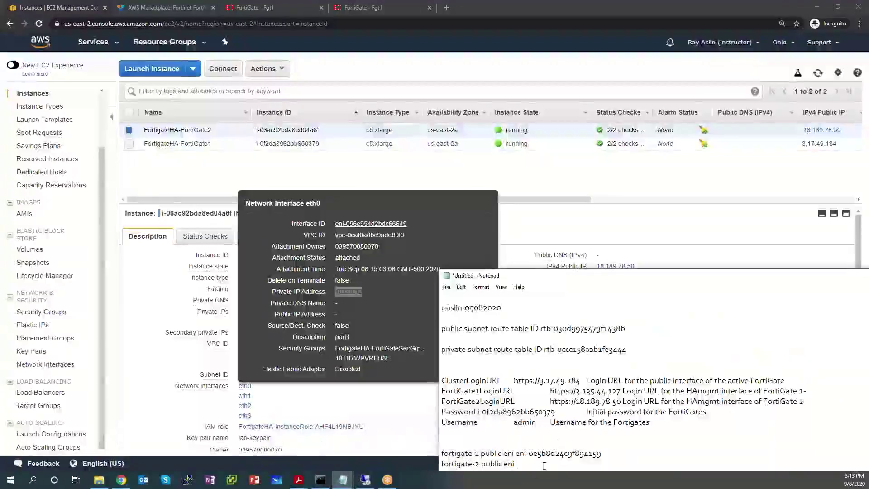
pyautogui.hotkey('ctrl', 'v')
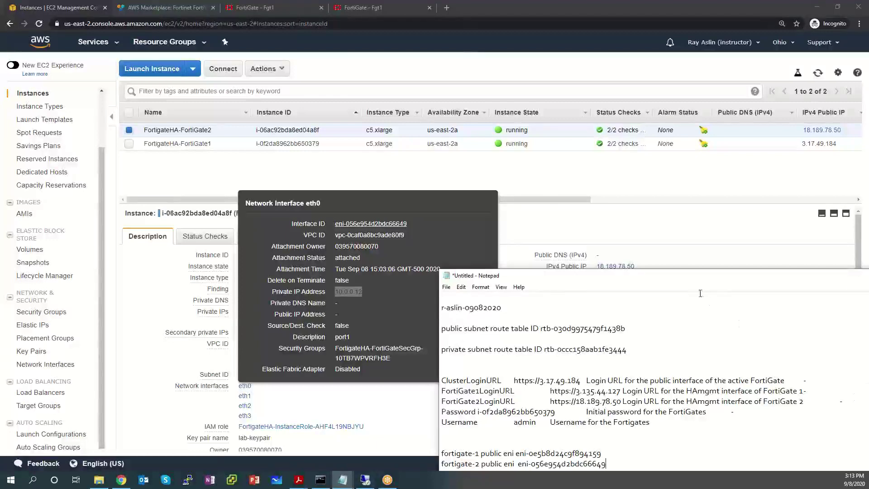
pyautogui.click(300, 9)
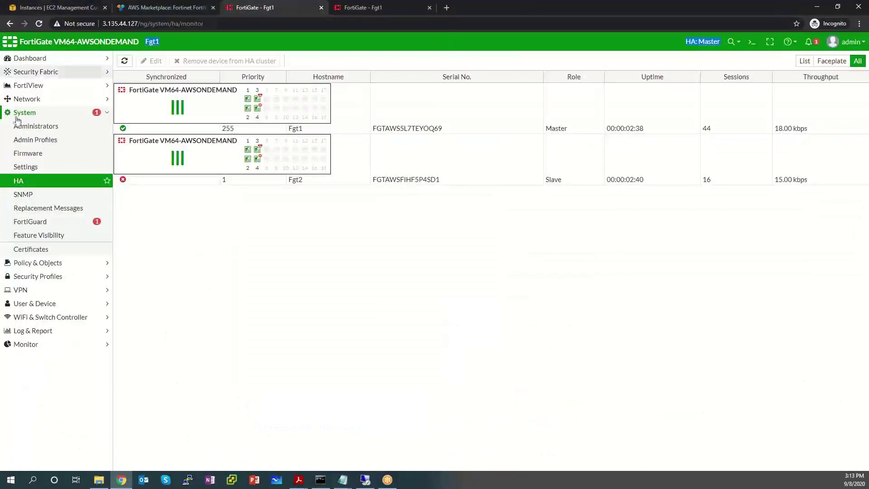
# Step: Refresh the System > HA page so Fgt1 and Fgt2 both show synchronized
pyautogui.click(125, 64)
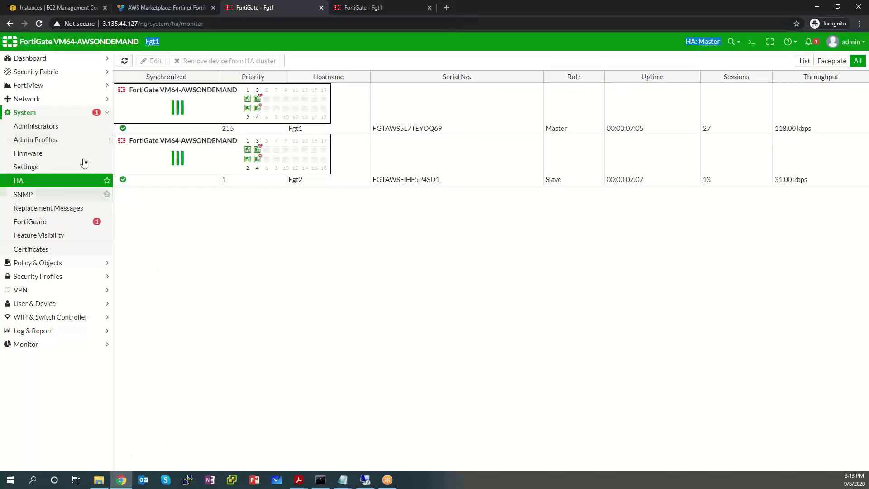
pyautogui.click(57, 8)
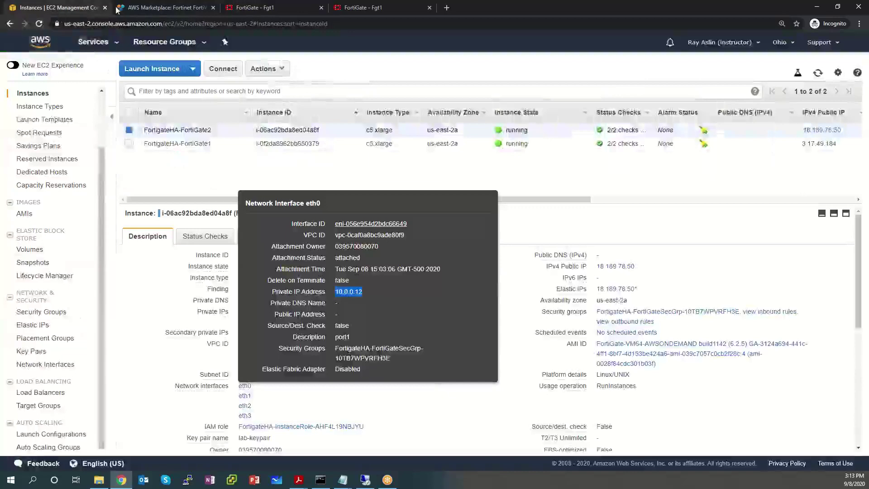
# Step: Close the eth0 details and copy FortiGate2's IPv4 public IP 18.189.78.50
pyautogui.doubleClick(676, 201)
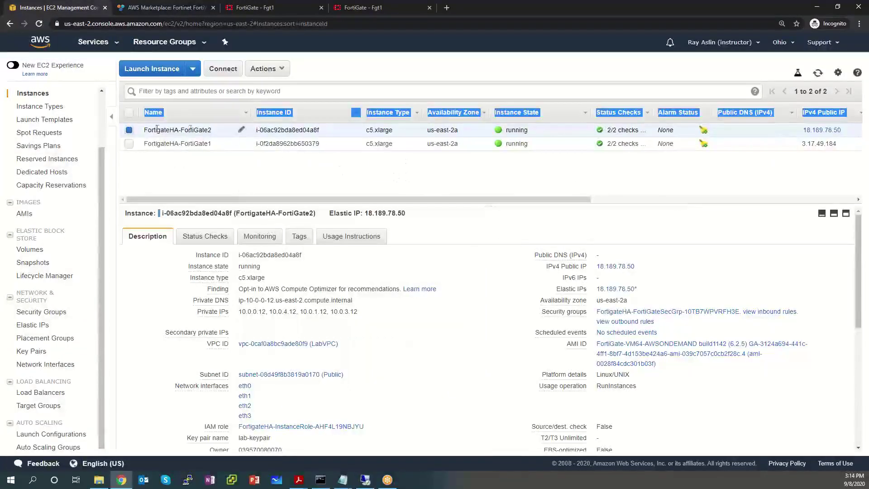
pyautogui.moveTo(211, 130); pyautogui.dragTo(141, 127)
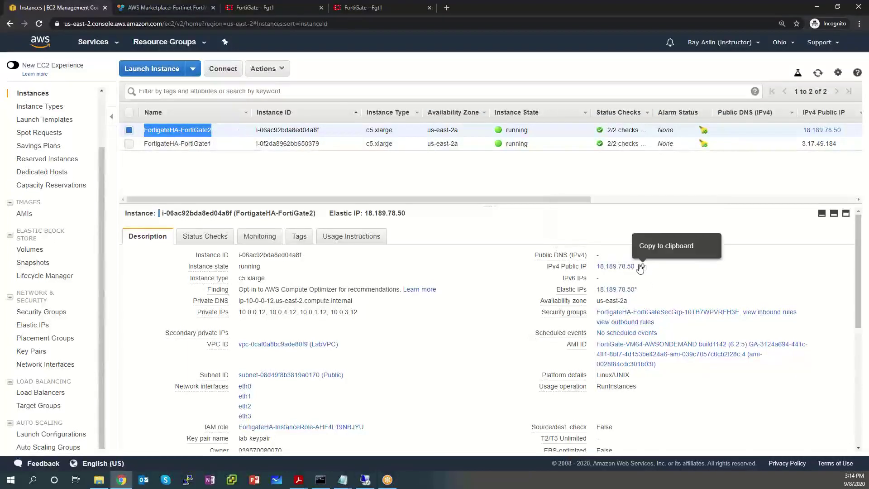
pyautogui.click(642, 267)
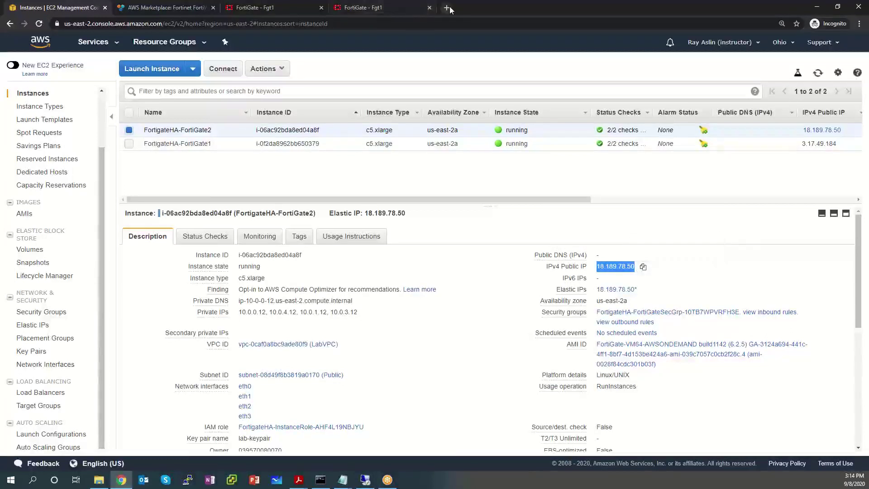
pyautogui.click(447, 8)
pyautogui.hotkey('ctrl', 'v')
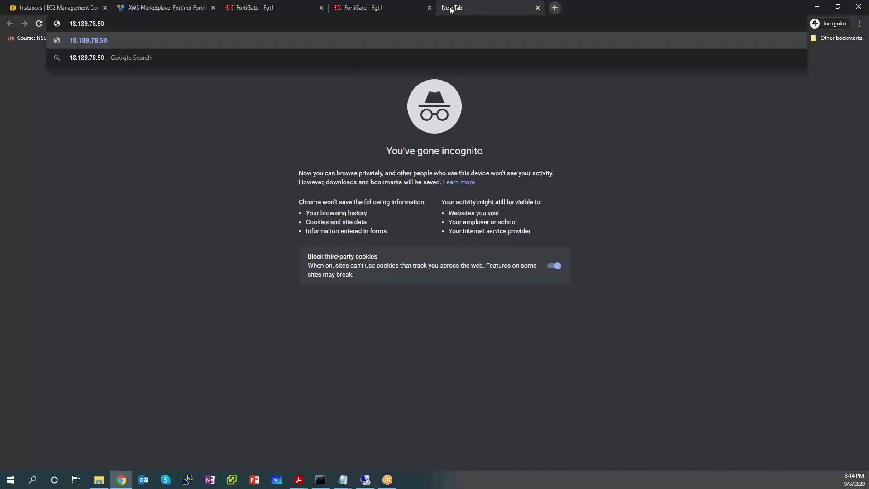
pyautogui.press('Home')
pyautogui.write('https://')
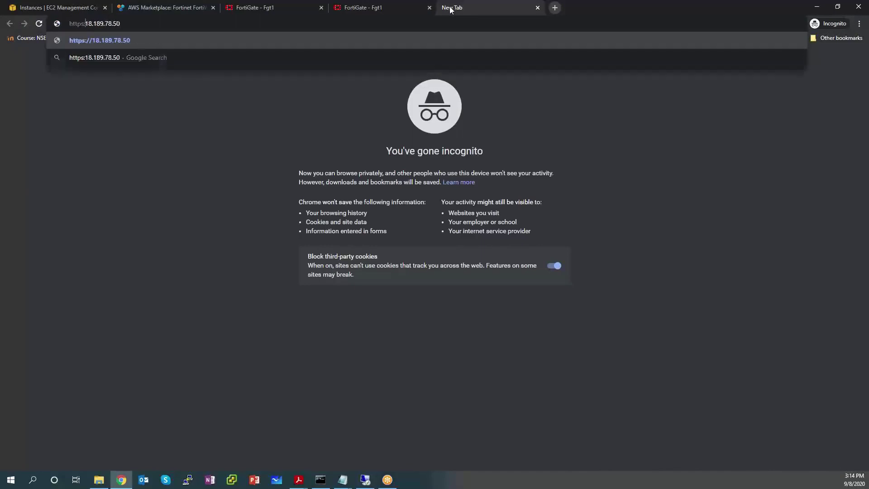
pyautogui.press('Return')
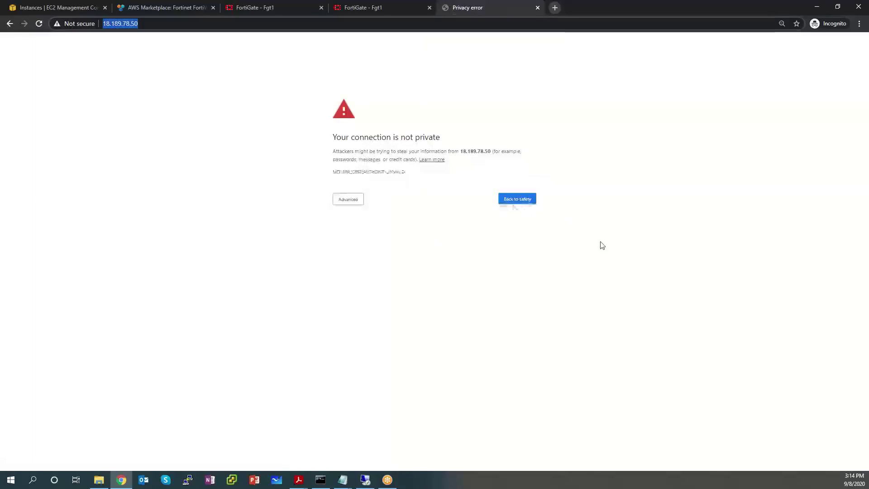
pyautogui.click(356, 203)
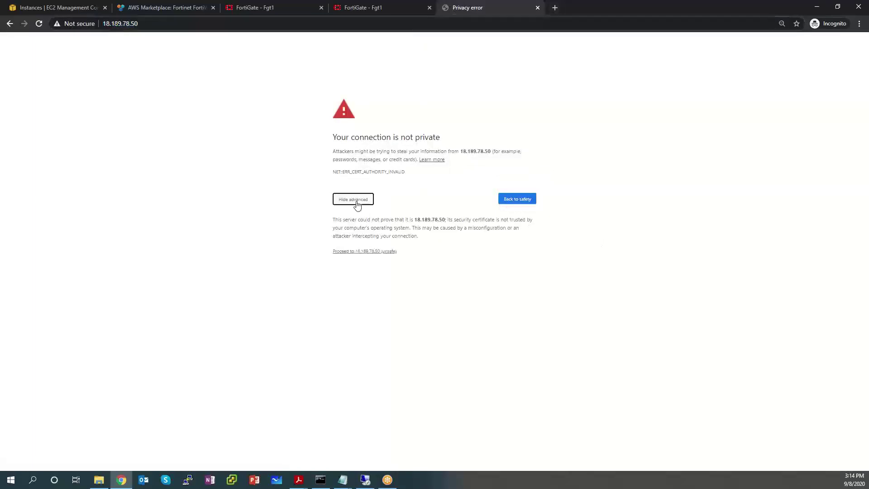
pyautogui.click(345, 252)
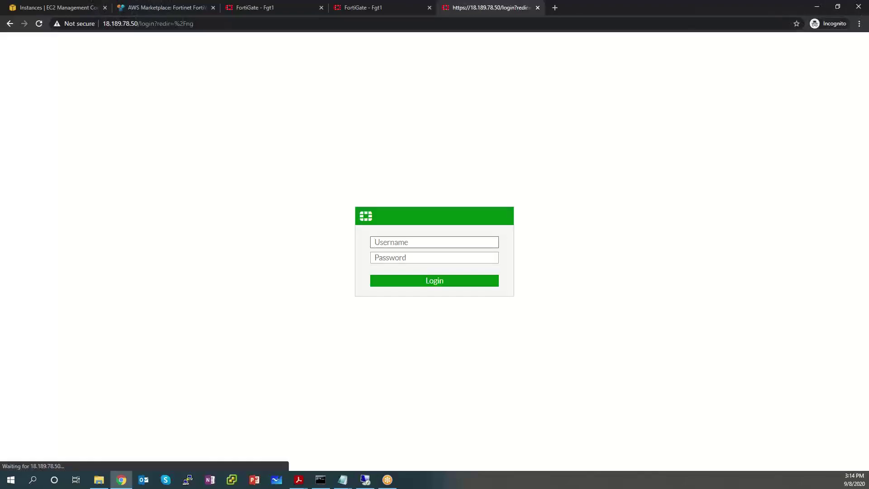
# Step: Log in to FortiGate2 as admin with its password
pyautogui.click(401, 246)
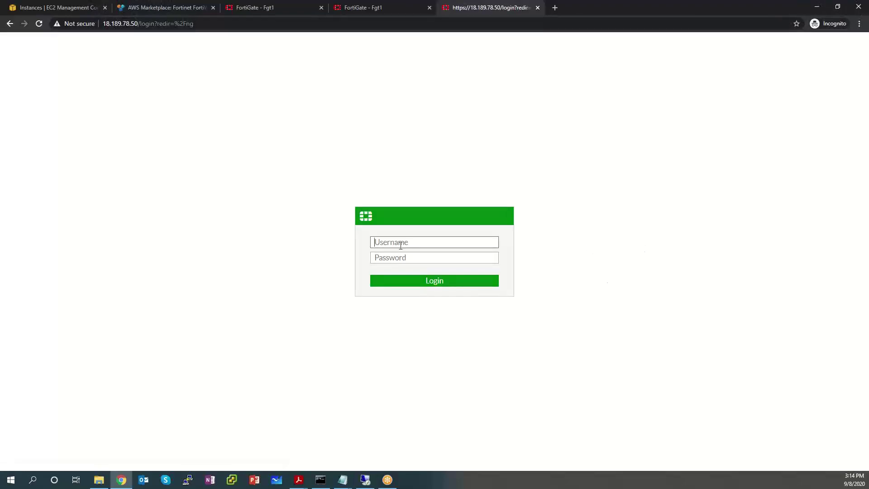
pyautogui.write('admin')
pyautogui.press('Tab')
pyautogui.write('i')
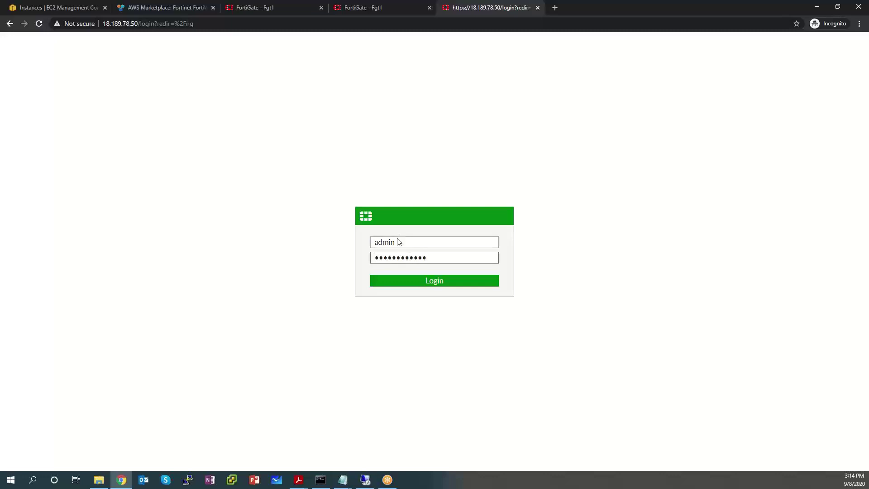
pyautogui.press('Return')
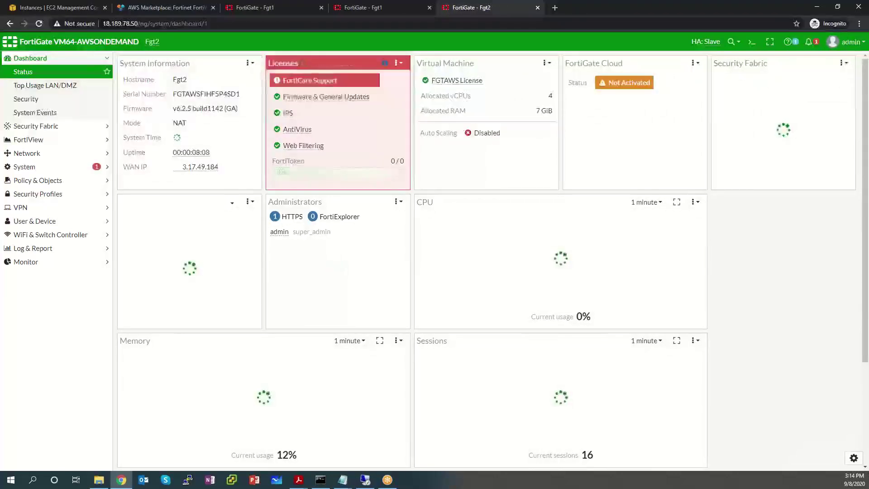
pyautogui.hotkey('alt', 'Tab')
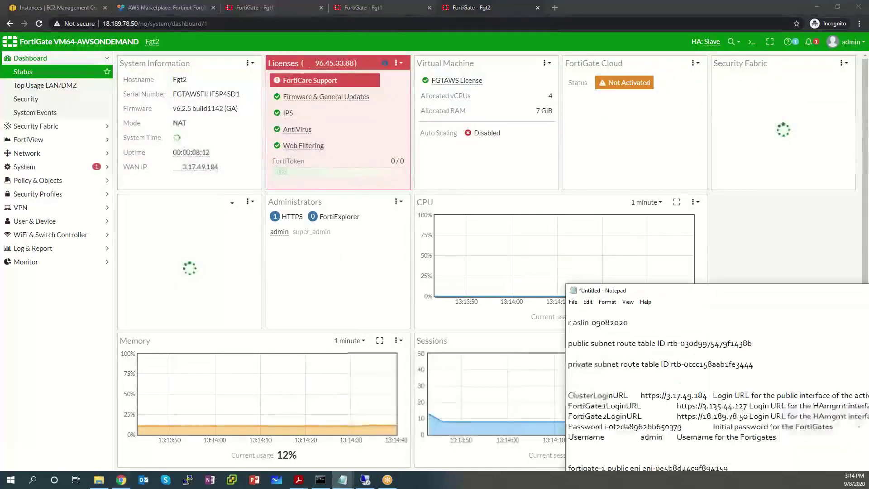
pyautogui.hotkey('alt', 'Tab')
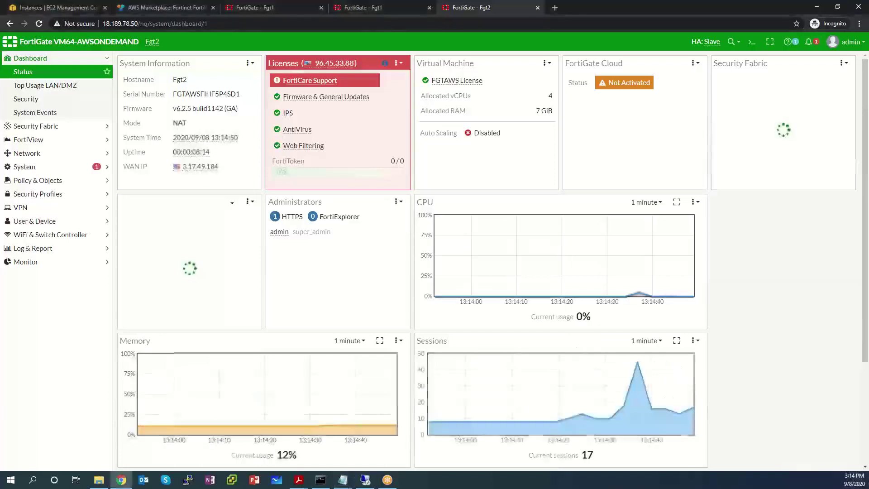
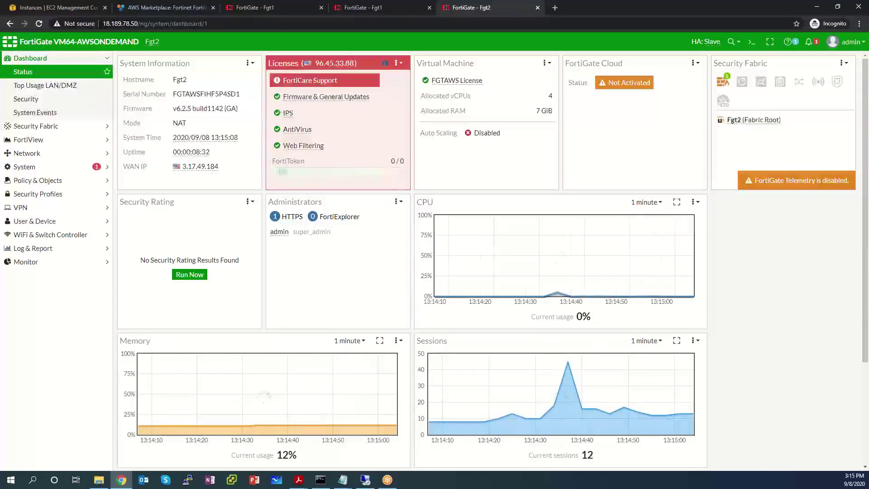
# Step: Go back to the EC2 Instances tab listing both FortiGate HA instances and bring up the Services menu
pyautogui.click(40, 9)
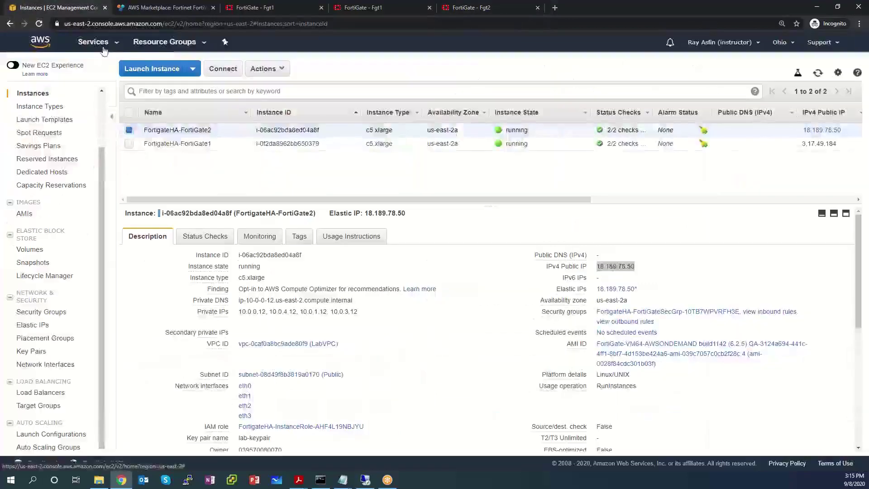
pyautogui.click(101, 42)
# Step: In VPC Route Tables, select the Private Route Table and view its routes
pyautogui.click(28, 121)
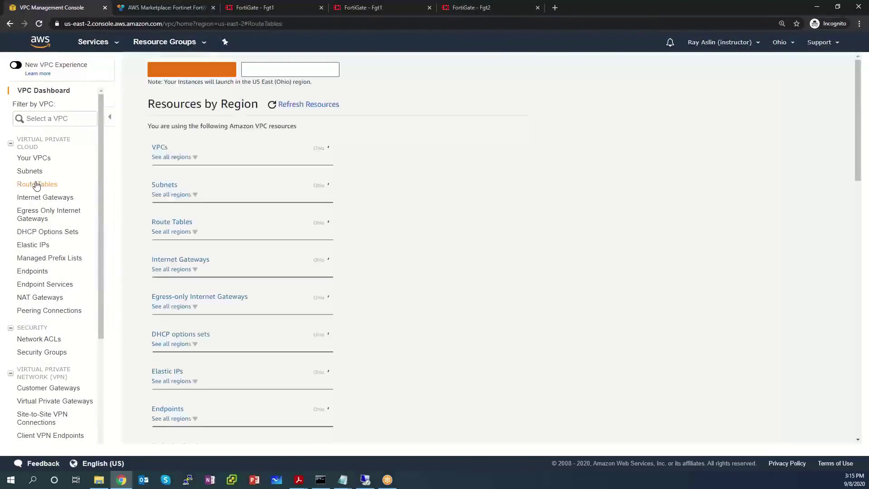
pyautogui.click(37, 183)
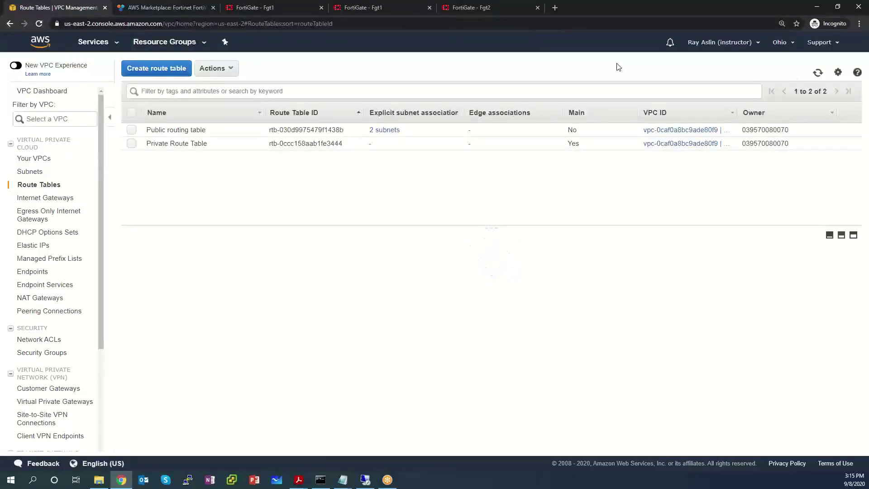
pyautogui.click(131, 144)
pyautogui.click(217, 259)
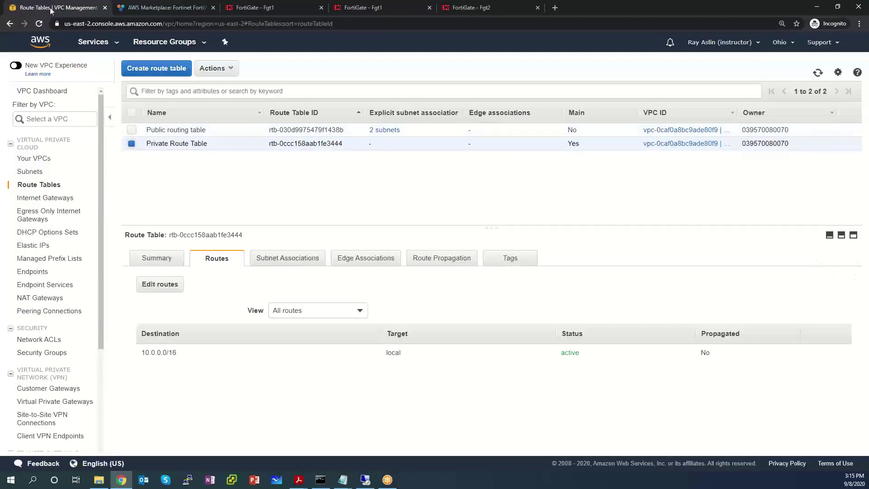
# Step: Open the AWS console home page in a new browser tab and switch to it
pyautogui.rightClick(43, 44)
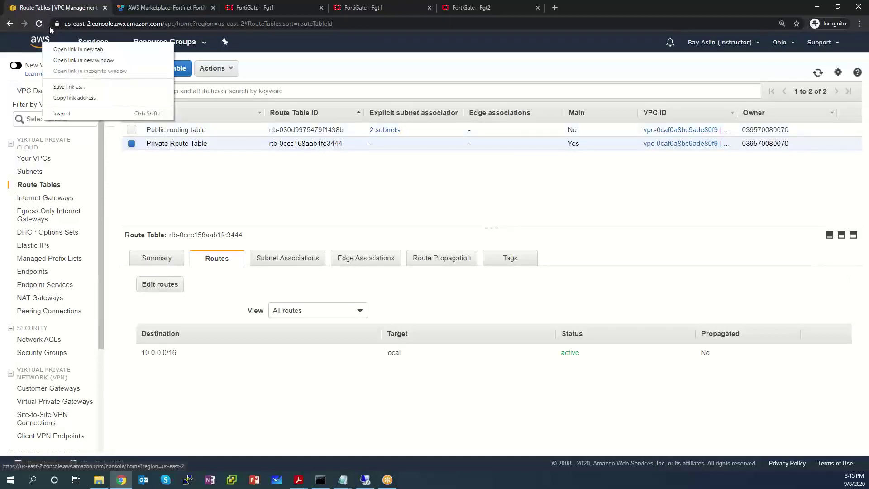
pyautogui.click(66, 49)
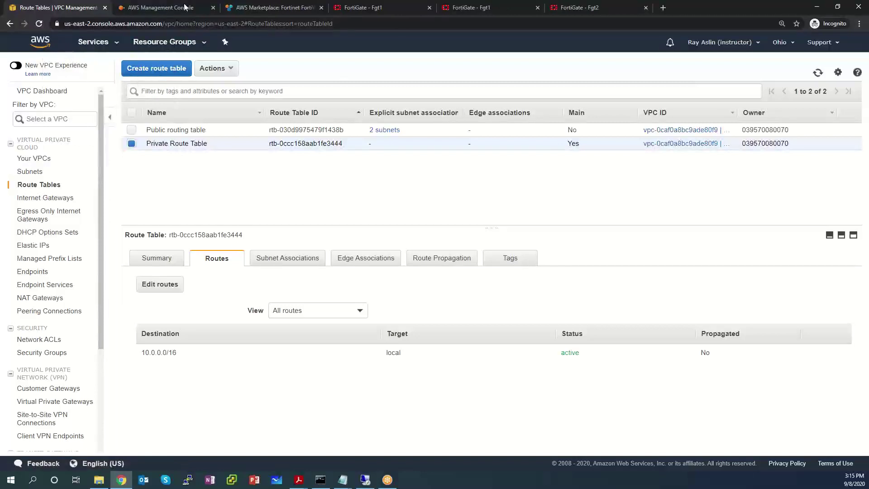
pyautogui.click(162, 8)
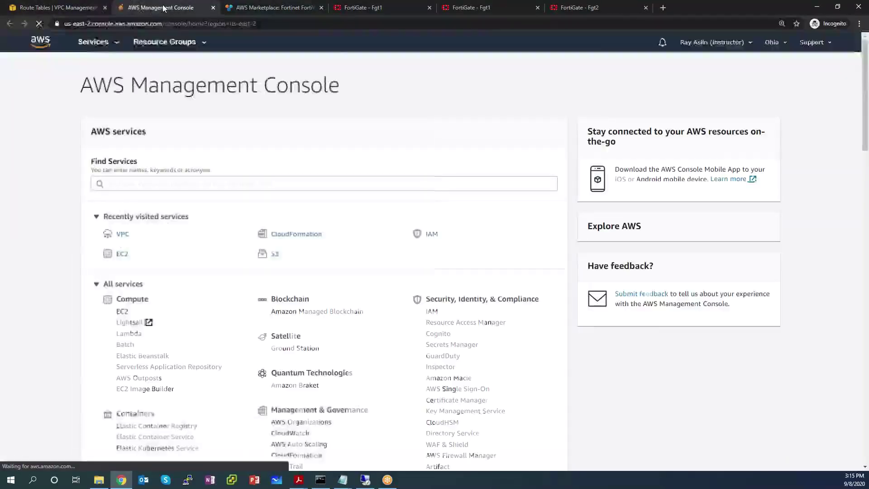
# Step: Open FortiGate1's eth1 network interface details and copy its interface ID
pyautogui.click(123, 255)
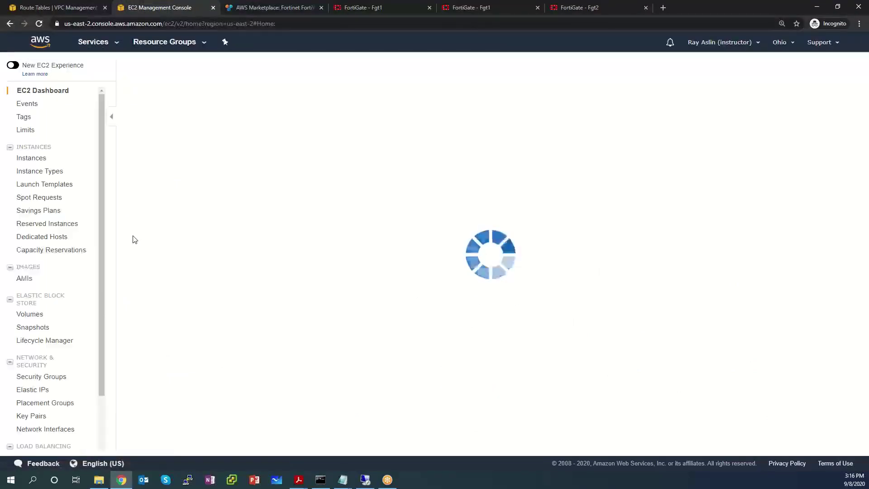
pyautogui.click(30, 159)
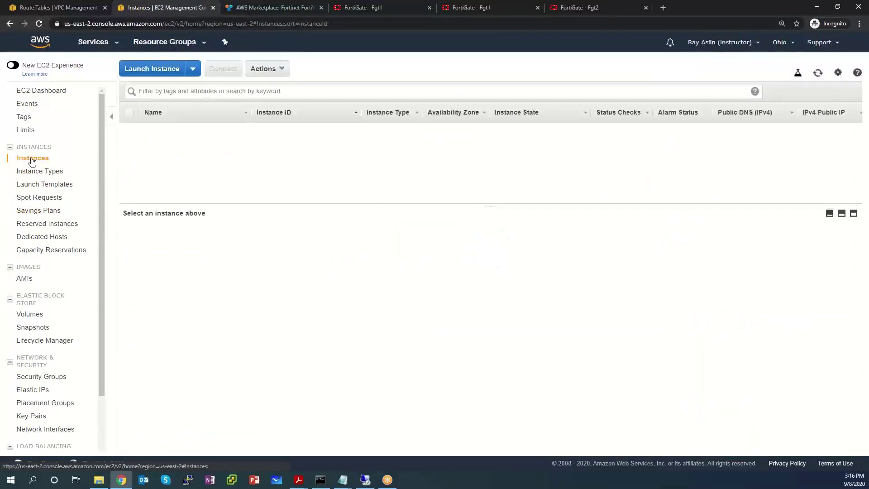
pyautogui.click(221, 149)
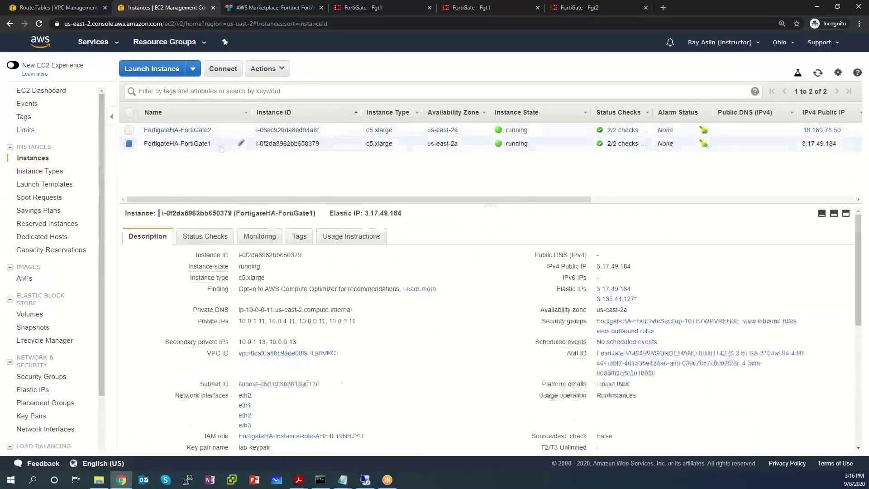
pyautogui.scroll(-2, 236, 304)
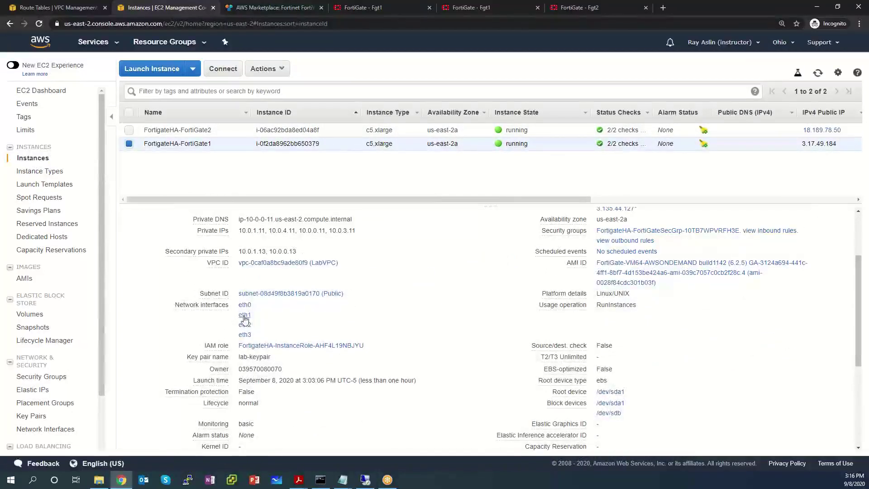
pyautogui.click(244, 318)
pyautogui.moveTo(362, 220); pyautogui.dragTo(304, 225)
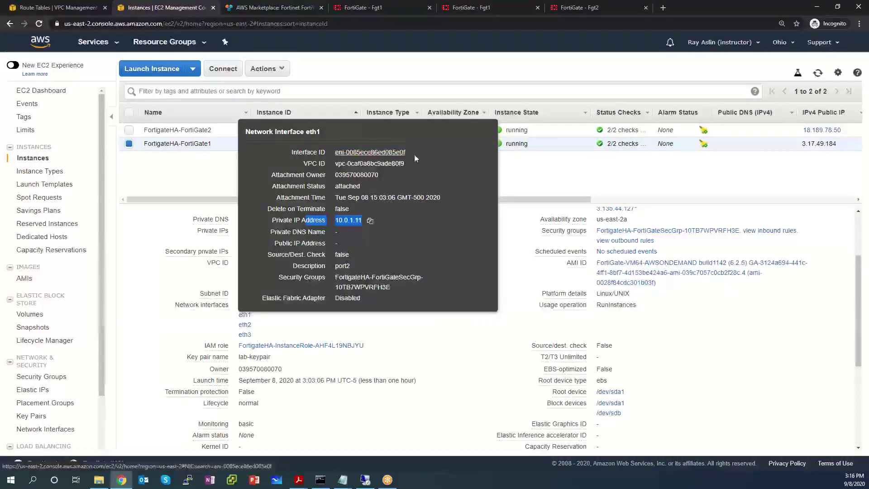
pyautogui.moveTo(414, 152); pyautogui.dragTo(342, 148)
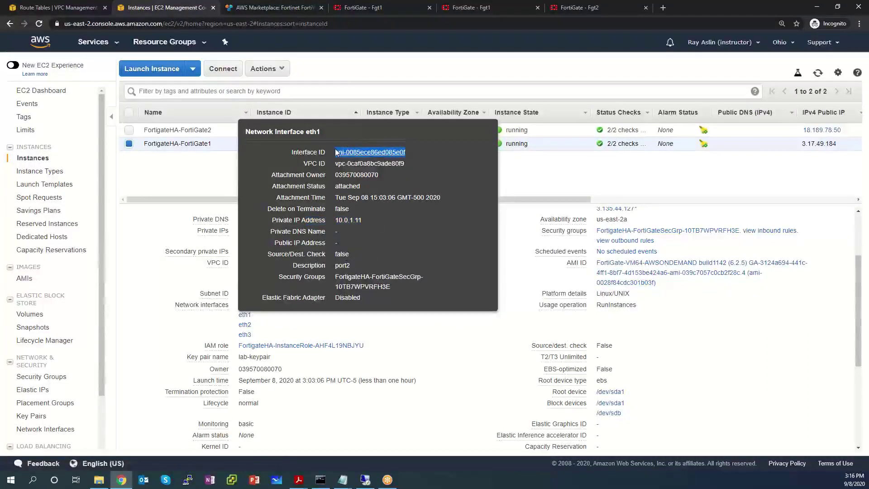
# Step: Paste eni-0085ece86ed085e0f into the notes as 'fortigate-1 private eni' and add a 'fortigate-2 private eni' line
pyautogui.click(342, 479)
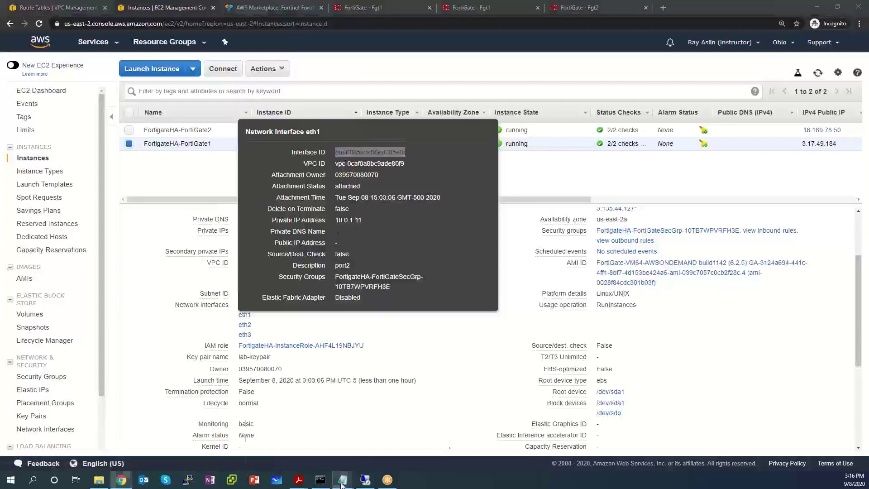
pyautogui.click(389, 444)
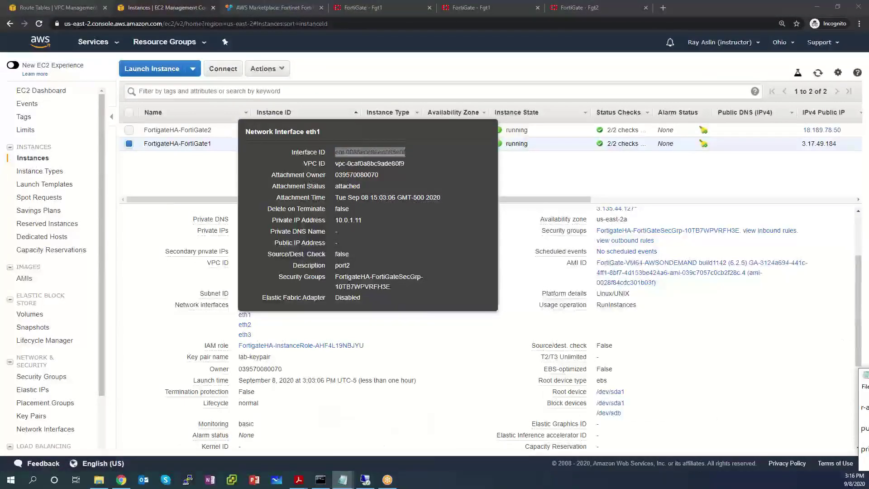
pyautogui.moveTo(861, 374); pyautogui.dragTo(310, 149)
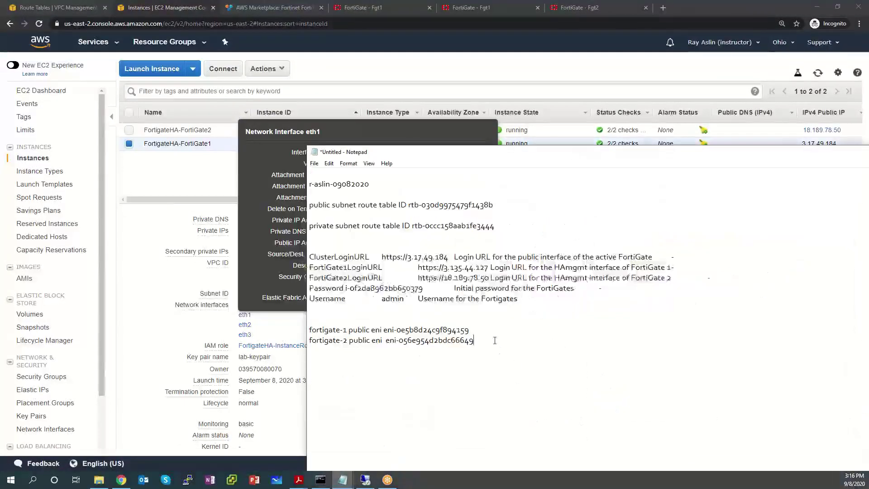
pyautogui.write('orti')
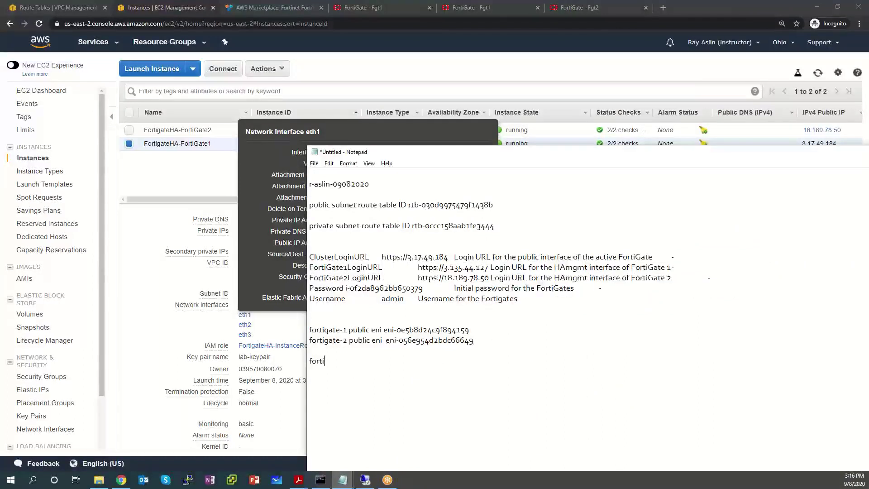
pyautogui.write('gate-1 private eni')
pyautogui.write('eni-0085ece86ed085e0f')
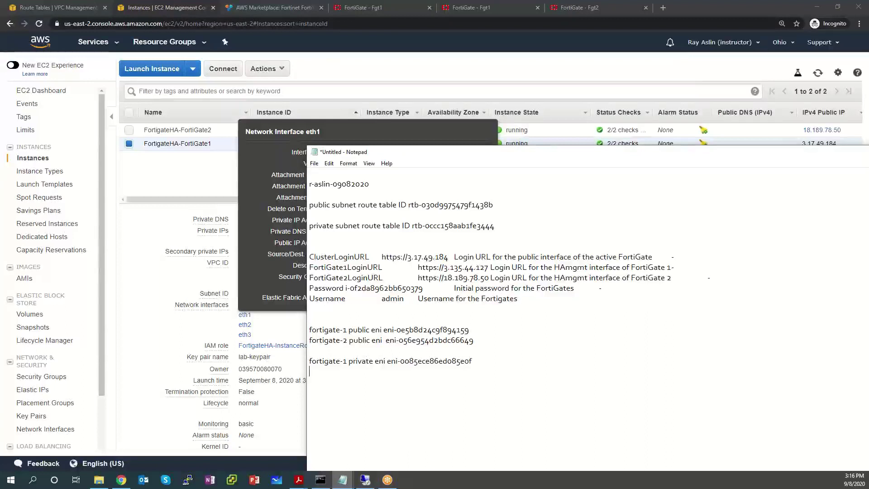
pyautogui.press('BackSpace')
pyautogui.press('BackSpace')
pyautogui.write('fortigate-2 private eni')
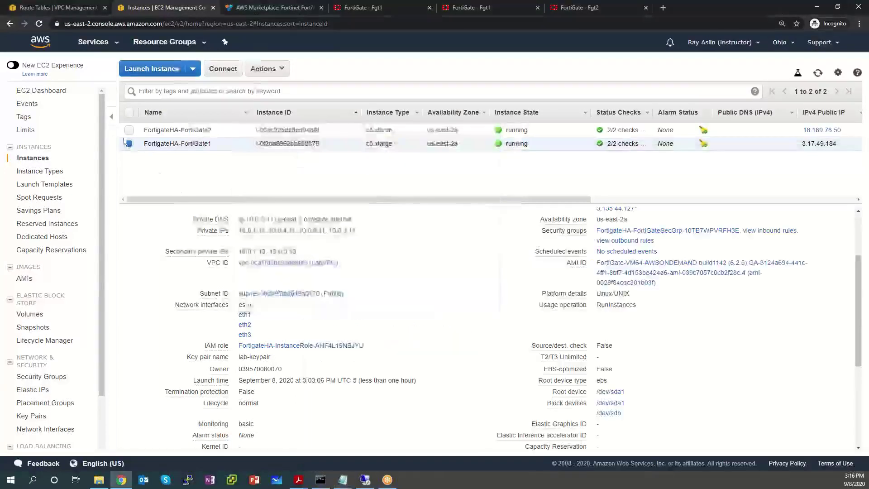
# Step: Copy FortiGate2's eth1 interface ID eni-0c396e5c66bf4aba4 into the notes
pyautogui.click(159, 171)
pyautogui.click(128, 131)
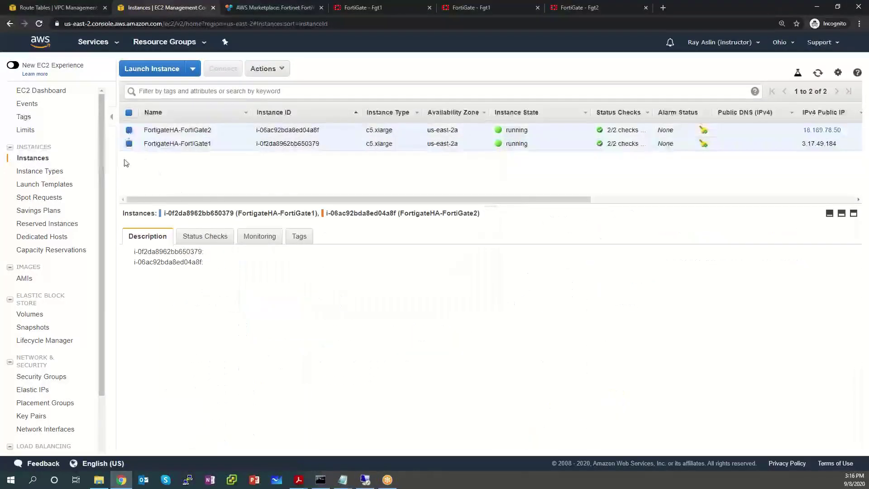
pyautogui.click(129, 144)
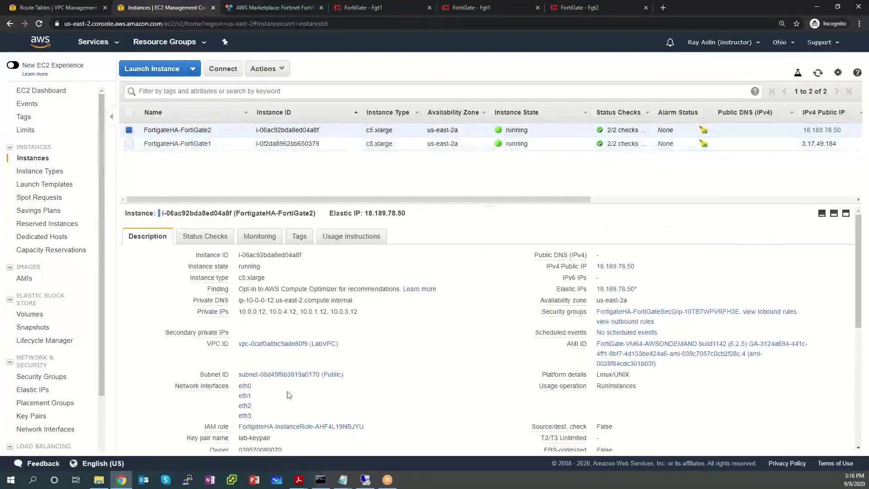
pyautogui.click(246, 397)
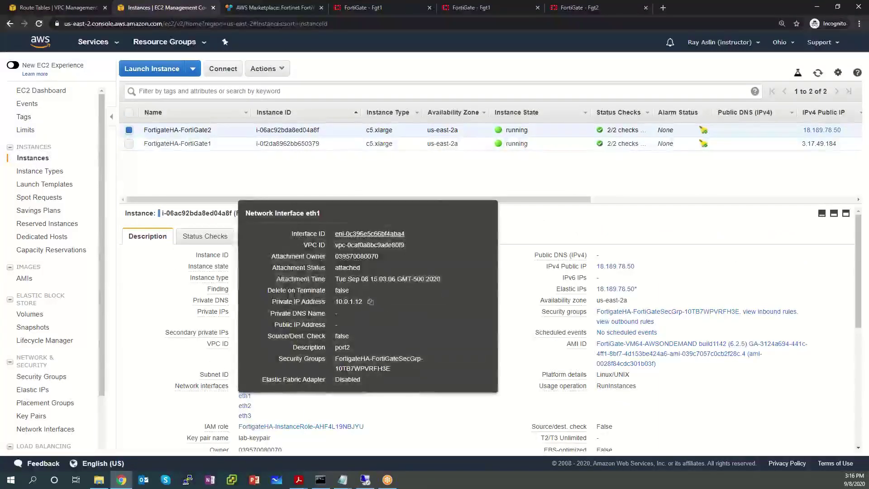
pyautogui.moveTo(404, 233); pyautogui.dragTo(342, 233)
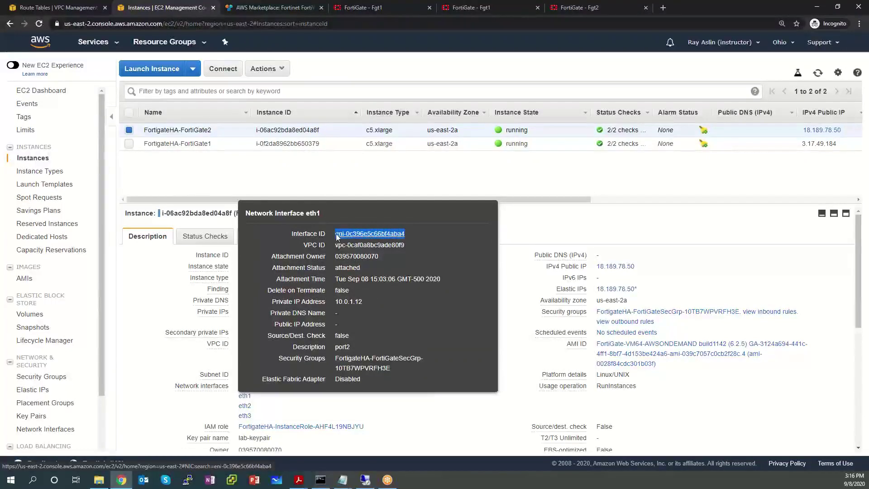
pyautogui.click(342, 480)
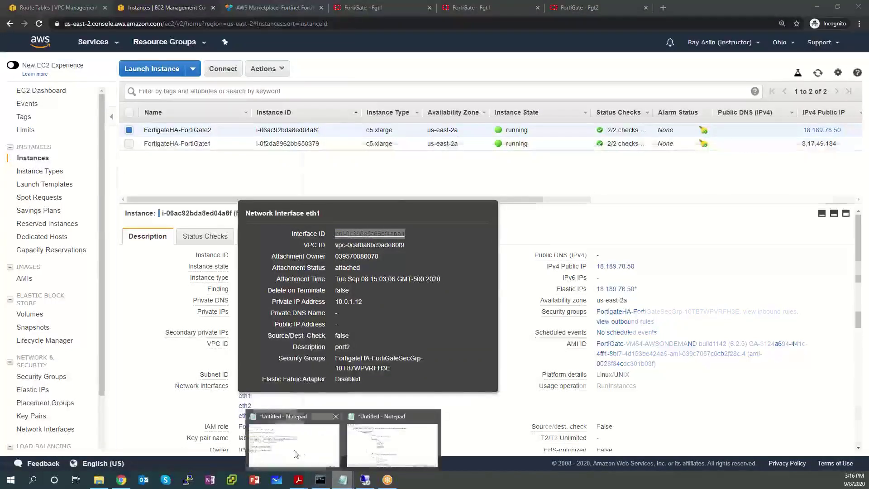
pyautogui.click(392, 441)
pyautogui.write('eni-0c396e5c66bf4aba4')
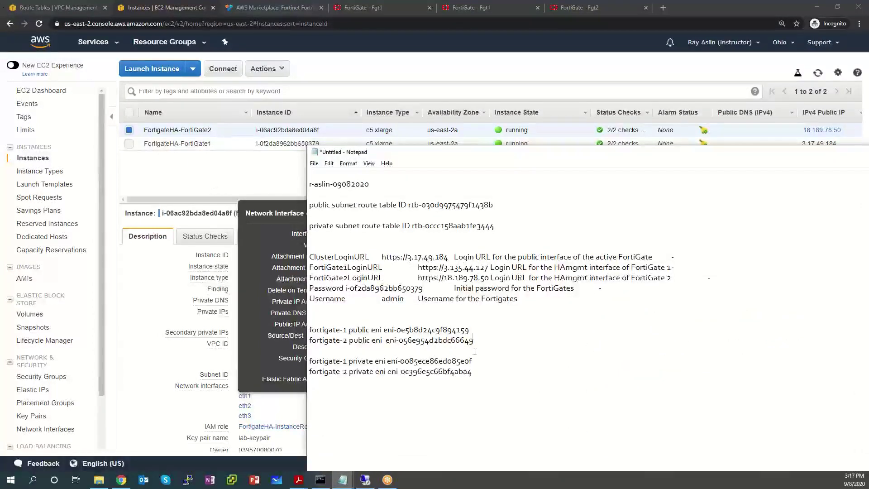
# Step: Copy FortiGate1's private ENI ID from the notes and return to the EC2 console
pyautogui.moveTo(472, 360); pyautogui.dragTo(392, 360)
pyautogui.rightClick(401, 364)
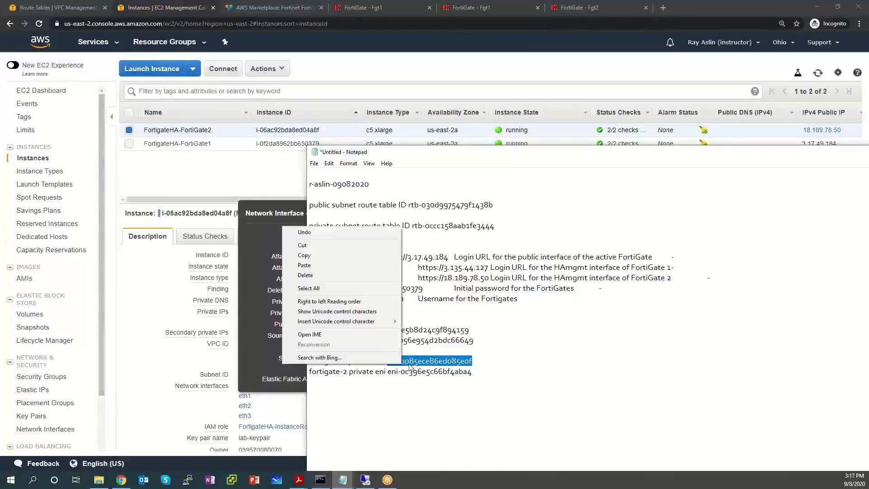
pyautogui.click(303, 256)
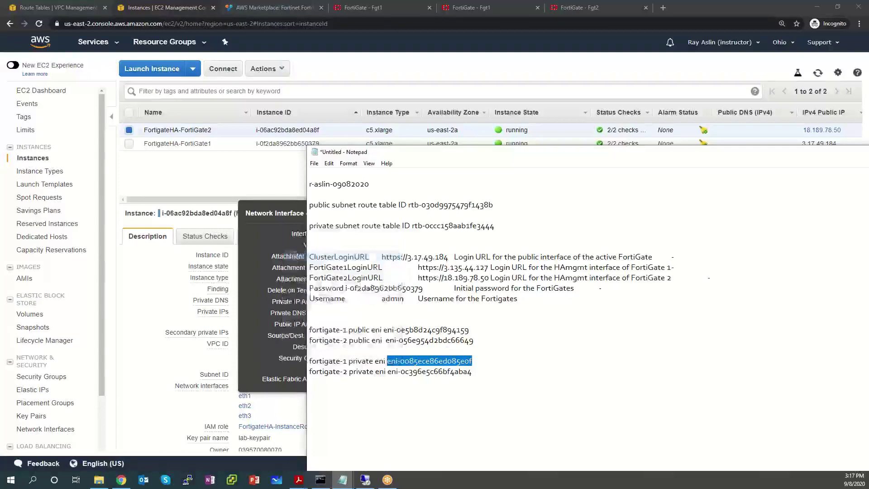
pyautogui.click(181, 244)
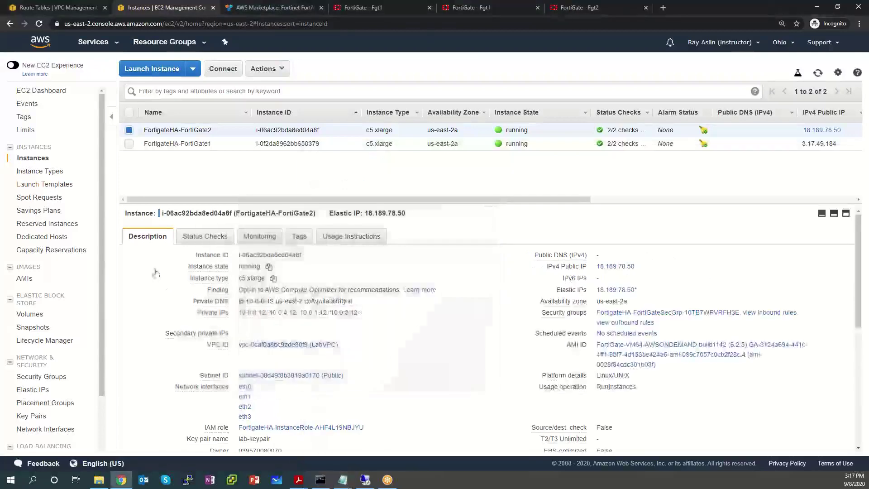
# Step: Add a 0.0.0.0/0 route to the Private Route Table with a Network Interface target
pyautogui.click(59, 430)
pyautogui.click(97, 8)
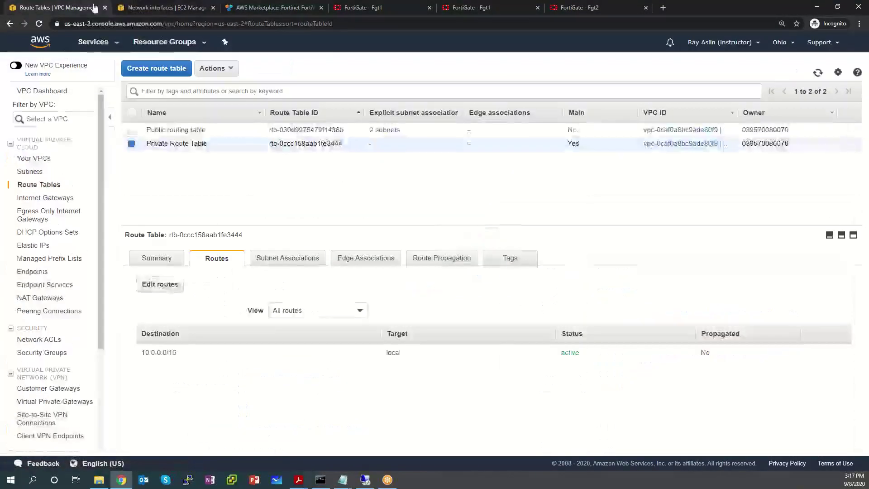
pyautogui.click(167, 284)
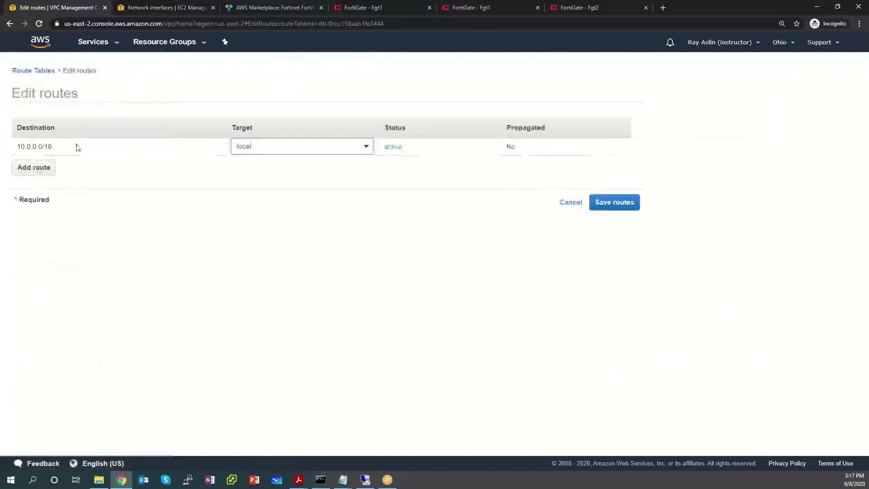
pyautogui.click(29, 168)
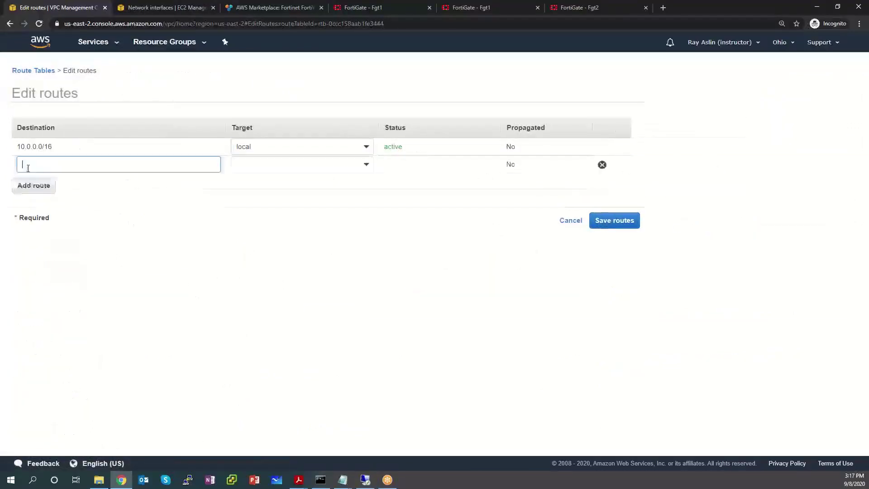
pyautogui.write('0.0')
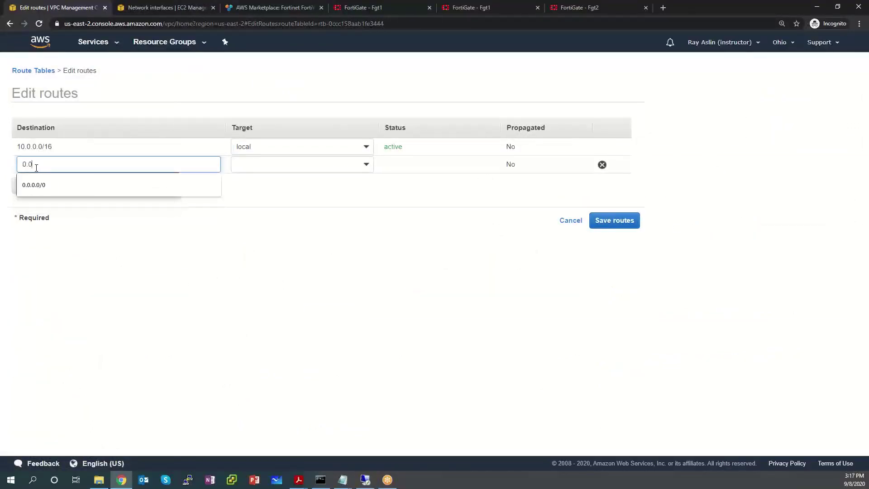
pyautogui.write('.0.0/0')
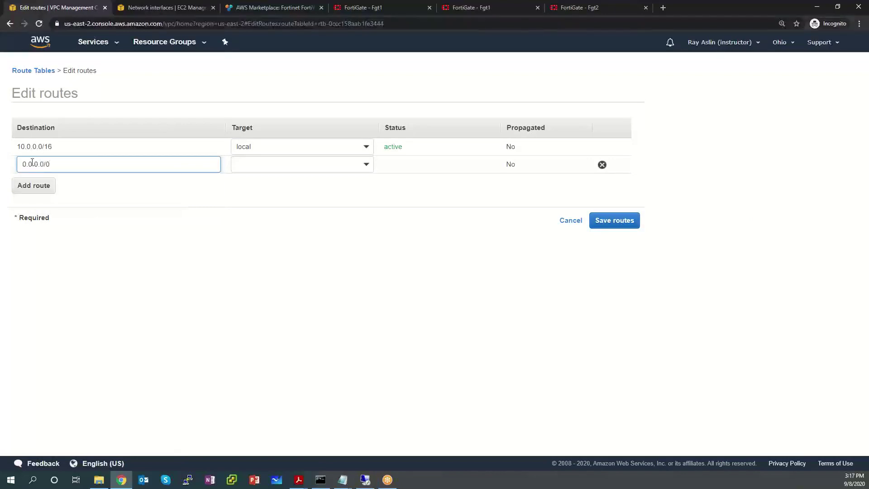
pyautogui.click(294, 164)
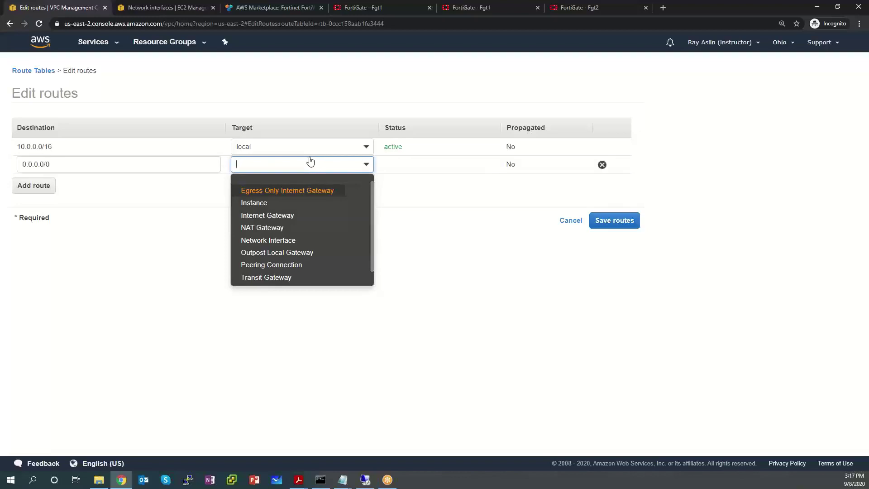
pyautogui.click(297, 241)
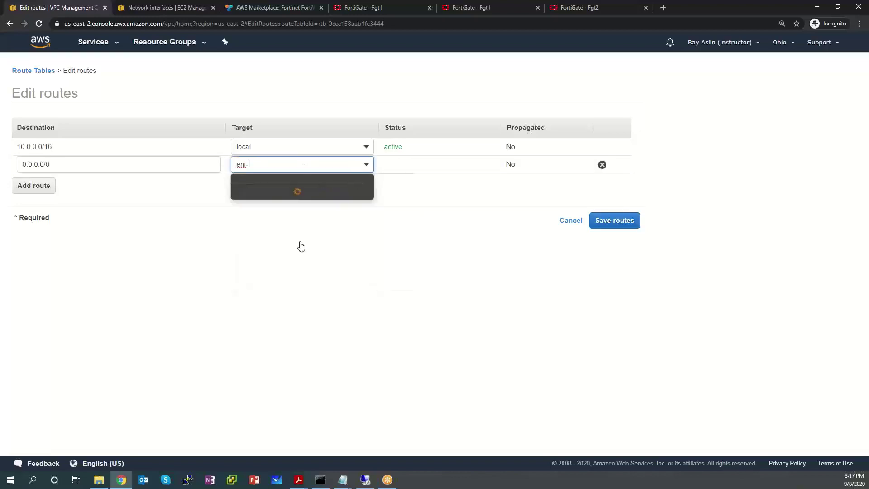
# Step: Set the route target to eni-0085ece86ed085e0f and save the routes
pyautogui.click(348, 484)
pyautogui.click(317, 444)
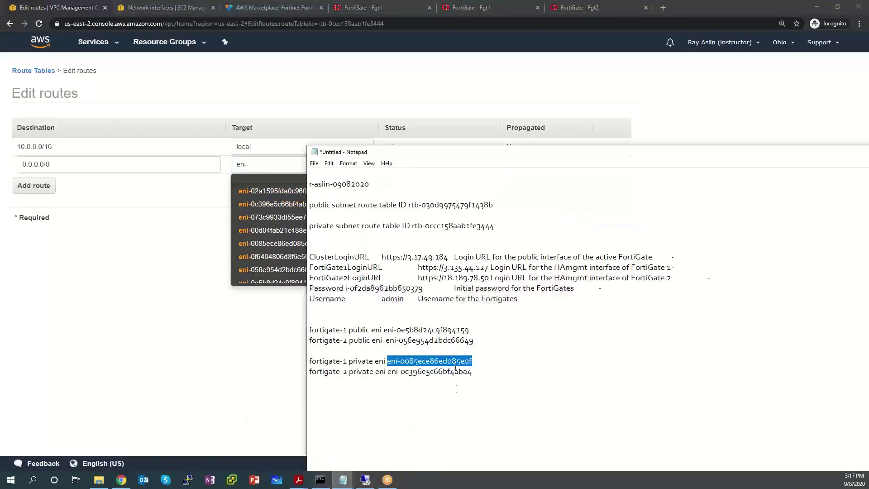
pyautogui.moveTo(461, 154); pyautogui.dragTo(644, 98)
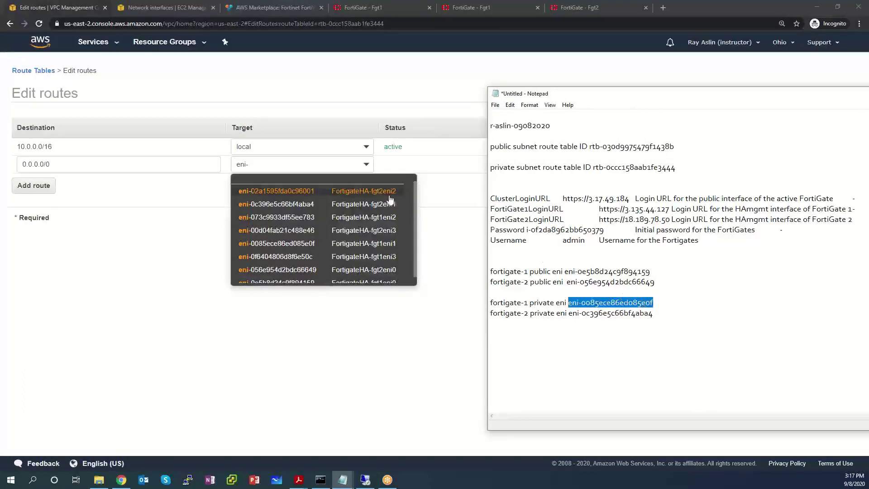
pyautogui.click(360, 244)
pyautogui.click(370, 166)
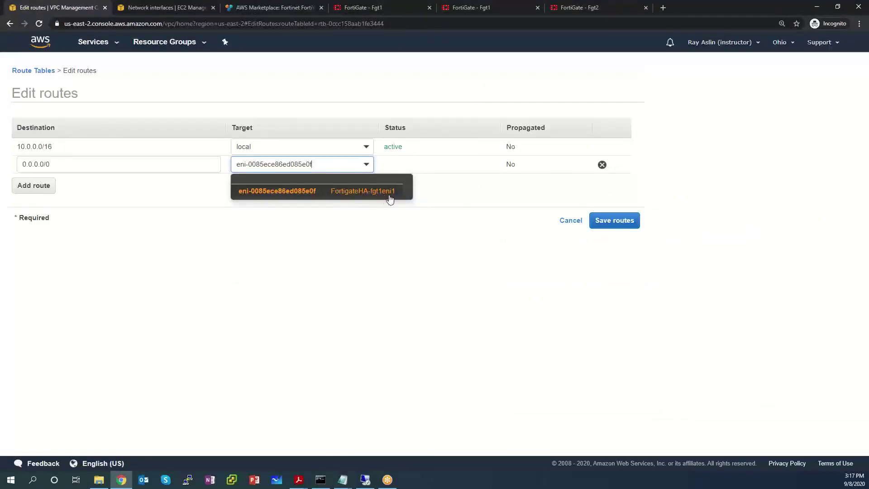
pyautogui.click(332, 191)
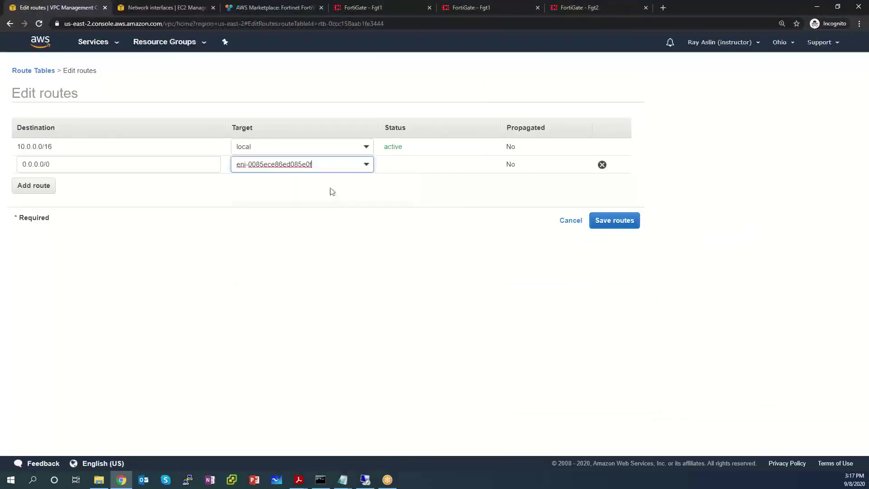
pyautogui.click(607, 219)
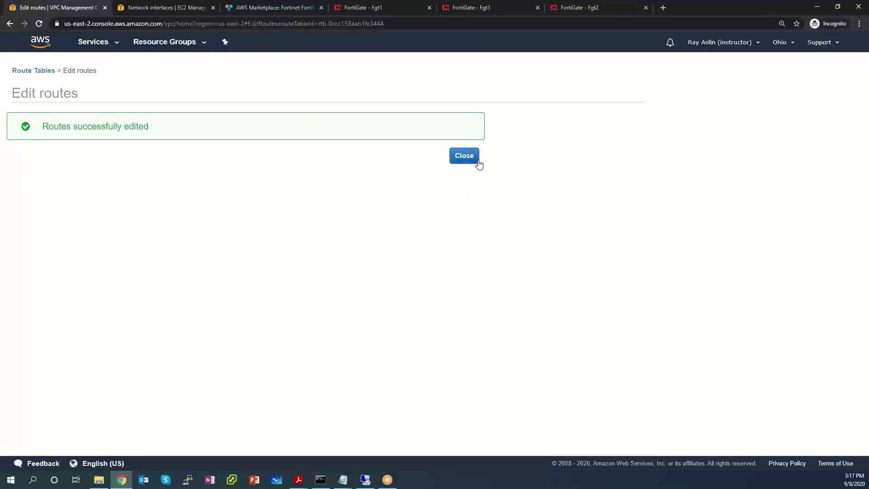
pyautogui.click(464, 159)
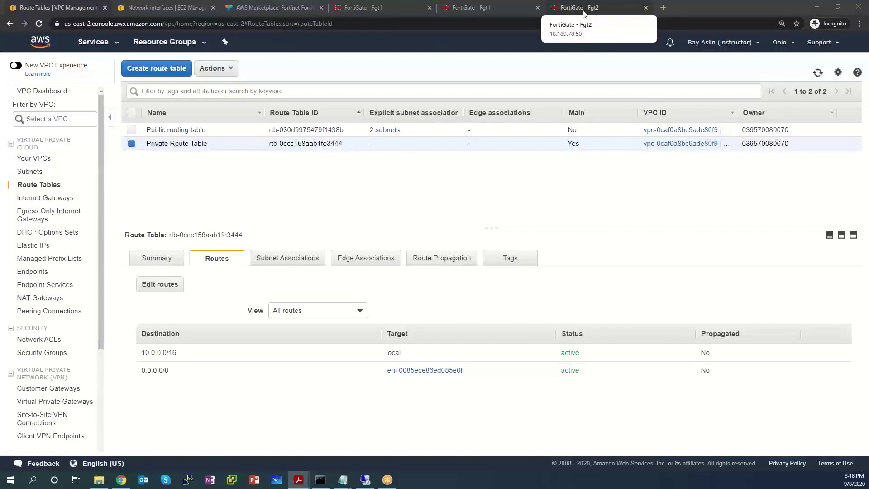
pyautogui.click(583, 10)
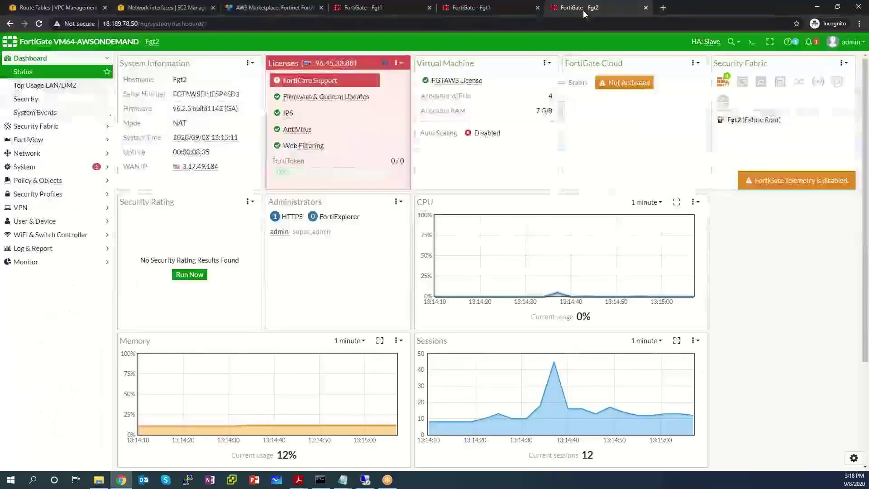
# Step: In Fgt2's CLI console, run 'diagnose debug application awsd -1' and 'diagnose debug enable'
pyautogui.click(753, 42)
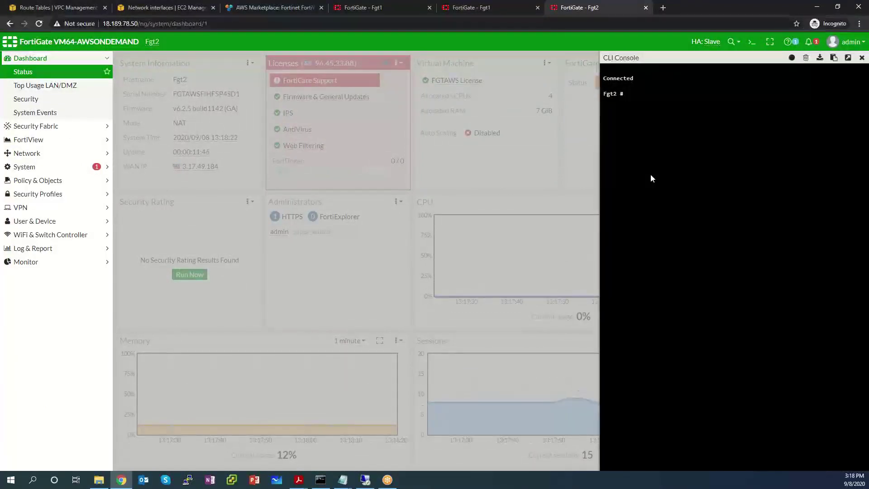
pyautogui.write('diagnose')
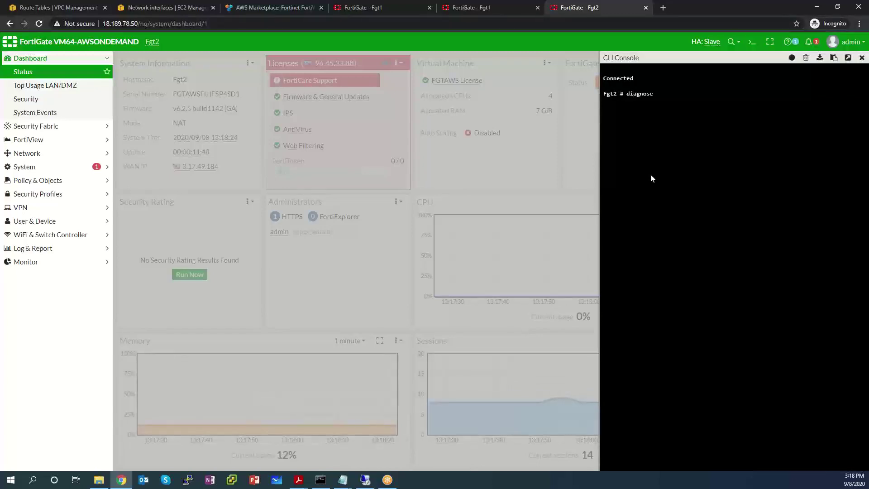
pyautogui.write(' debug application awsd')
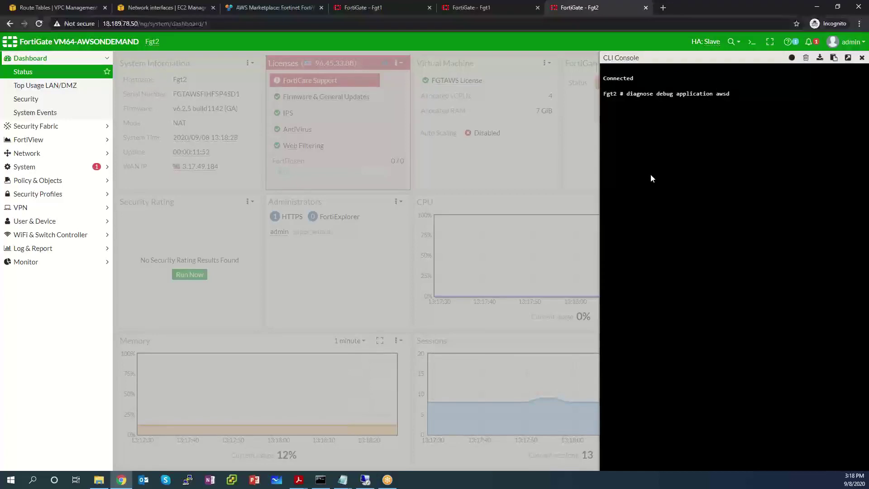
pyautogui.write(' -1')
pyautogui.press('Return')
pyautogui.write('diagnose ')
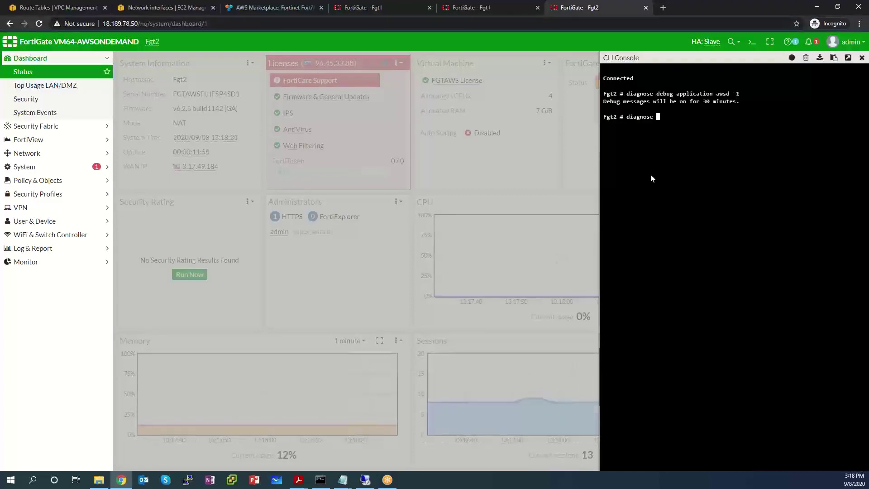
pyautogui.write('debug enable')
pyautogui.press('Return')
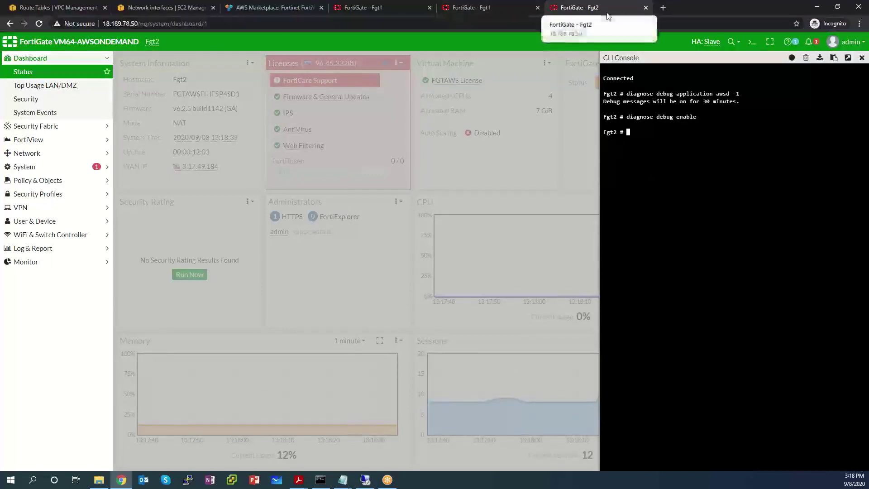
pyautogui.click(474, 8)
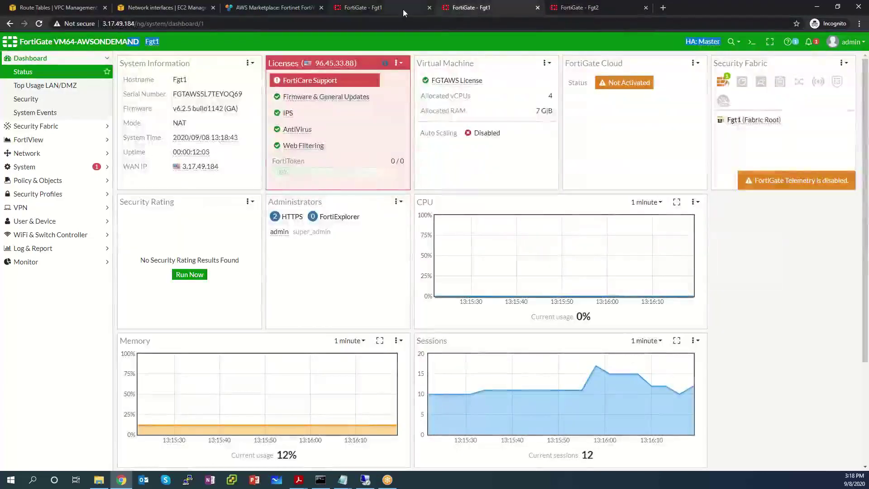
# Step: Show Fgt1's HA monitor with Fgt1 as Master and Fgt2 as Slave, both synchronized
pyautogui.click(363, 10)
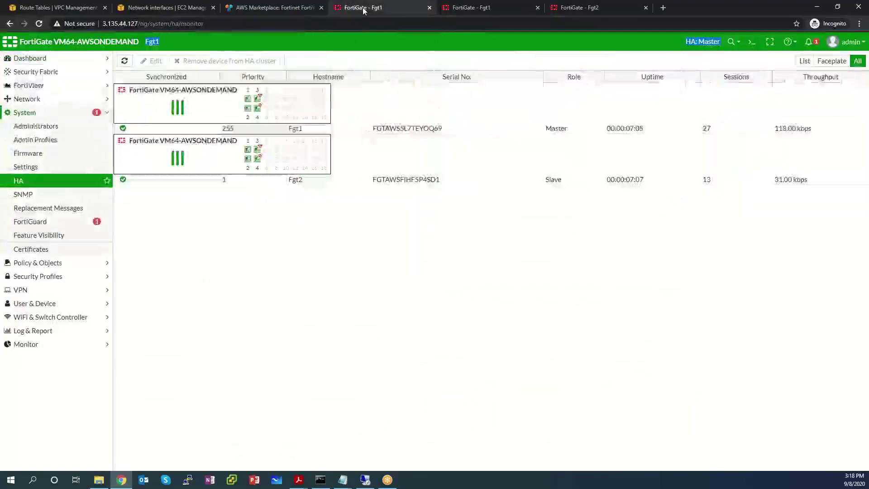
pyautogui.click(504, 7)
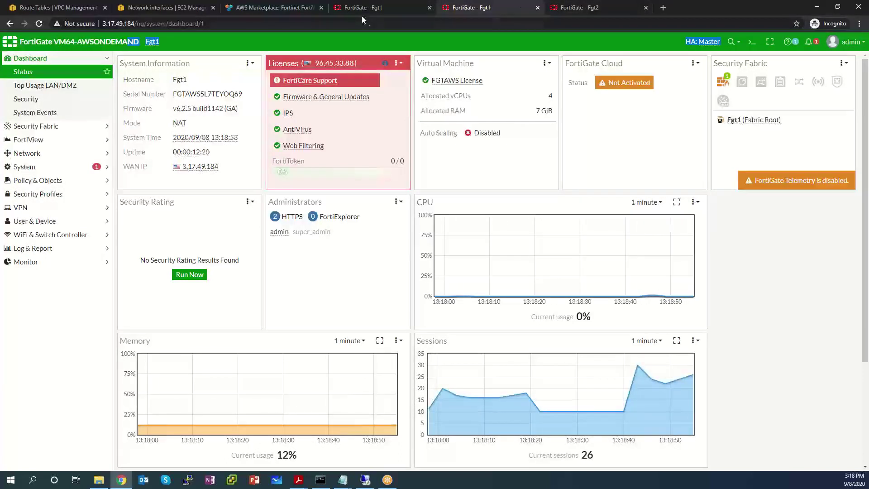
pyautogui.click(381, 7)
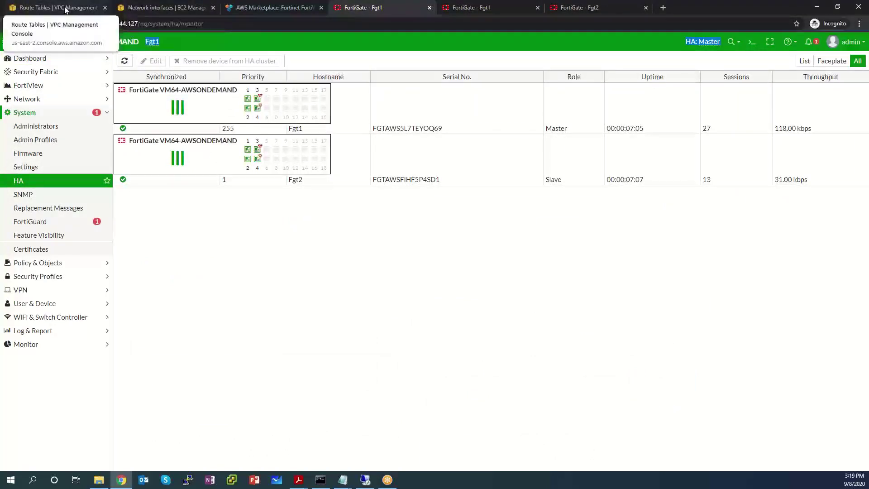
# Step: Stop the FortigateHA-FortiGate1 instance from the EC2 Instances list and confirm
pyautogui.click(149, 7)
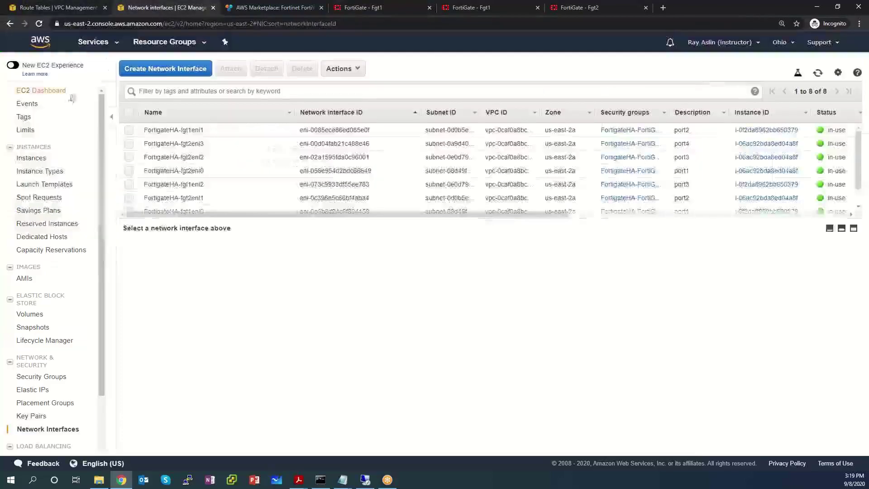
pyautogui.click(41, 158)
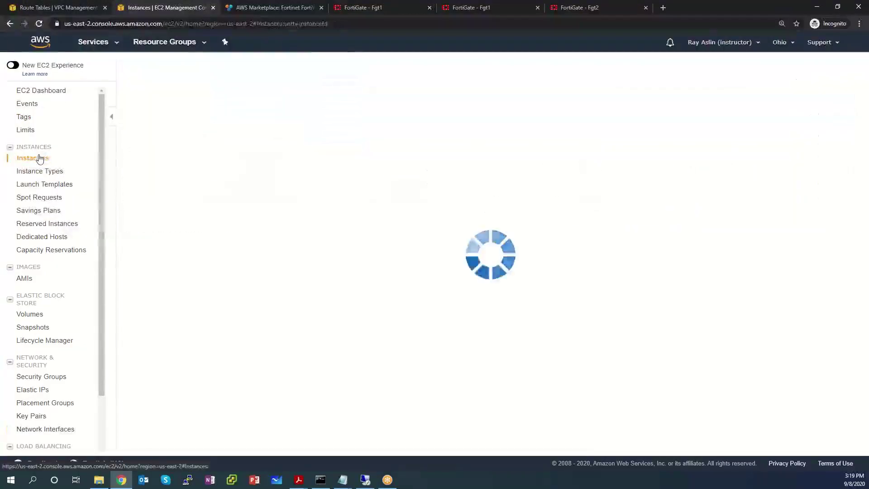
pyautogui.click(129, 143)
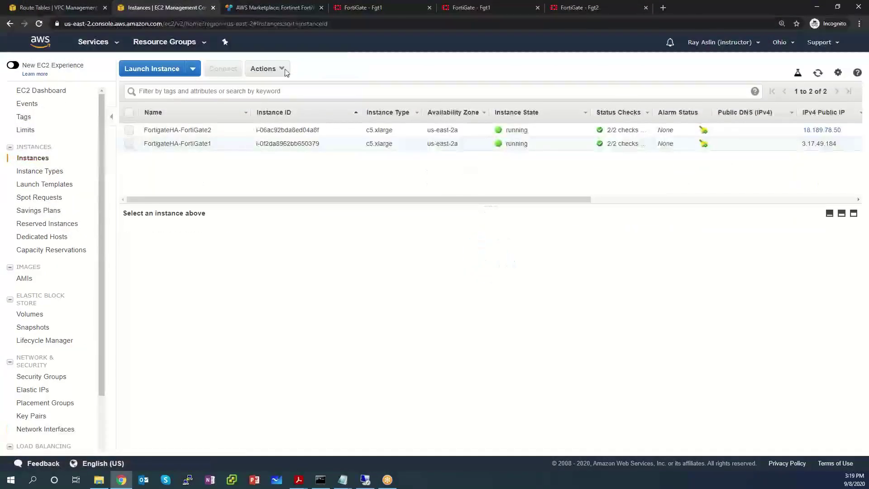
pyautogui.click(279, 69)
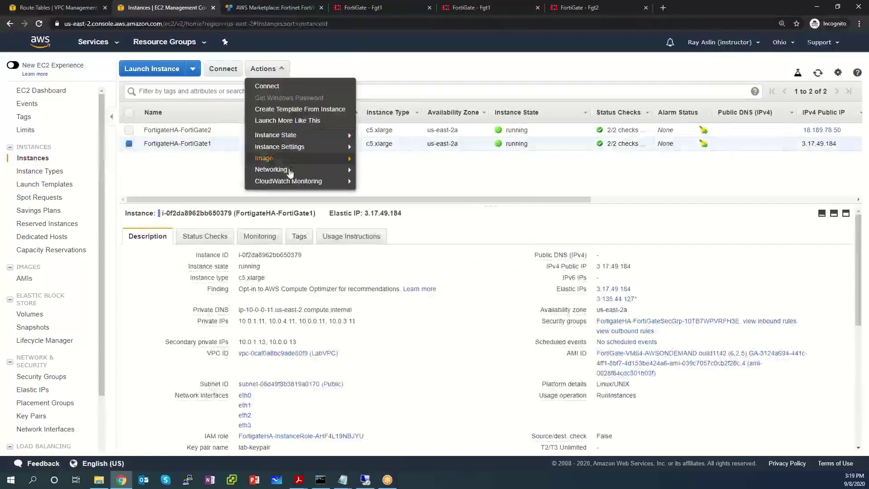
pyautogui.moveTo(294, 138)
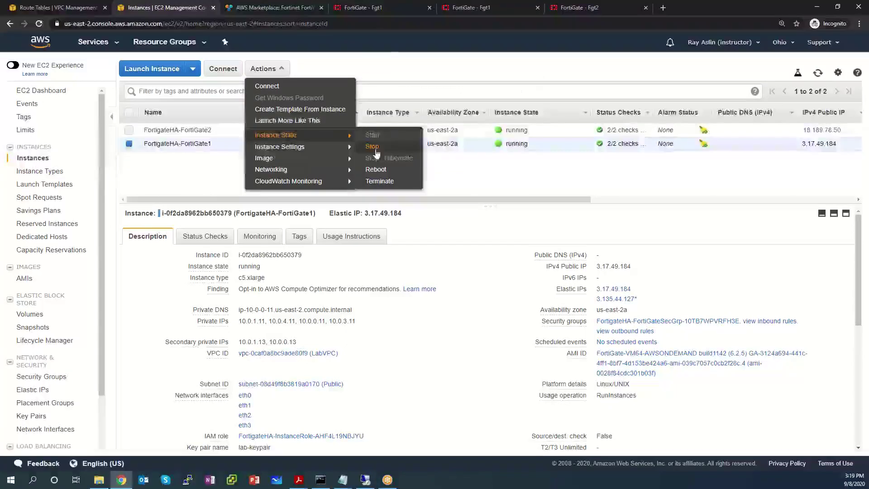
pyautogui.click(375, 145)
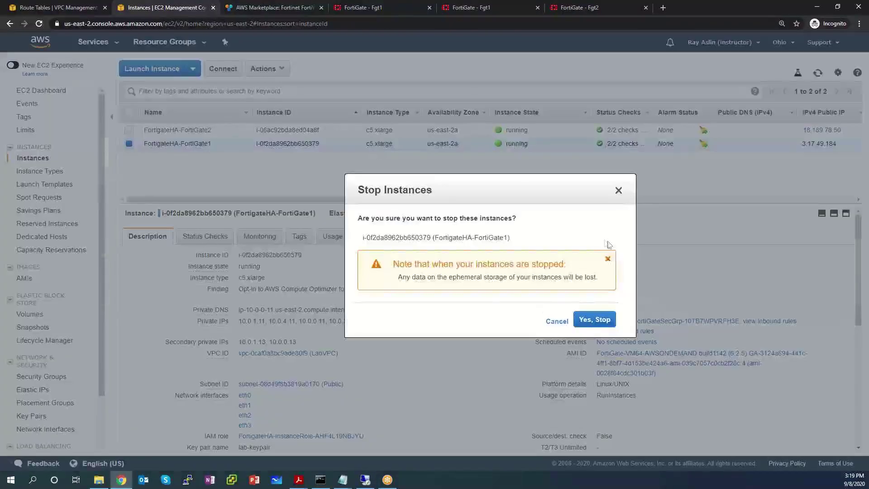
pyautogui.click(594, 319)
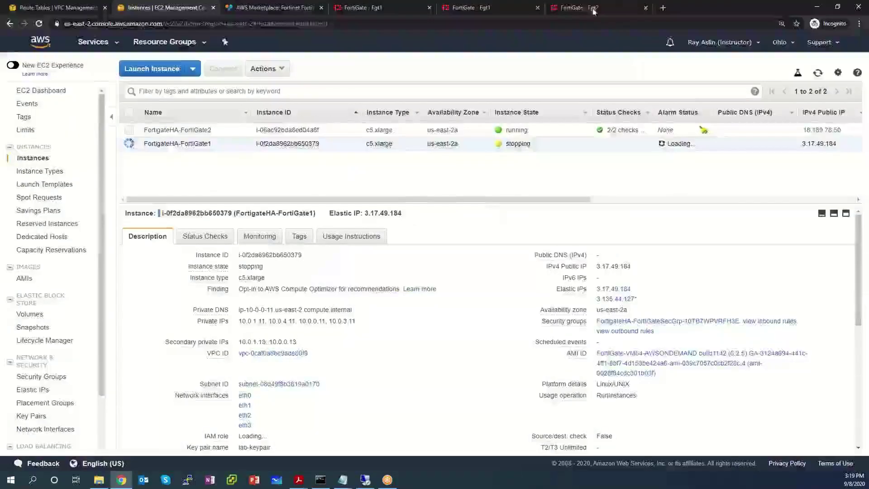
pyautogui.click(594, 11)
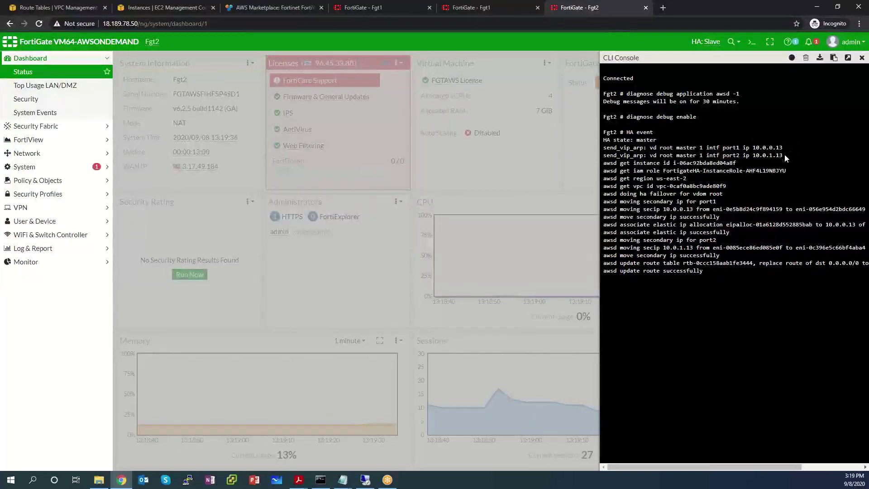
pyautogui.moveTo(783, 154); pyautogui.dragTo(720, 149)
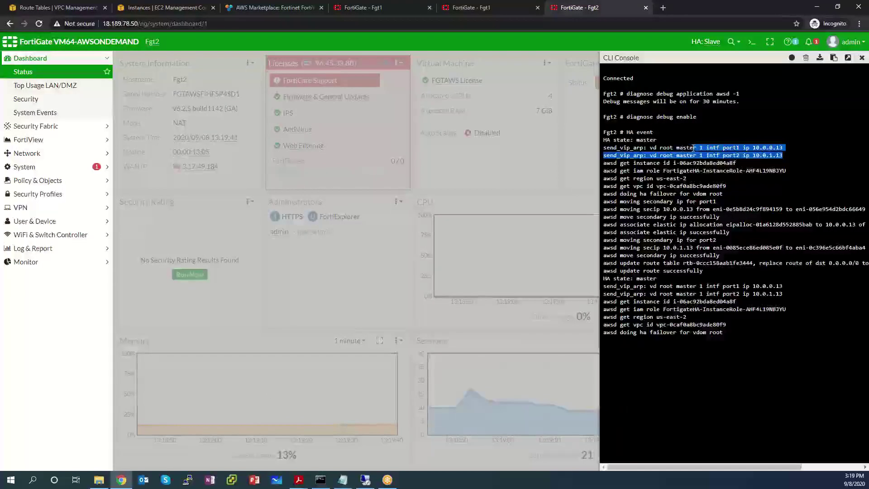
pyautogui.moveTo(706, 149); pyautogui.dragTo(678, 148)
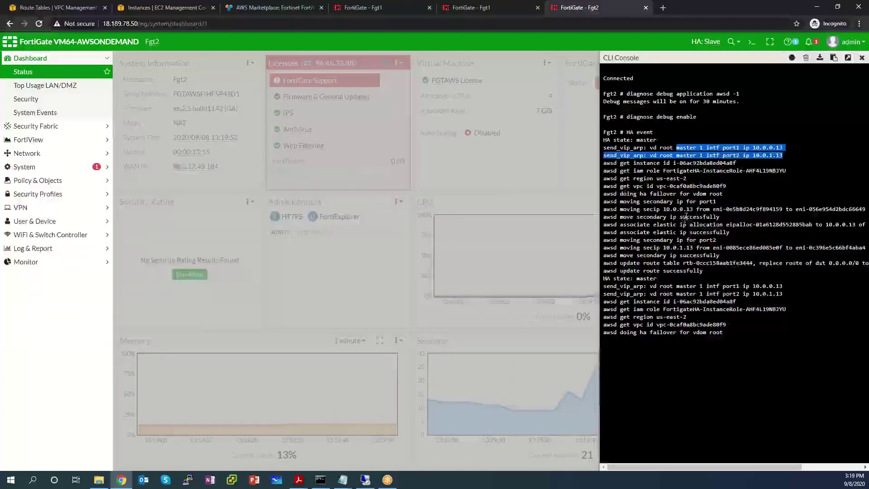
pyautogui.moveTo(697, 209); pyautogui.dragTo(655, 209)
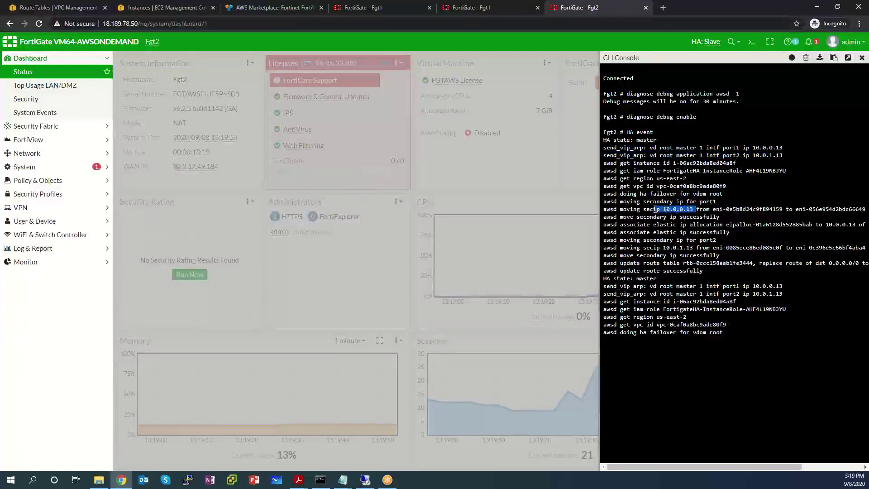
pyautogui.moveTo(728, 209); pyautogui.dragTo(842, 209)
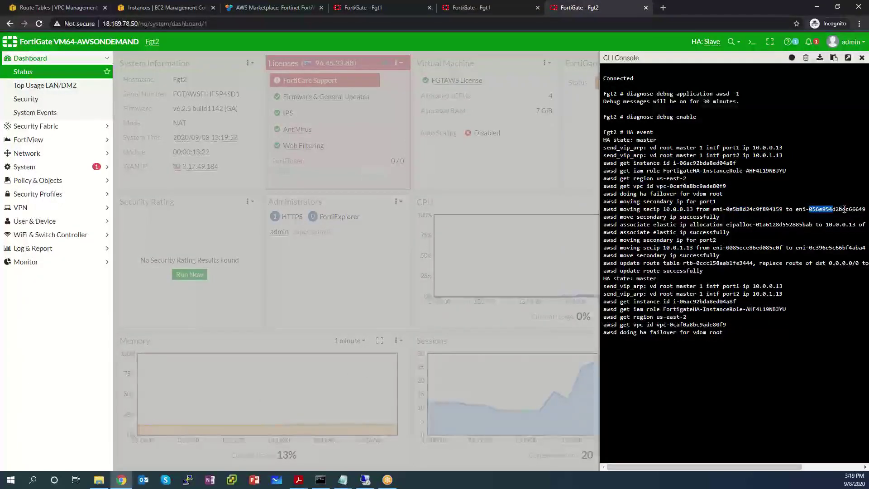
pyautogui.moveTo(770, 210); pyautogui.dragTo(778, 210)
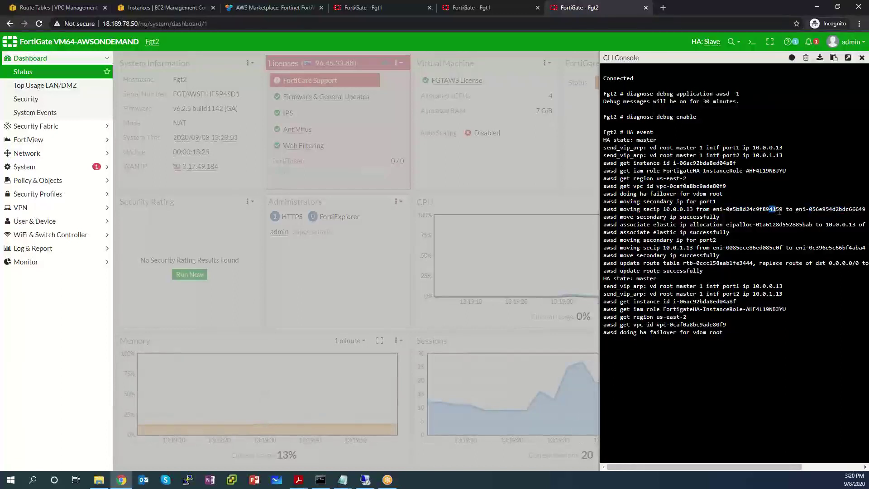
pyautogui.moveTo(852, 209); pyautogui.dragTo(818, 221)
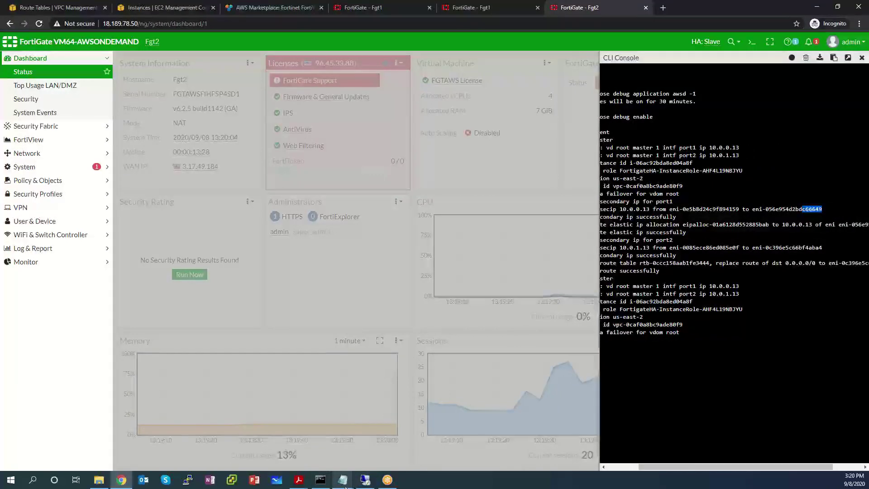
pyautogui.moveTo(343, 480)
pyautogui.click(311, 448)
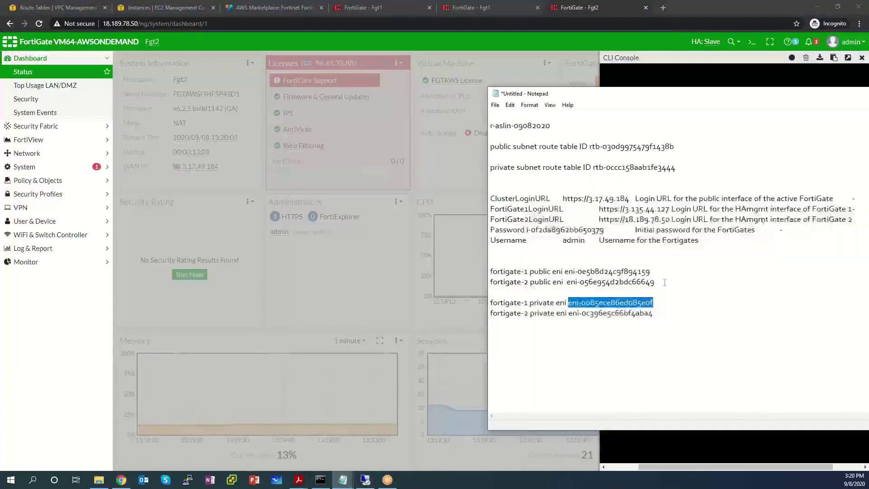
pyautogui.moveTo(632, 281); pyautogui.dragTo(650, 282)
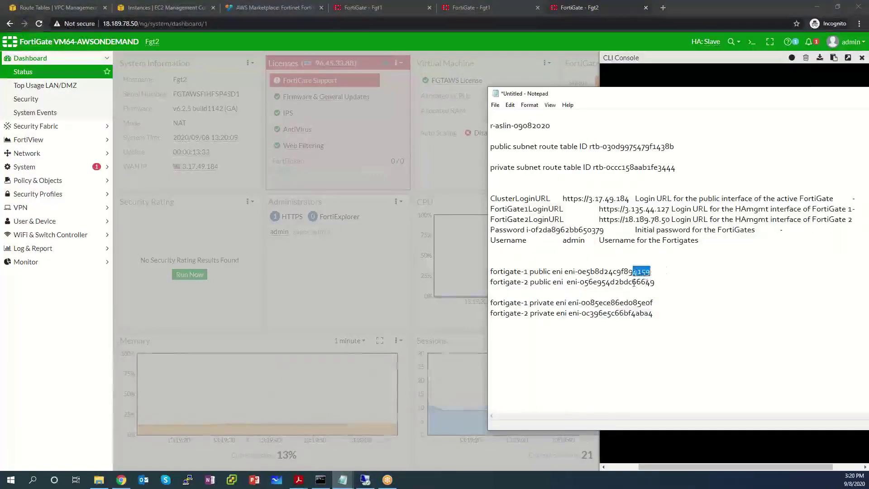
pyautogui.moveTo(689, 90); pyautogui.dragTo(860, 204)
pyautogui.click(850, 204)
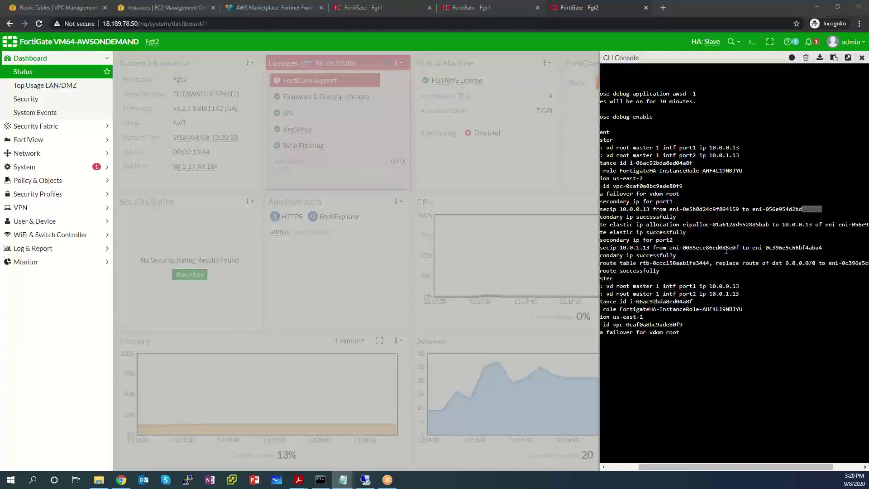
pyautogui.moveTo(725, 247); pyautogui.dragTo(738, 247)
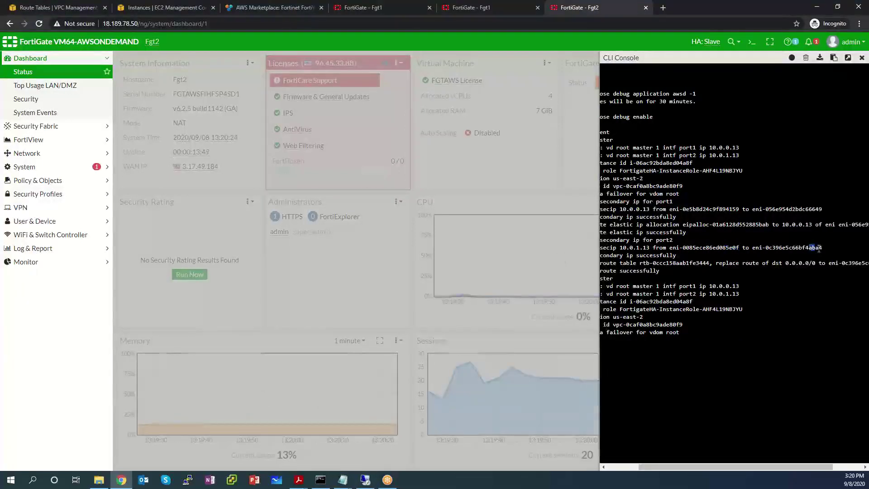
pyautogui.moveTo(809, 248); pyautogui.dragTo(821, 248)
pyautogui.hotkey('alt', 'Tab')
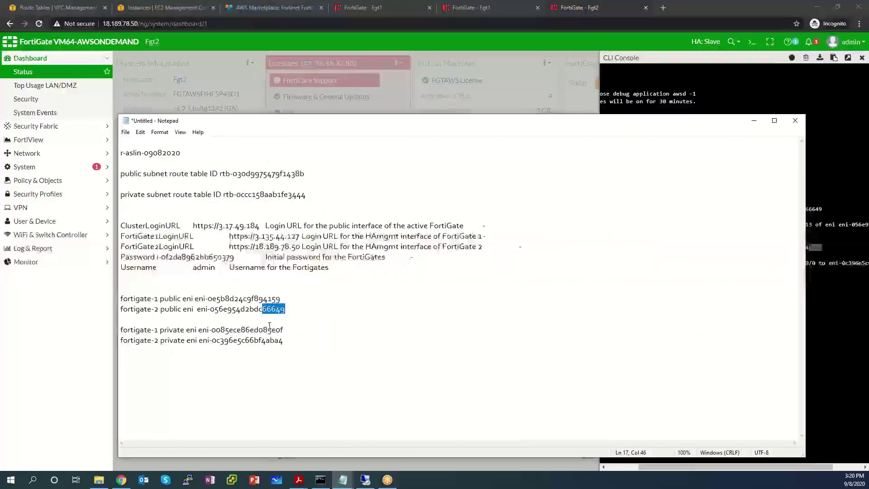
pyautogui.moveTo(268, 329); pyautogui.dragTo(289, 341)
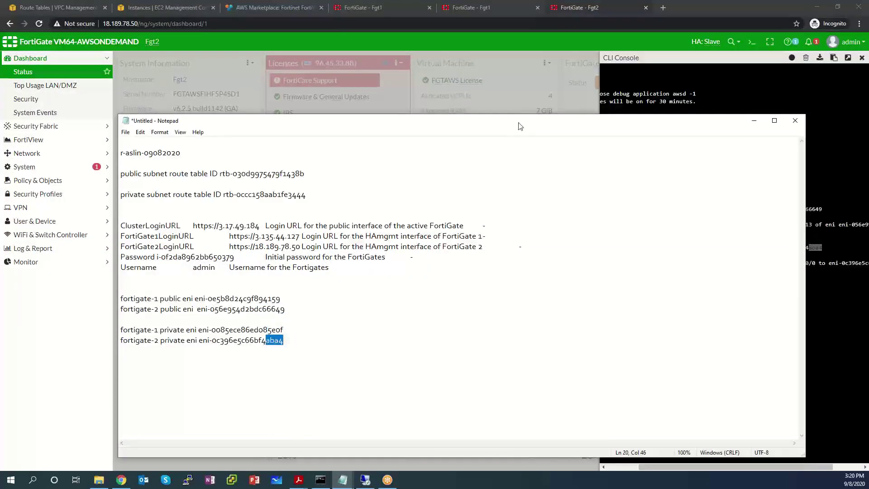
pyautogui.moveTo(516, 122); pyautogui.dragTo(868, 118)
pyautogui.hotkey('alt', 'Tab')
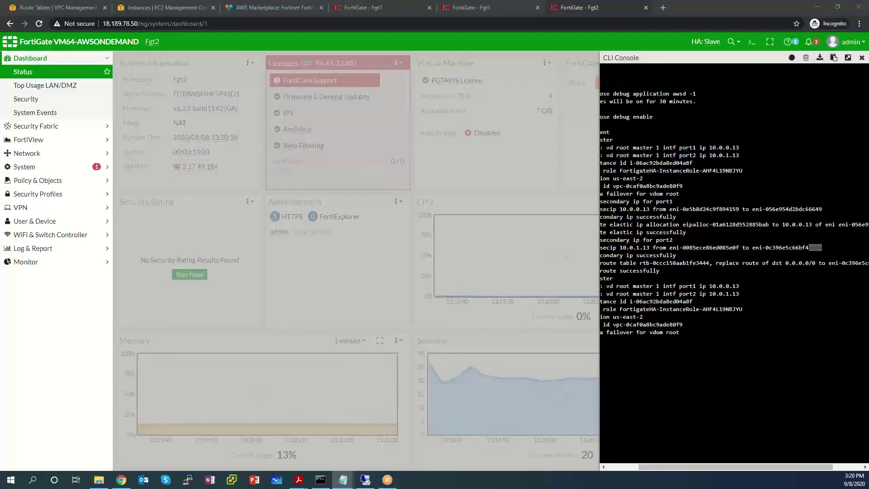
pyautogui.moveTo(650, 464); pyautogui.dragTo(598, 476)
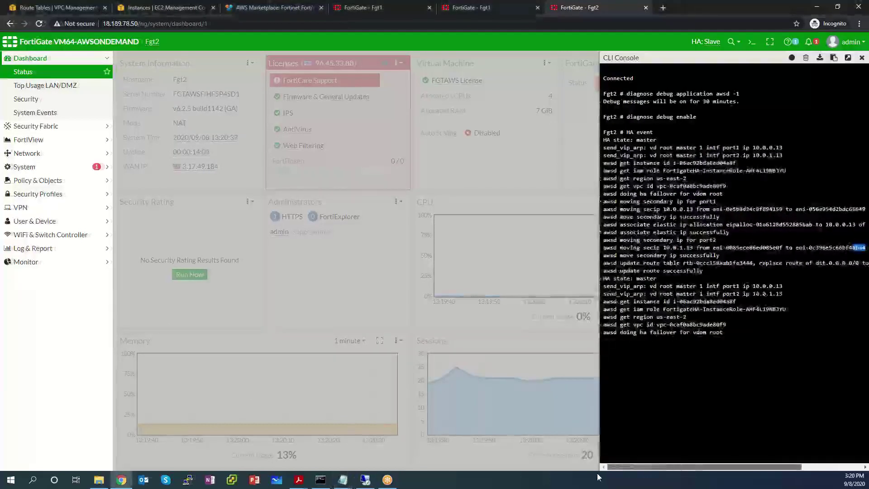
pyautogui.moveTo(637, 264); pyautogui.dragTo(702, 270)
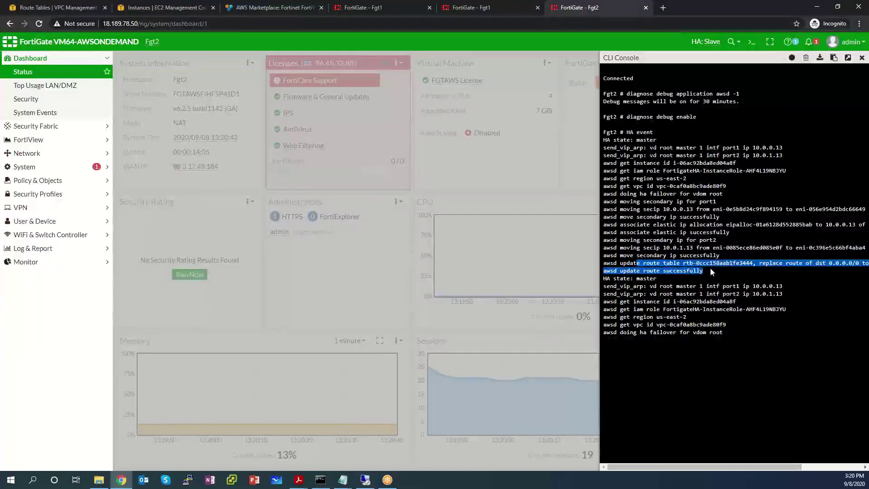
pyautogui.click(742, 262)
pyautogui.moveTo(740, 263); pyautogui.dragTo(750, 263)
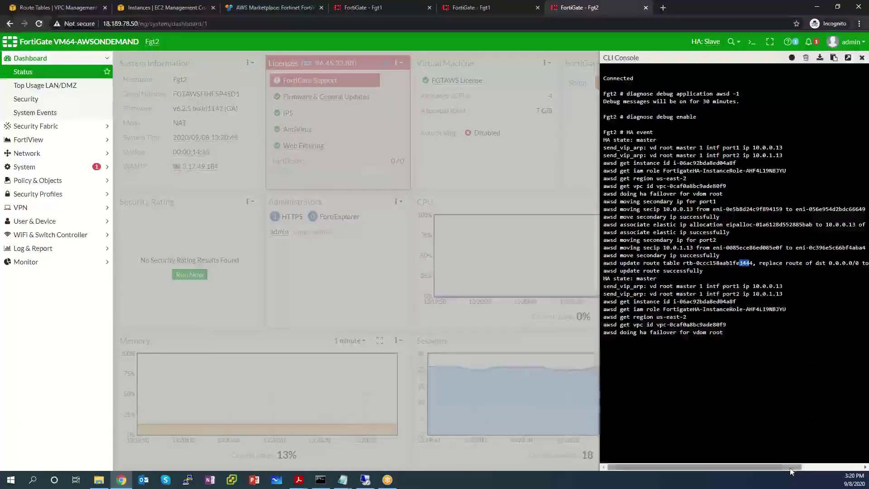
pyautogui.moveTo(787, 467); pyautogui.dragTo(846, 467)
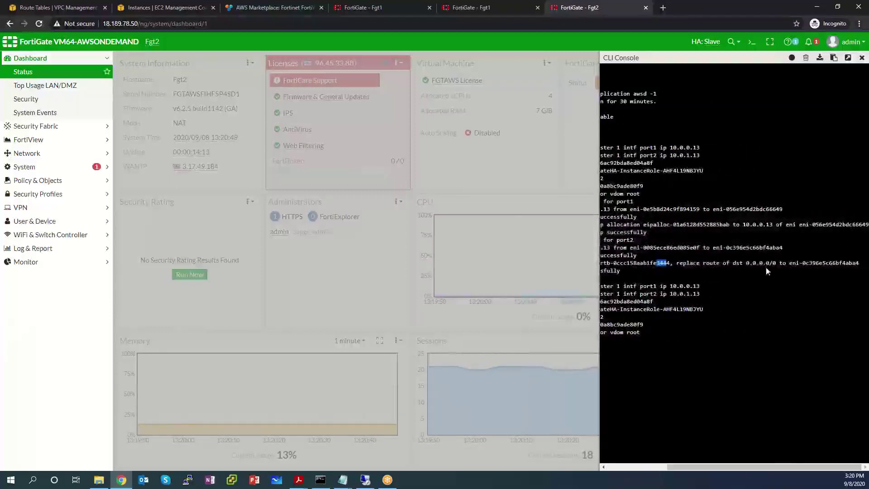
pyautogui.moveTo(745, 263); pyautogui.dragTo(765, 267)
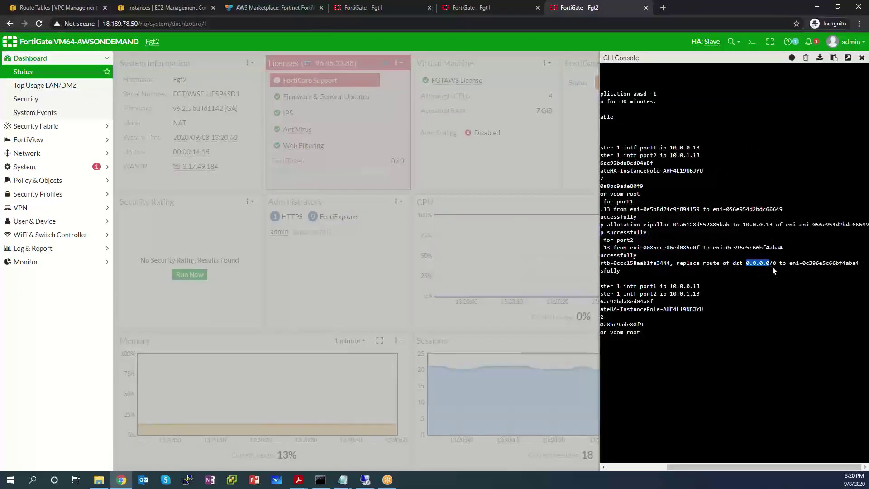
pyautogui.moveTo(832, 262); pyautogui.dragTo(863, 269)
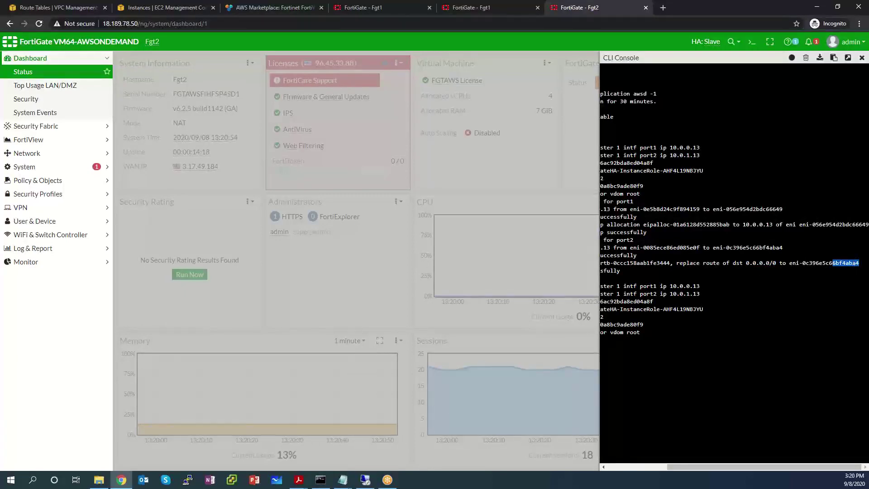
pyautogui.hotkey('alt', 'Tab')
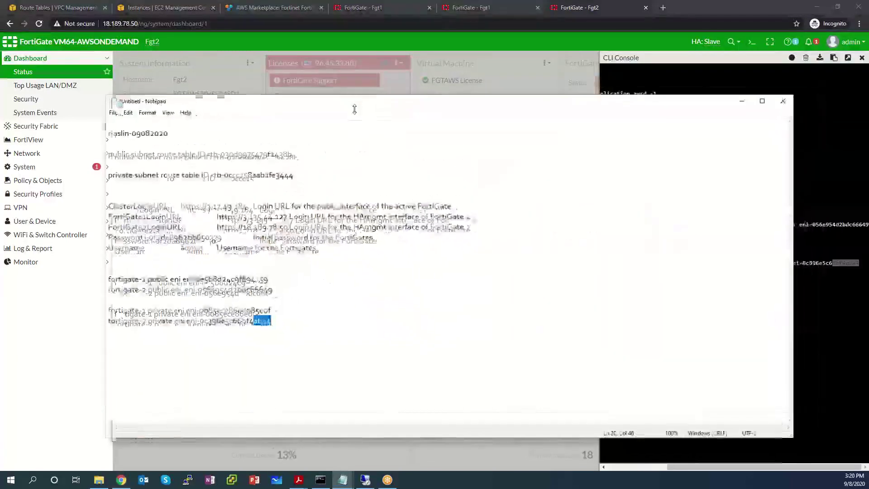
pyautogui.hotkey('shift', 'Home')
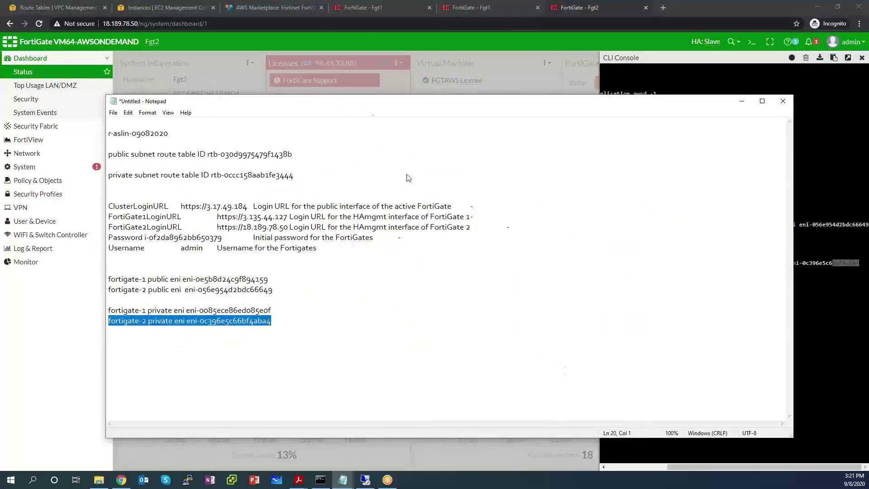
pyautogui.hotkey('alt', 'Tab')
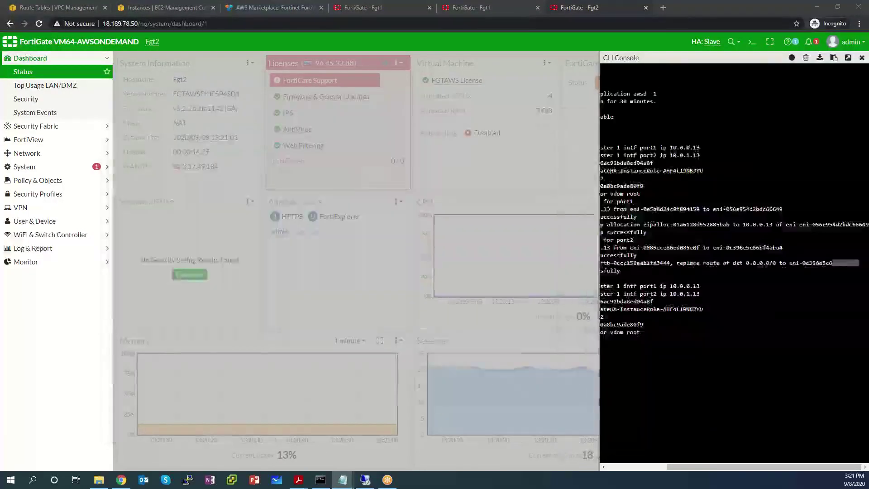
pyautogui.moveTo(679, 465); pyautogui.dragTo(582, 473)
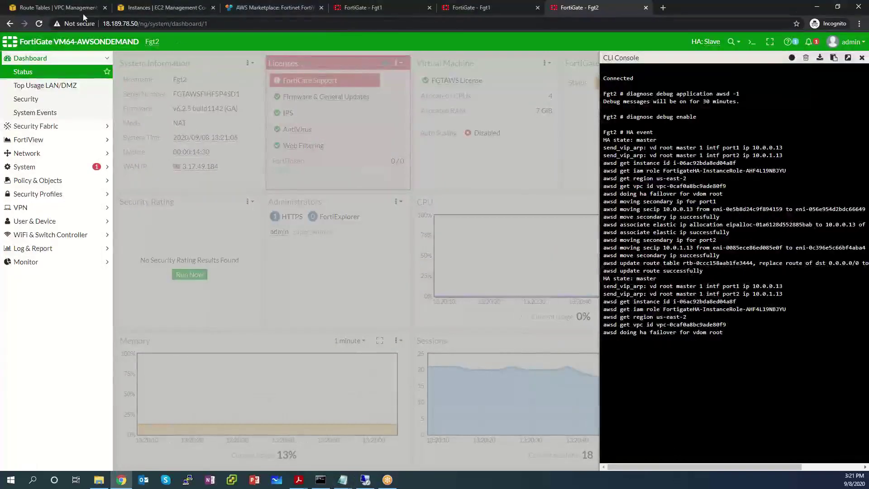
# Step: Refresh FortiGate2's details to check elastic IPs 3.17.49.184, 18.189.78.50 and secondary IPs 10.0.0.13, 10.0.1.13
pyautogui.click(139, 7)
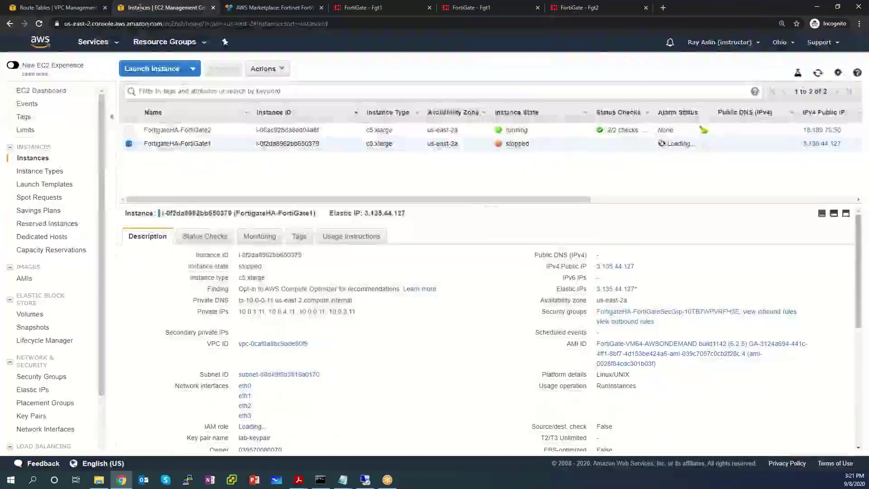
pyautogui.click(213, 133)
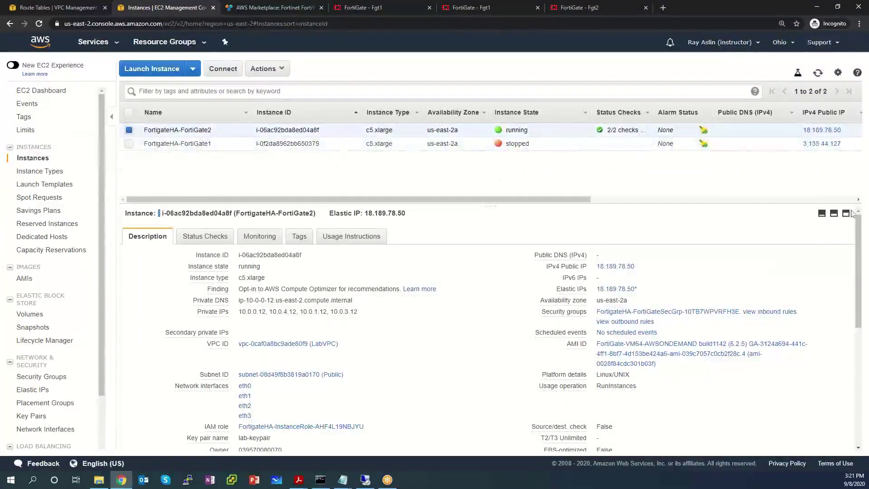
pyautogui.click(816, 74)
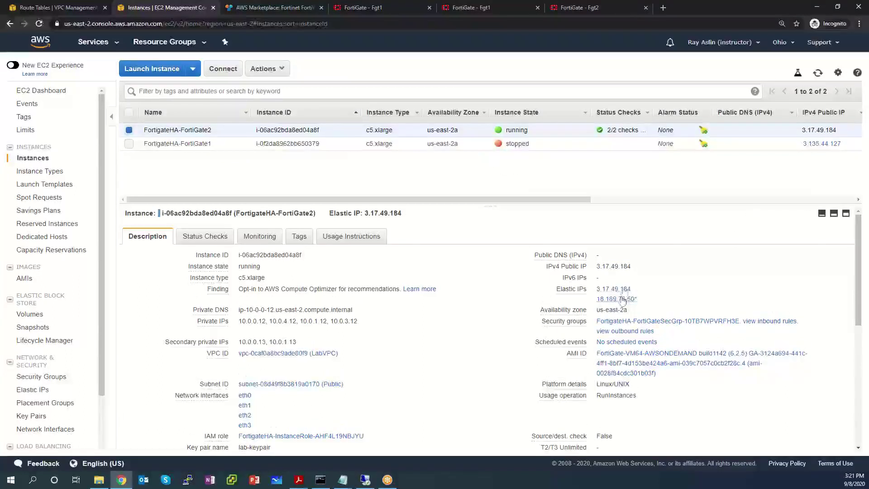
pyautogui.moveTo(638, 301); pyautogui.dragTo(596, 289)
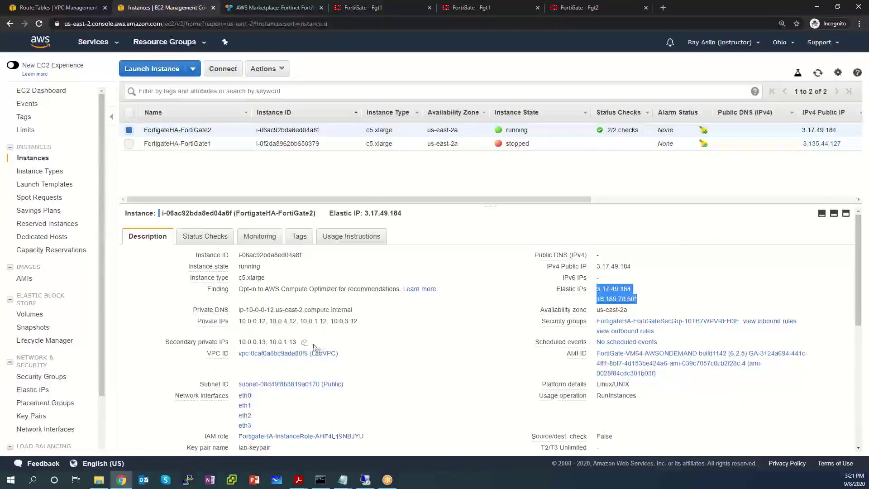
pyautogui.click(275, 344)
pyautogui.tripleClick(275, 344)
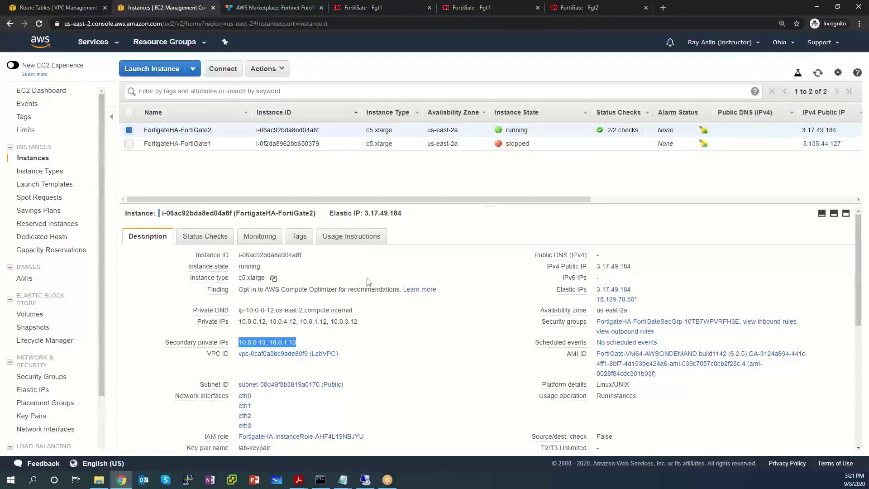
pyautogui.click(129, 130)
# Step: Start the stopped FortigateHA-FortiGate1 instance via Actions > Instance State > Start and confirm
pyautogui.click(129, 143)
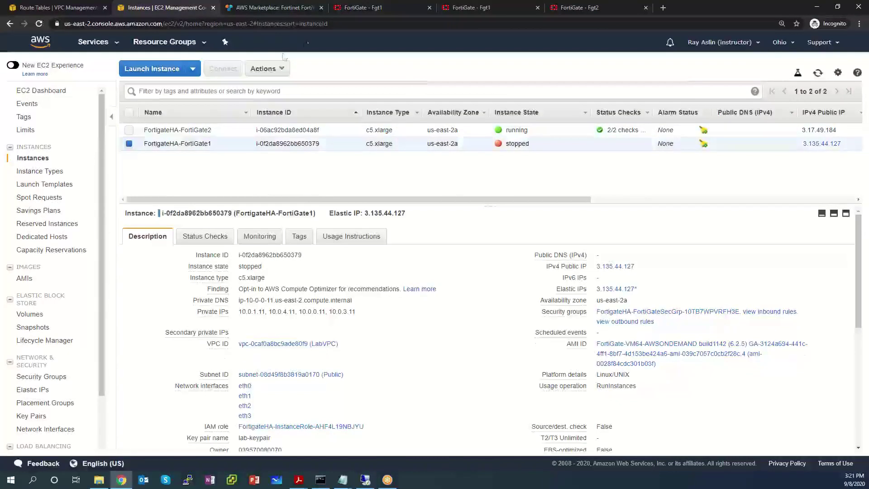
pyautogui.click(261, 72)
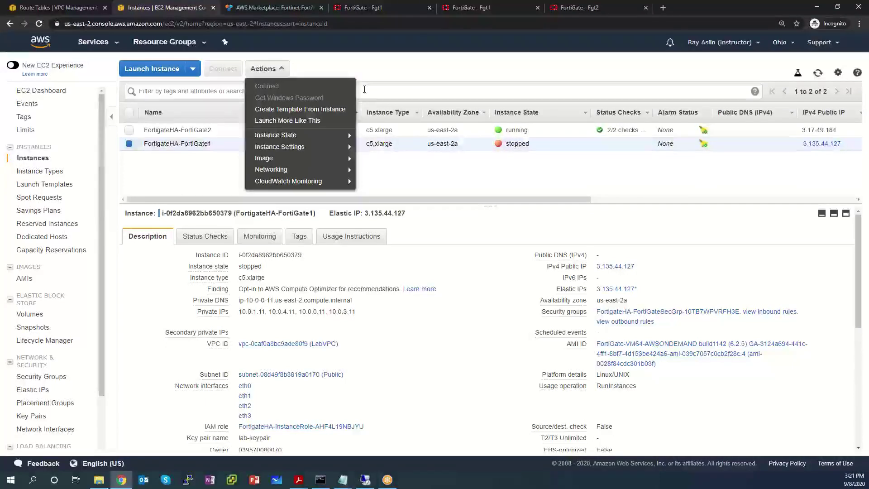
pyautogui.moveTo(353, 160)
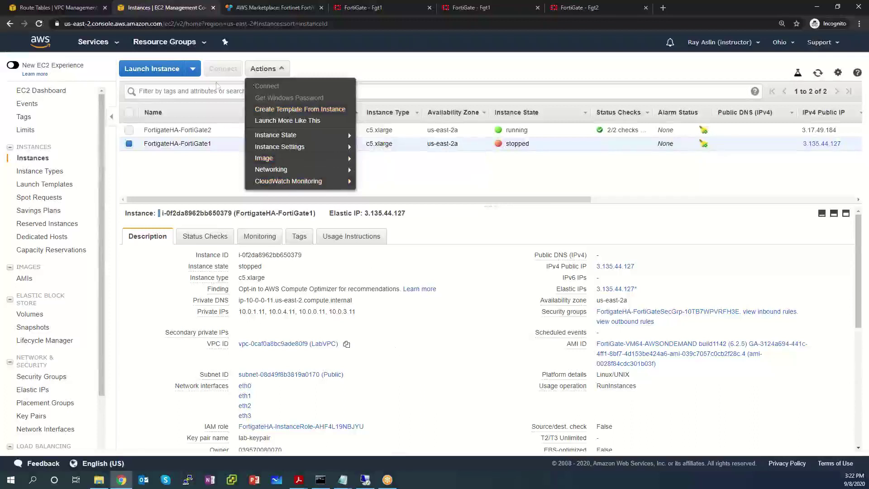
pyautogui.click(456, 77)
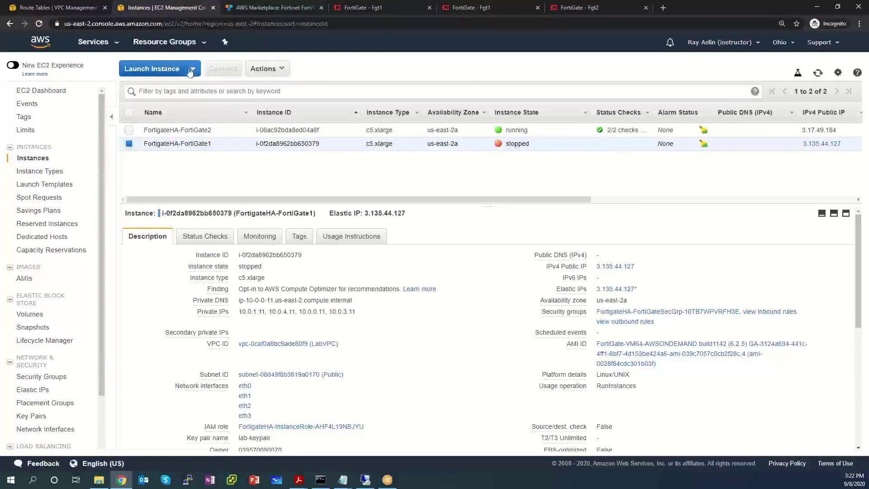
pyautogui.click(269, 73)
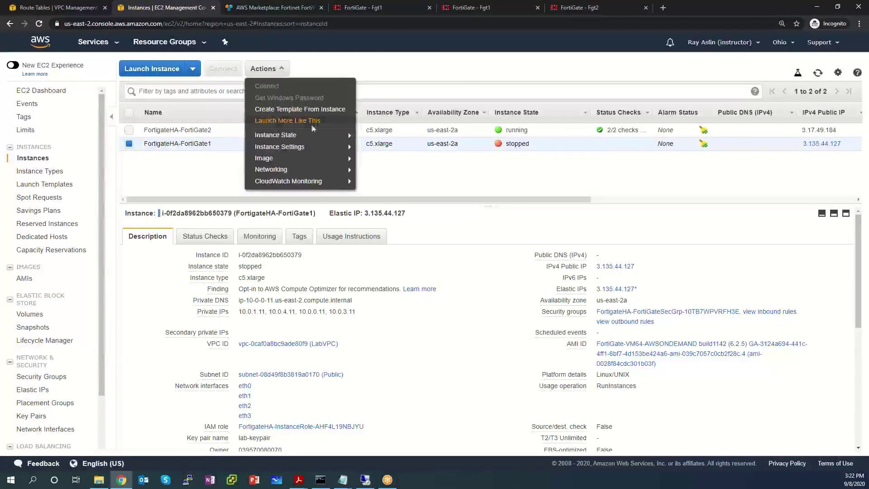
pyautogui.moveTo(317, 135)
pyautogui.click(376, 135)
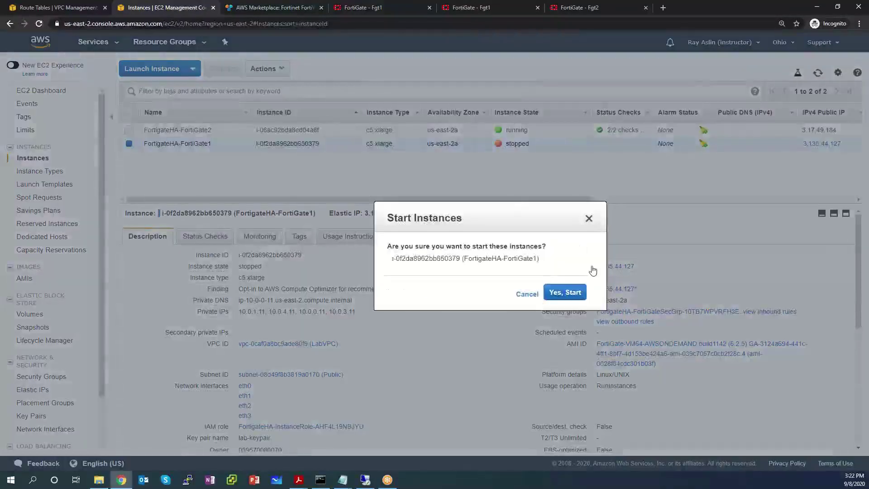
pyautogui.press('Return')
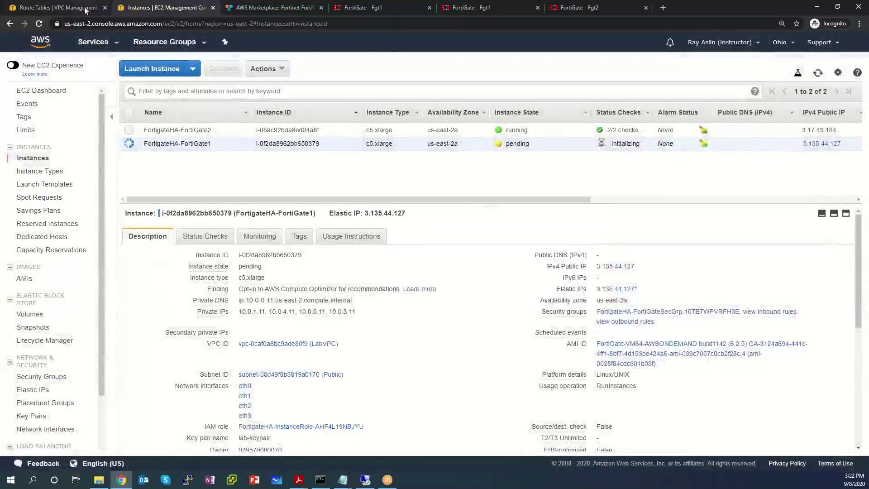
pyautogui.click(81, 8)
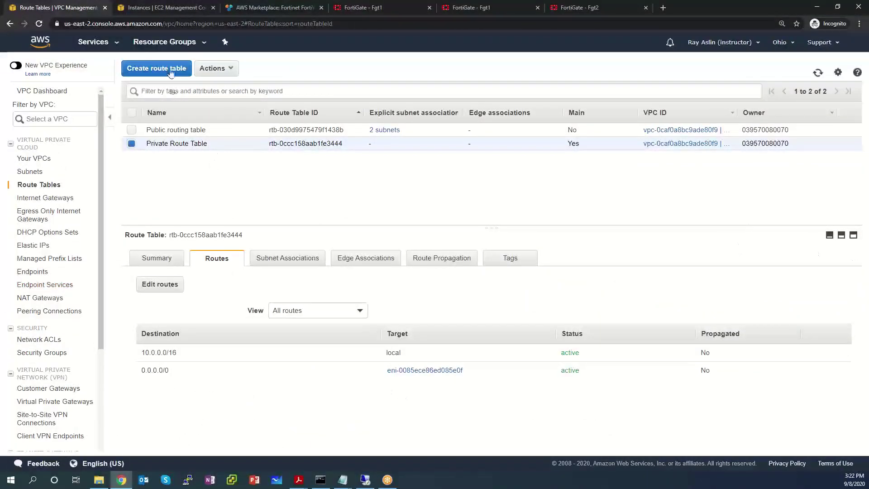
# Step: Go to S3 from the Services menu to list the two US East (Ohio) buckets
pyautogui.click(95, 42)
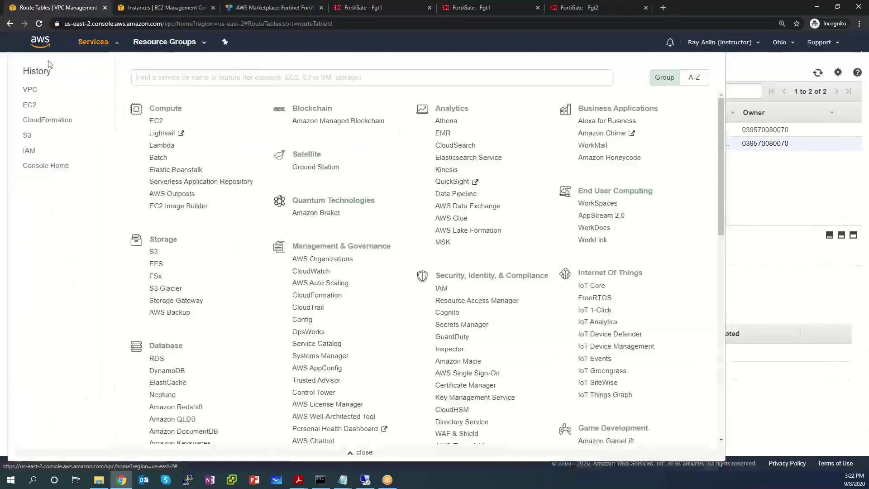
pyautogui.click(30, 151)
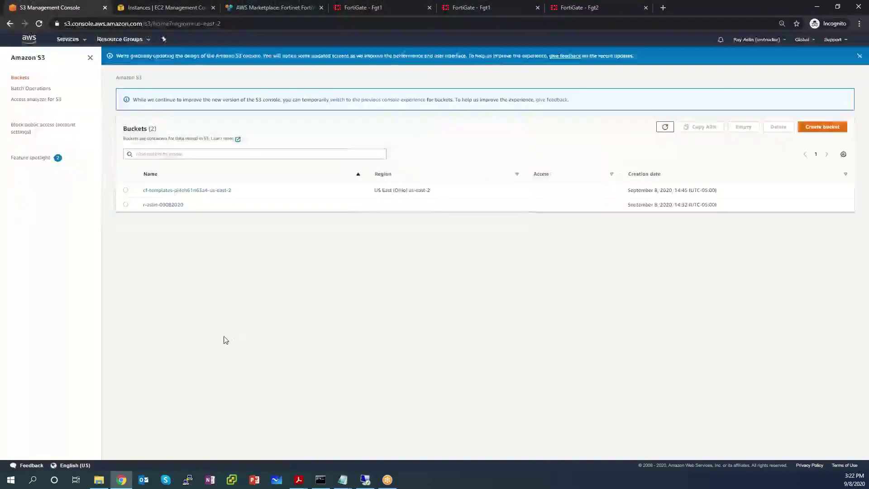
# Step: Download fgt2.txt from the FortiGate config bucket and open the downloaded file
pyautogui.click(175, 206)
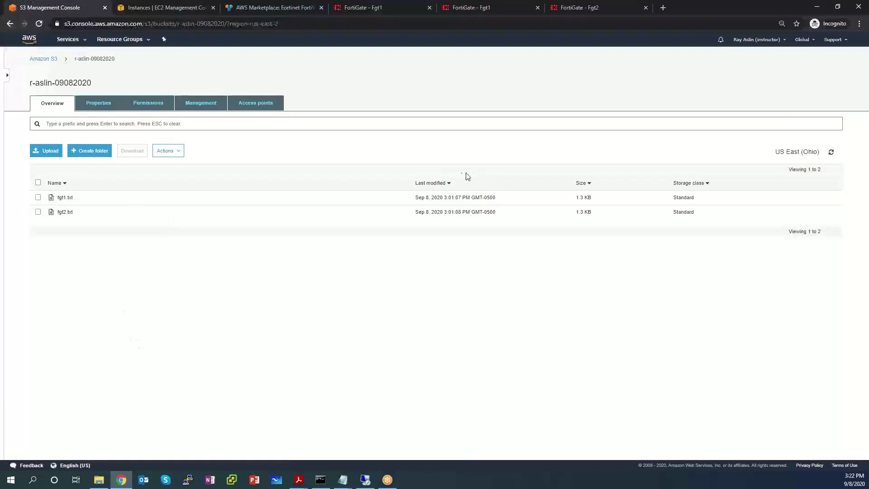
pyautogui.click(69, 213)
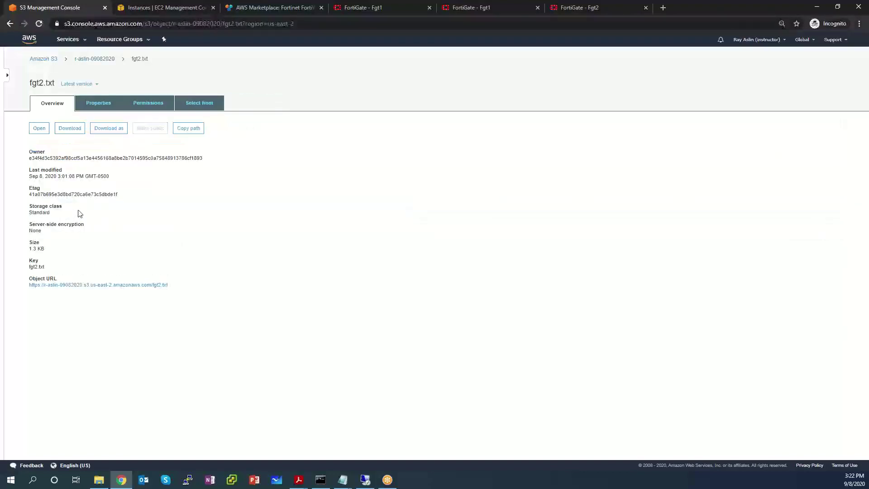
pyautogui.click(71, 129)
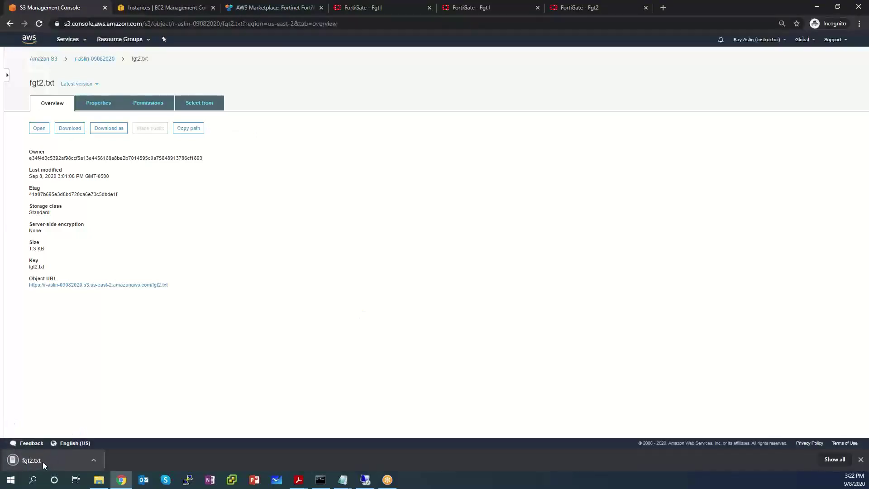
pyautogui.click(43, 462)
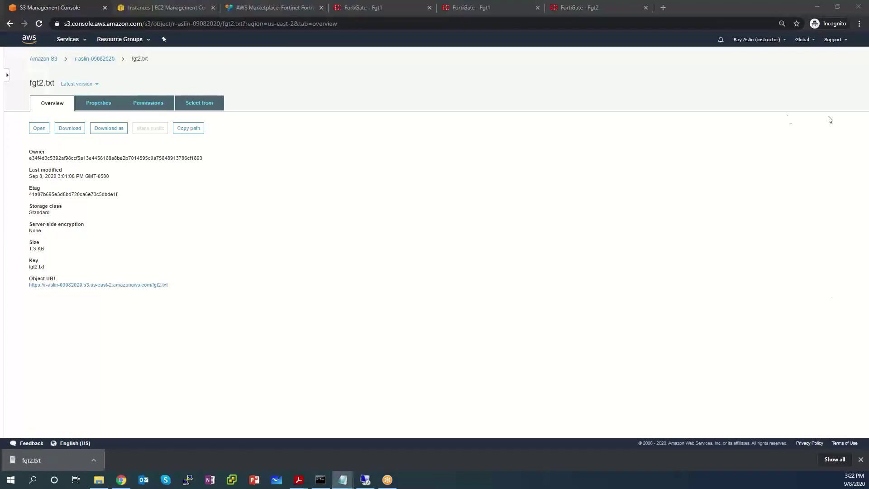
# Step: Maximize the fgt2.txt Notepad window and highlight the port1 static mode and allowaccess lines
pyautogui.moveTo(867, 81); pyautogui.dragTo(231, 134)
pyautogui.doubleClick(231, 133)
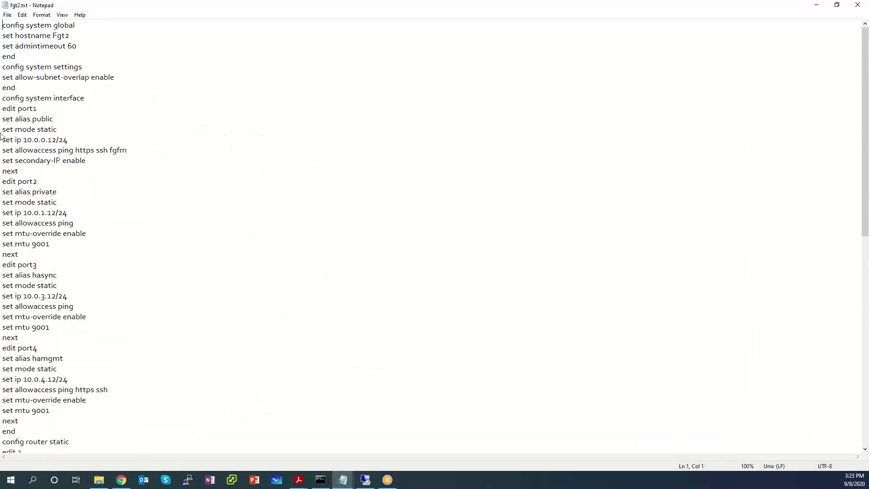
pyautogui.click(57, 127)
pyautogui.hotkey('shift', 'Left')
pyautogui.hotkey('shift', 'Left')
pyautogui.hotkey('shift', 'Left')
pyautogui.hotkey('shift', 'Left')
pyautogui.hotkey('shift', 'Left')
pyautogui.hotkey('shift', 'Left')
pyautogui.hotkey('shift', 'Left')
pyautogui.hotkey('shift', 'Left')
pyautogui.hotkey('shift', 'Left')
pyautogui.hotkey('shift', 'Left')
pyautogui.hotkey('shift', 'Left')
pyautogui.hotkey('shift', 'Left')
pyautogui.hotkey('shift', 'Left')
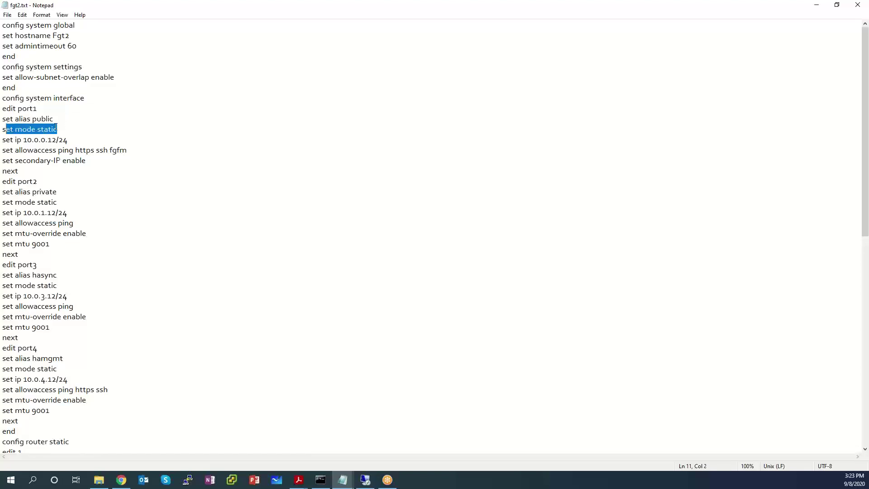
pyautogui.click(3, 150)
pyautogui.hotkey('shift', 'Right')
pyautogui.hotkey('shift', 'Right')
pyautogui.hotkey('shift', 'Right')
pyautogui.hotkey('shift', 'Right')
pyautogui.hotkey('shift', 'Right')
pyautogui.hotkey('shift', 'Right')
pyautogui.hotkey('shift', 'Right')
pyautogui.hotkey('shift', 'Right')
pyautogui.hotkey('shift', 'Right')
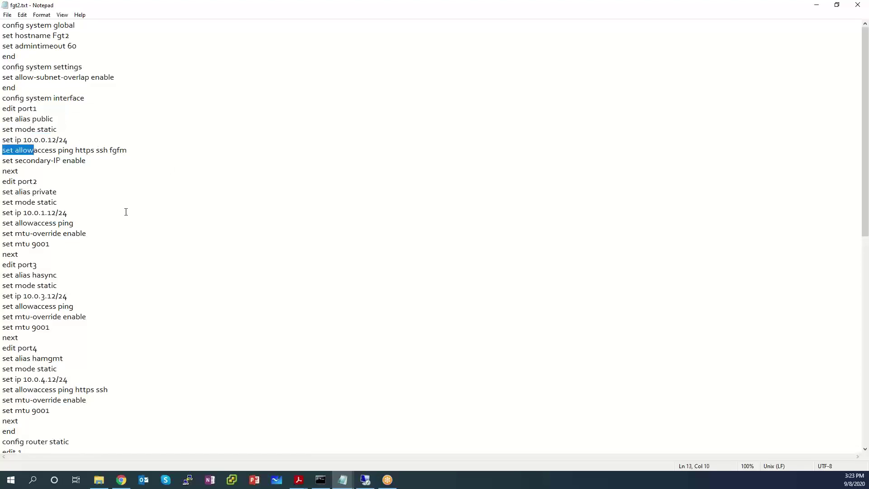
pyautogui.scroll(-4, 126, 212)
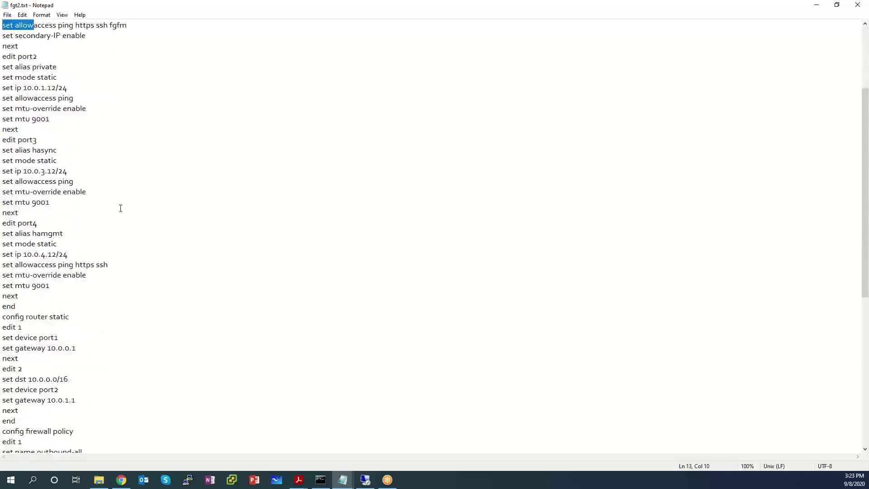
pyautogui.scroll(-2, 120, 208)
# Step: Highlight the static routes: default route via 10.0.0.1 and the 10.0.0.0/16 destination
pyautogui.moveTo(87, 286); pyautogui.dragTo(6, 263)
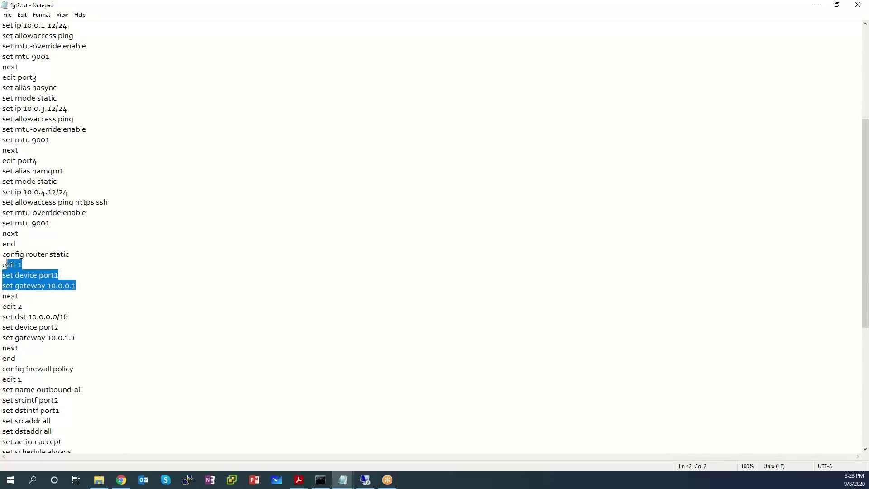
pyautogui.scroll(-1, 80, 298)
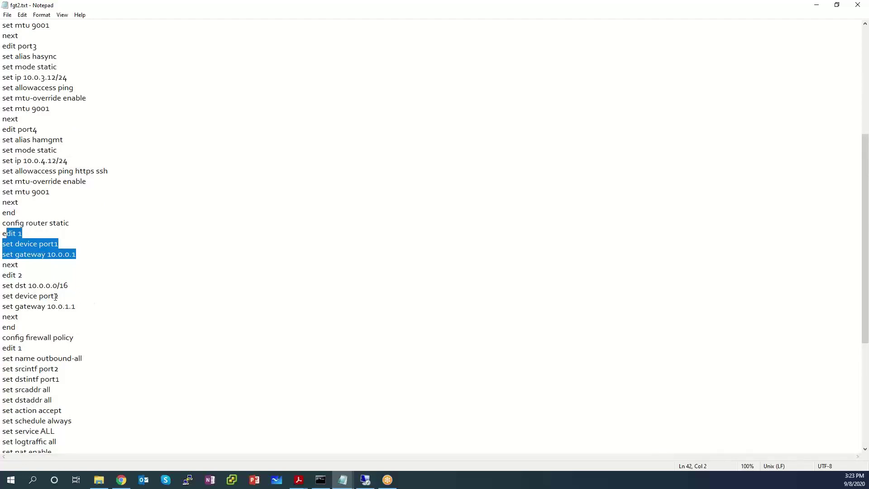
pyautogui.moveTo(76, 286); pyautogui.dragTo(1, 289)
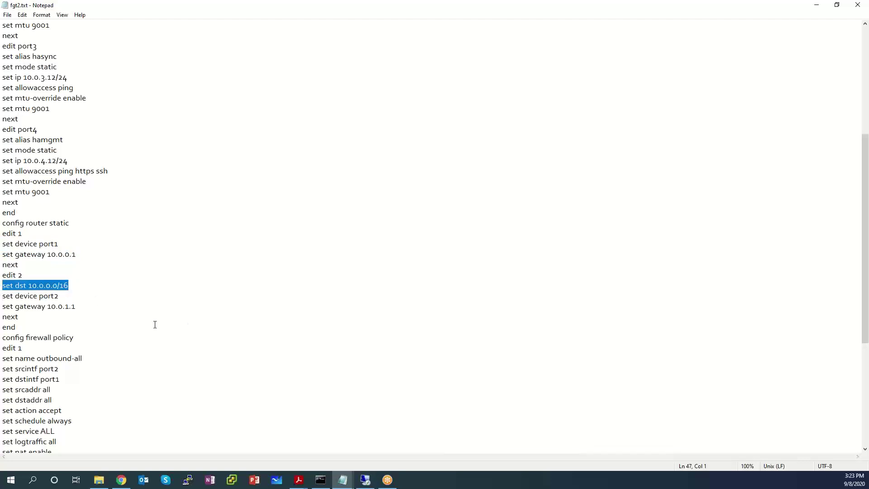
pyautogui.scroll(-2, 155, 324)
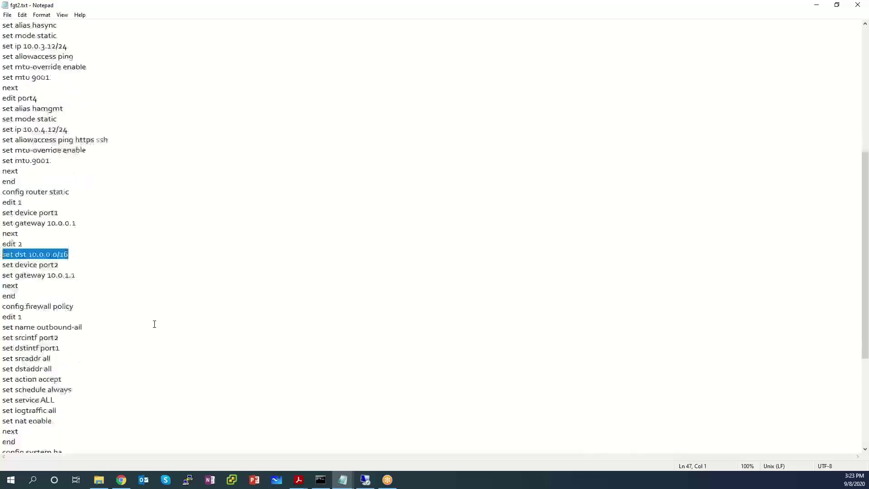
pyautogui.scroll(-2, 154, 324)
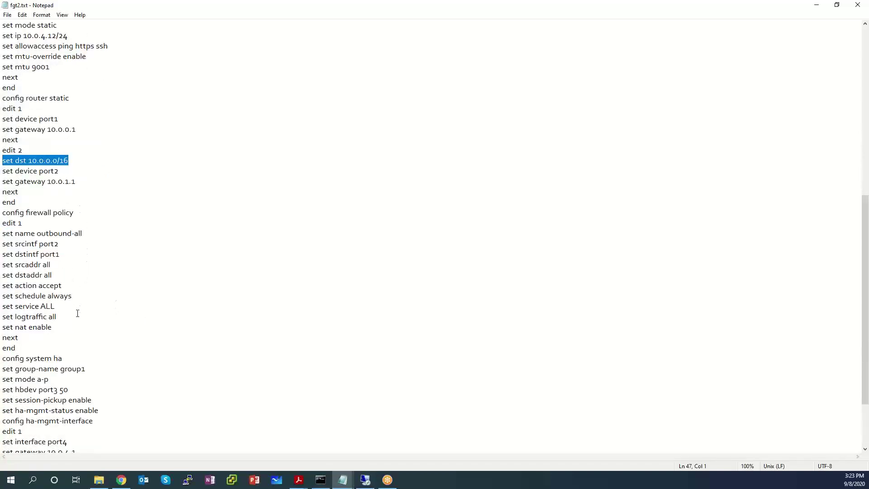
pyautogui.scroll(-3, 78, 313)
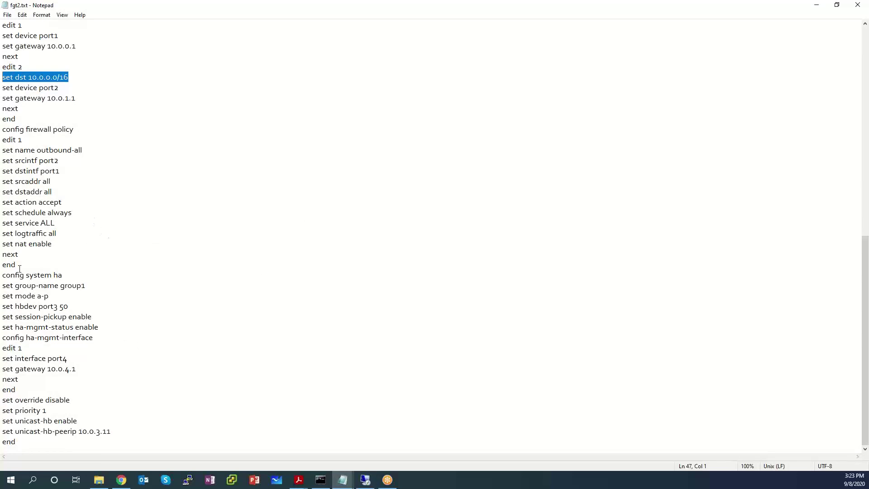
pyautogui.moveTo(31, 277); pyautogui.dragTo(83, 274)
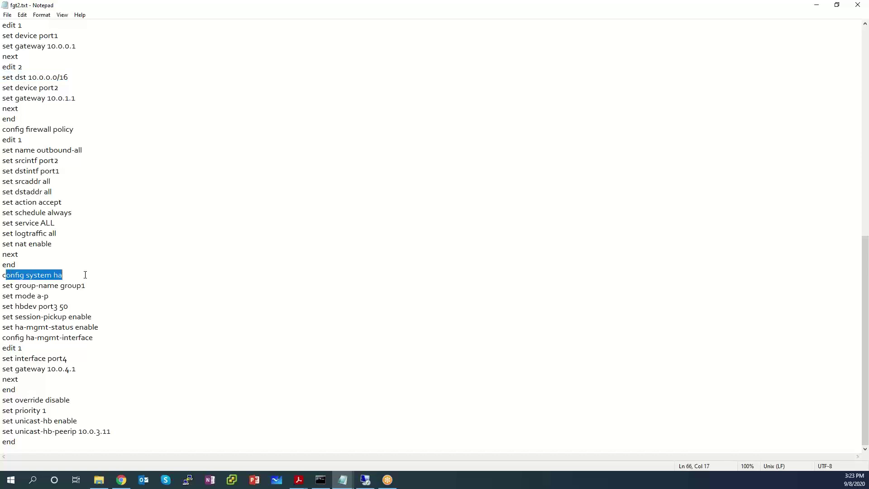
pyautogui.moveTo(3, 297); pyautogui.dragTo(72, 317)
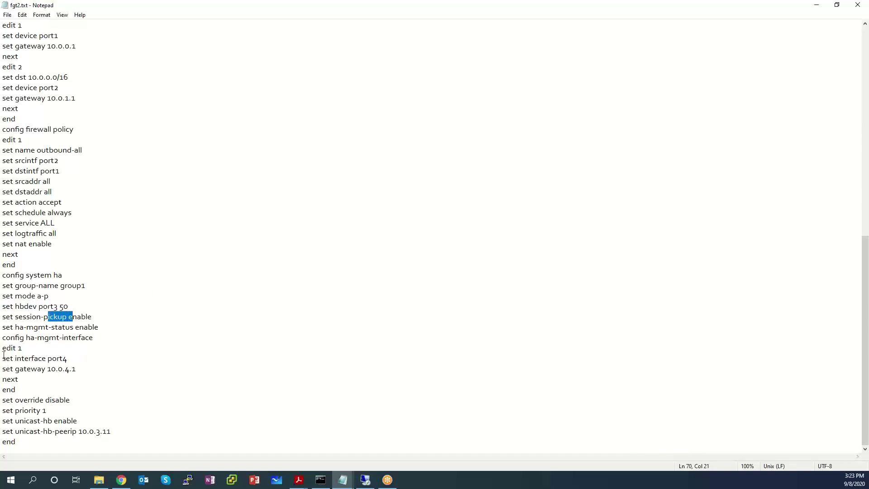
pyautogui.moveTo(2, 358); pyautogui.dragTo(70, 358)
pyautogui.moveTo(10, 368); pyautogui.dragTo(88, 368)
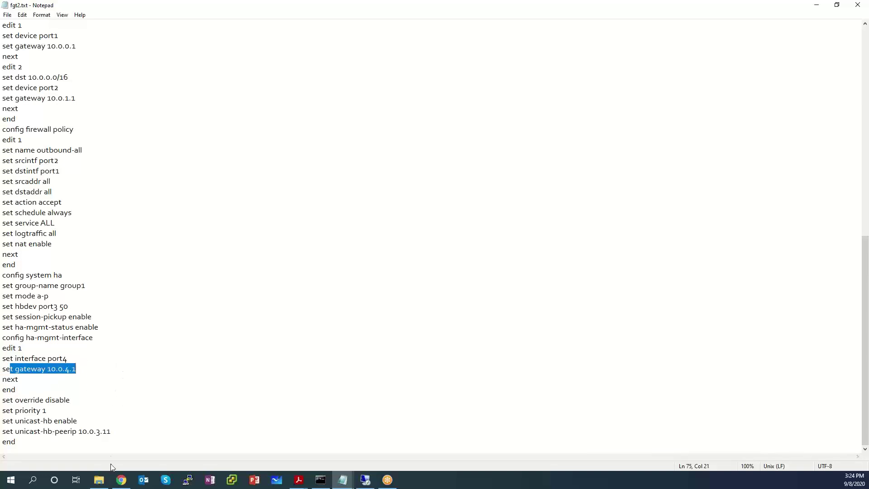
pyautogui.moveTo(117, 432); pyautogui.dragTo(2, 430)
pyautogui.scroll(1, 176, 335)
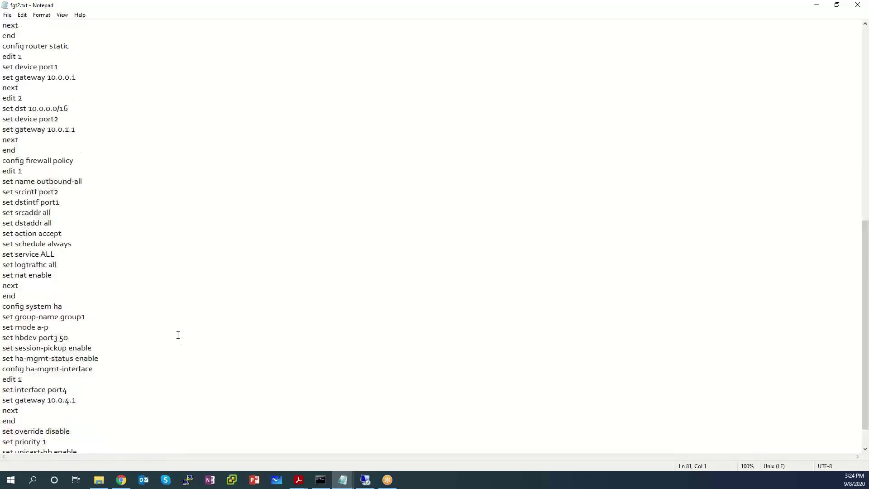
pyautogui.scroll(-1, 176, 334)
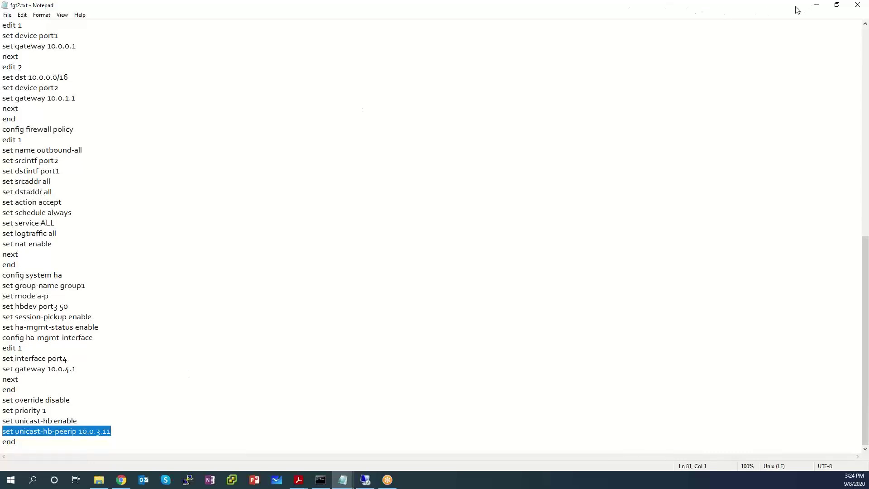
# Step: Close fgt2.txt and return to Chrome's FortiGate - Fgt1 tab at 3.17.49.184
pyautogui.click(859, 6)
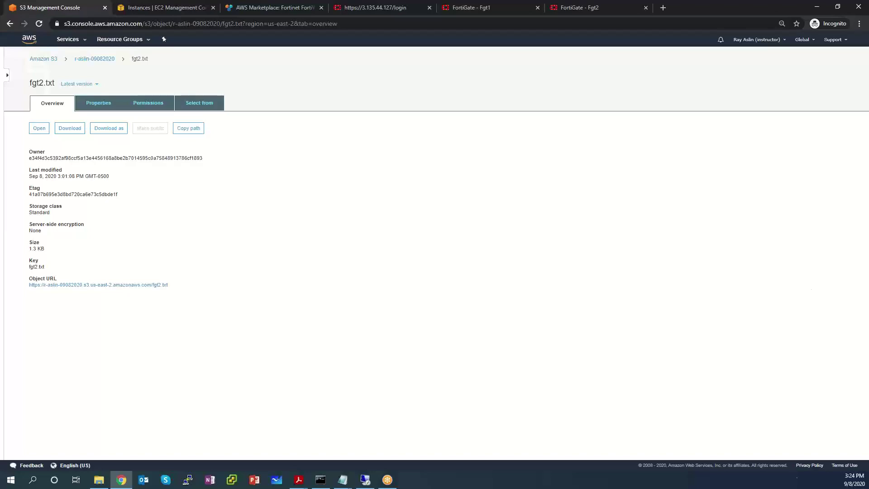
pyautogui.click(118, 482)
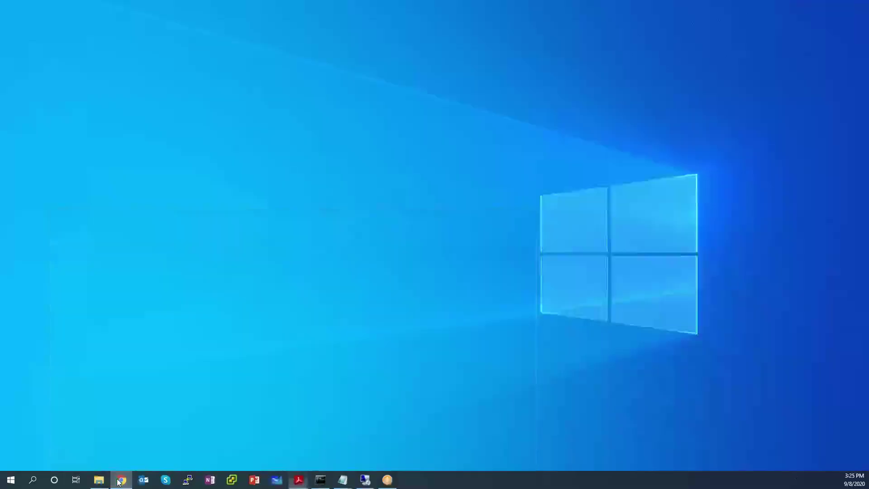
pyautogui.click(121, 482)
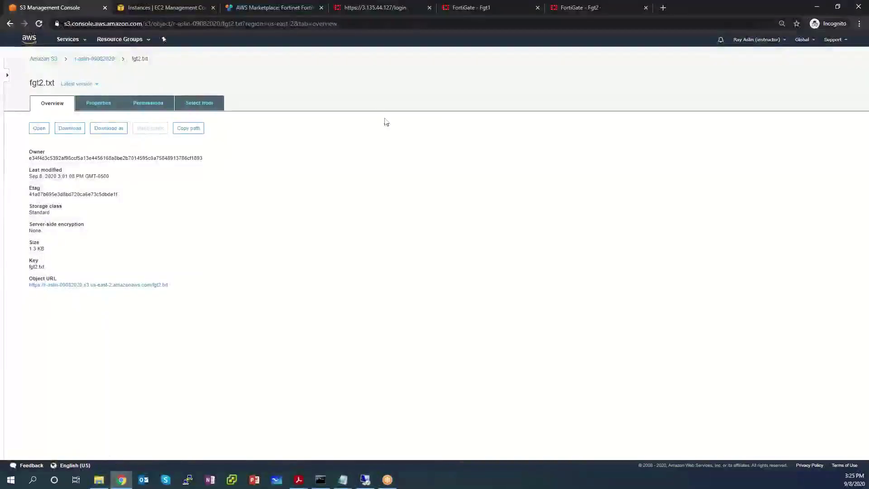
pyautogui.click(478, 7)
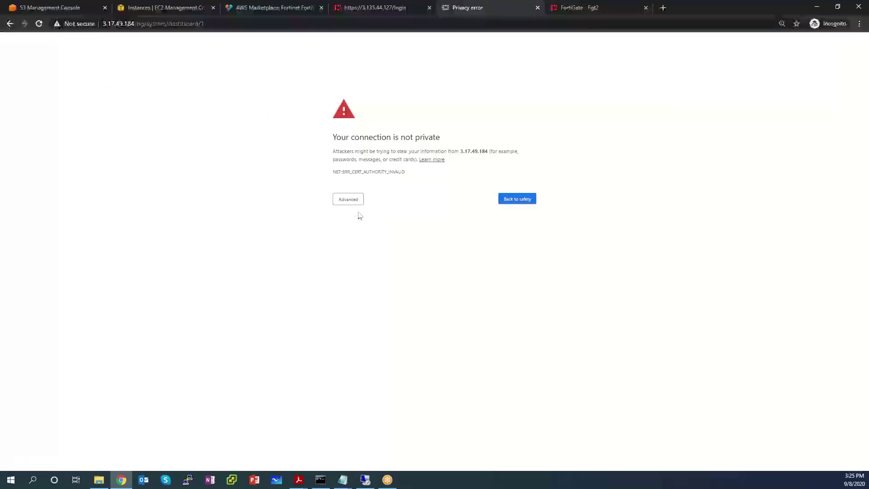
# Step: Bypass Chrome's certificate warning via Advanced and proceed to 3.17.49.184
pyautogui.click(347, 201)
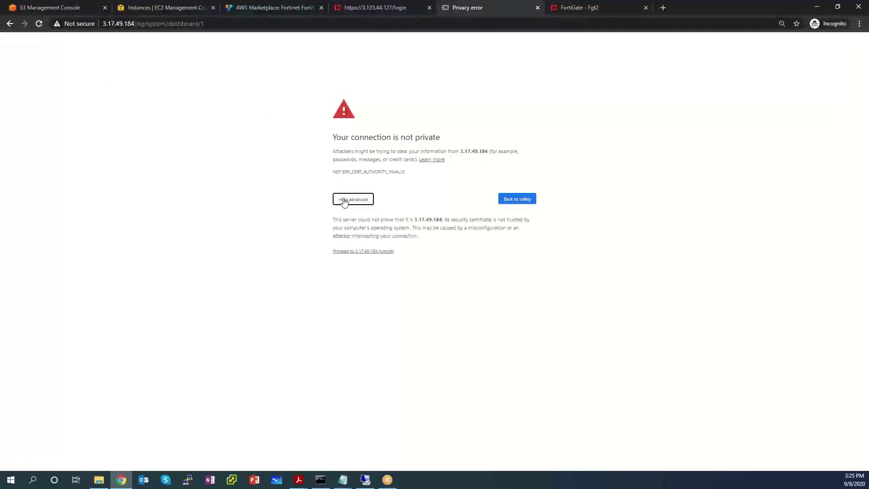
pyautogui.click(373, 251)
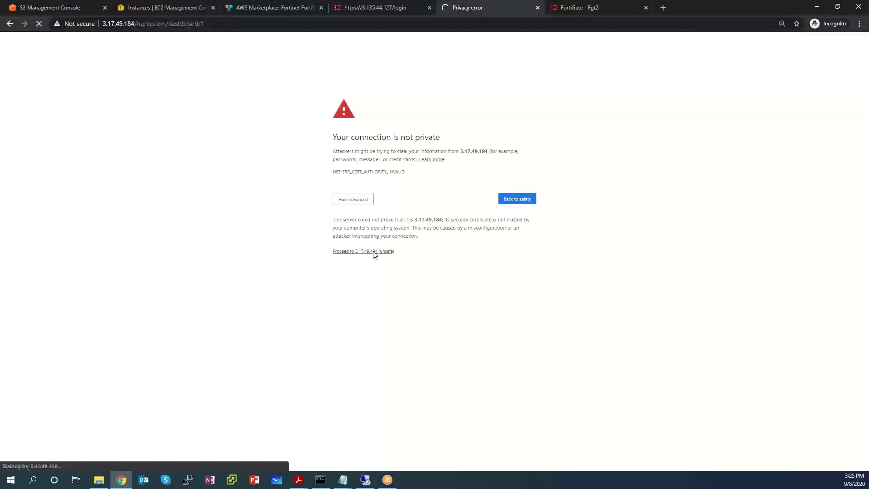